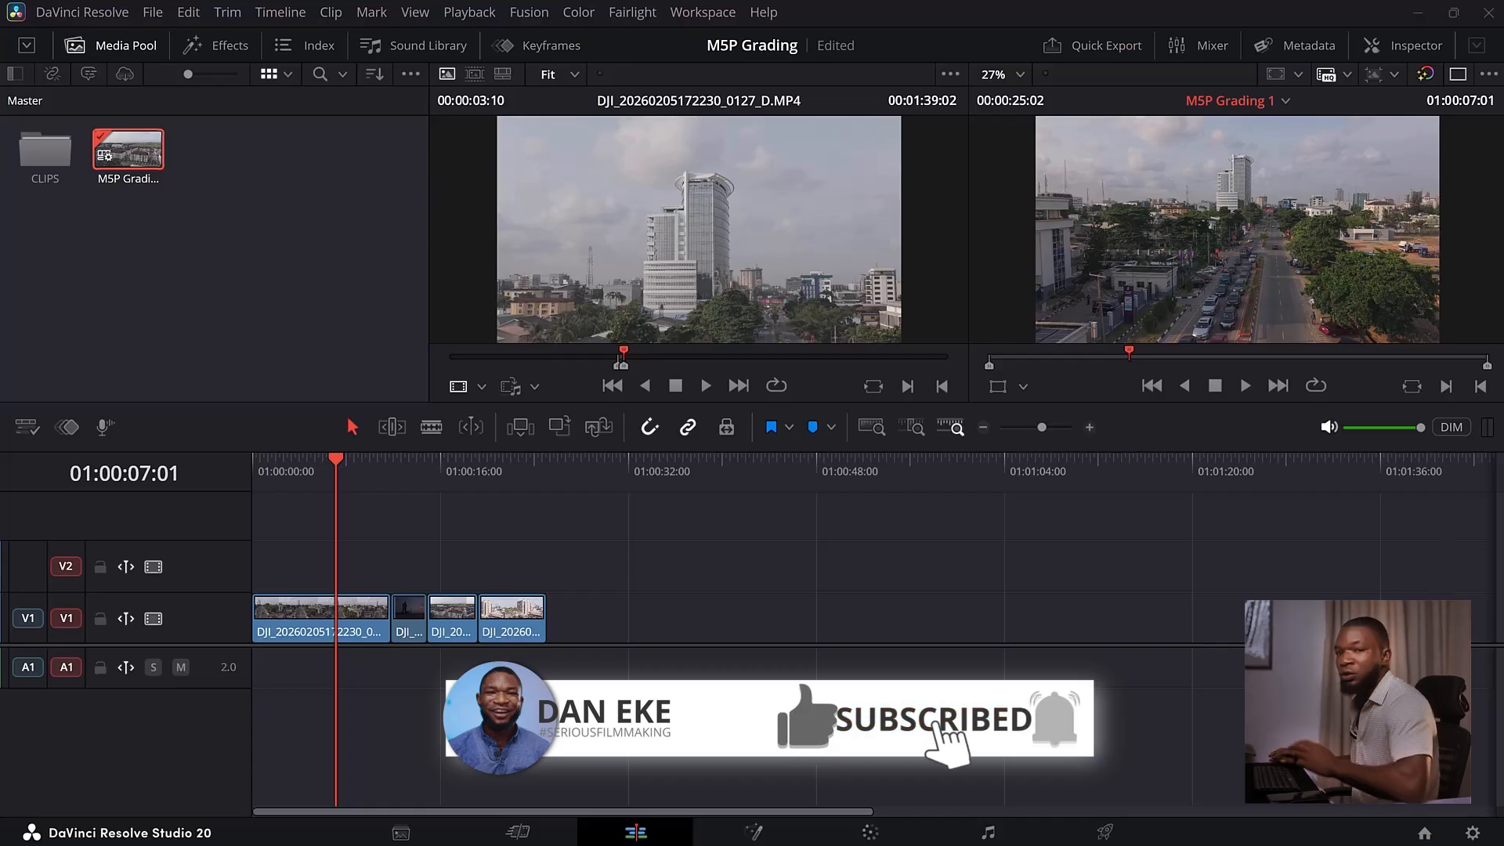
Review the color management settings of the project, including color science and the timeline and output color spaces, without changing anything
{"action": "left_click", "coordinate": [1471, 836]}
{"action": "left_click", "coordinate": [359, 239]}
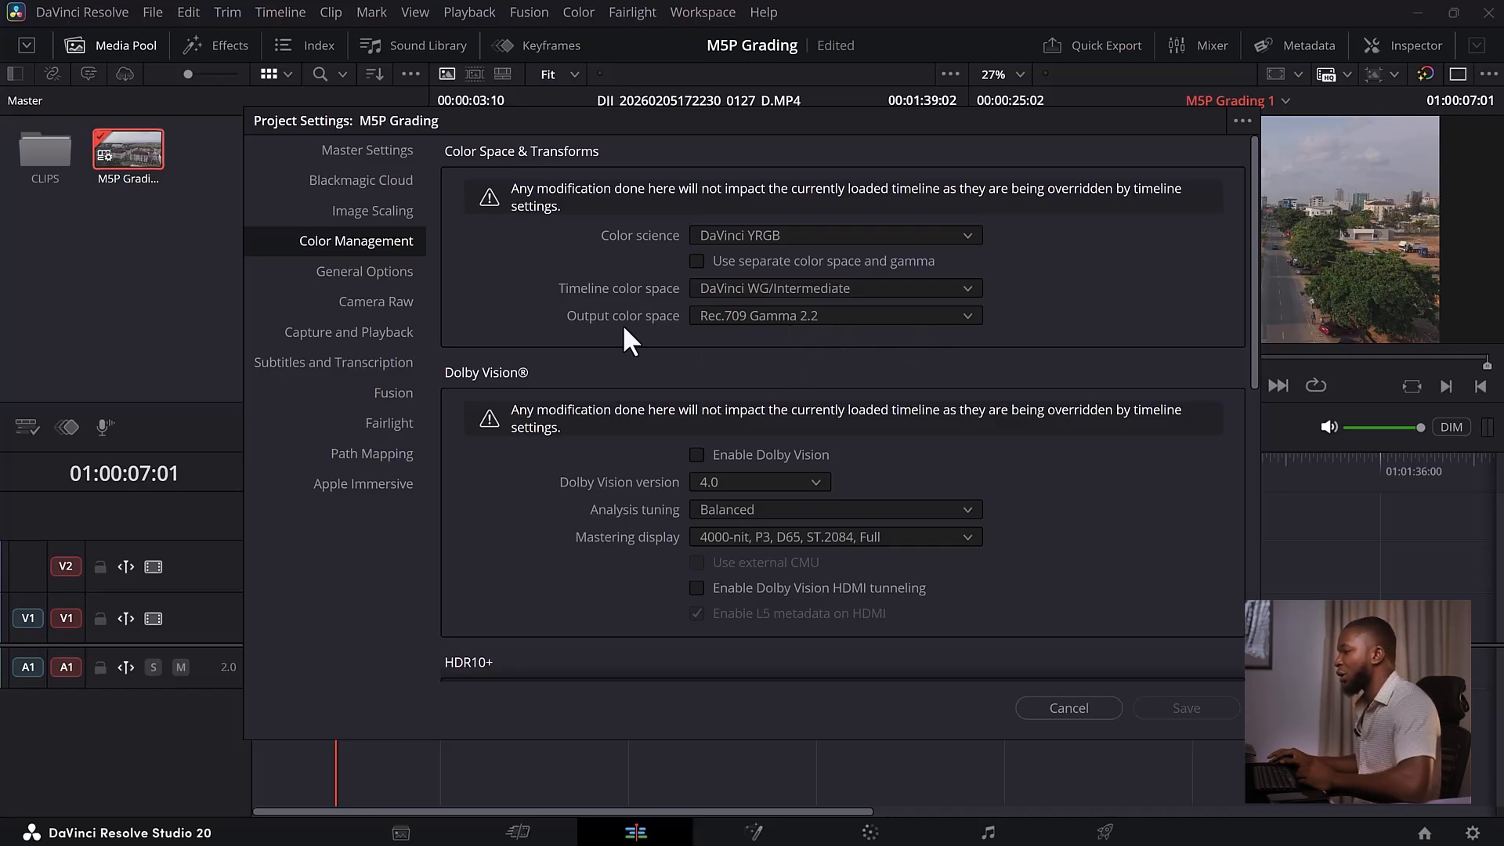
{"action": "key", "text": "Escape"}
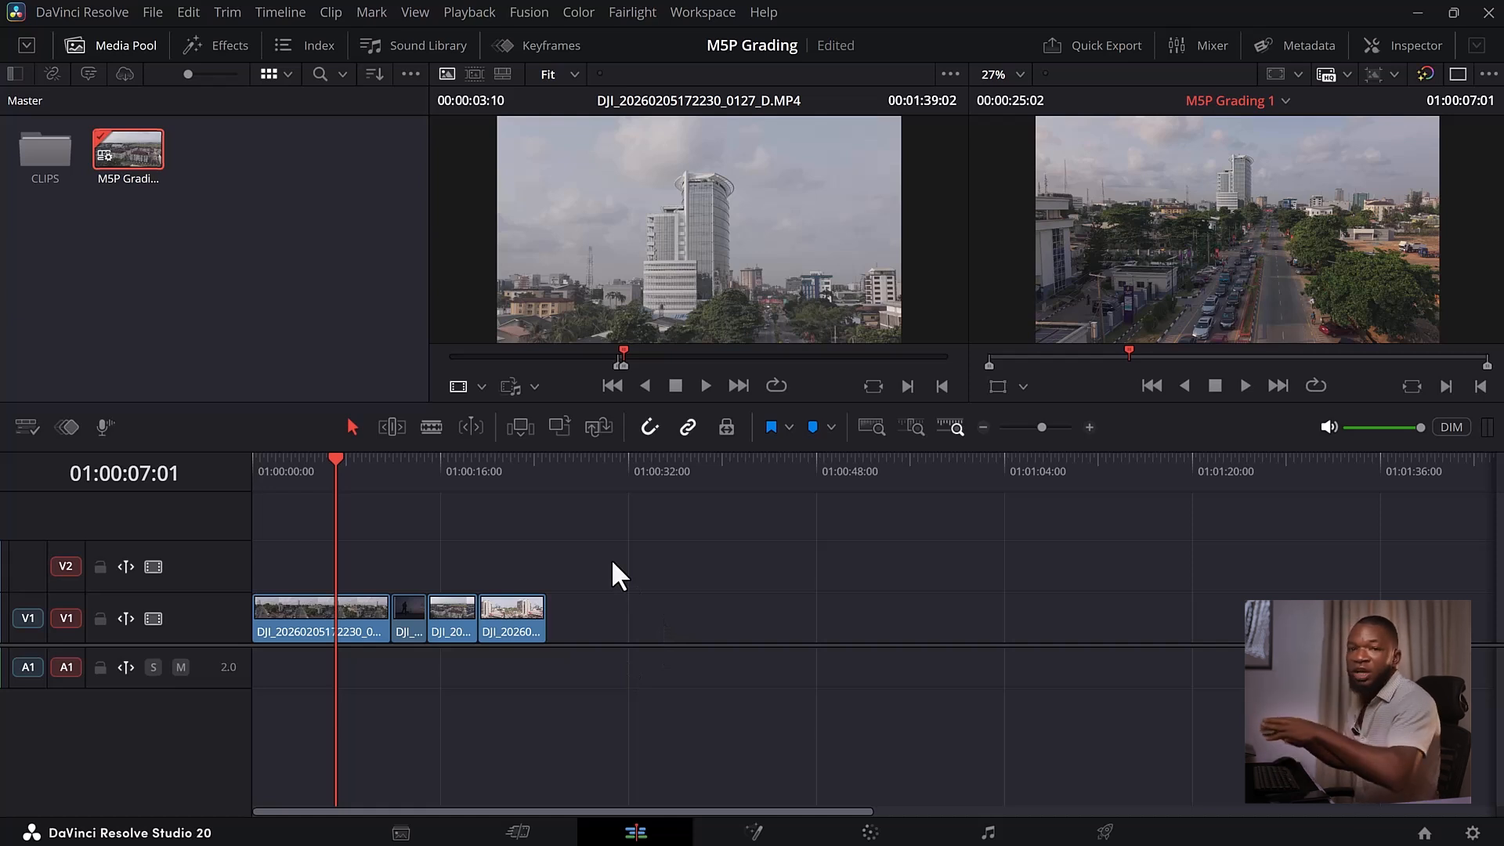
Check the format and color settings of the M5P Grading 1 timeline, leaving them unmodified
{"action": "right_click", "coordinate": [120, 143]}
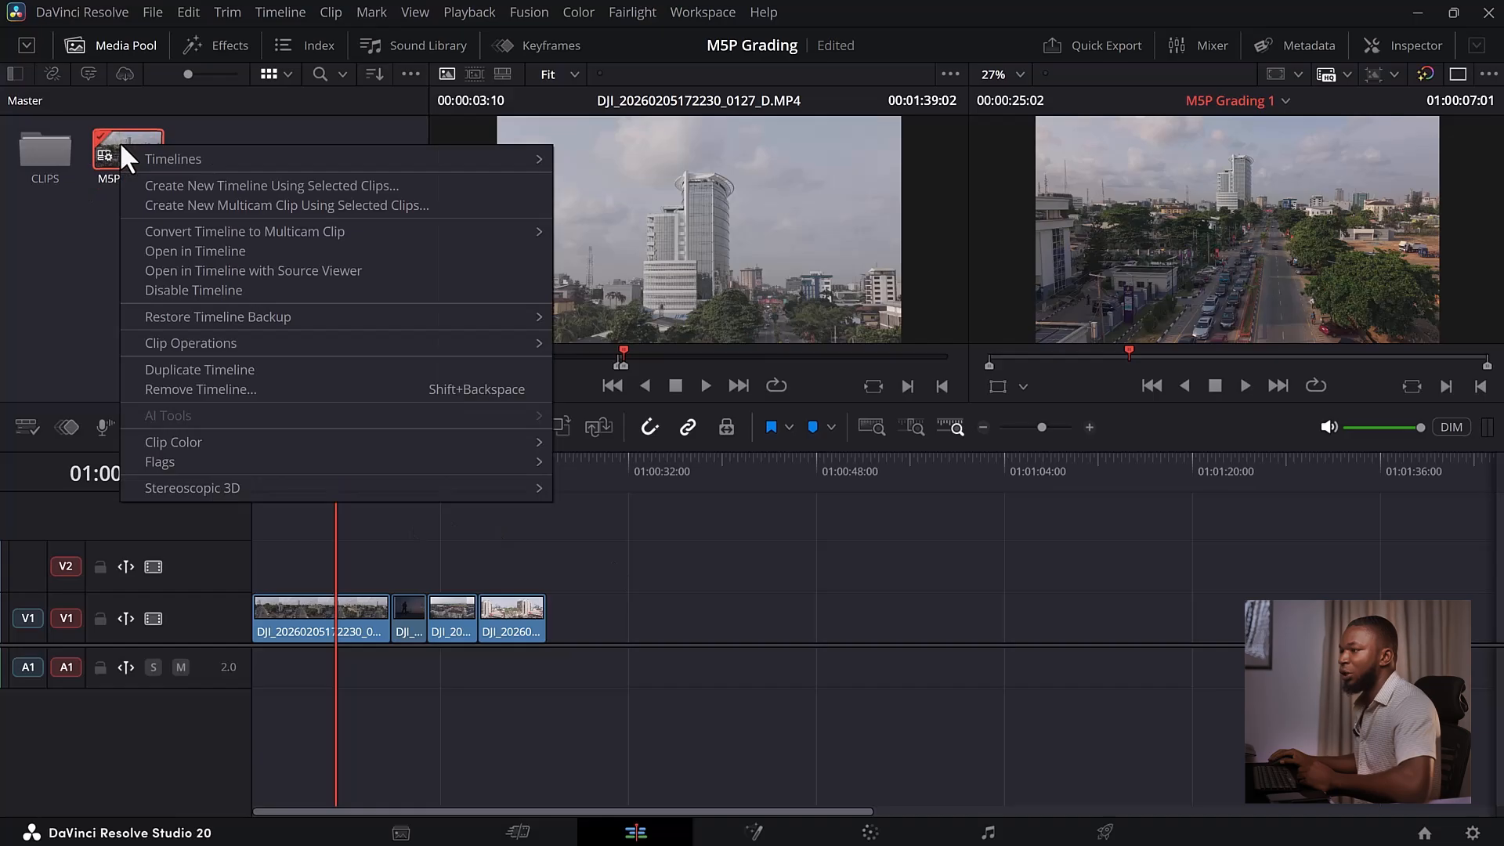
{"action": "mouse_move", "coordinate": [443, 152]}
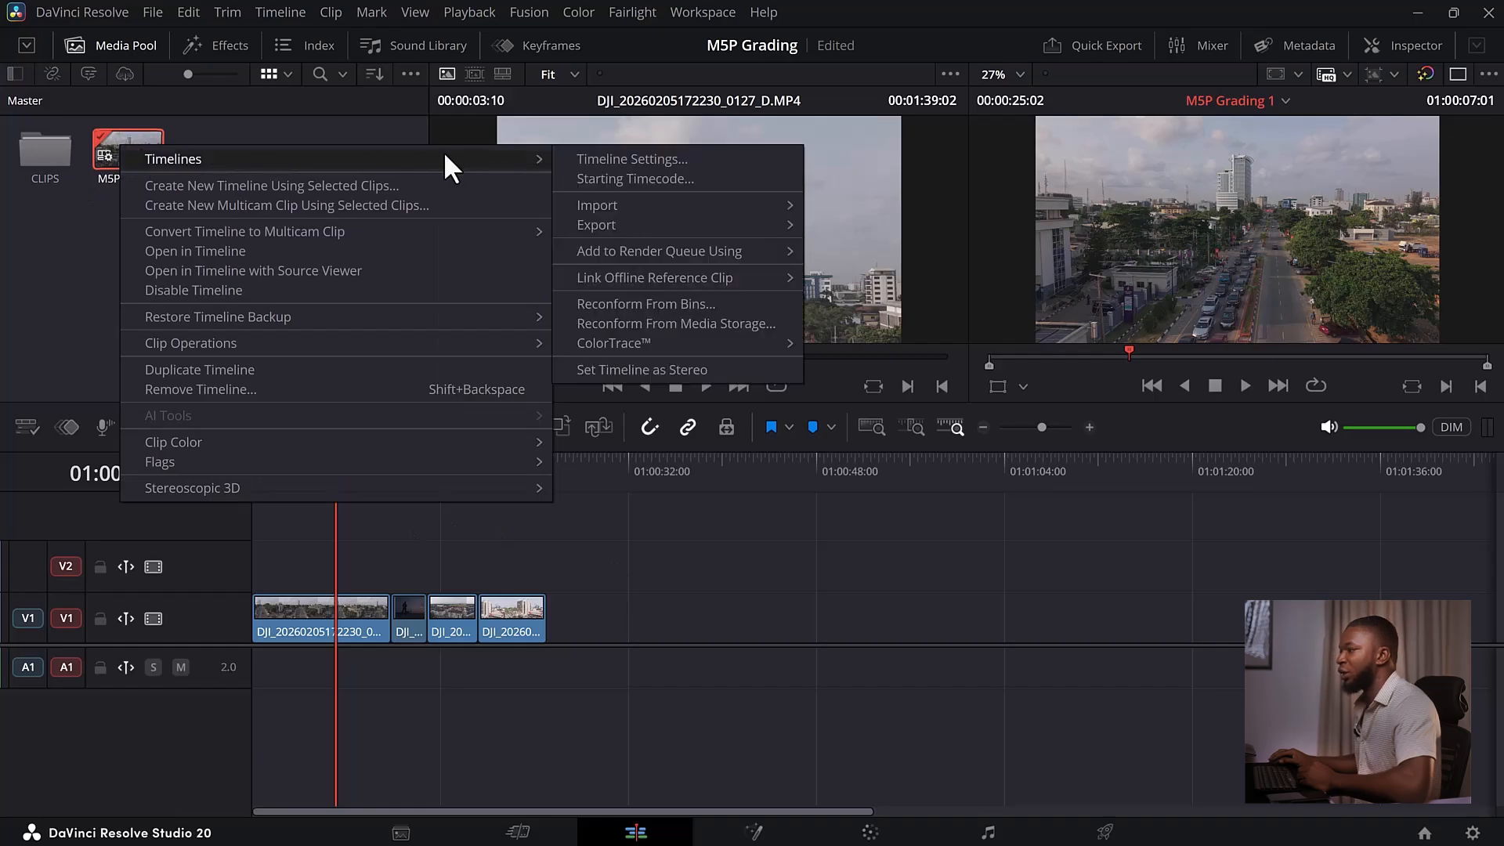
{"action": "left_click", "coordinate": [624, 161]}
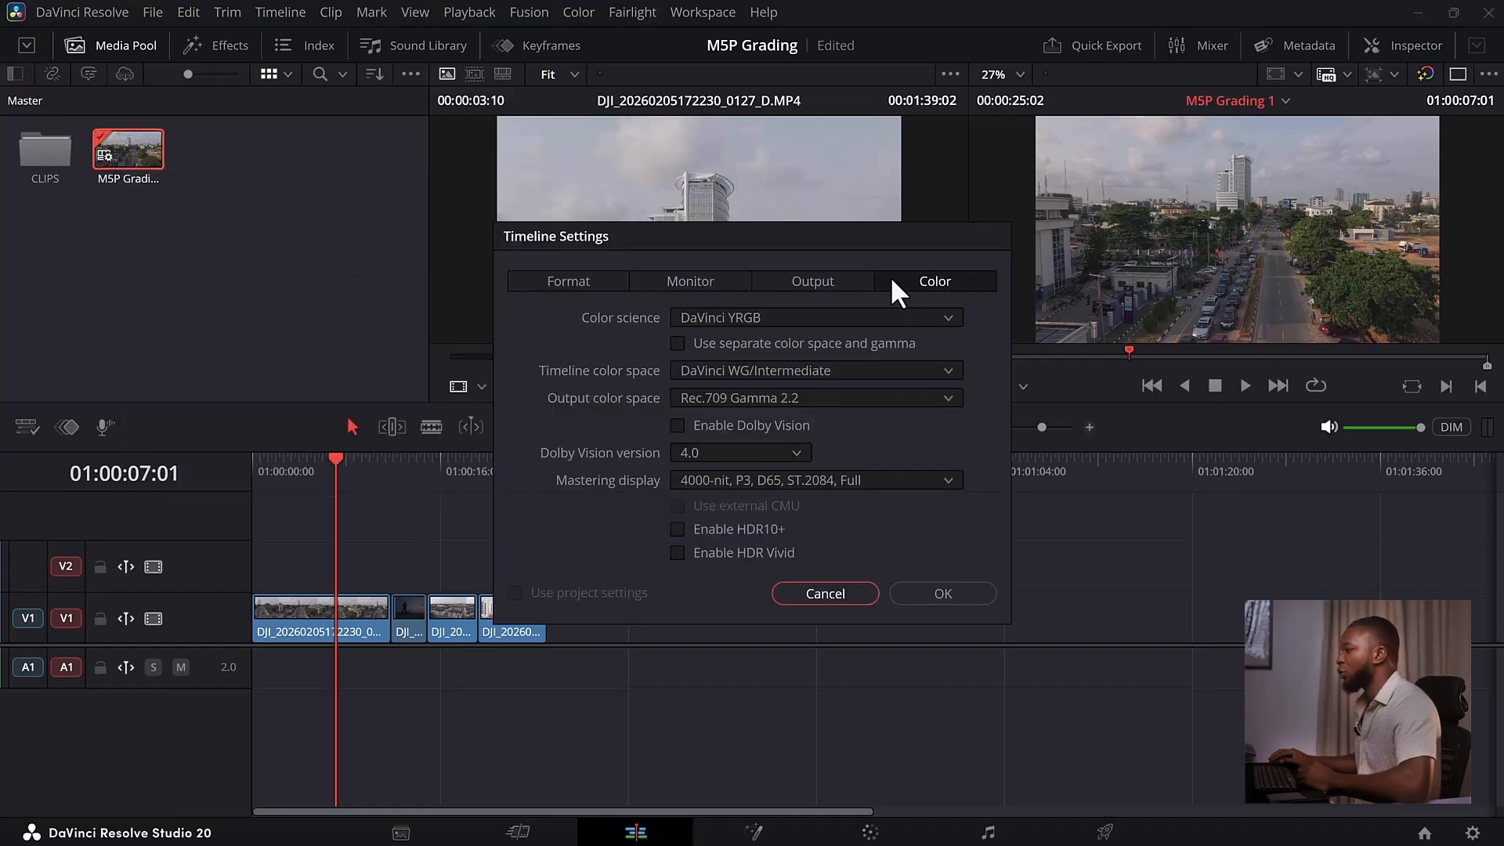
{"action": "left_click", "coordinate": [570, 280]}
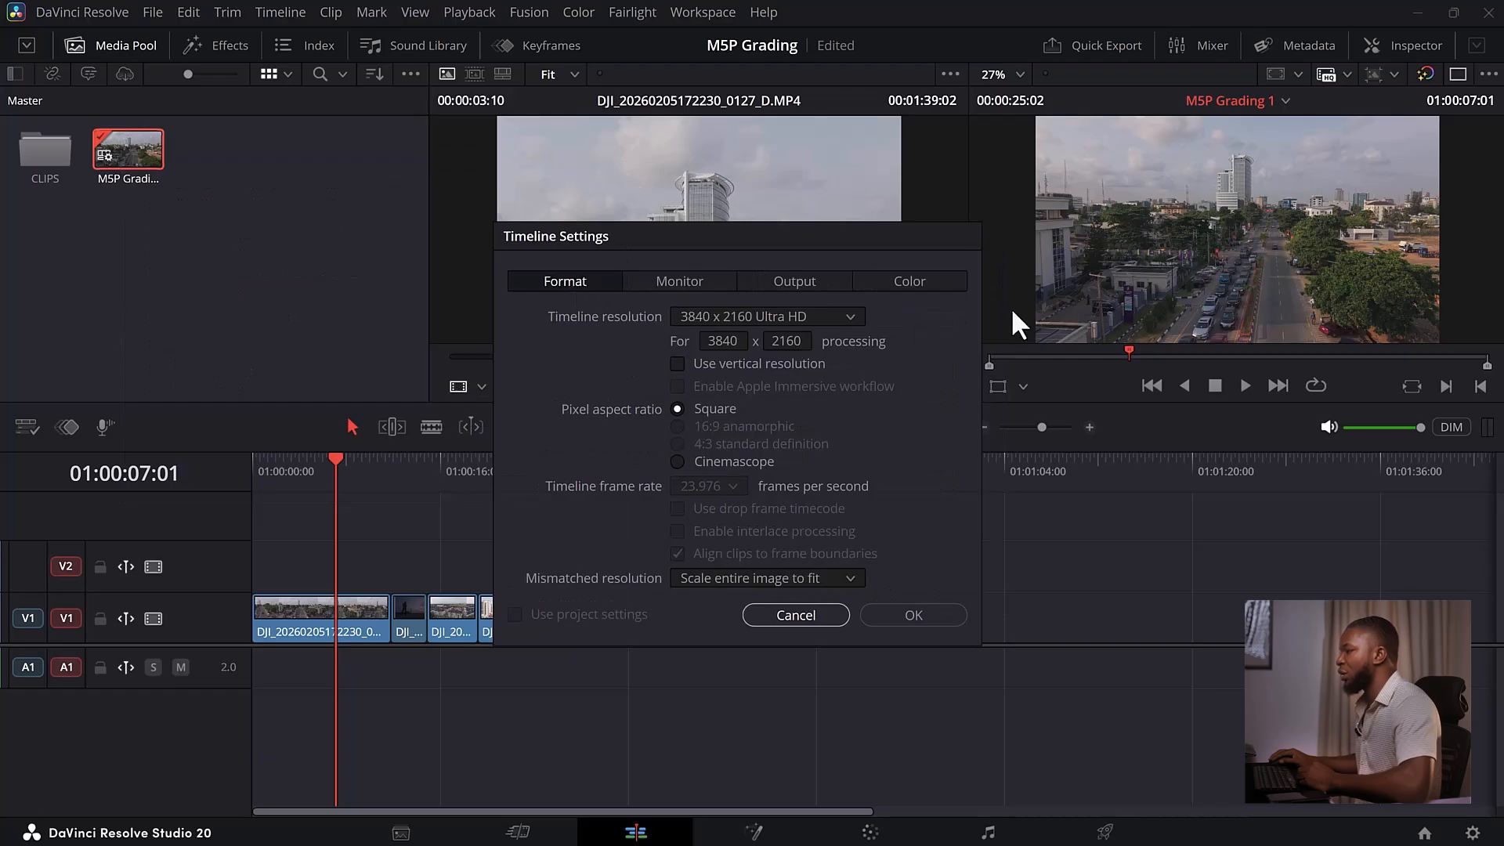
{"action": "left_click", "coordinate": [912, 284]}
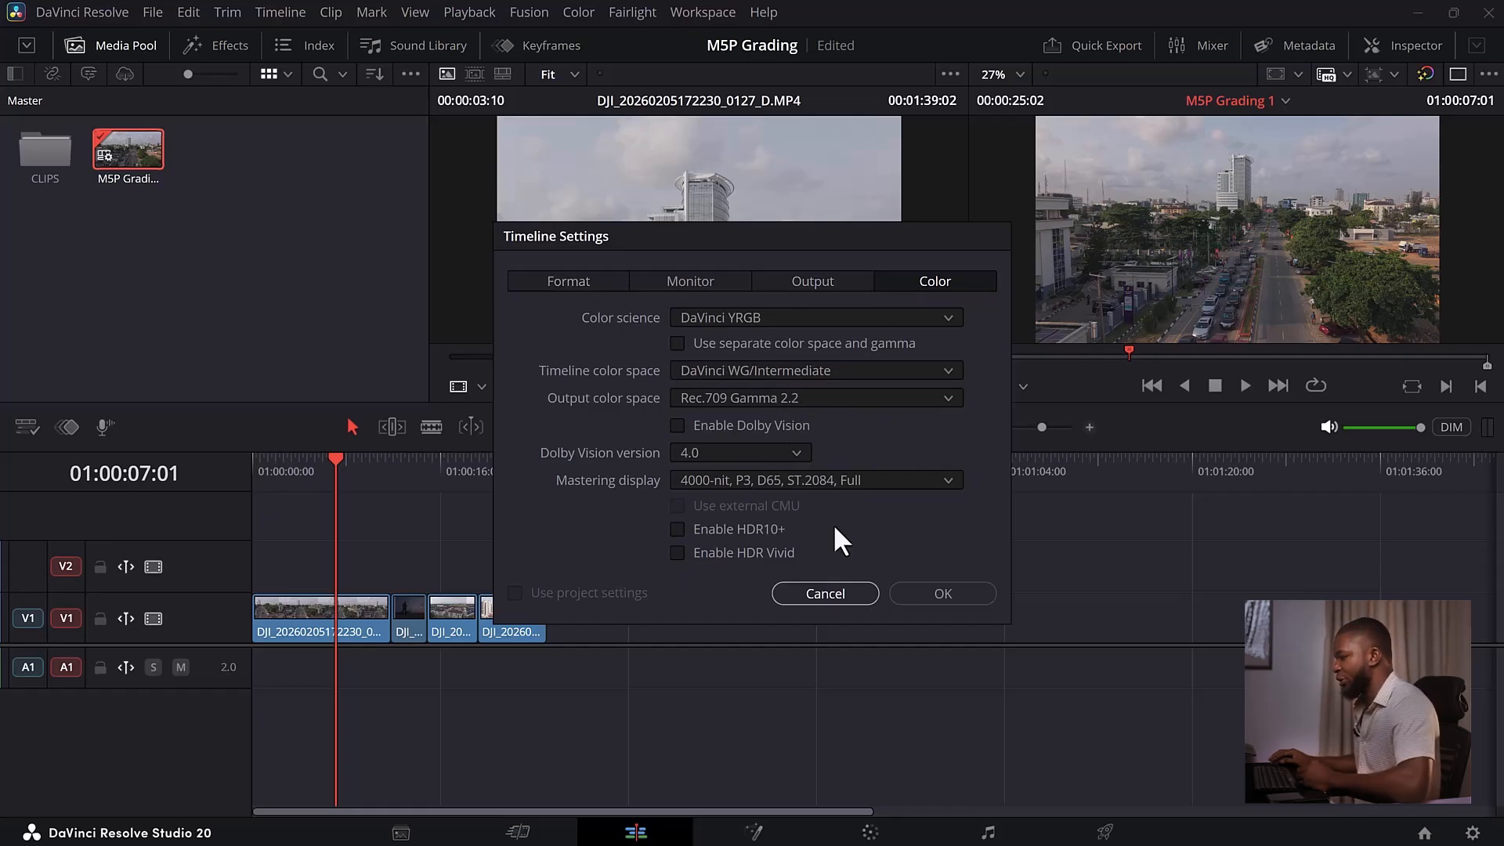
{"action": "left_click", "coordinate": [845, 597]}
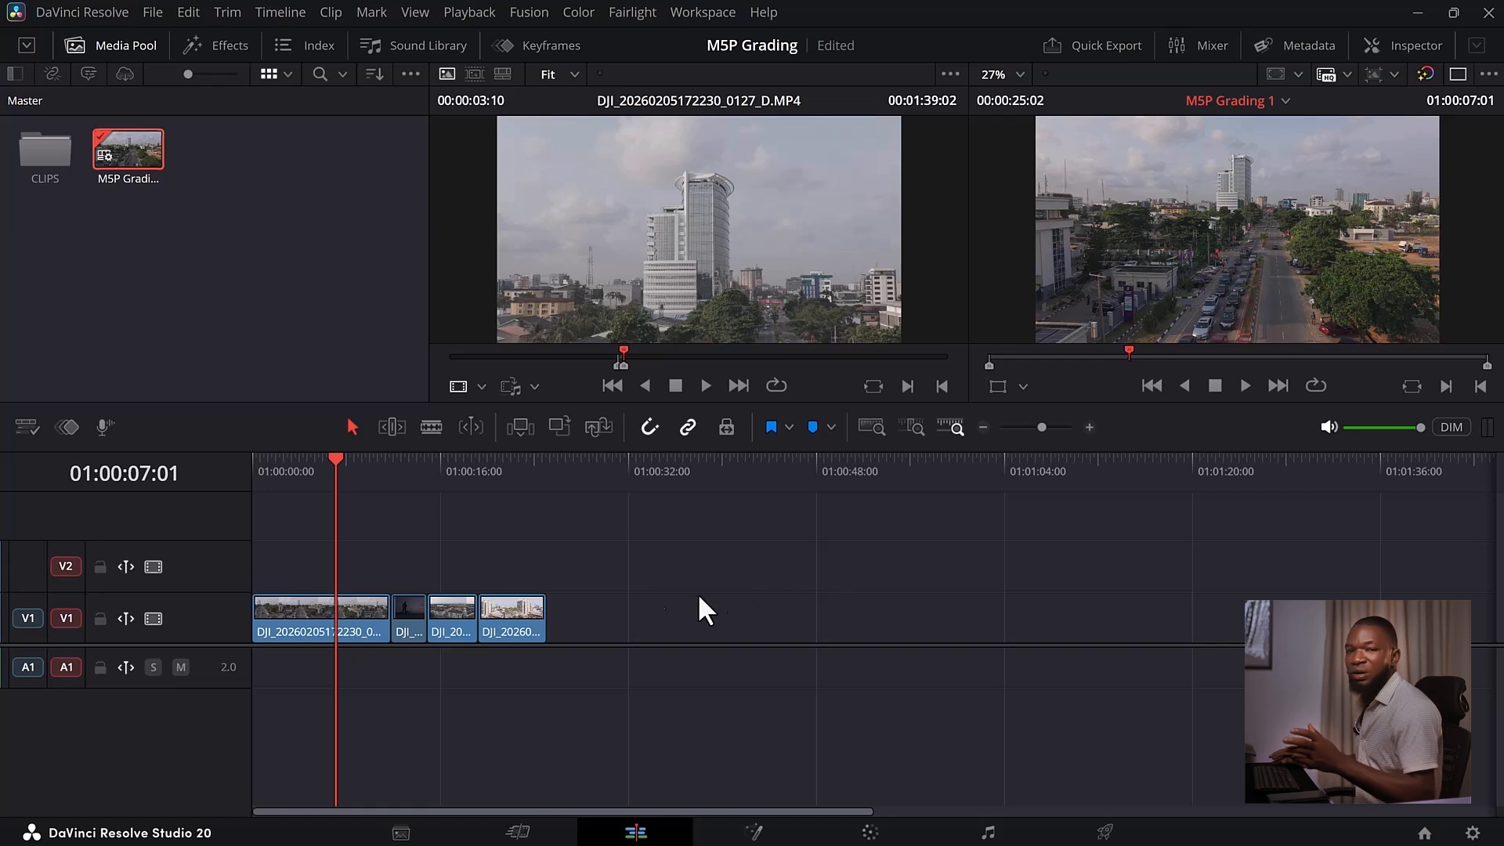
Switch to color grading, return to the start of the first clip, and move node 01 closer to the source input
{"action": "left_click", "coordinate": [869, 832]}
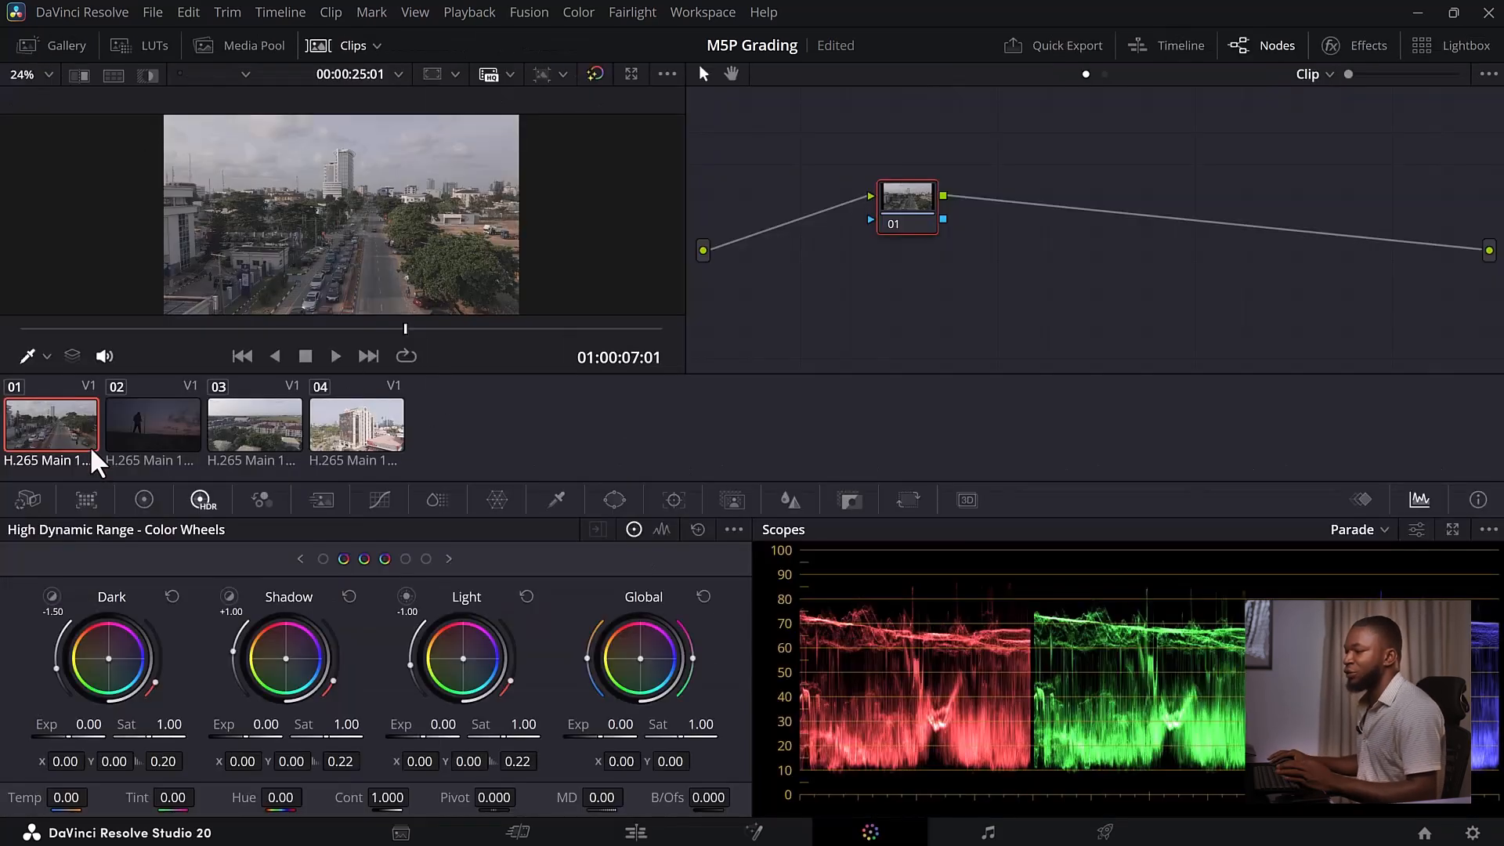
{"action": "key", "text": "Home"}
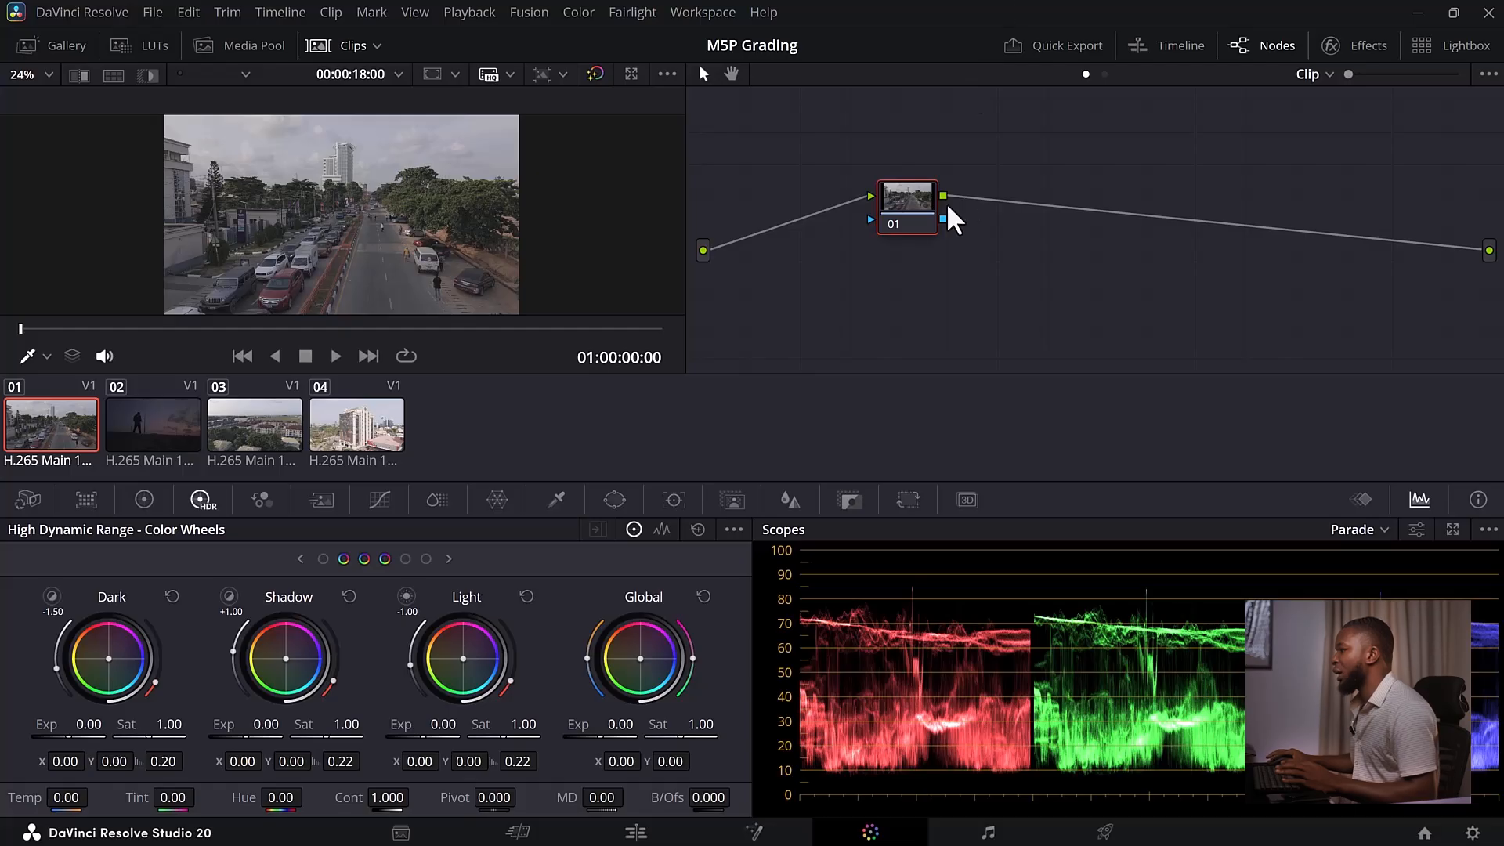
{"action": "left_click_drag", "start_coordinate": [902, 201], "coordinate": [772, 181]}
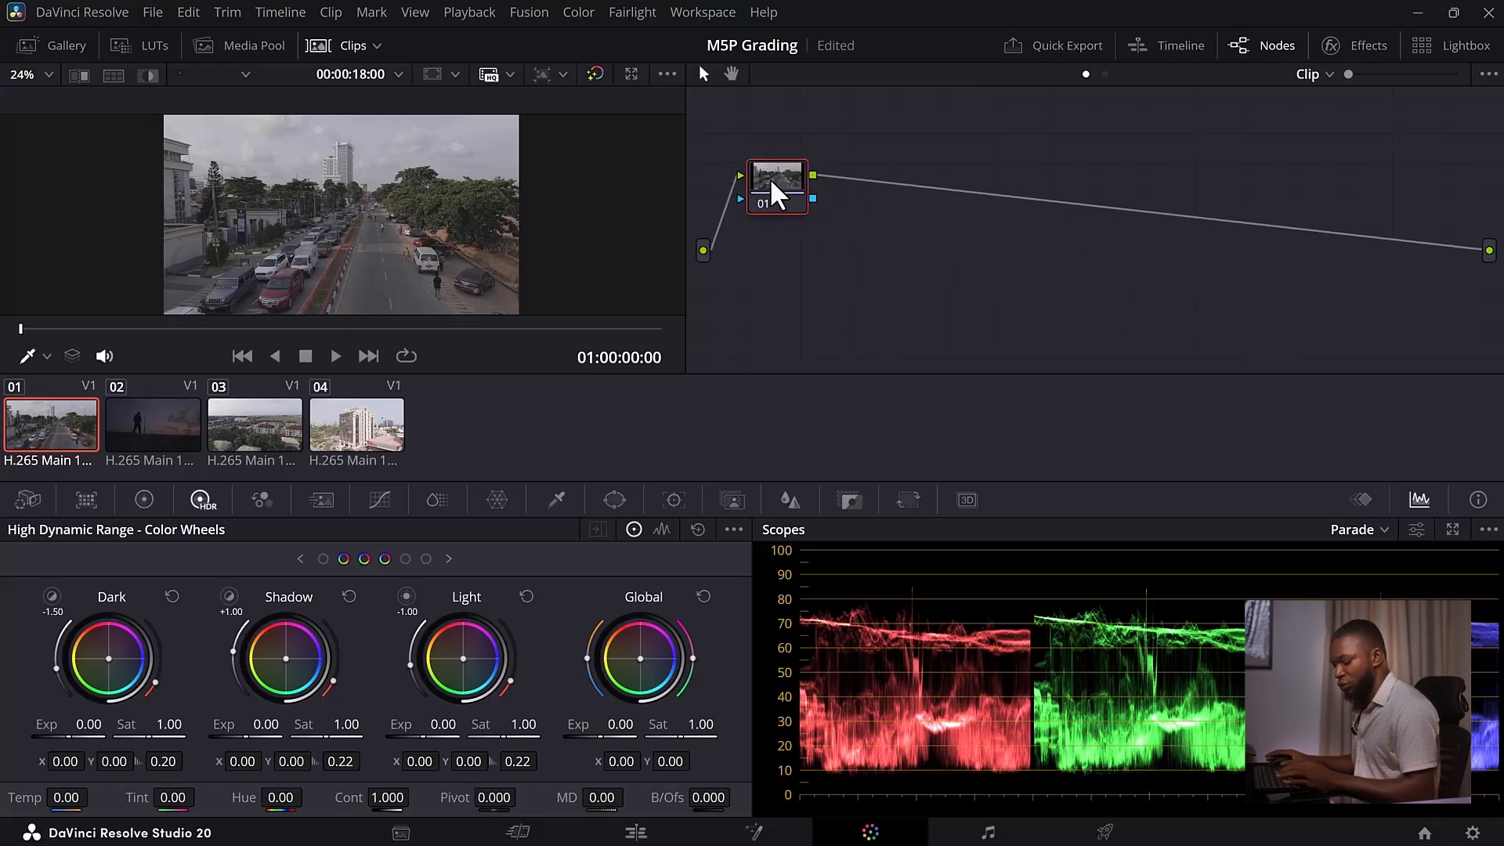
{"action": "key", "text": "alt+s"}
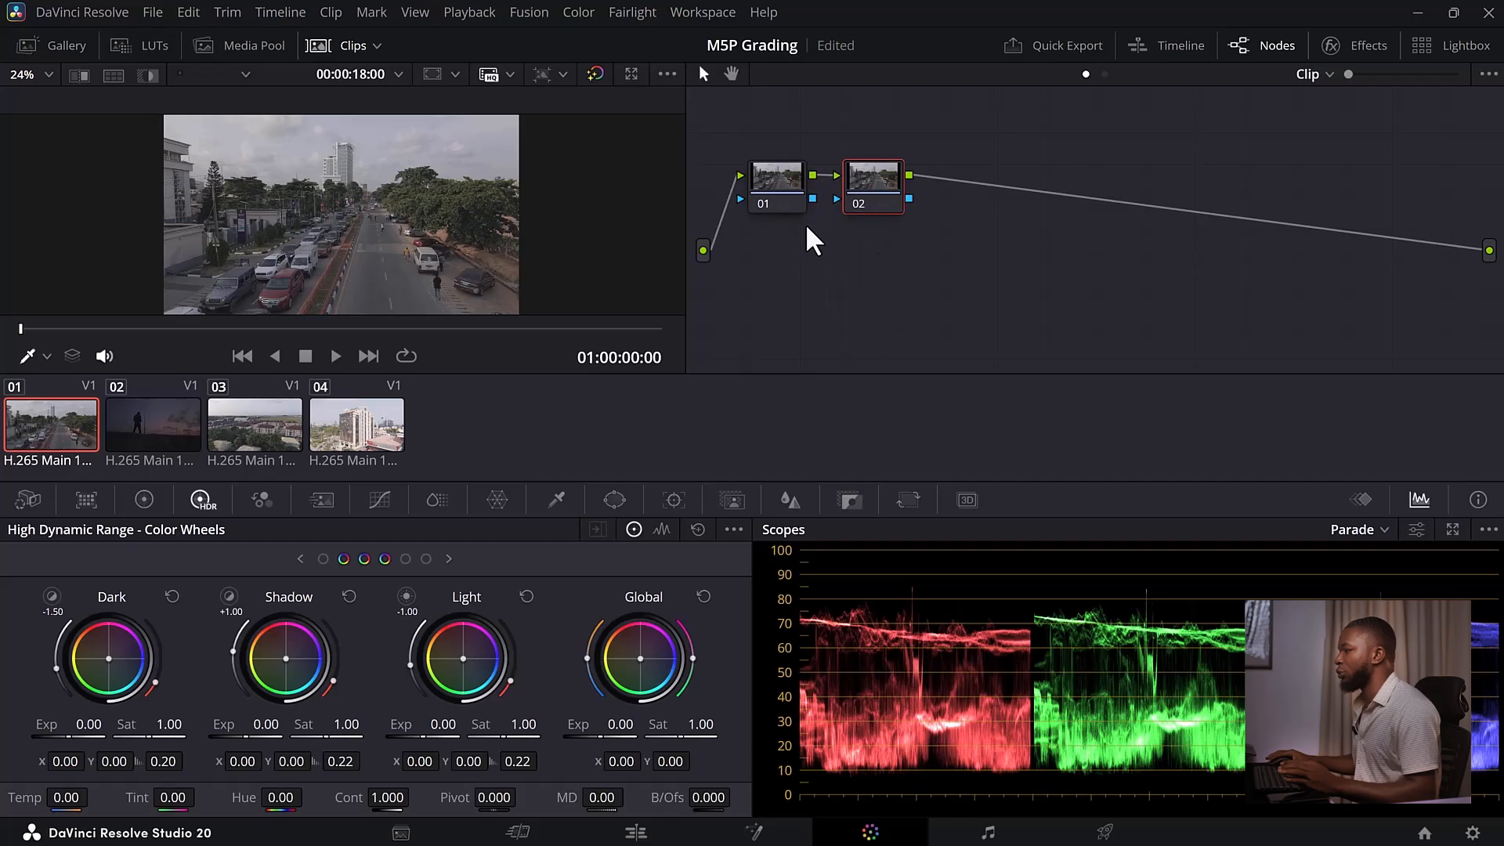
{"action": "key", "text": "ctrl+z"}
{"action": "right_click", "coordinate": [783, 187]}
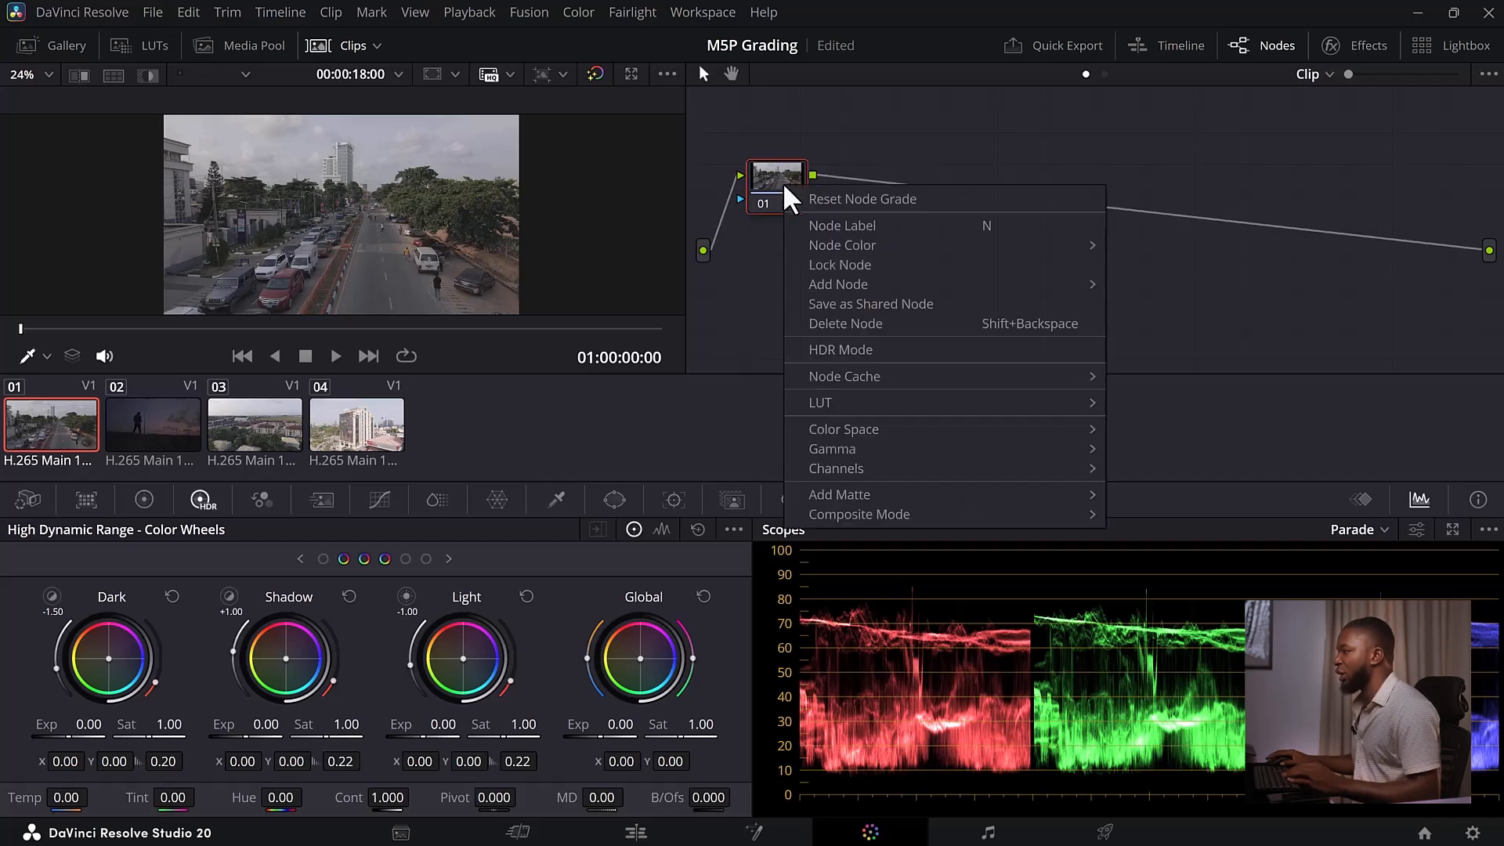
{"action": "mouse_move", "coordinate": [870, 287]}
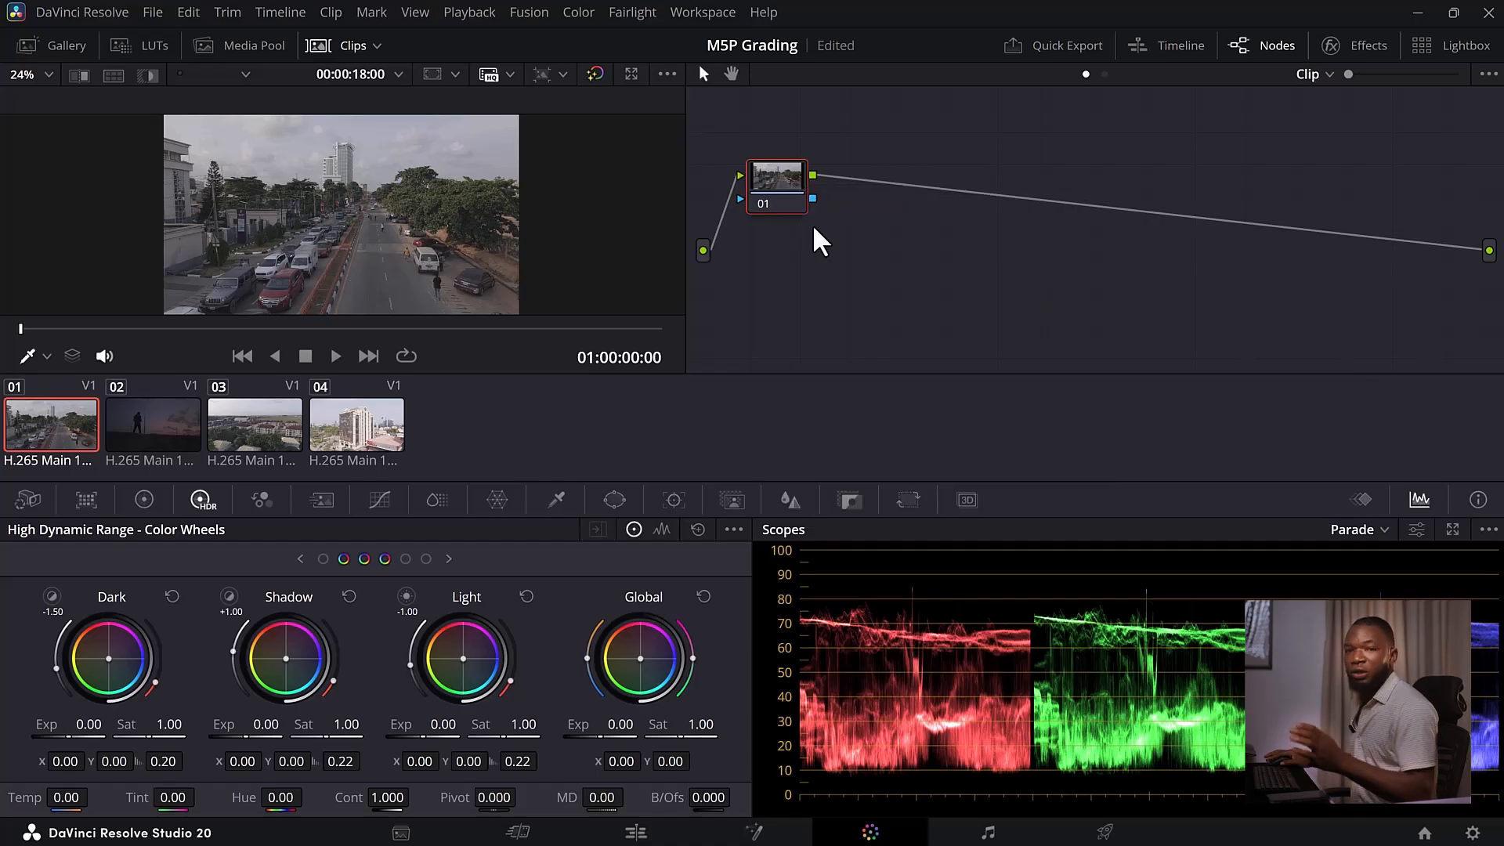
Add a serial node after node 01, and find the Color Space Transform effect and apply it to node 01
{"action": "key", "text": "alt+s"}
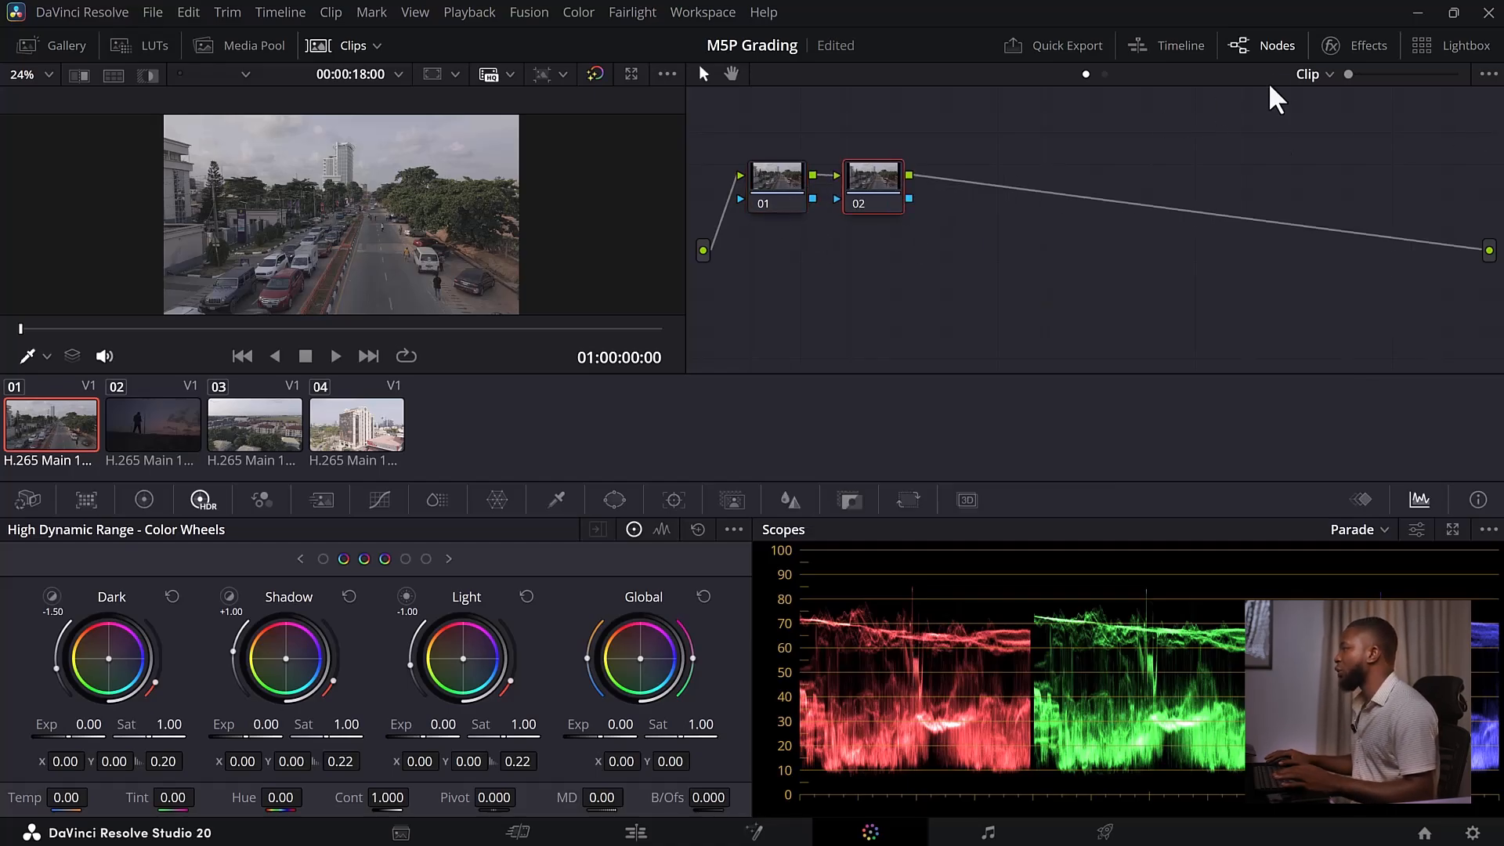
{"action": "left_click", "coordinate": [1371, 48]}
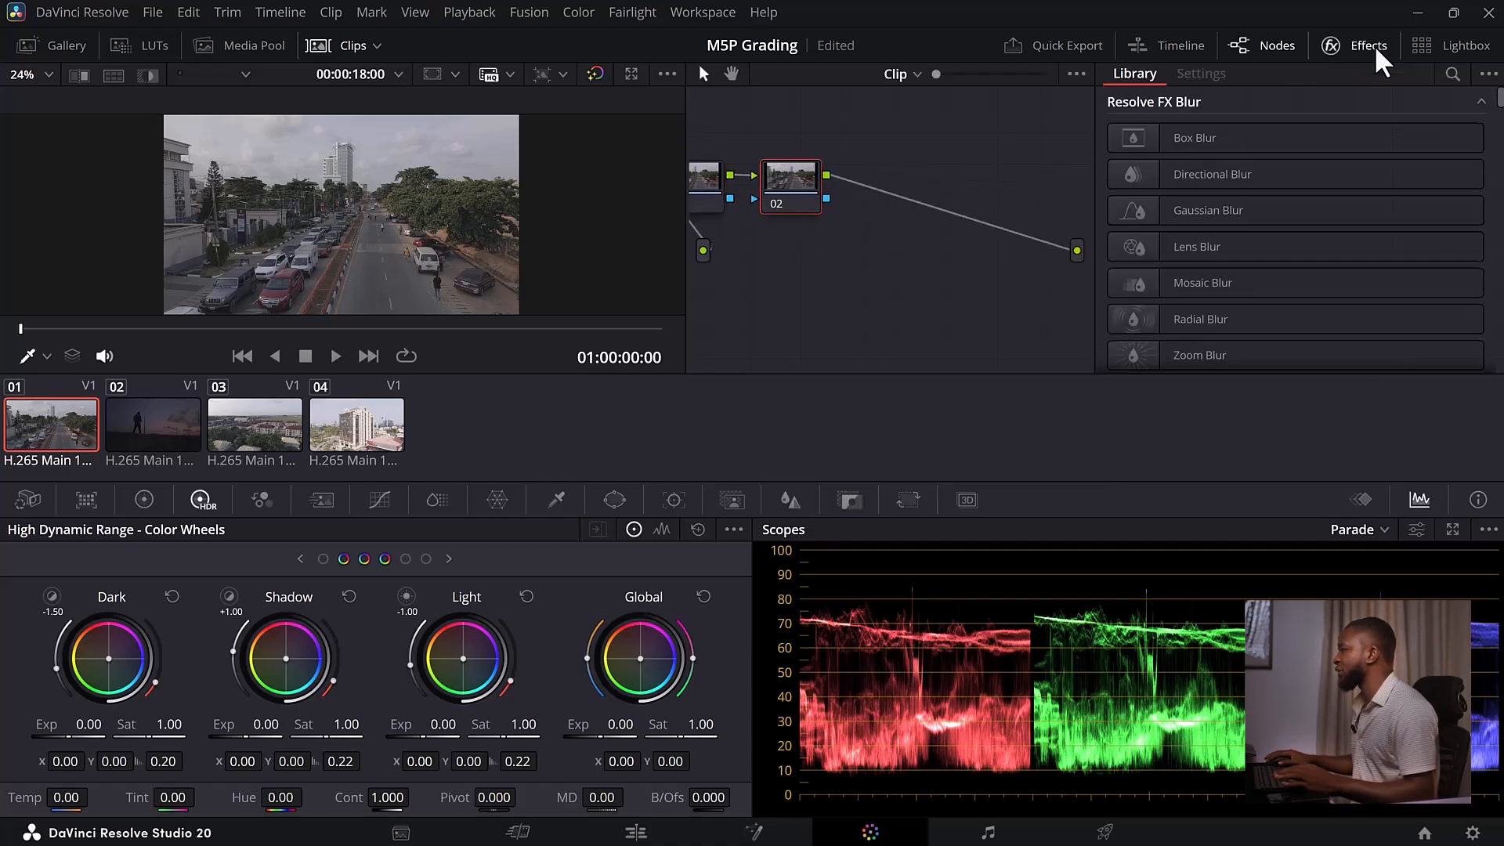
{"action": "left_click", "coordinate": [1453, 74]}
{"action": "type", "text": "trans"}
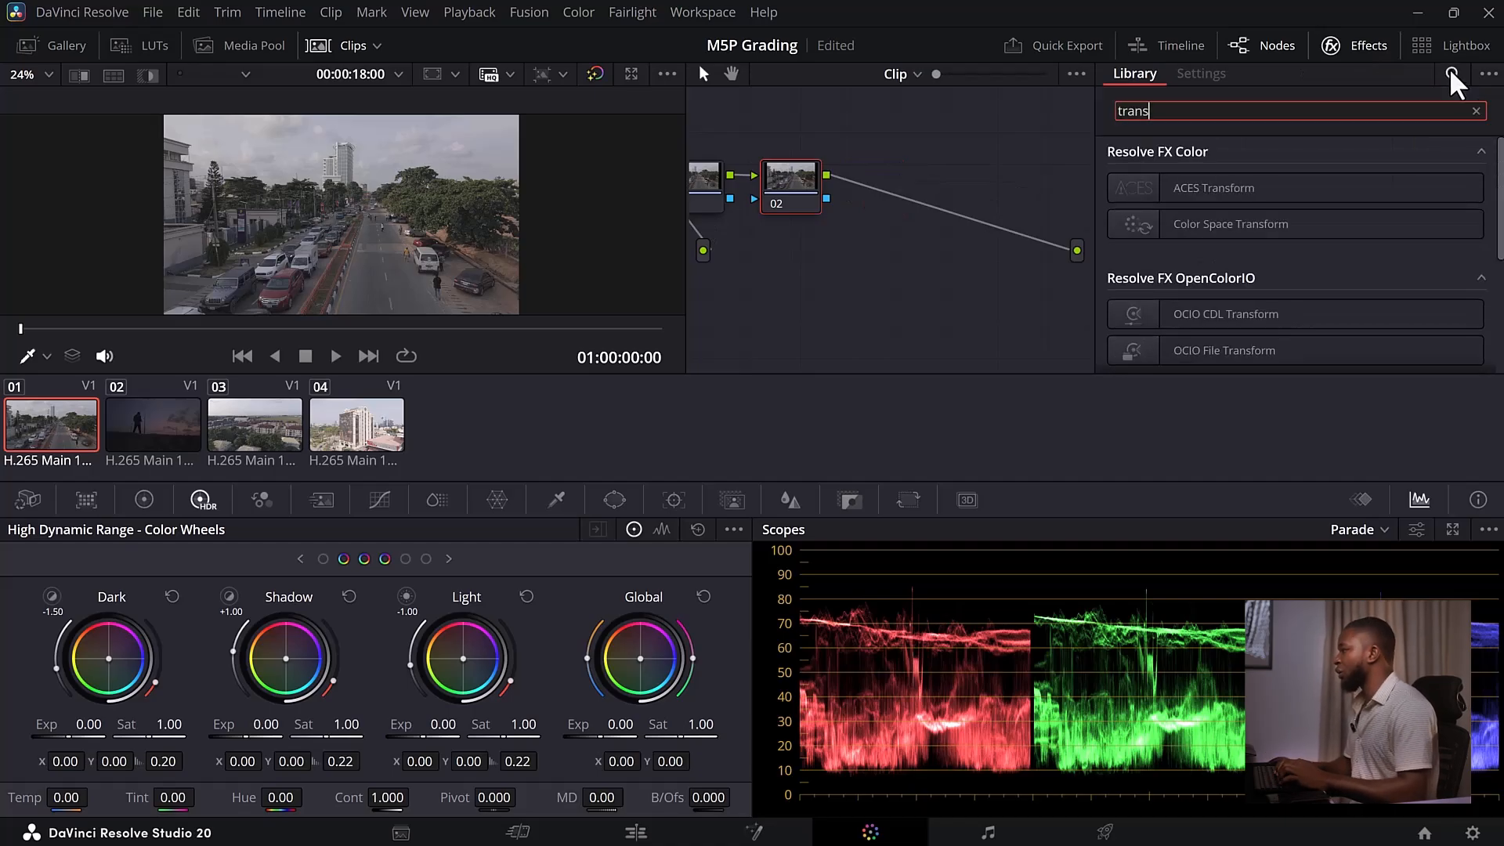
{"action": "left_click", "coordinate": [1247, 227]}
{"action": "left_click_drag", "start_coordinate": [1247, 226], "coordinate": [704, 188]}
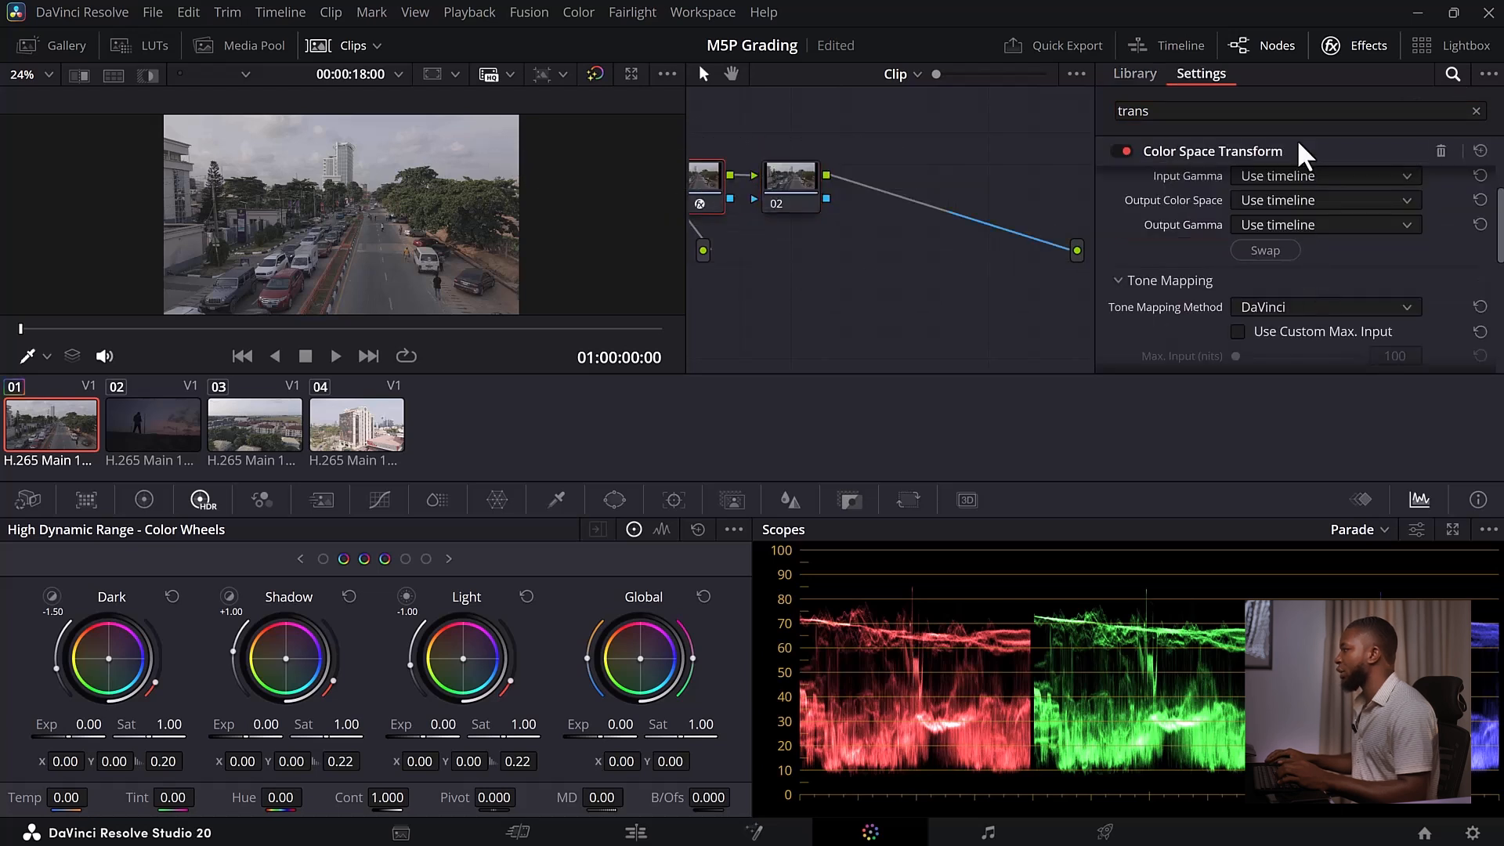
Apply a Color Space Transform effect to node 02
{"action": "left_click", "coordinate": [1332, 46]}
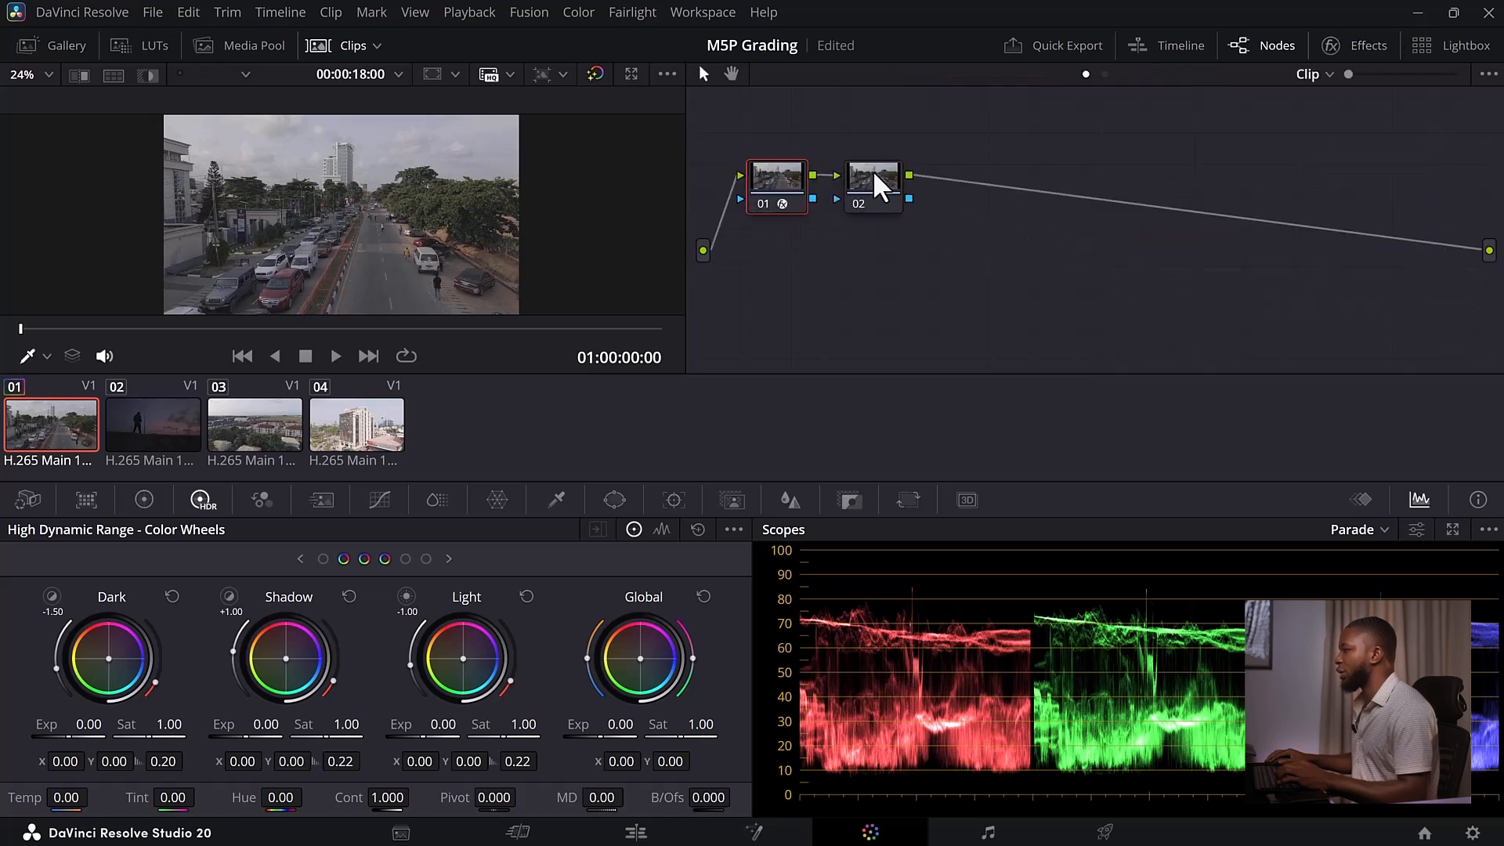
{"action": "left_click", "coordinate": [1363, 47]}
{"action": "left_click_drag", "start_coordinate": [1219, 228], "coordinate": [807, 196]}
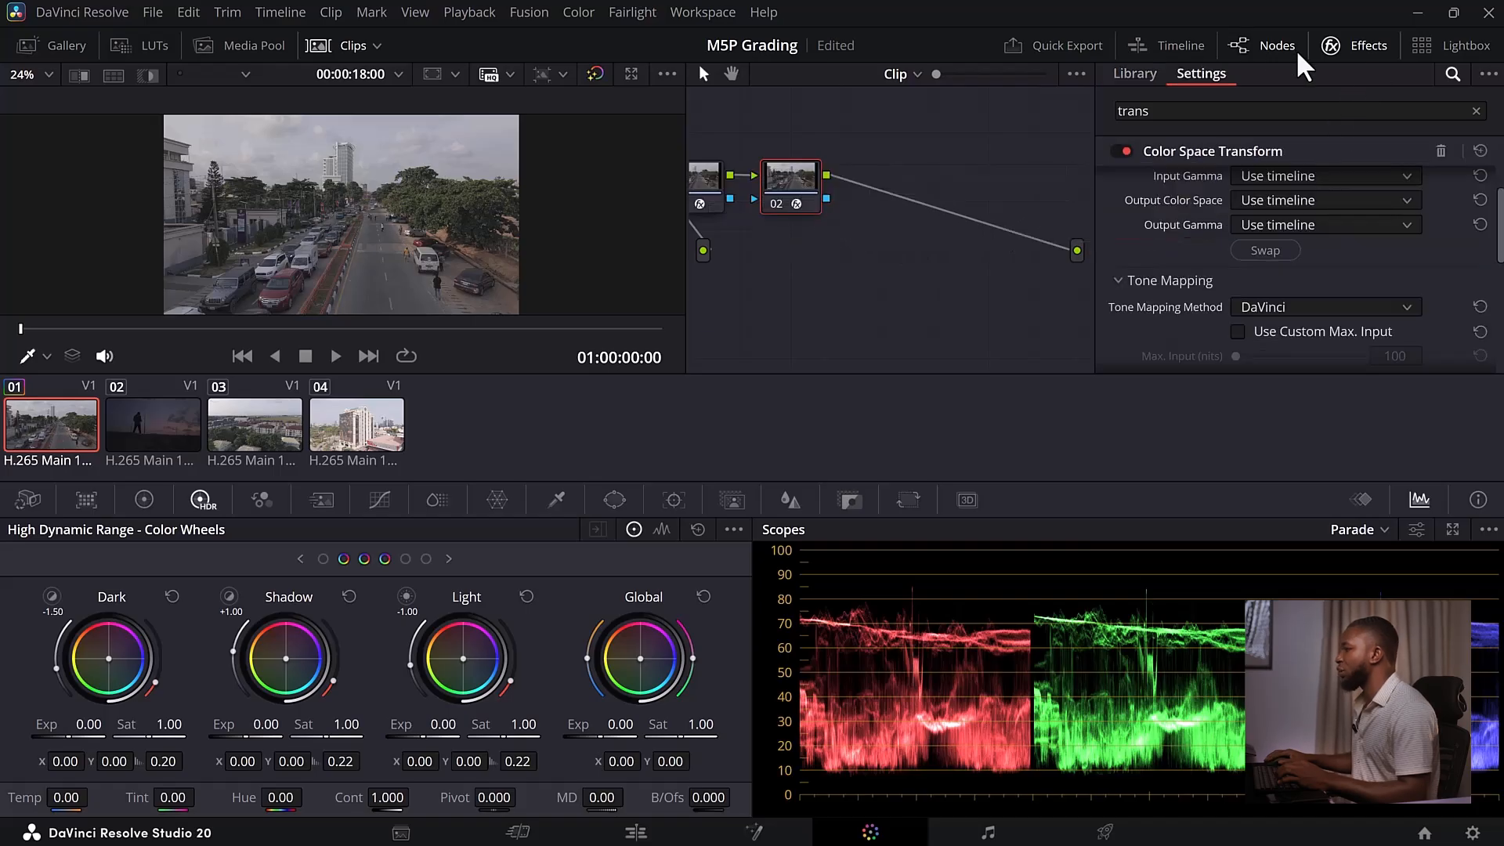
In node 01's Color Space Transform, set the input color space to DJI D-Gamut and the input gamma to Rec.709
{"action": "left_click", "coordinate": [705, 185]}
{"action": "left_click_drag", "start_coordinate": [705, 185], "coordinate": [719, 203]}
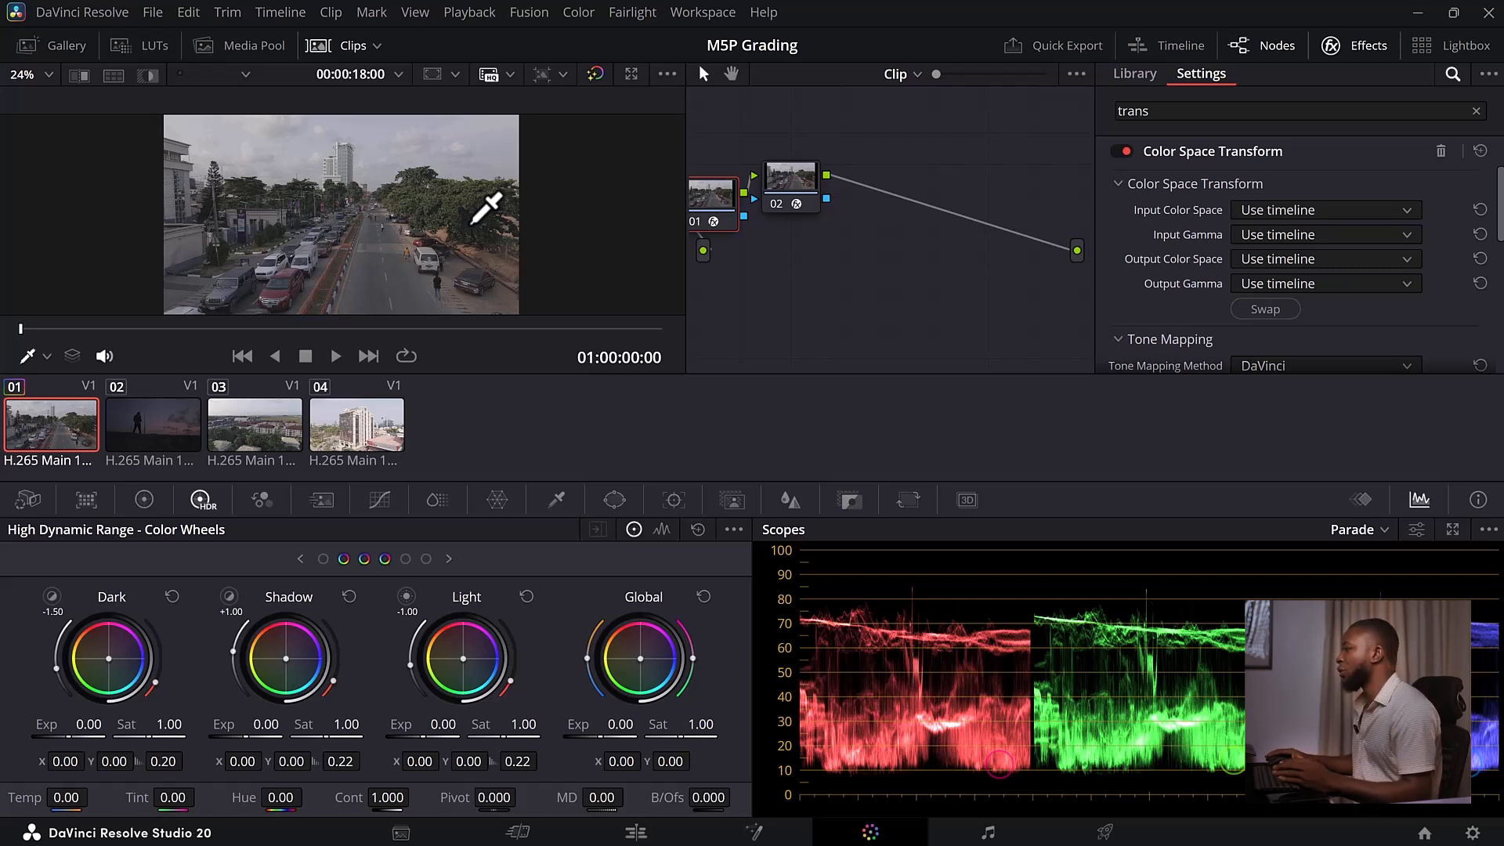
{"action": "left_click", "coordinate": [1285, 212]}
{"action": "key", "text": "d"}
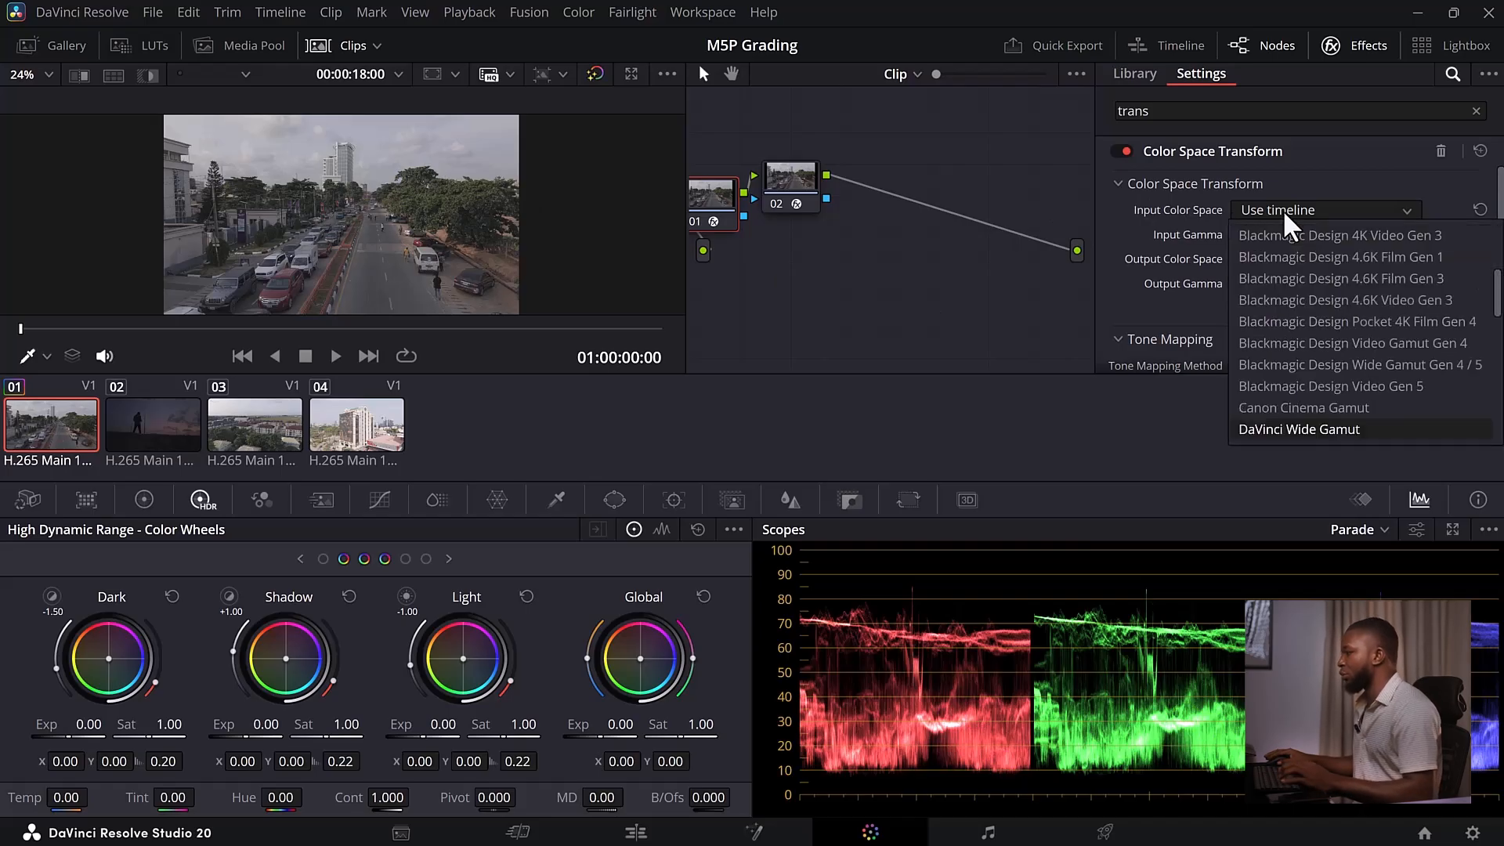
{"action": "scroll", "coordinate": [1292, 251], "scroll_direction": "down", "scroll_amount": 3}
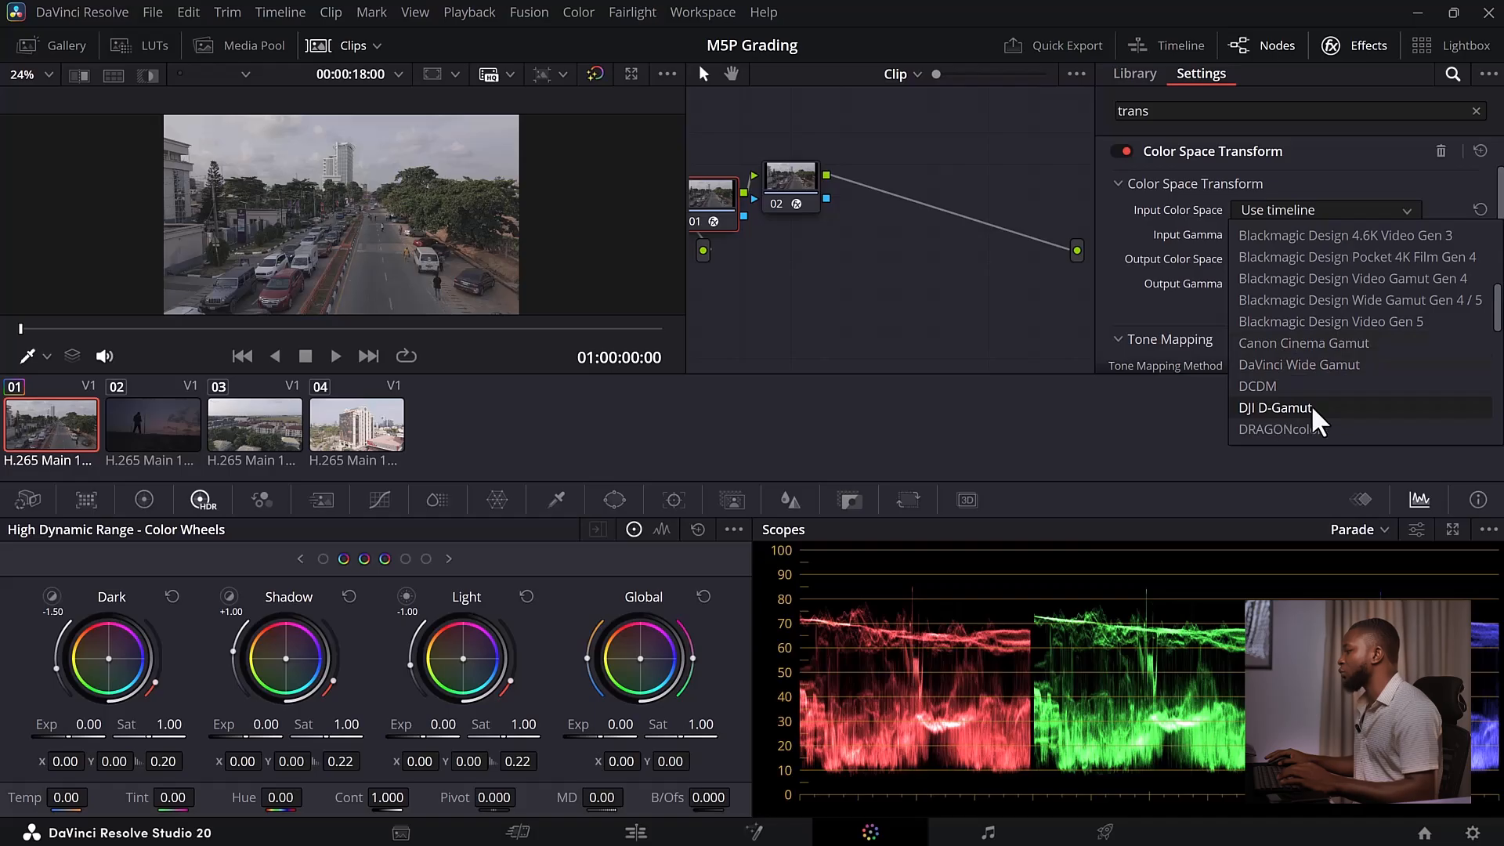
{"action": "left_click", "coordinate": [1299, 409]}
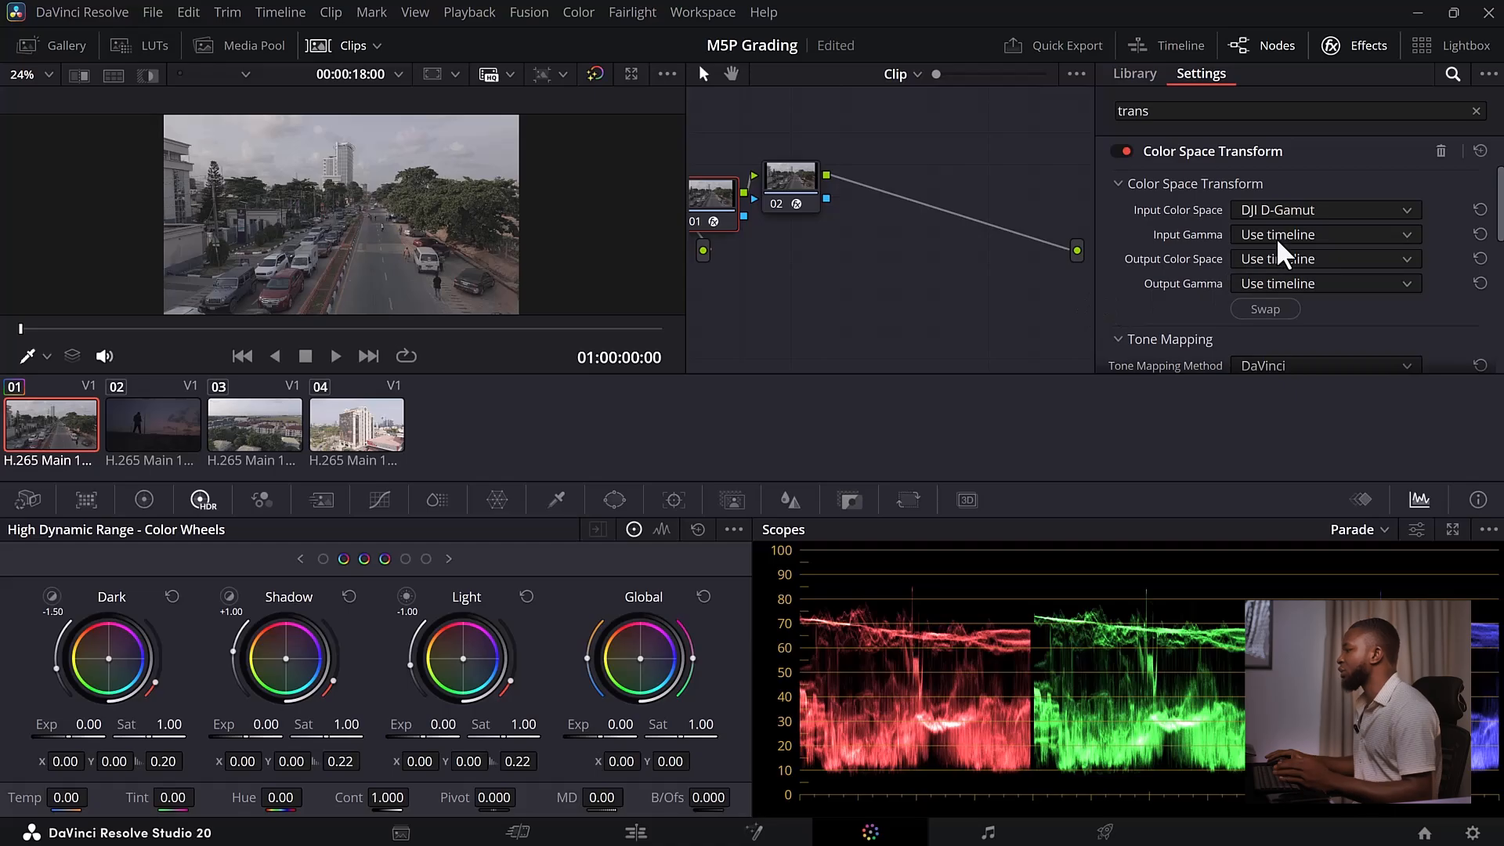
{"action": "left_click", "coordinate": [1309, 234]}
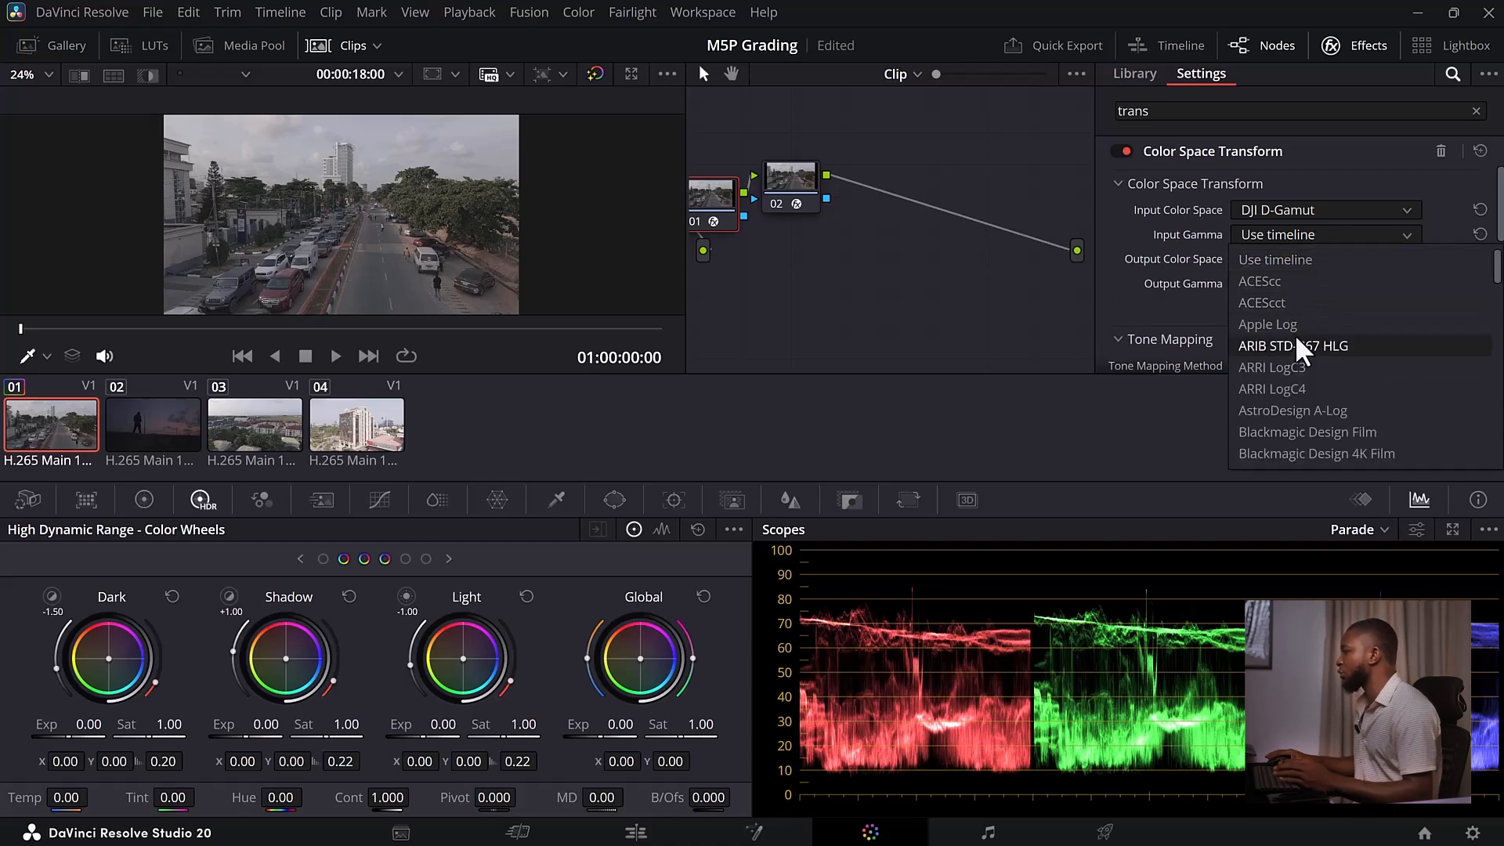
{"action": "scroll", "coordinate": [1292, 392], "scroll_direction": "down", "scroll_amount": 4}
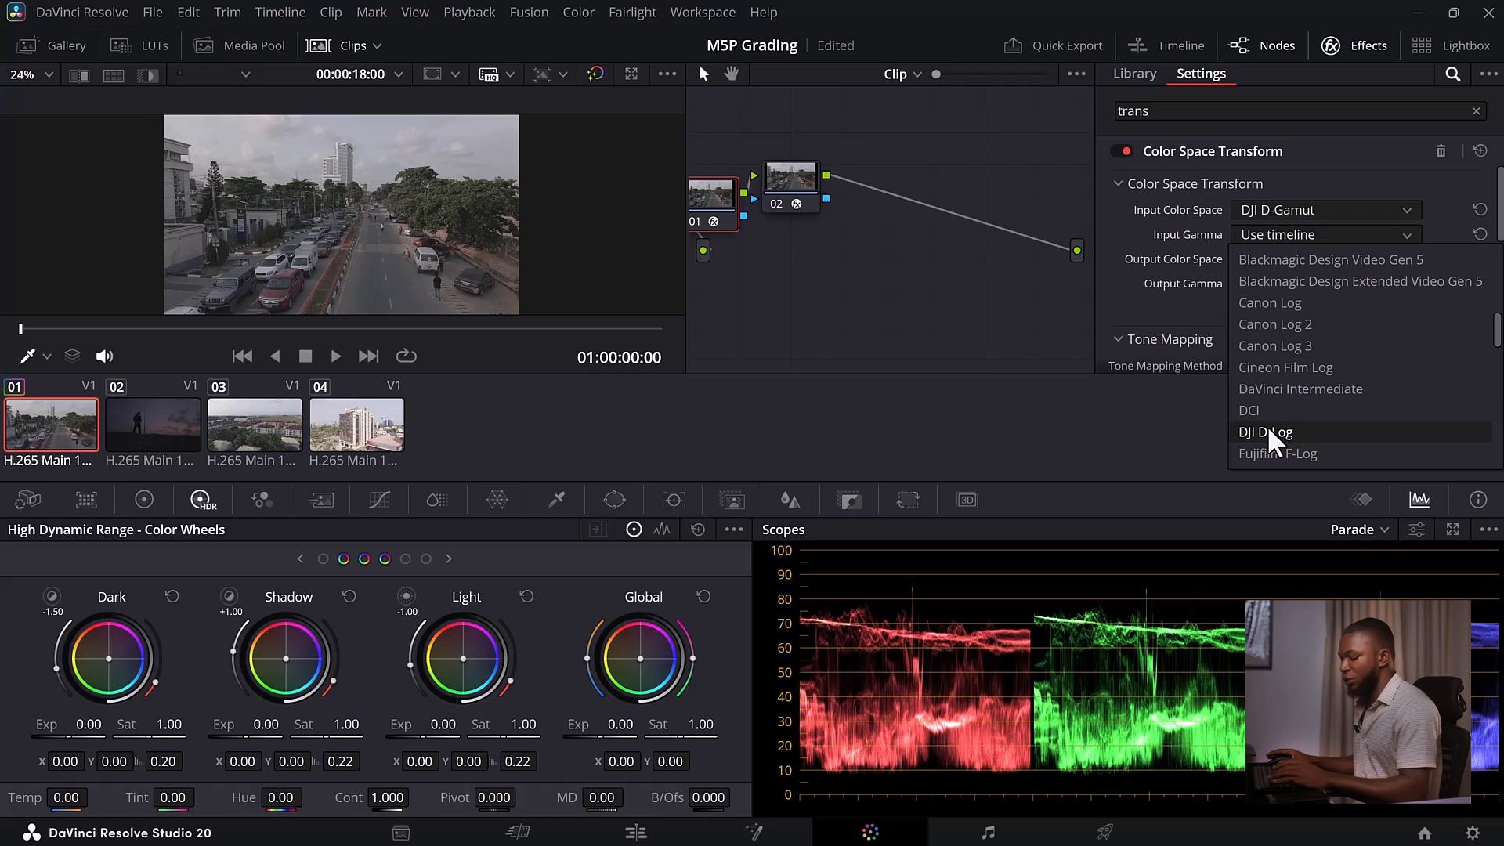
{"action": "scroll", "coordinate": [1272, 441], "scroll_direction": "down", "scroll_amount": 3}
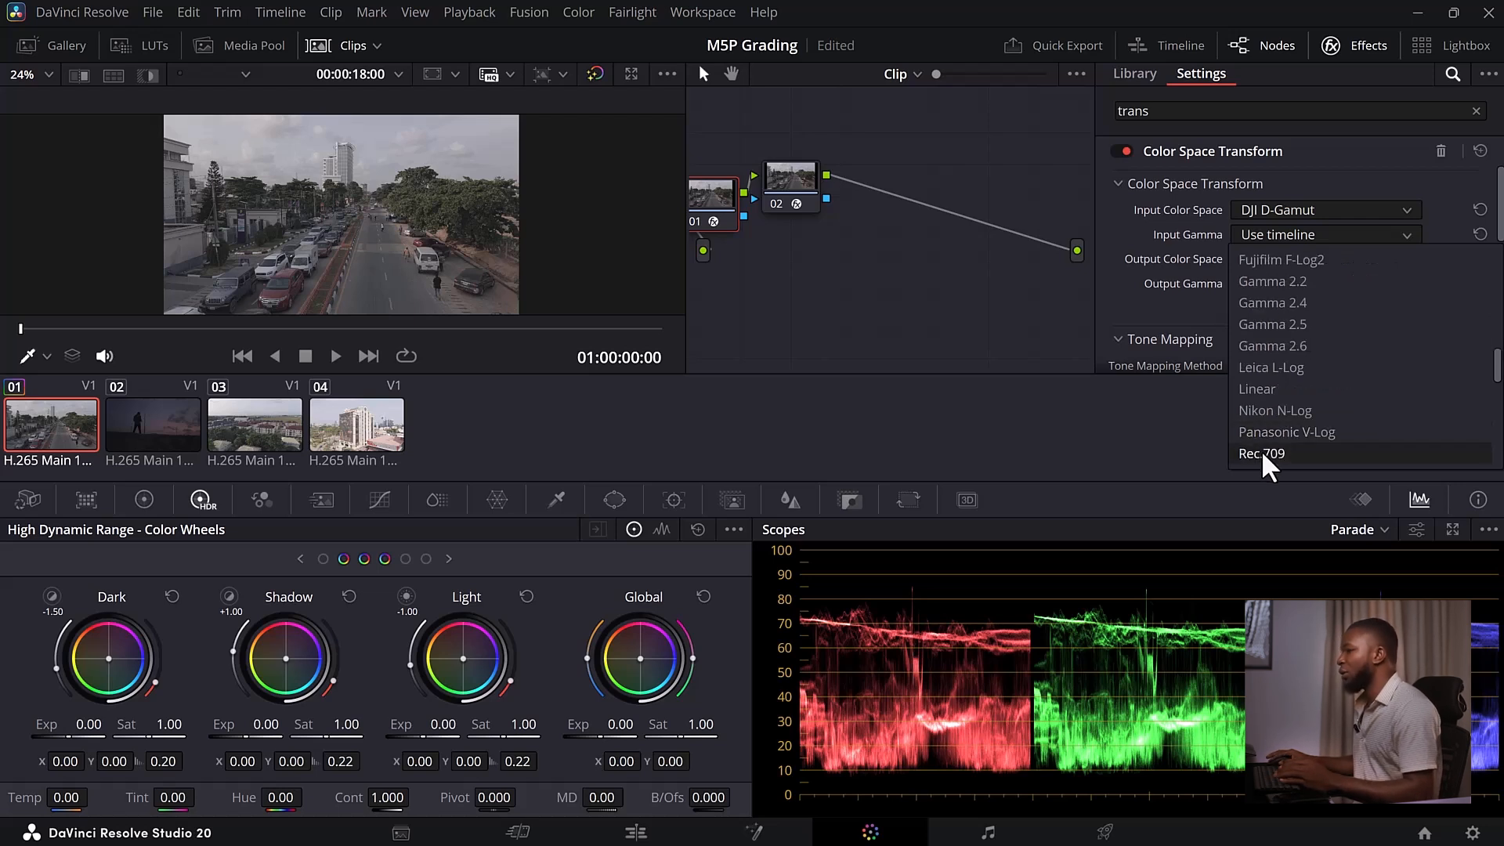
{"action": "left_click", "coordinate": [1263, 456]}
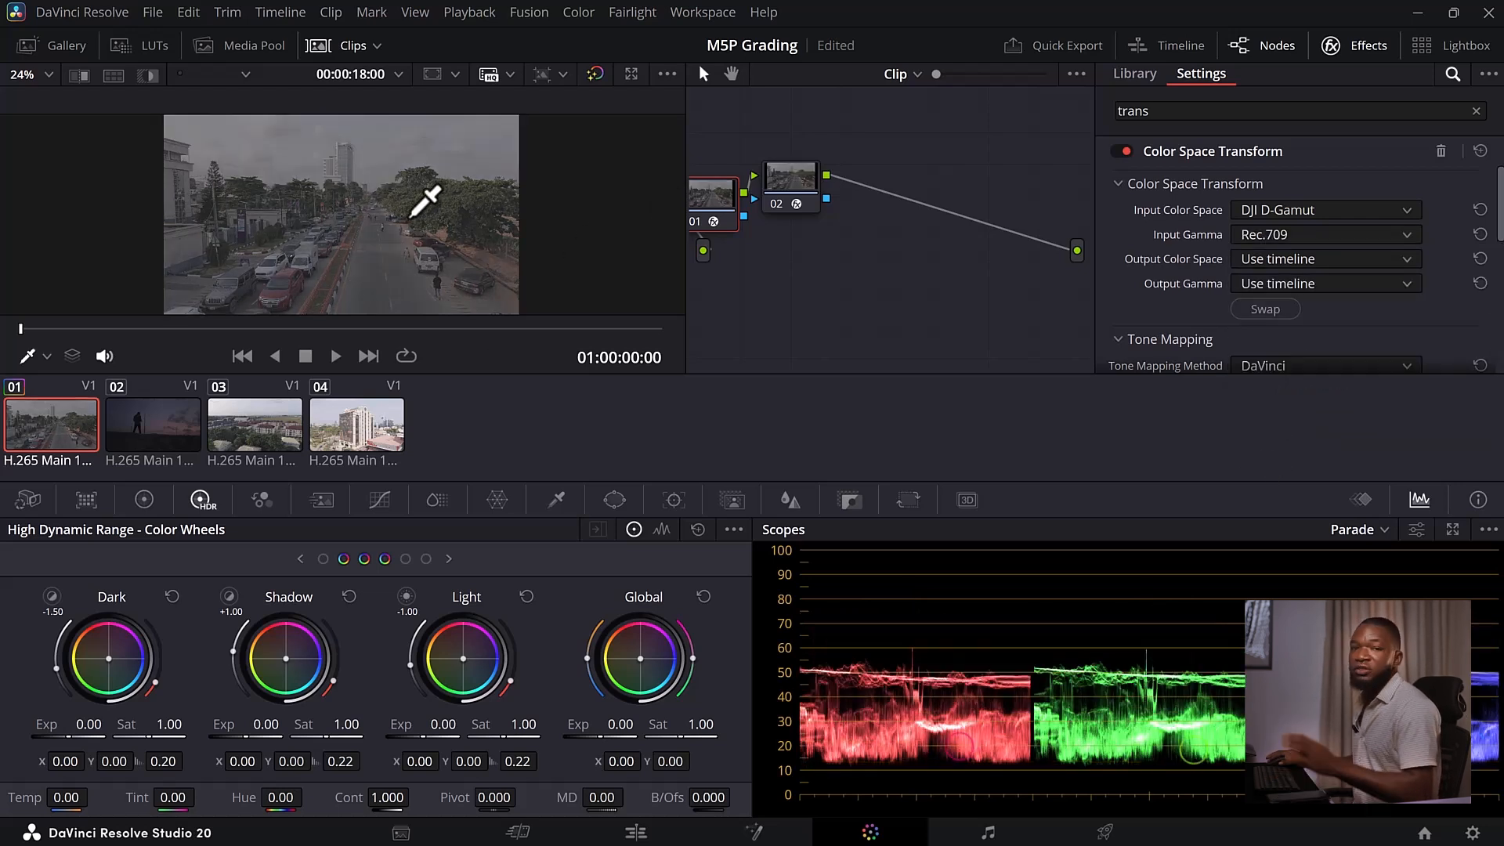
Set node 01's output color space to DaVinci Wide Gamut and its output gamma to DaVinci Intermediate
{"action": "left_click", "coordinate": [1305, 259]}
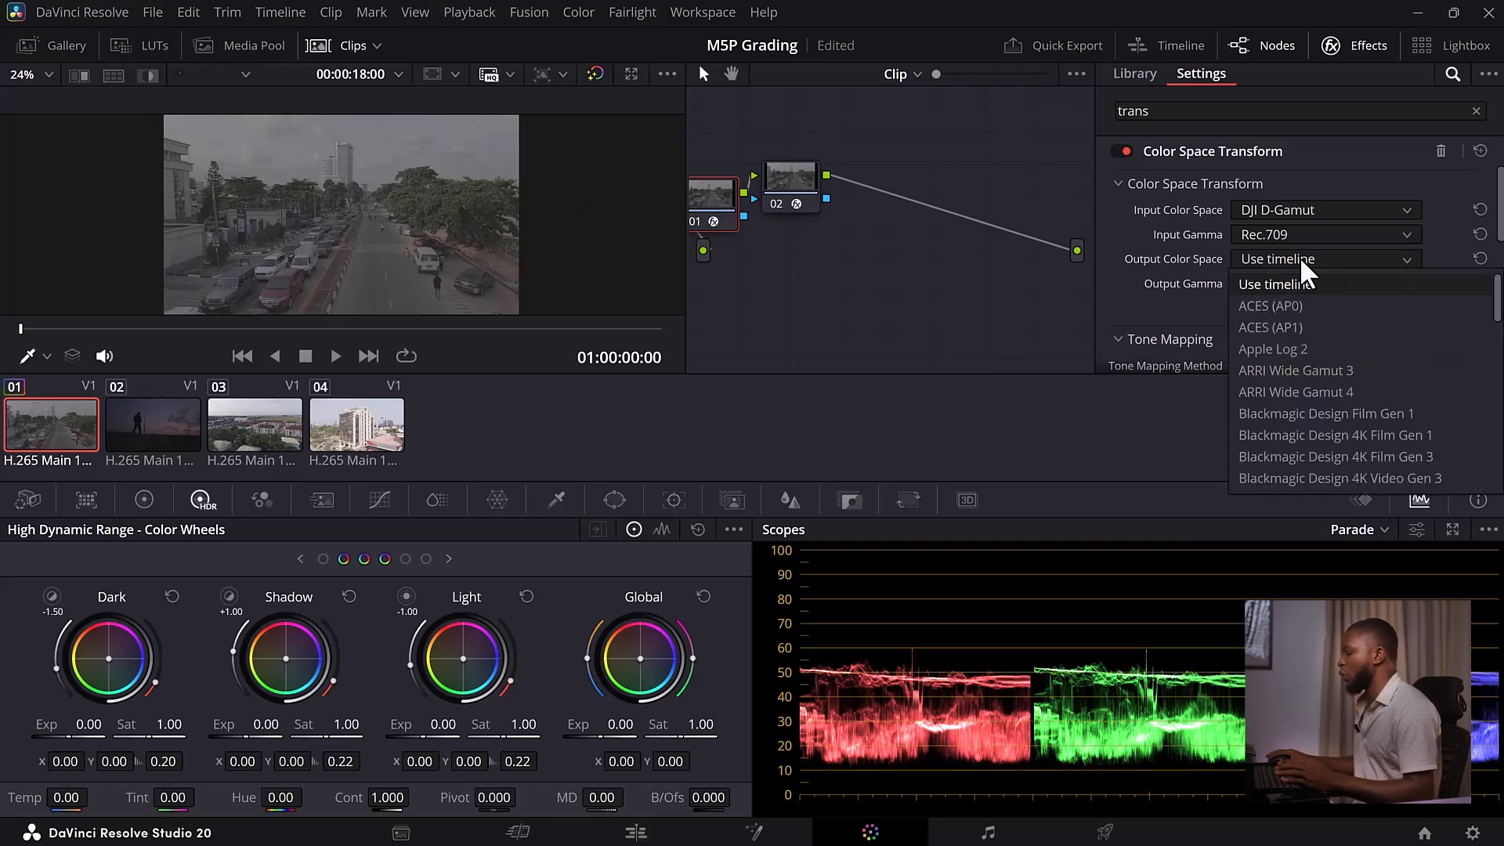
{"action": "scroll", "coordinate": [1309, 407], "scroll_direction": "down", "scroll_amount": 2}
{"action": "left_click", "coordinate": [1305, 474]}
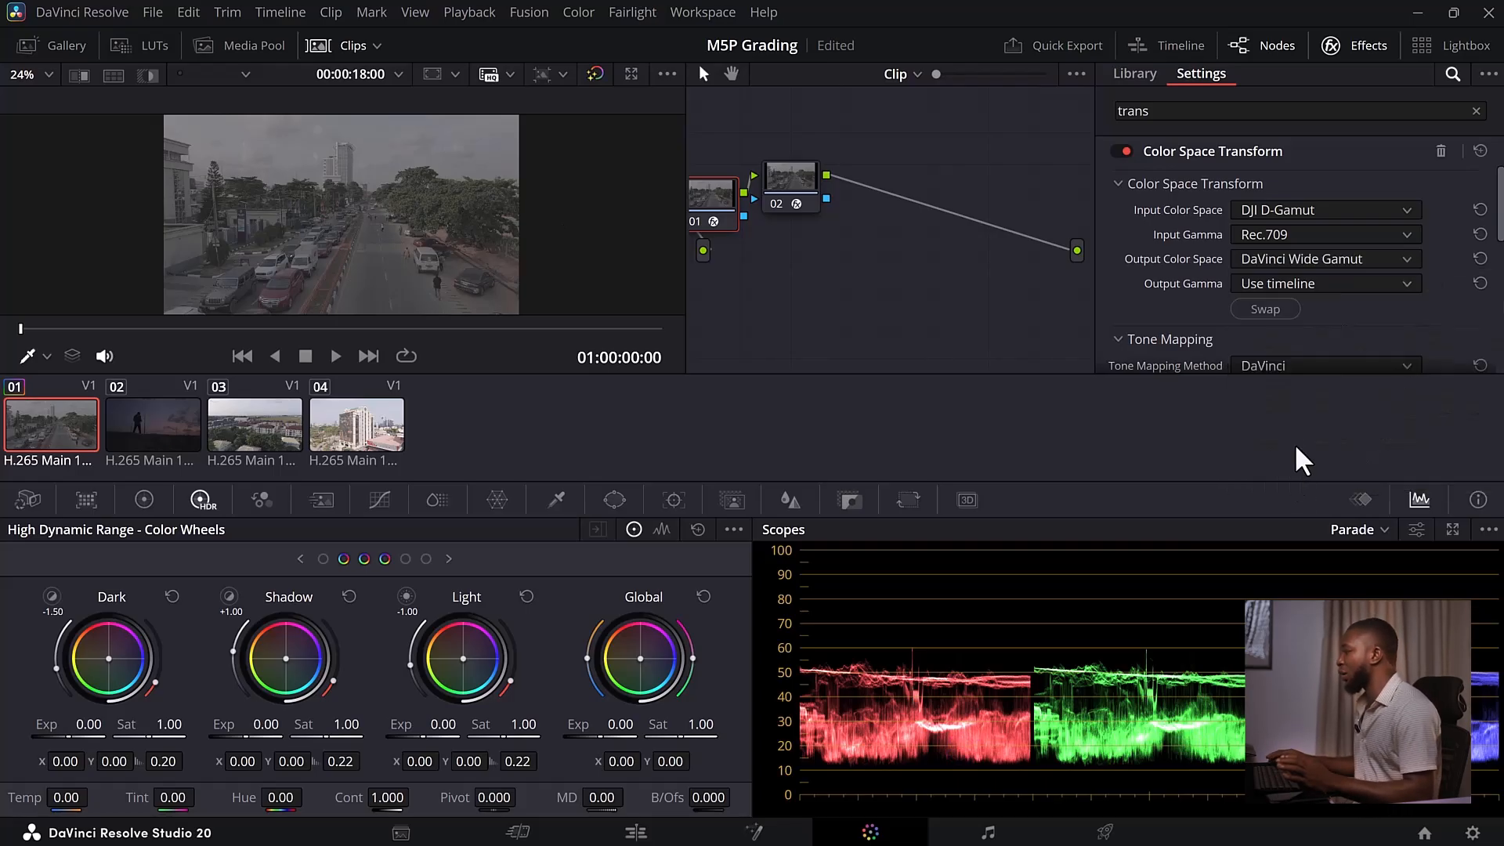
{"action": "left_click", "coordinate": [1312, 286]}
{"action": "scroll", "coordinate": [1316, 306], "scroll_direction": "down", "scroll_amount": 5}
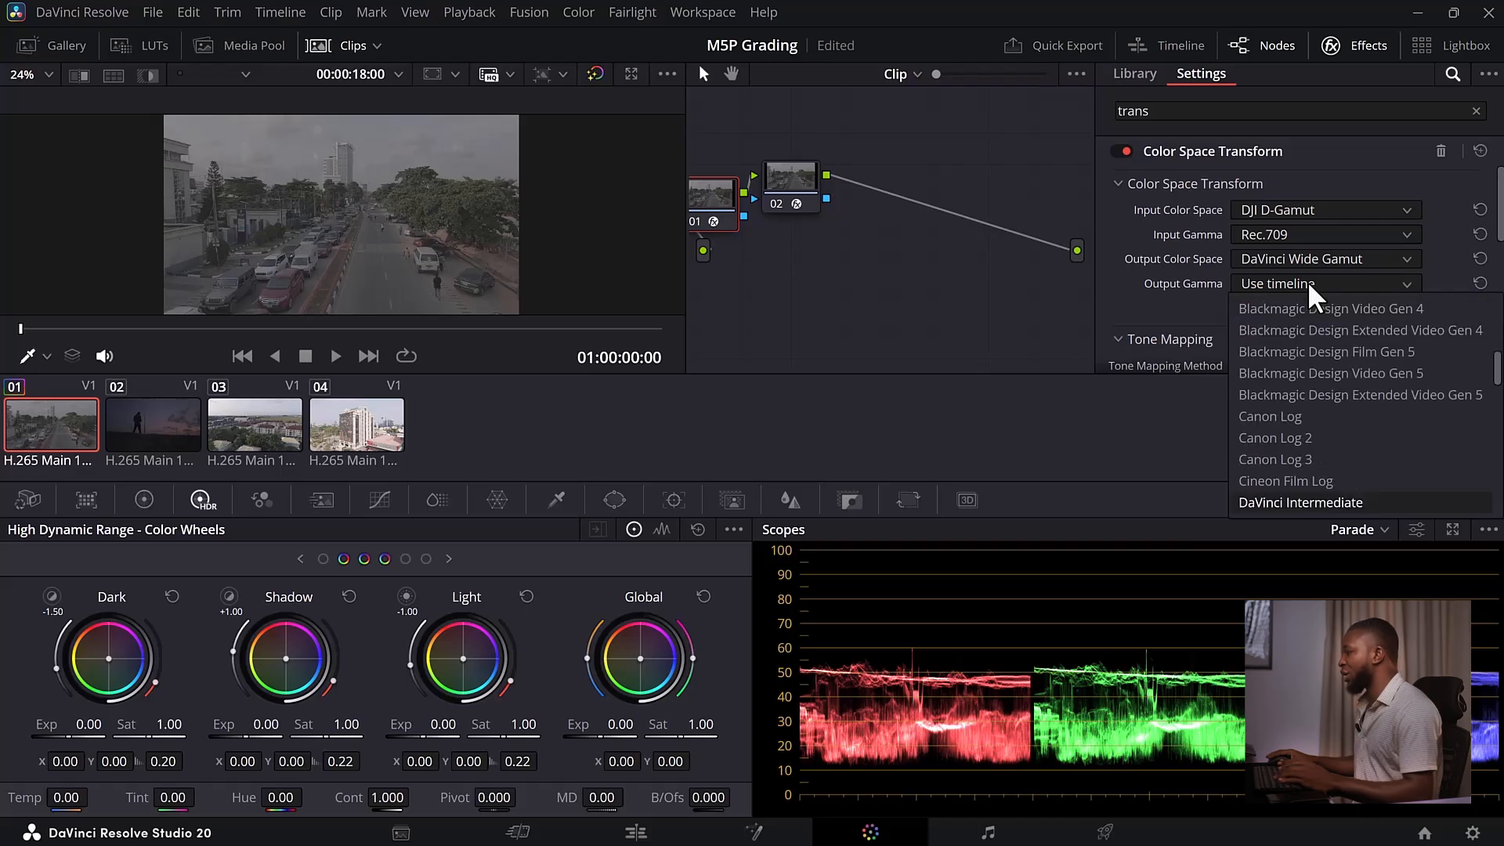
{"action": "left_click", "coordinate": [1238, 504]}
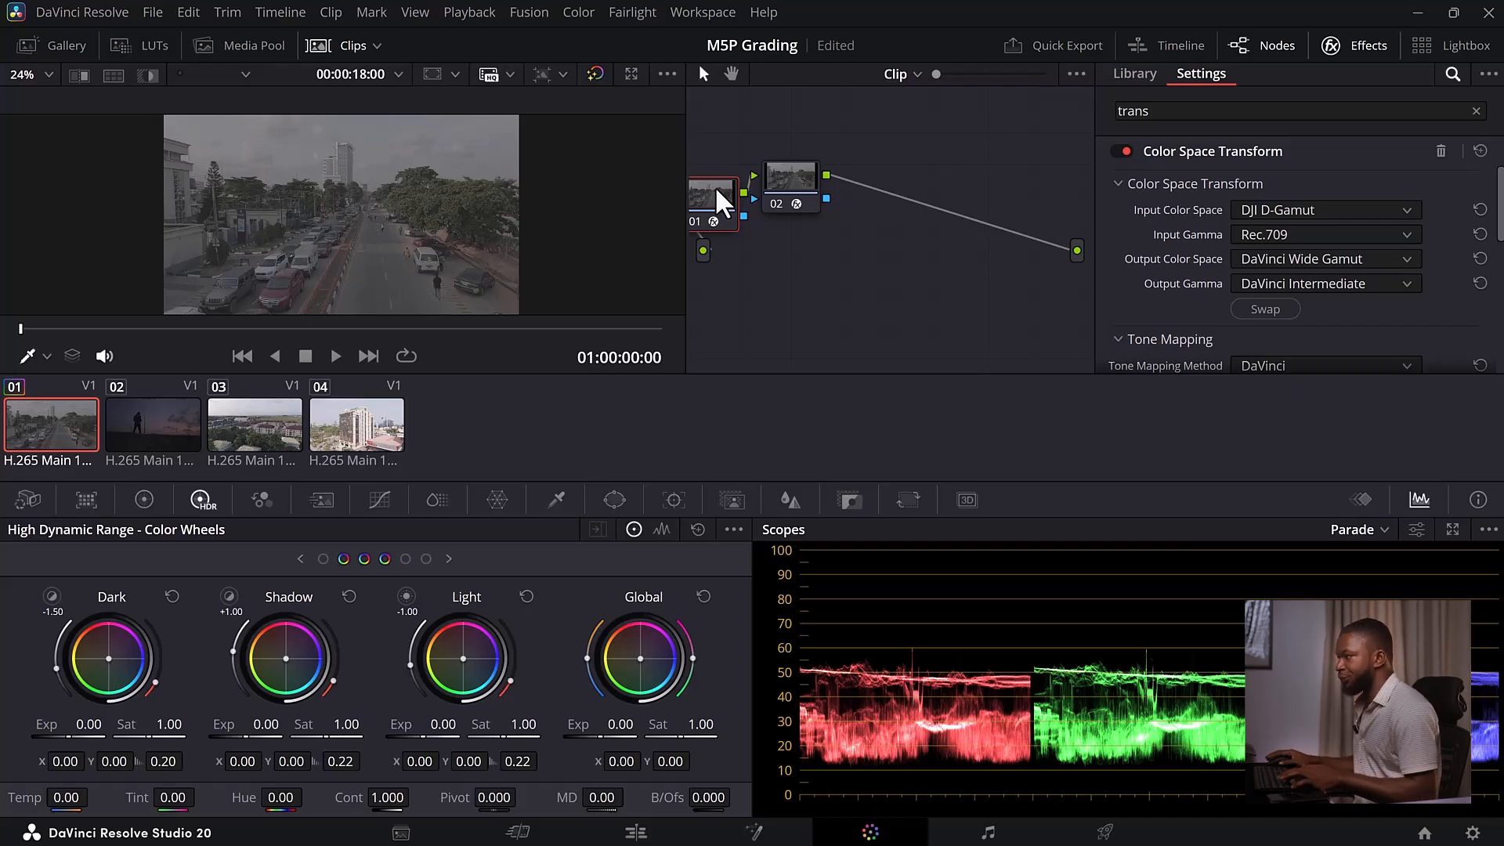
Paste node 01's Color Space Transform settings onto node 02 and swap its input and output values
{"action": "left_click", "coordinate": [787, 192]}
{"action": "key", "text": "ctrl+v"}
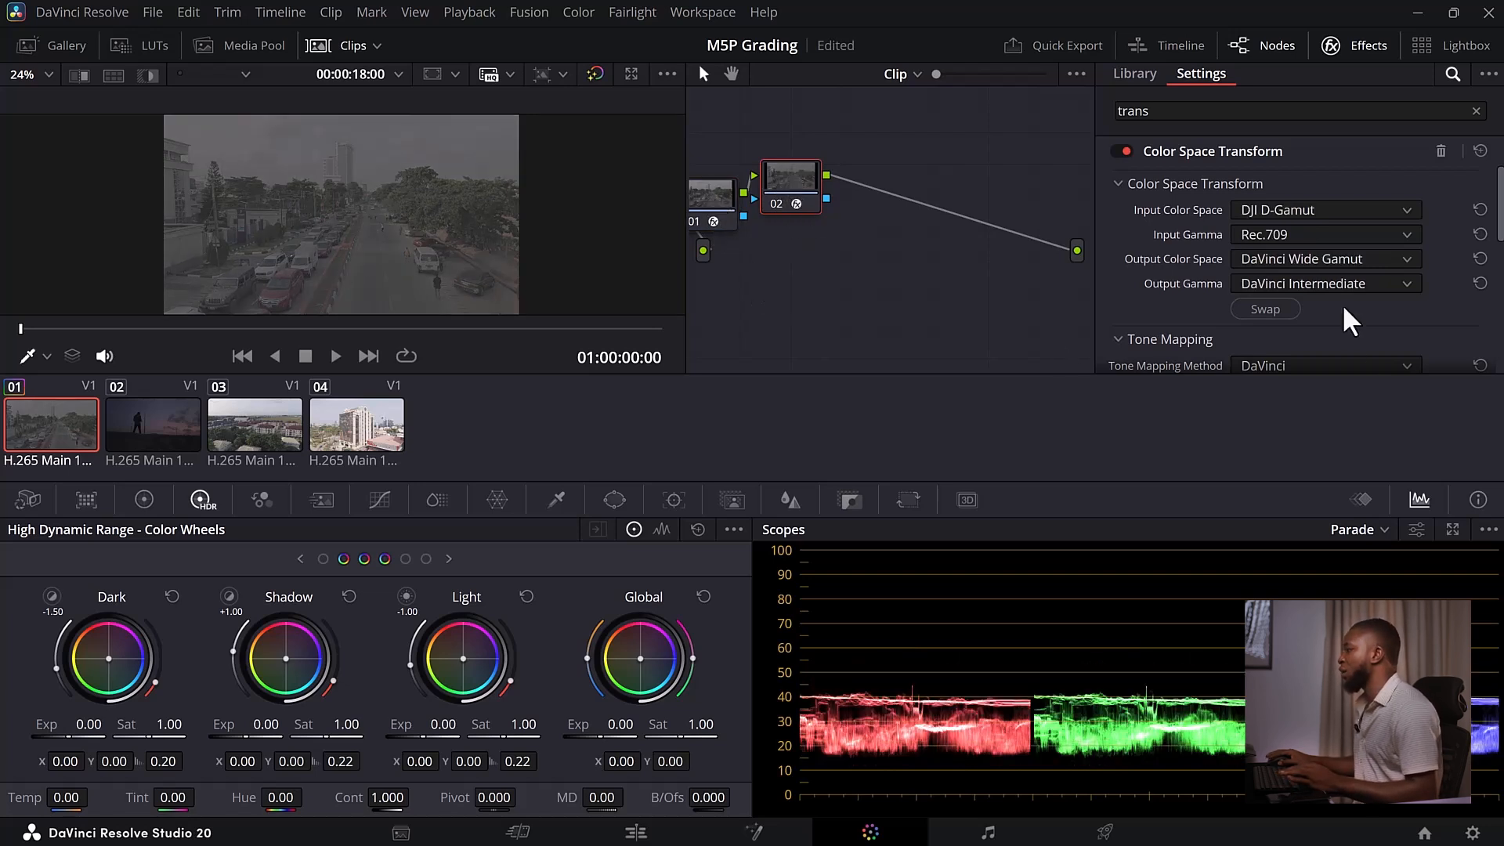
{"action": "left_click", "coordinate": [1267, 308]}
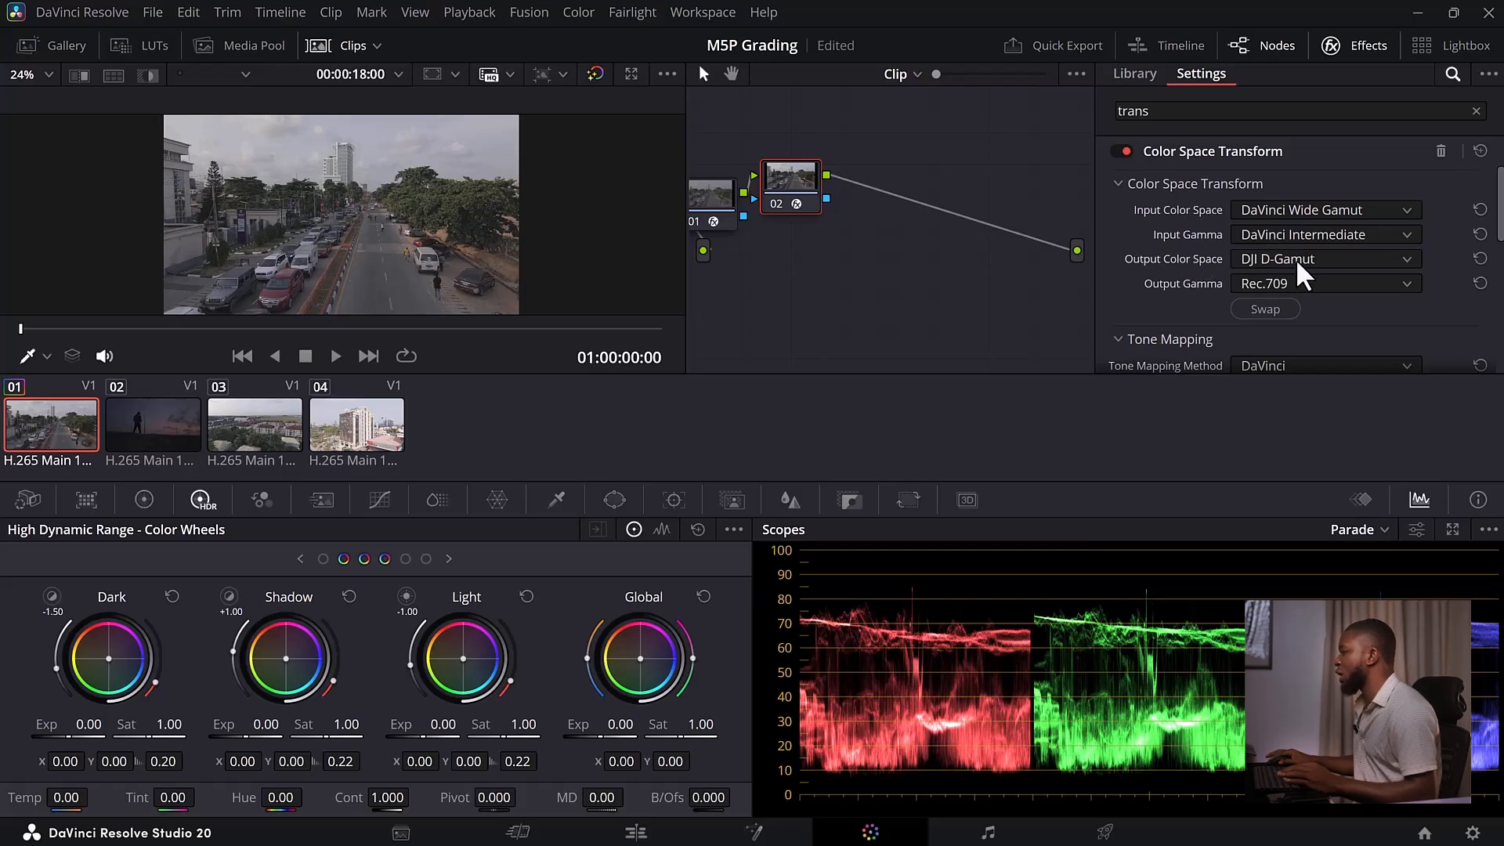
Set the output color space of node 02's Color Space Transform to Rec.709
{"action": "left_click", "coordinate": [1295, 259]}
{"action": "left_click", "coordinate": [1262, 346]}
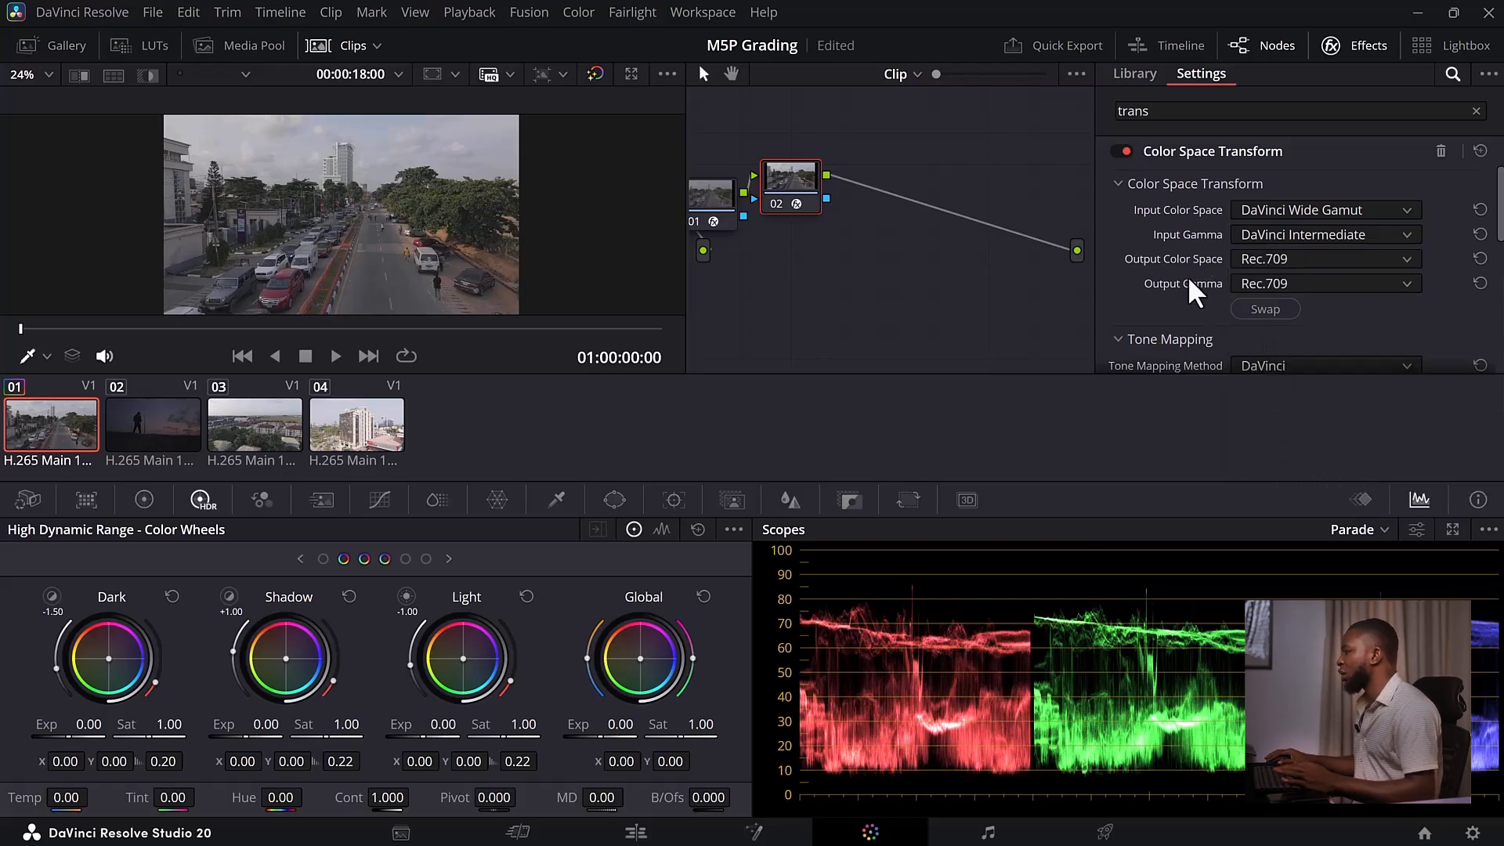
Set the output gamma of node 02's Color Space Transform to Gamma 2.2 and close the effects settings
{"action": "left_click", "coordinate": [1300, 284]}
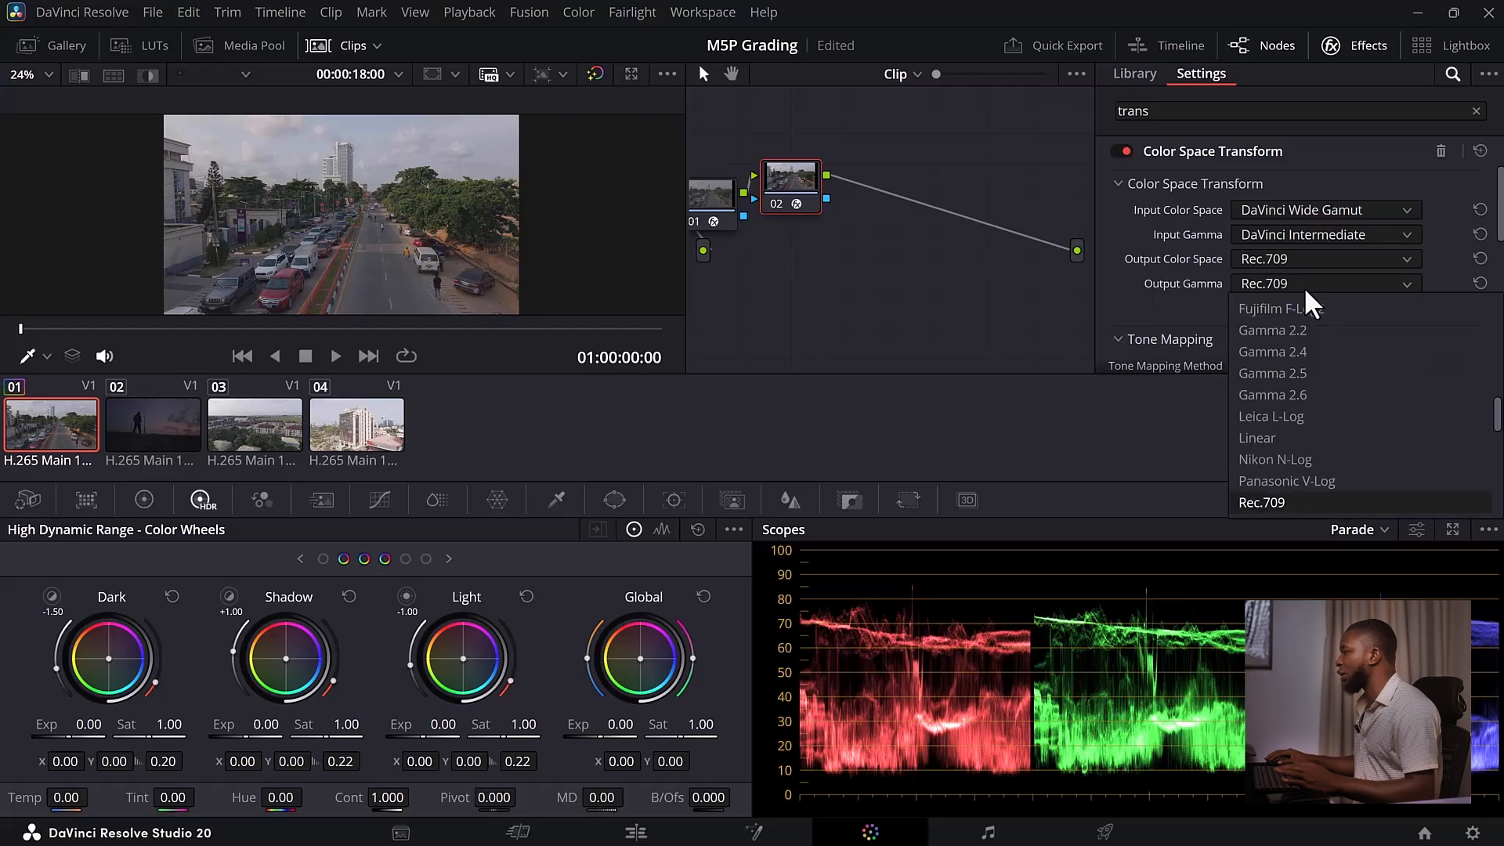
{"action": "left_click", "coordinate": [1305, 329]}
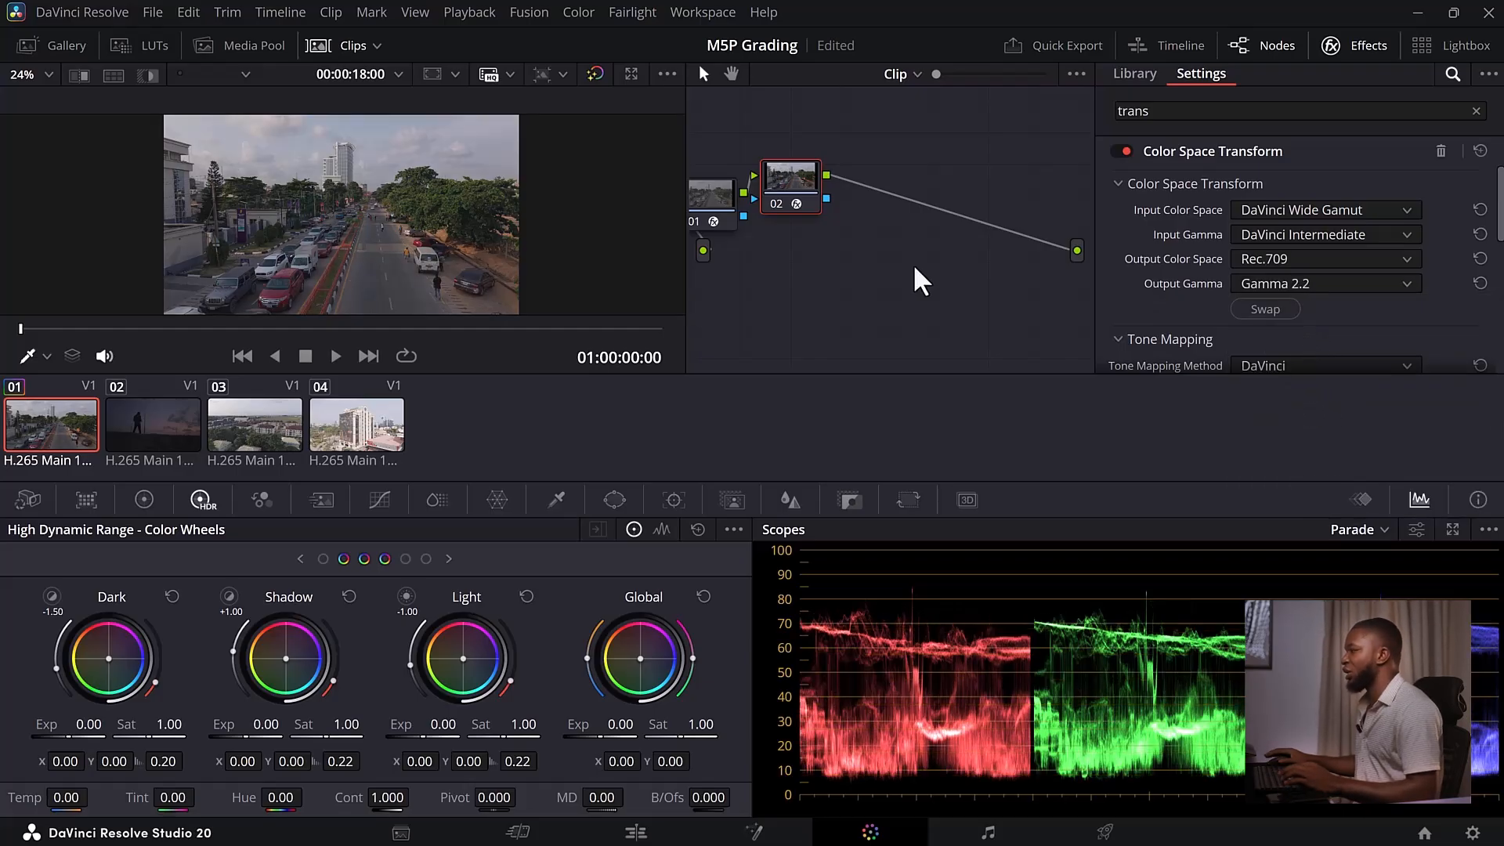
{"action": "left_click", "coordinate": [1365, 44]}
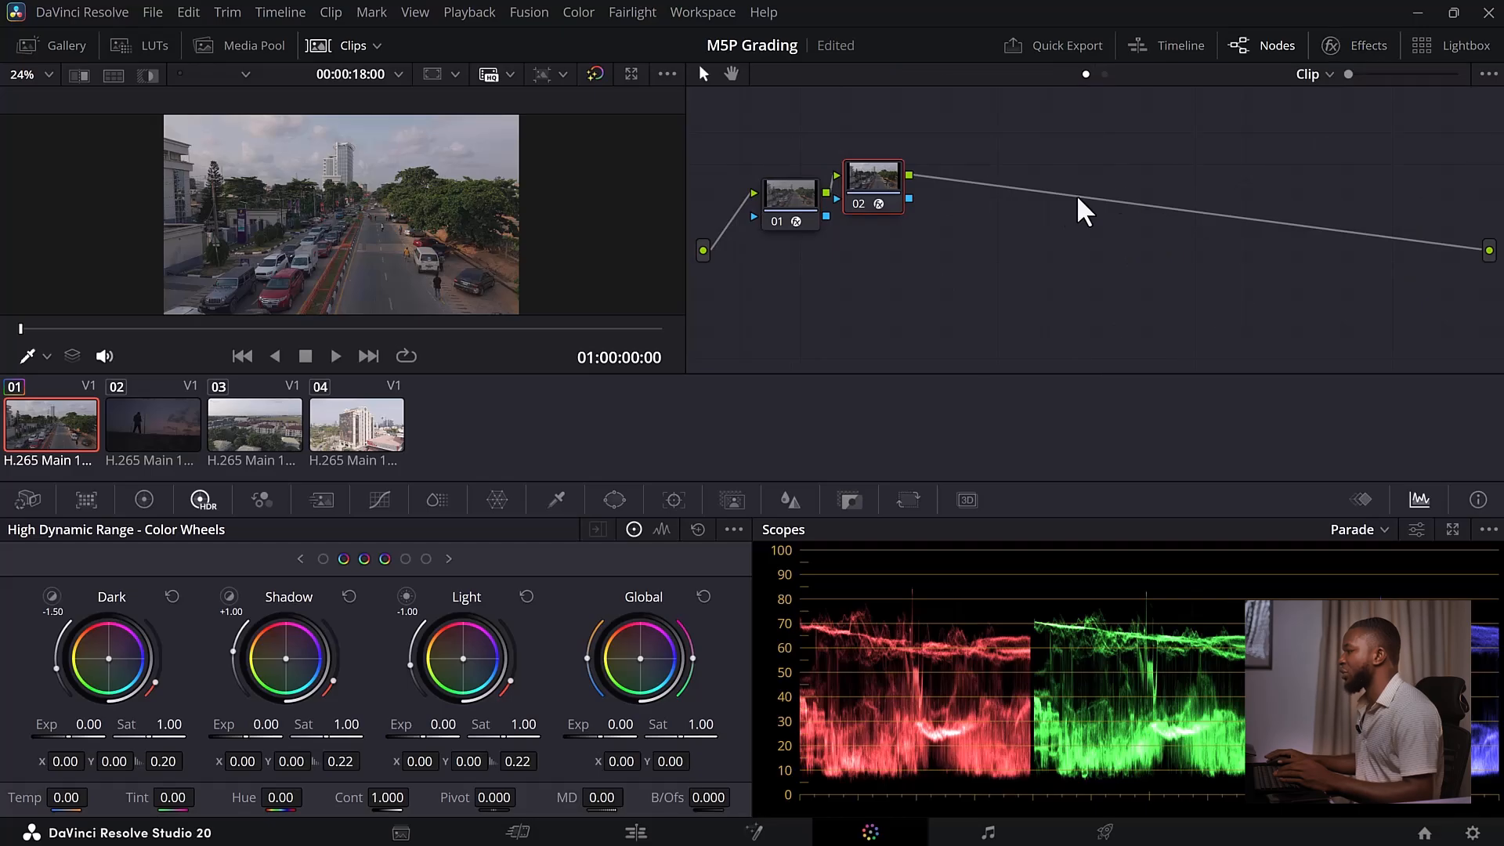
Separate node 02 from node 01 and toggle the whole grade off and on to compare it with the original footage
{"action": "left_click_drag", "start_coordinate": [900, 185], "coordinate": [1196, 208]}
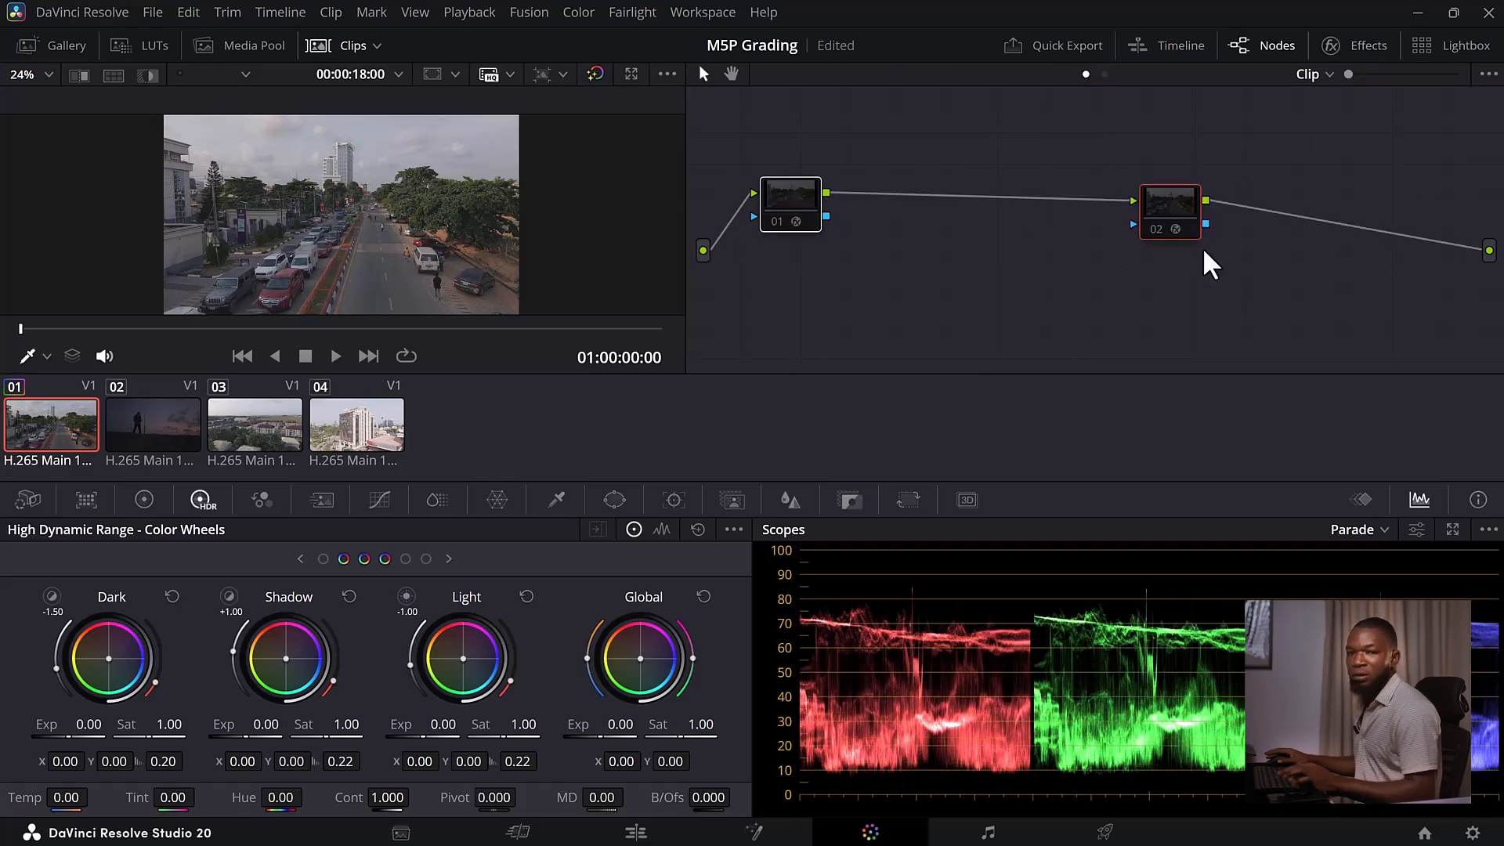
{"action": "key", "text": "alt+d"}
{"action": "key", "text": "alt+d"}
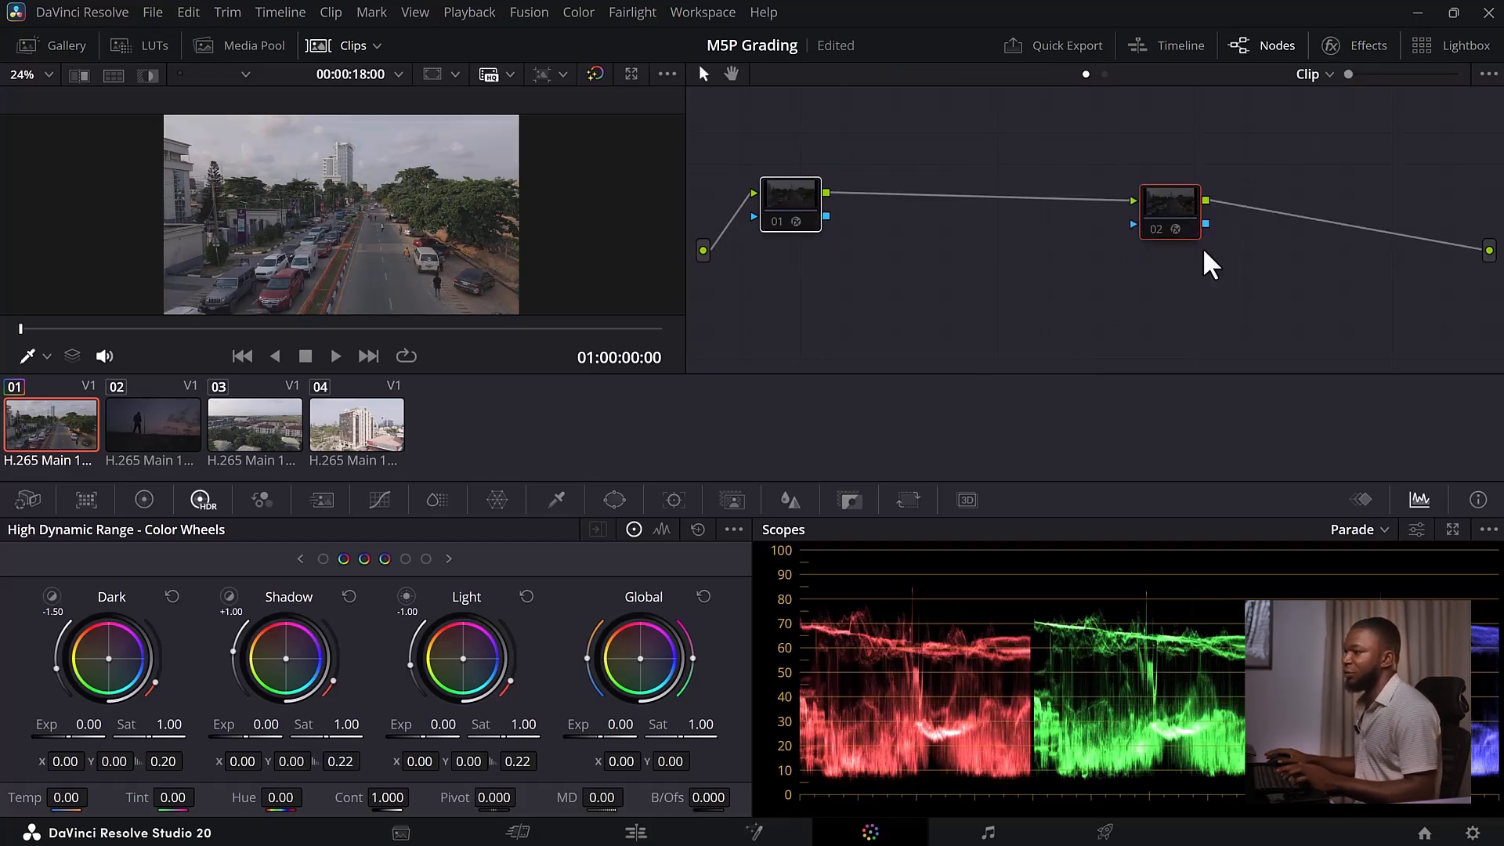
{"action": "key", "text": "alt+d"}
Spread nodes 01 and 02 to opposite ends of the node graph and add three serial nodes after node 01
{"action": "left_click", "coordinate": [1173, 192]}
{"action": "left_click_drag", "start_coordinate": [1202, 208], "coordinate": [1449, 218]}
{"action": "left_click_drag", "start_coordinate": [771, 189], "coordinate": [741, 186]}
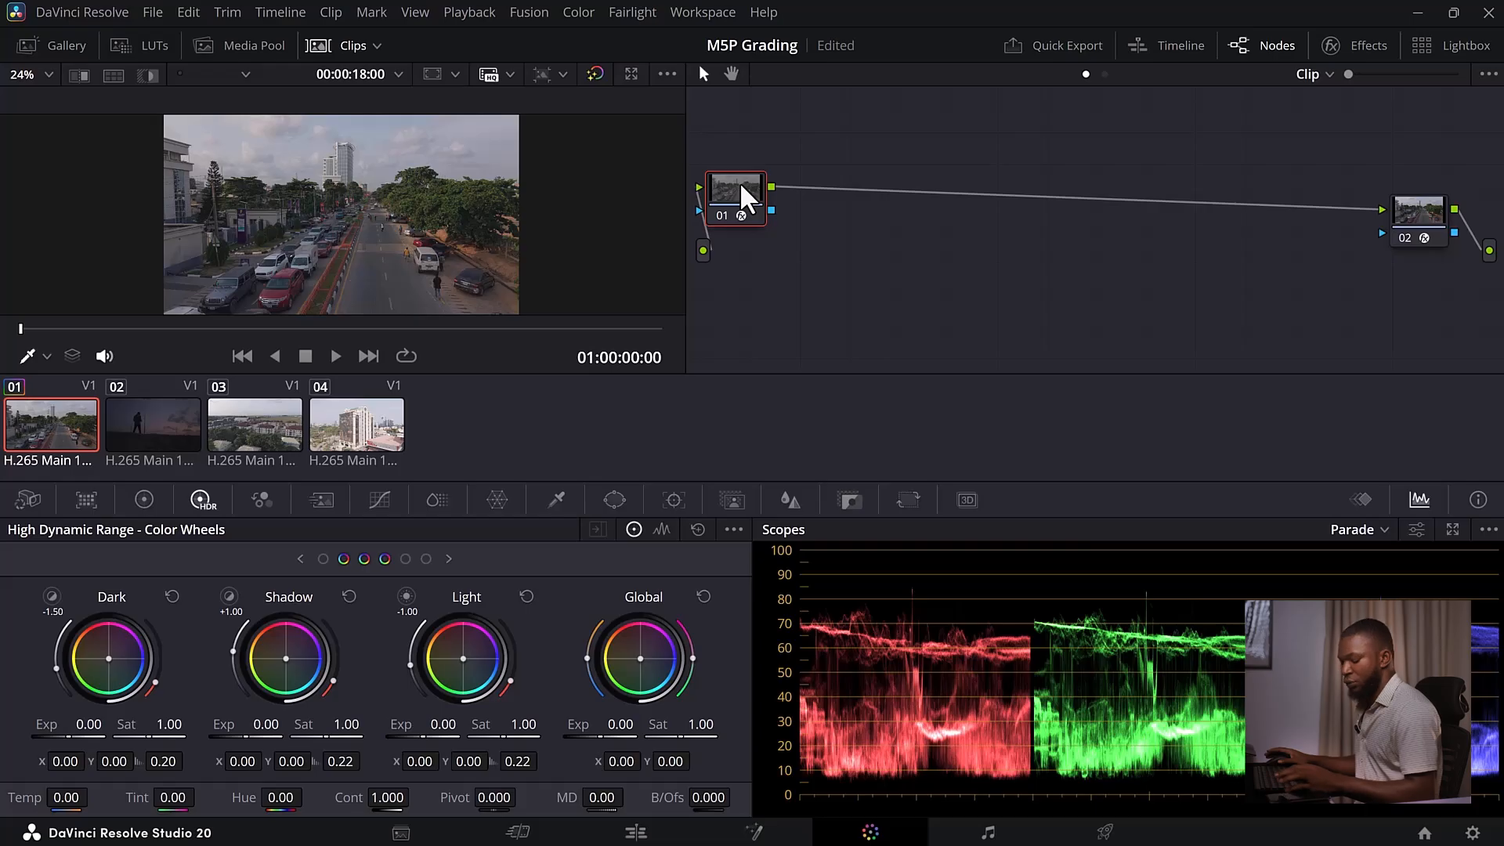
{"action": "key", "text": "alt+s"}
{"action": "key", "text": "alt+s"}
{"action": "key", "text": "alt+s"}
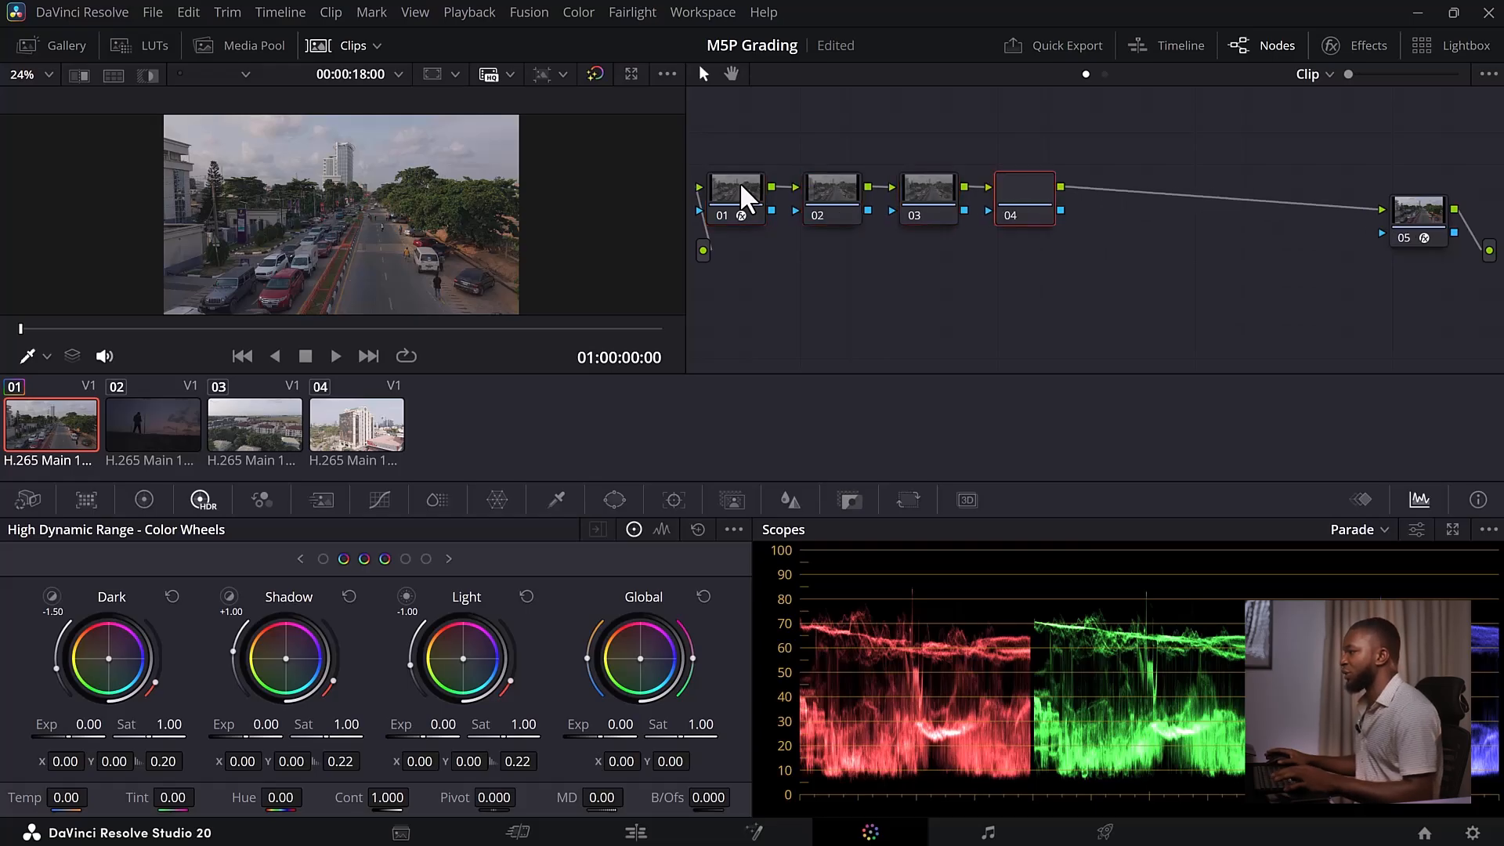
Label node 01 as DWG and the final node 05 as CST REC
{"action": "left_click", "coordinate": [745, 181]}
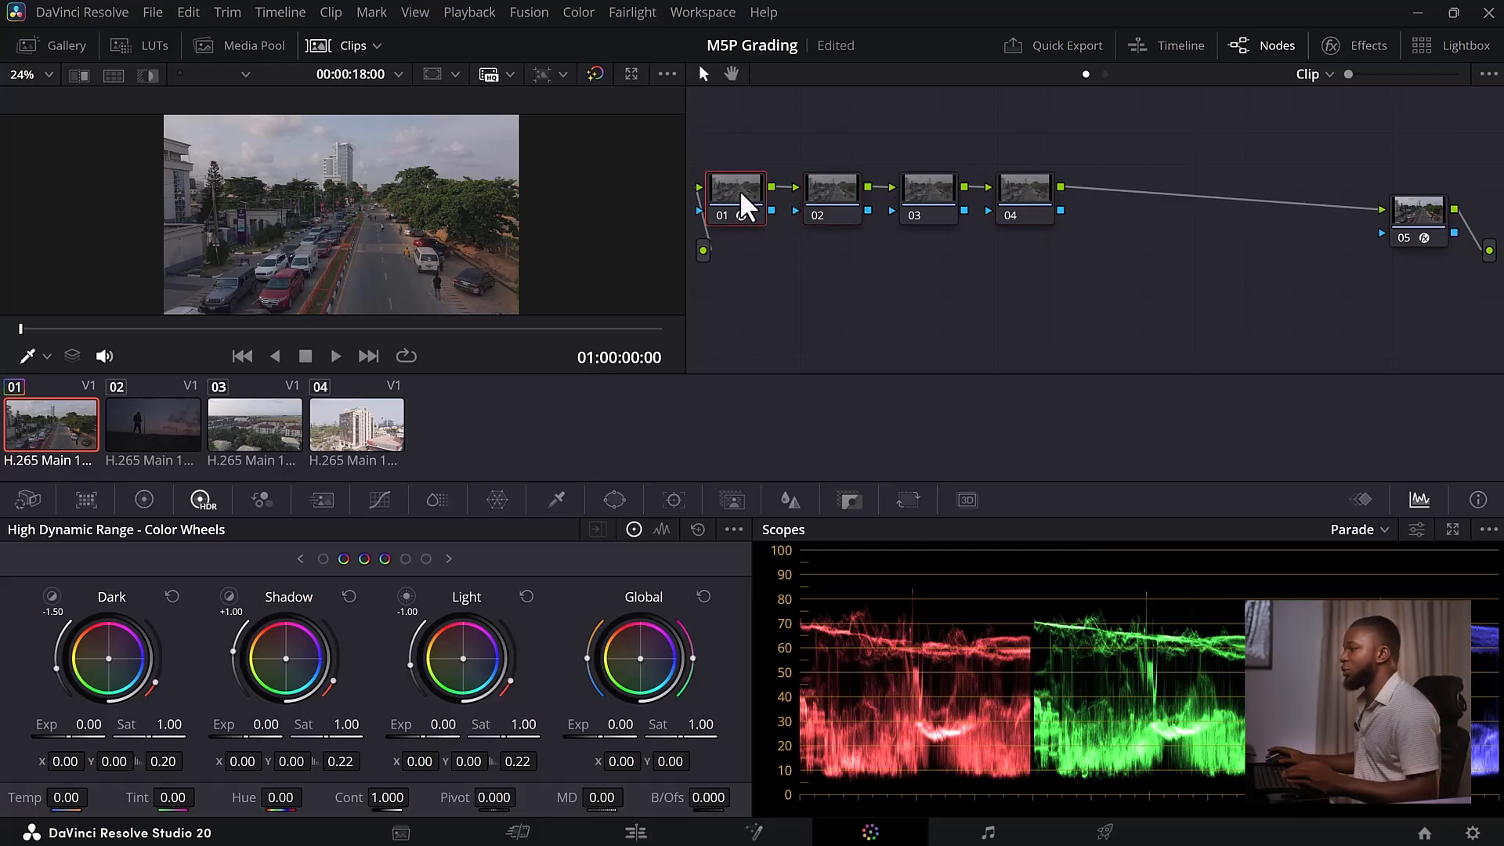
{"action": "right_click", "coordinate": [736, 181]}
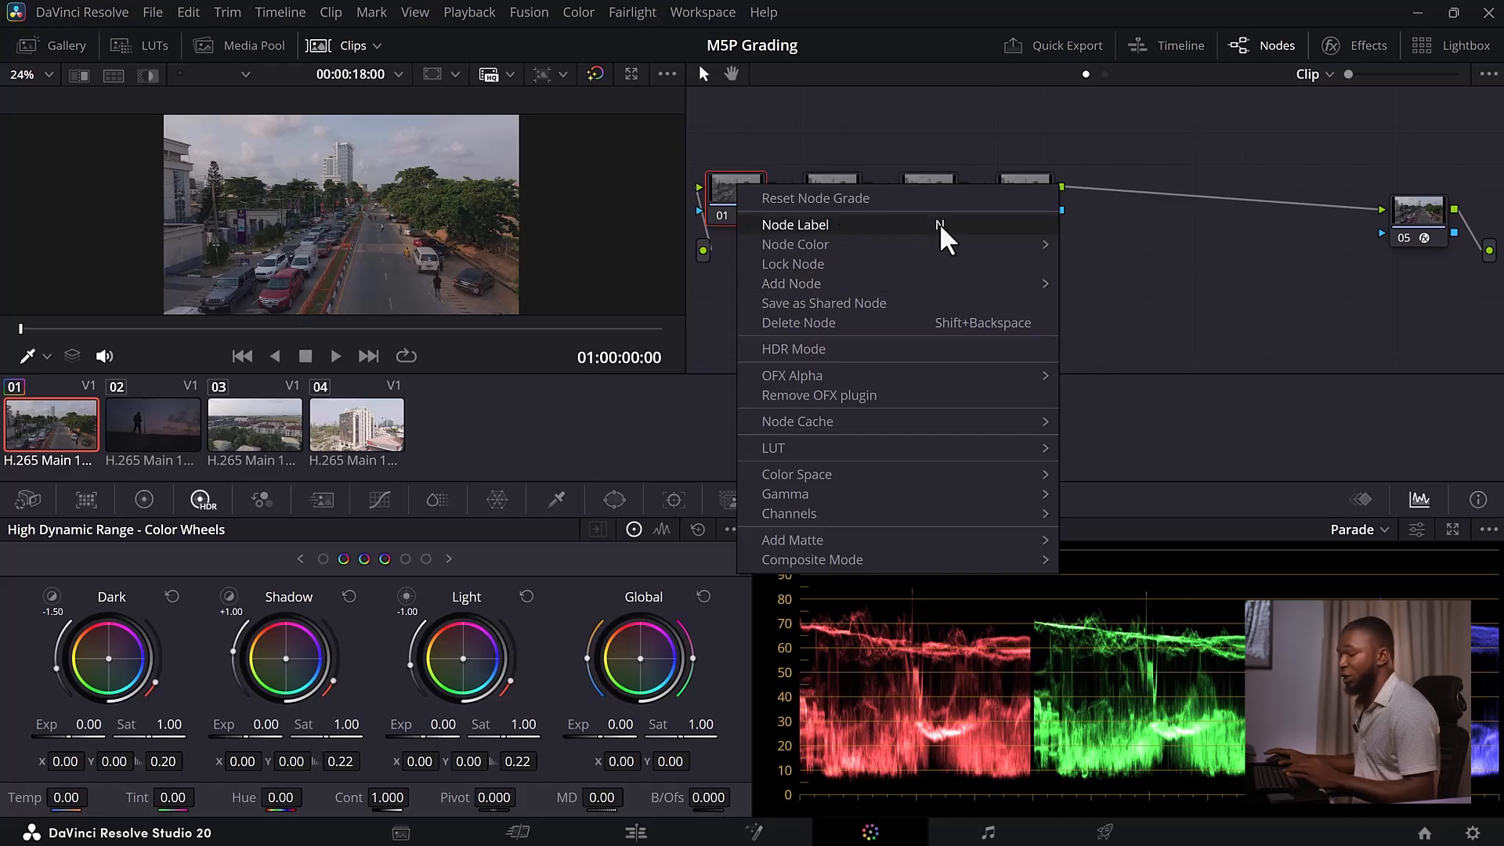
{"action": "left_click", "coordinate": [737, 190]}
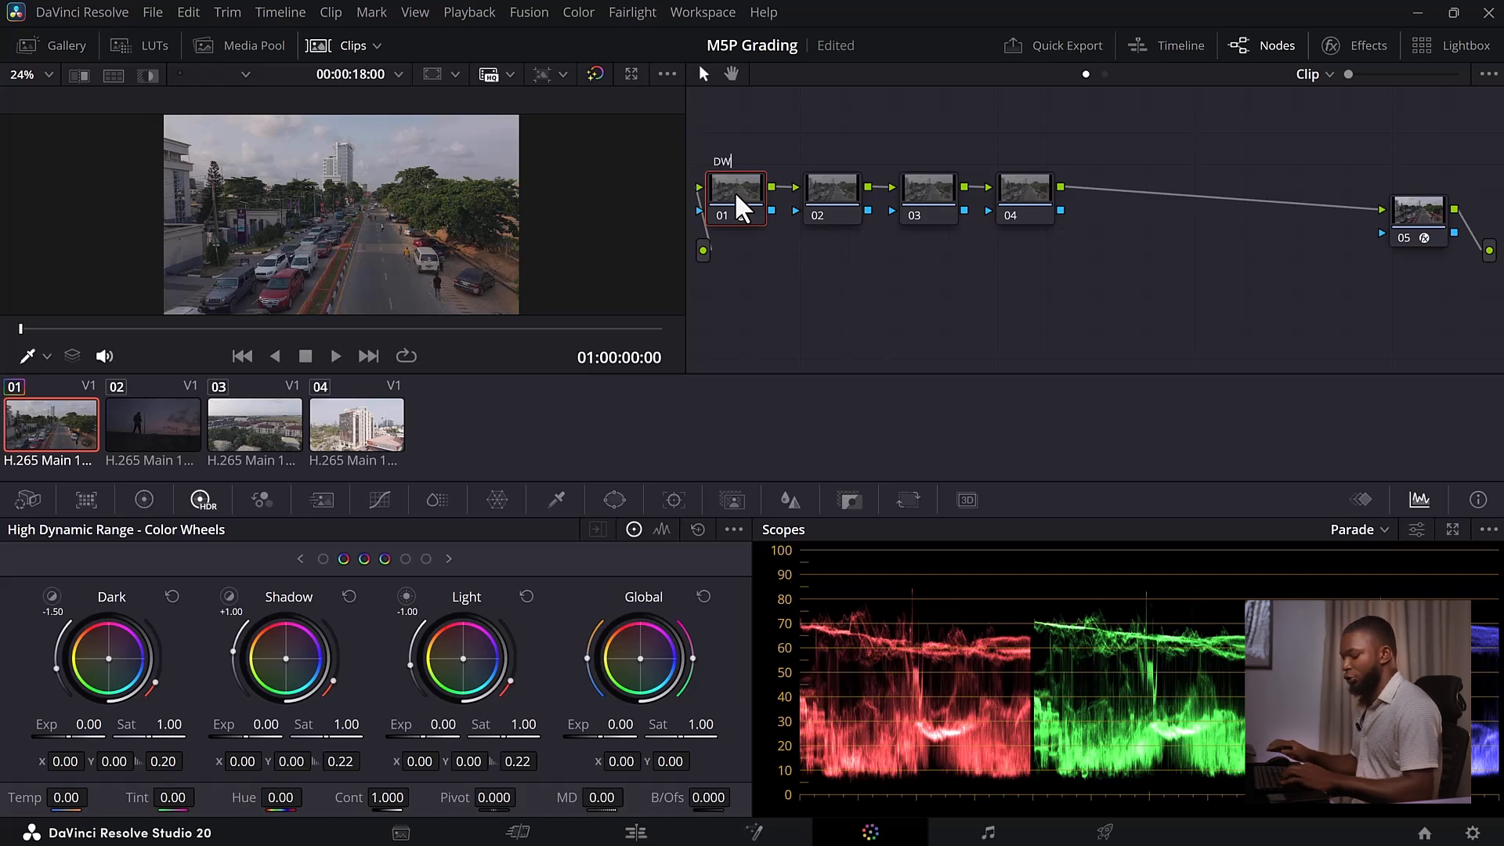
{"action": "left_click", "coordinate": [1429, 209]}
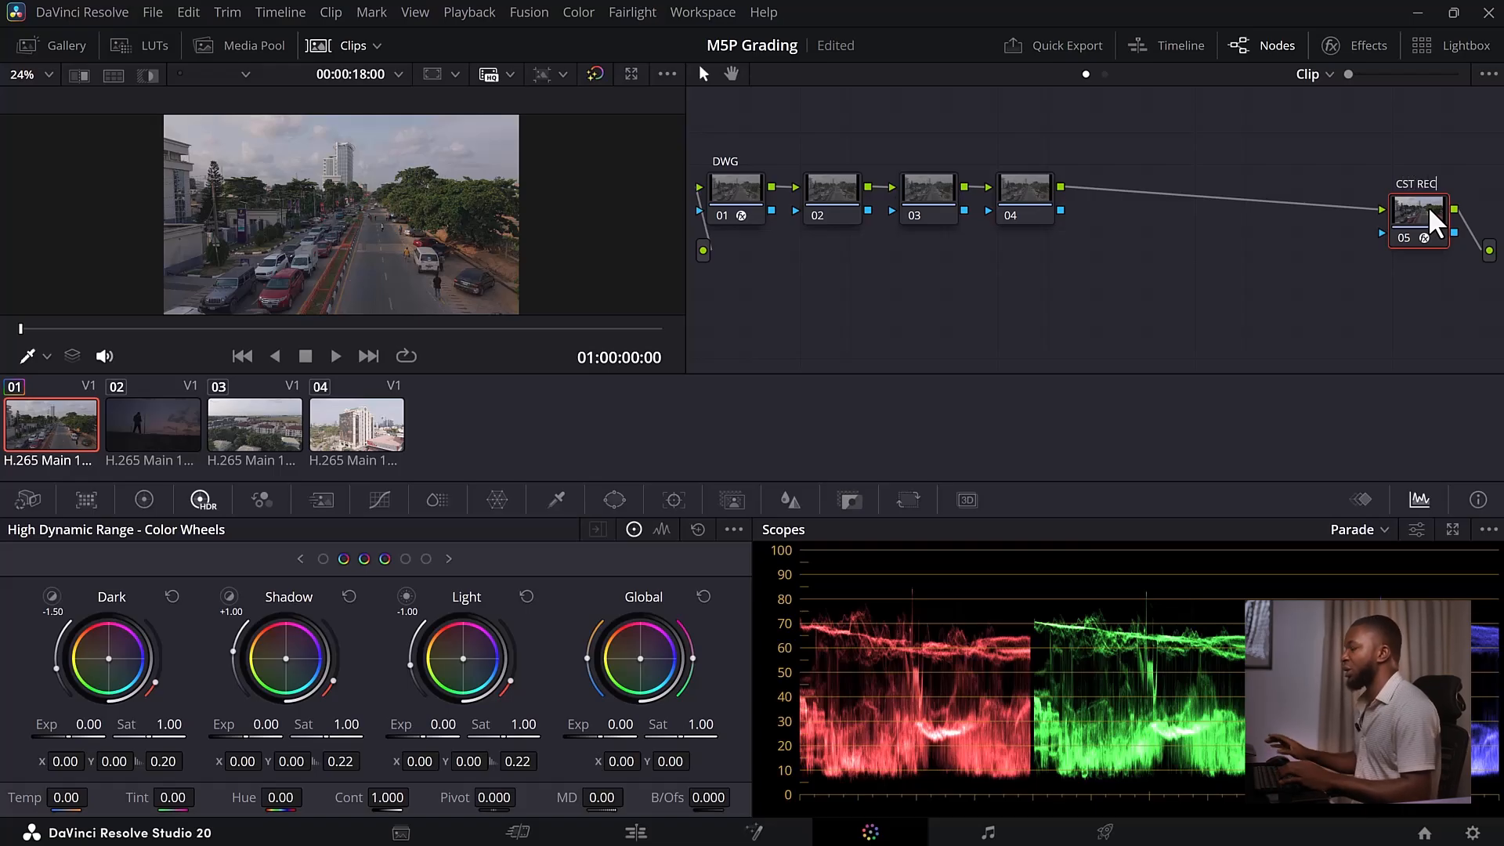
Label node 04 as CONTR, node 03 as EXPO and node 02 as BAL
{"action": "left_click", "coordinate": [1027, 196]}
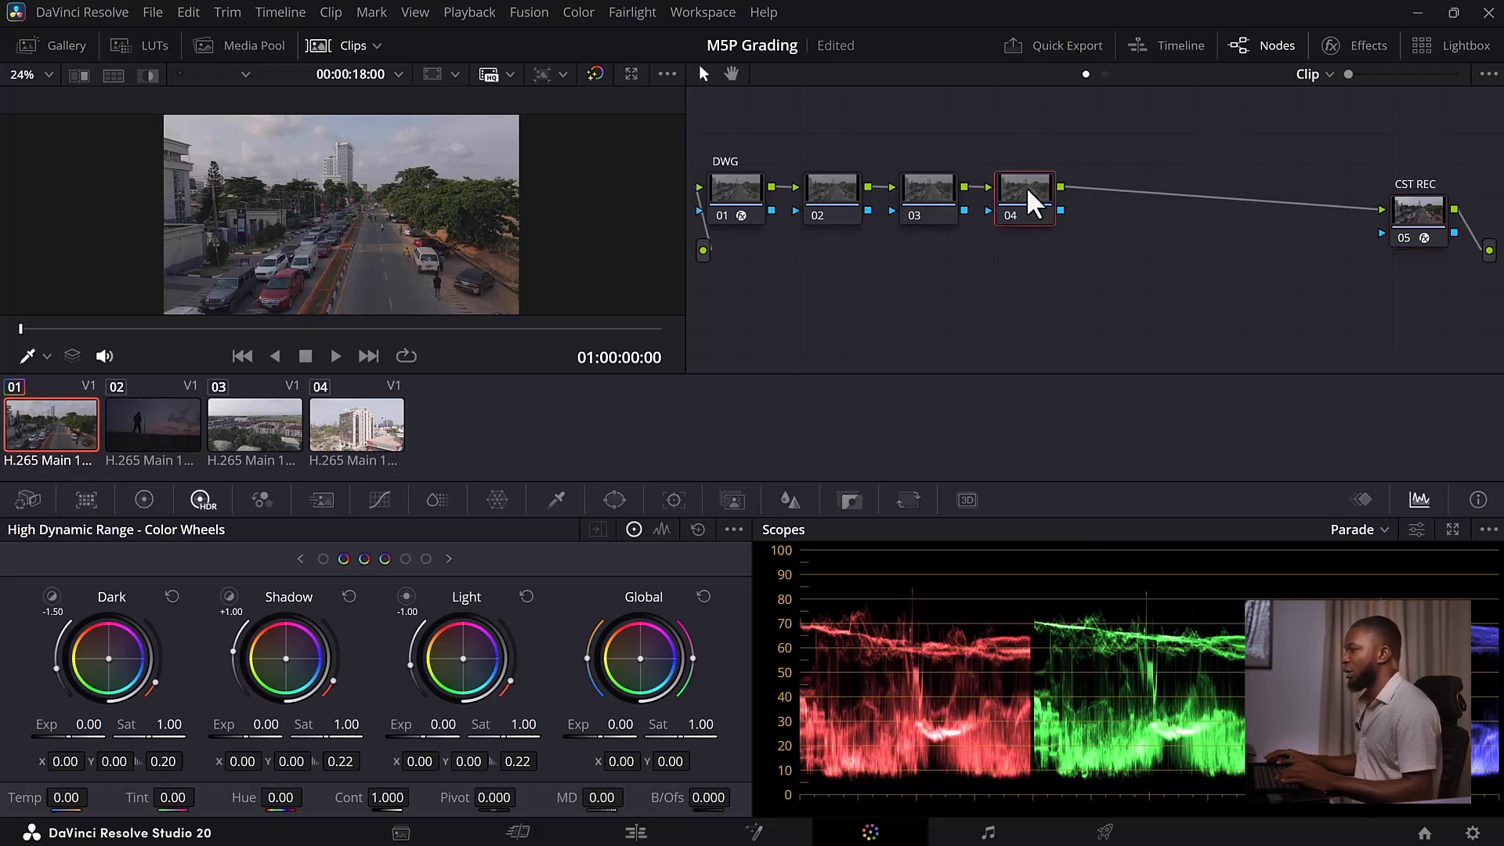
{"action": "type", "text": "CONTR"}
{"action": "left_click", "coordinate": [937, 179]}
{"action": "type", "text": "EXPO"}
{"action": "left_click", "coordinate": [846, 188]}
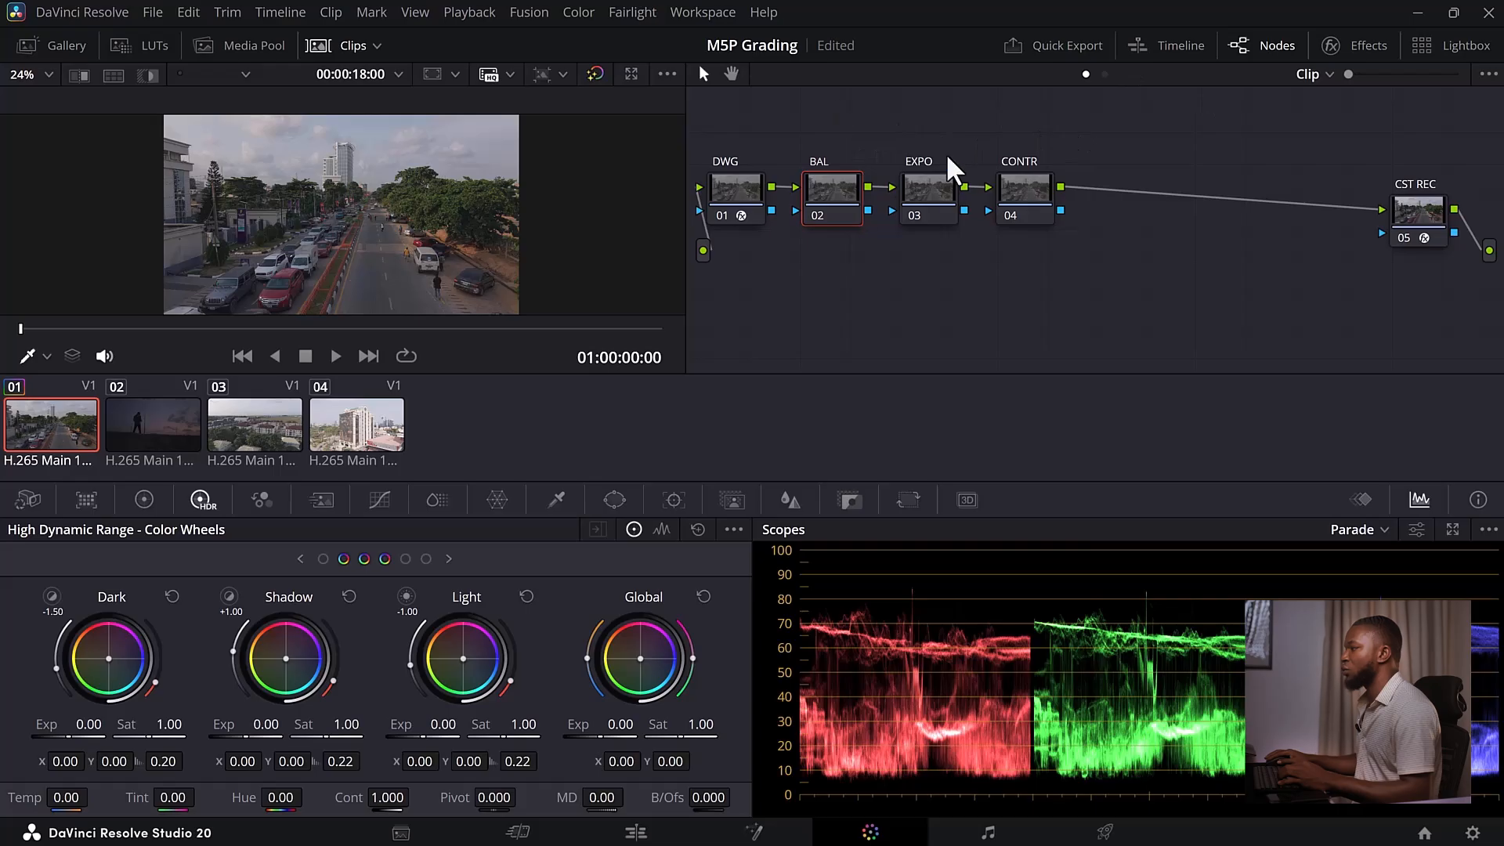
Reduce the CONTR node's saturation to 0 in the primaries to judge contrast in monochrome
{"action": "left_click", "coordinate": [1038, 190]}
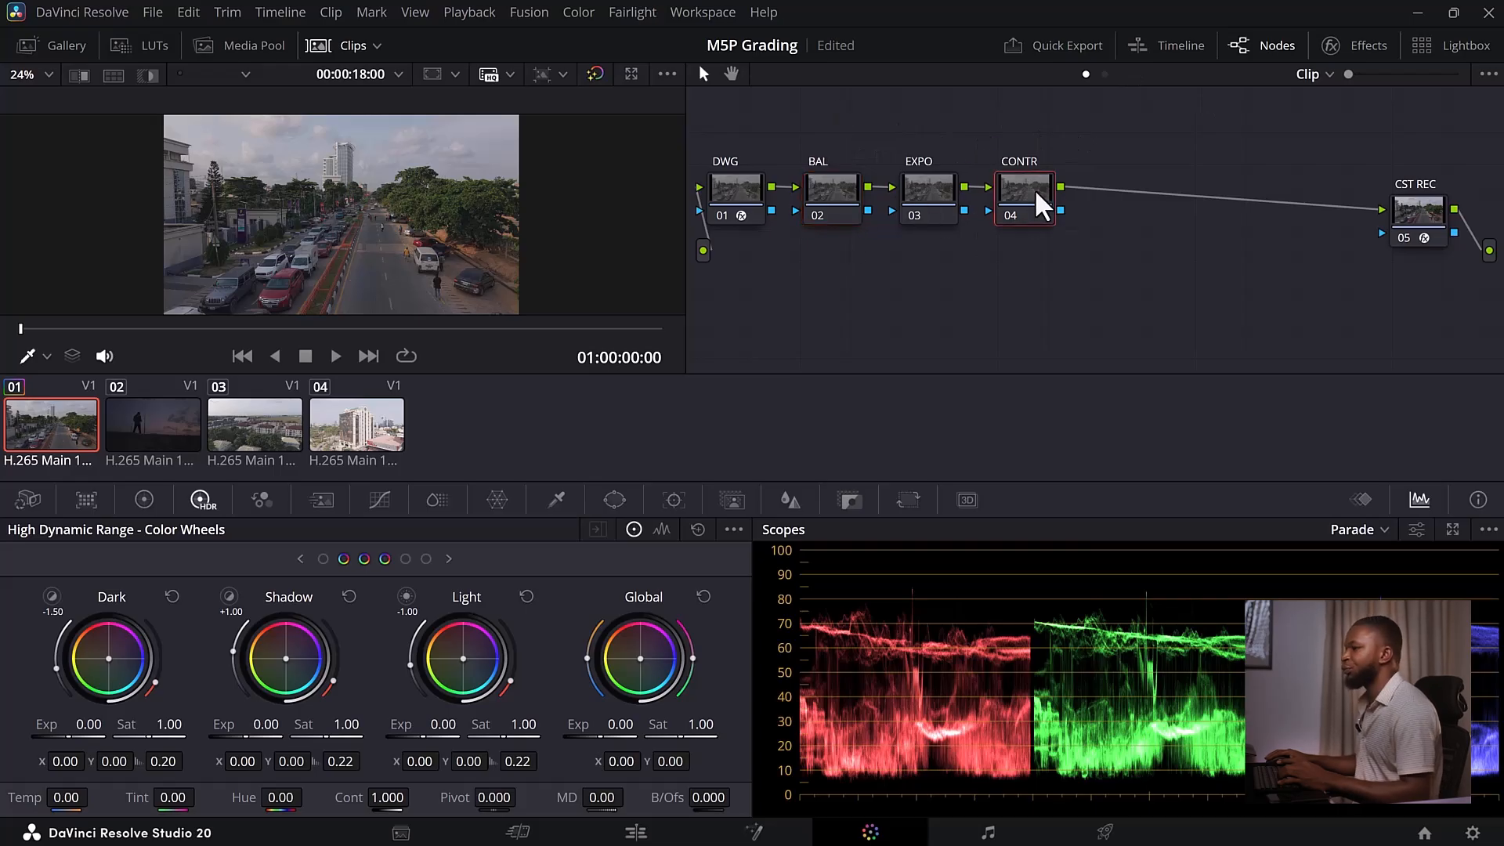
{"action": "left_click", "coordinate": [379, 500]}
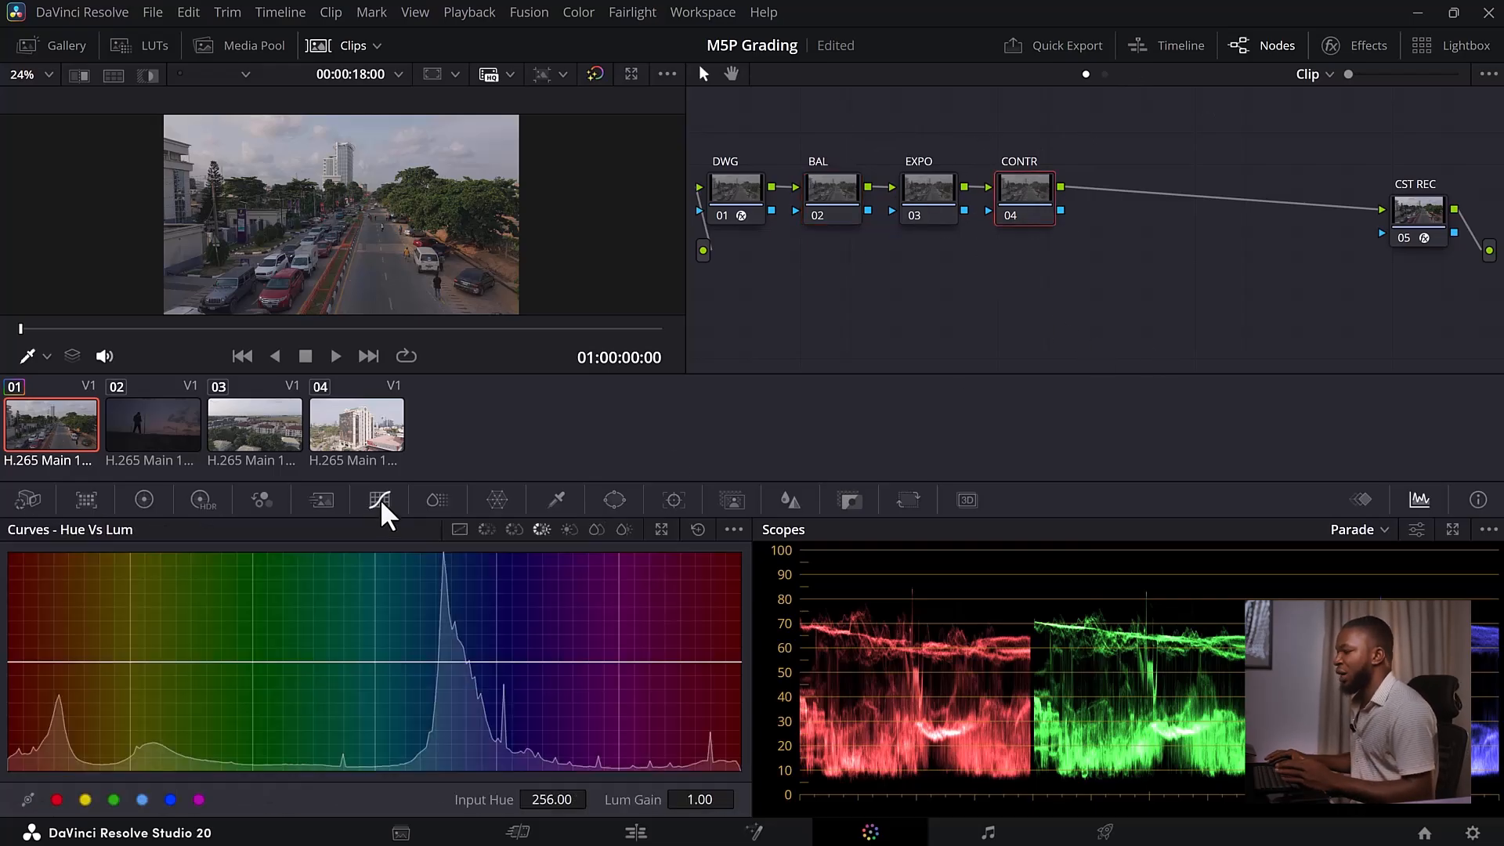
{"action": "left_click", "coordinate": [460, 530]}
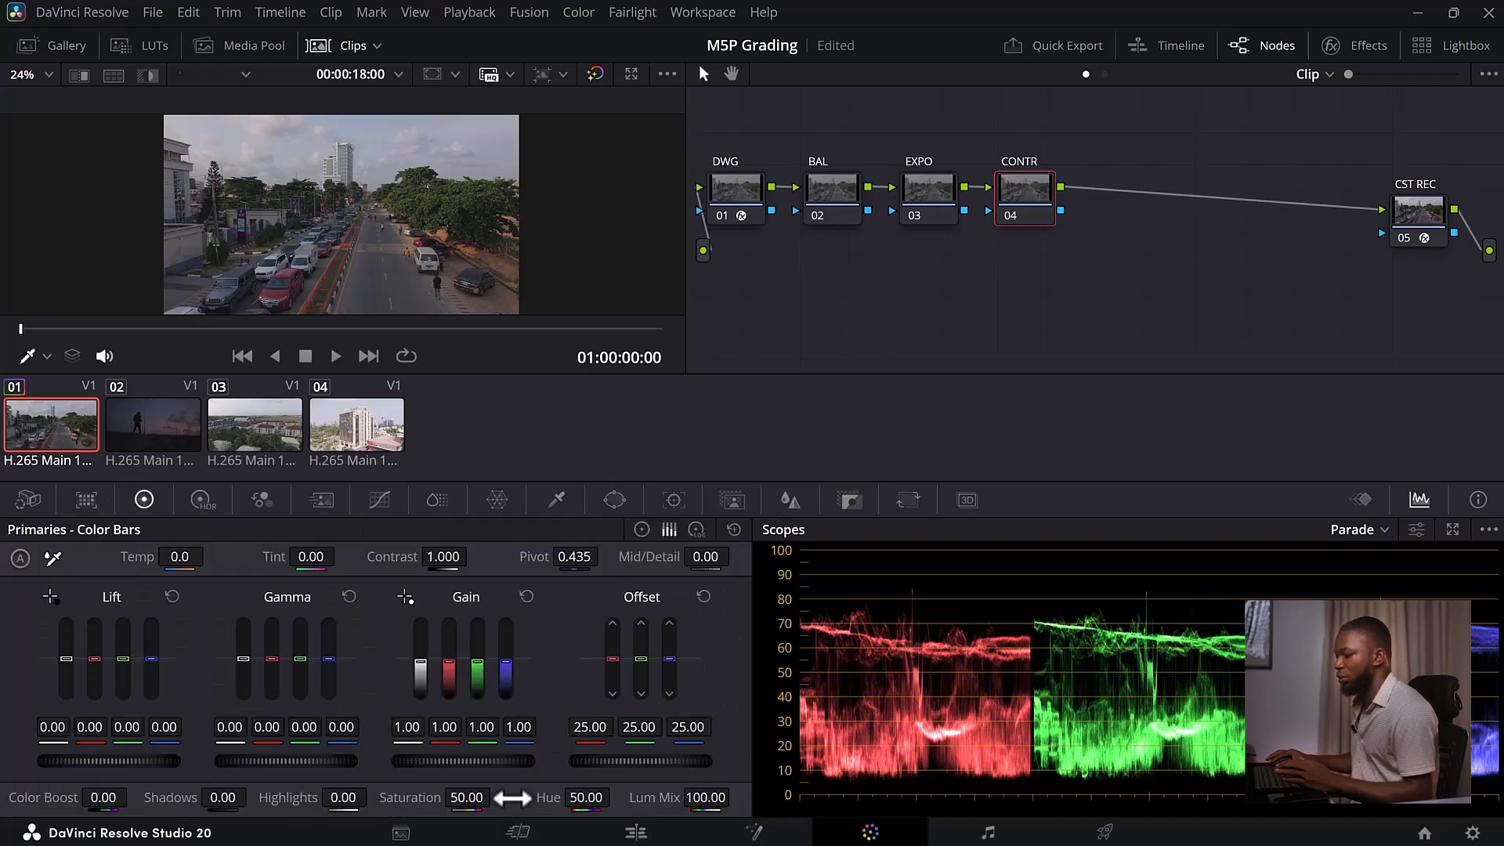
{"action": "left_click_drag", "start_coordinate": [474, 800], "coordinate": [423, 799]}
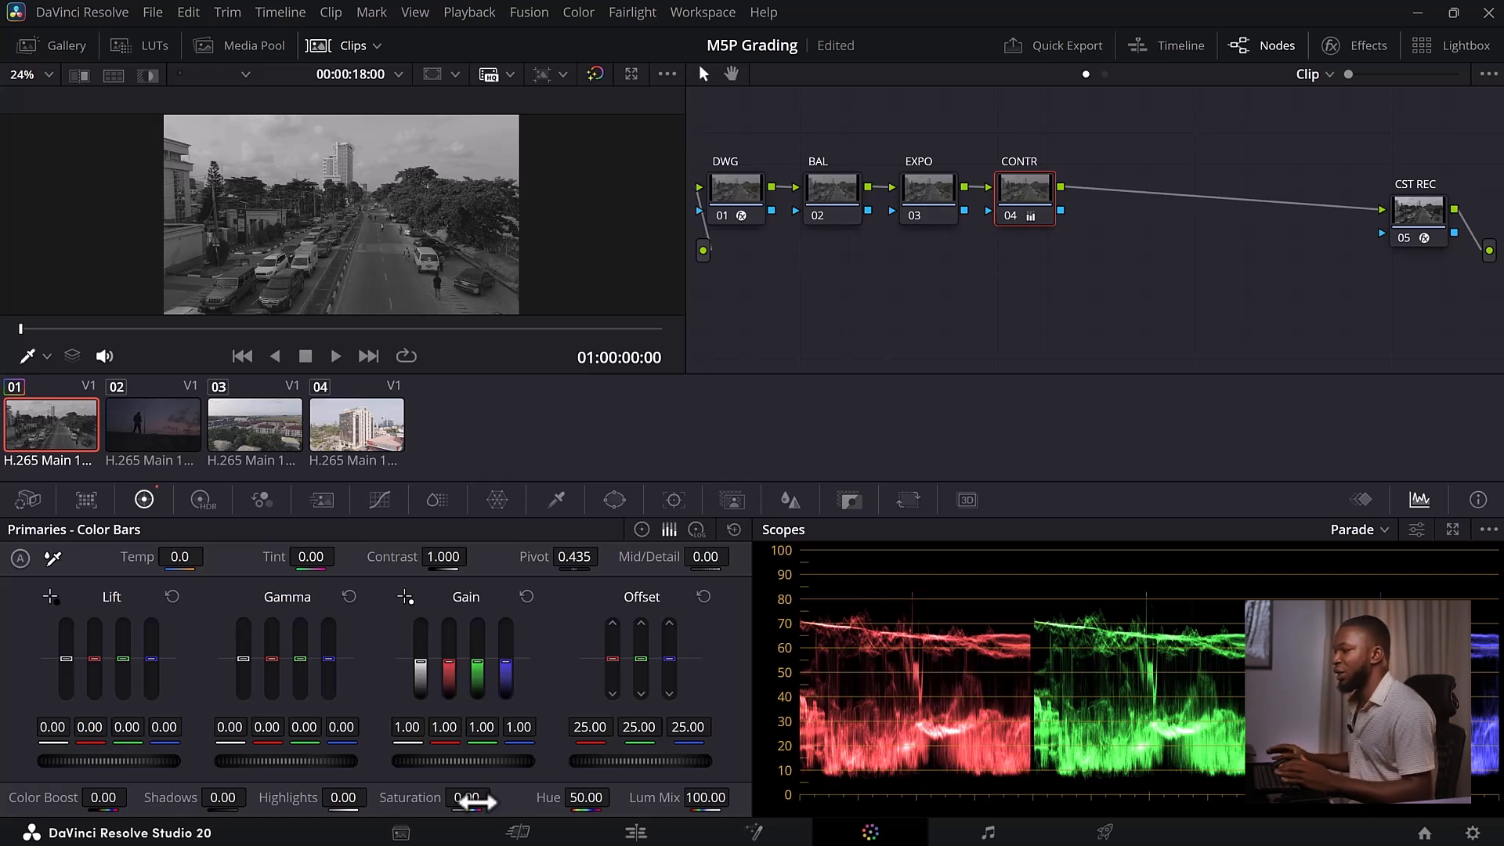
Shape an S-curve on the CONTR node's custom curve by anchoring the midtones, lowering the shadows and raising the highlights
{"action": "left_click", "coordinate": [380, 501]}
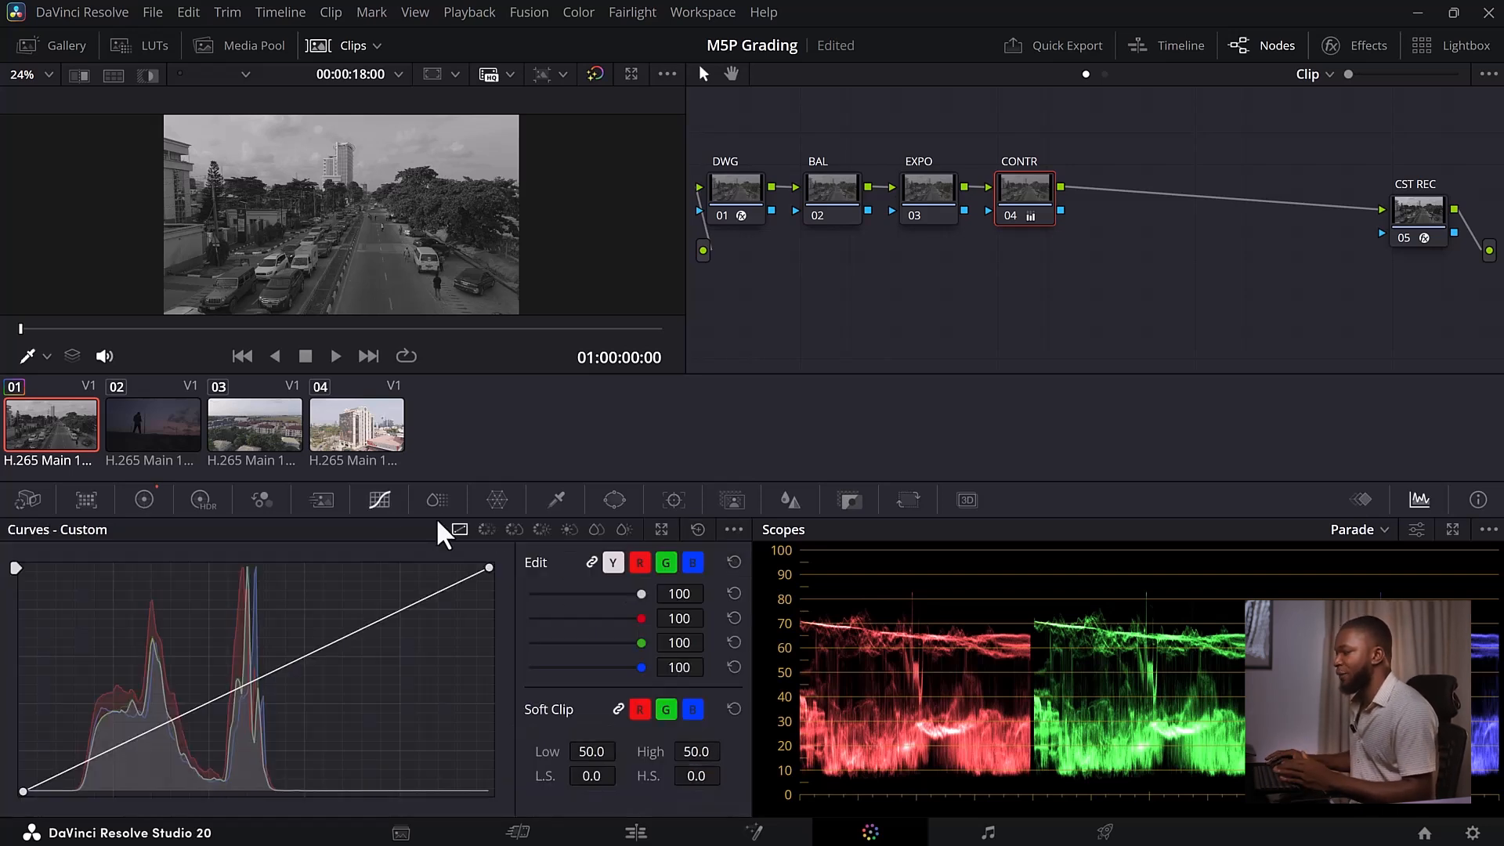
{"action": "left_click", "coordinate": [279, 667]}
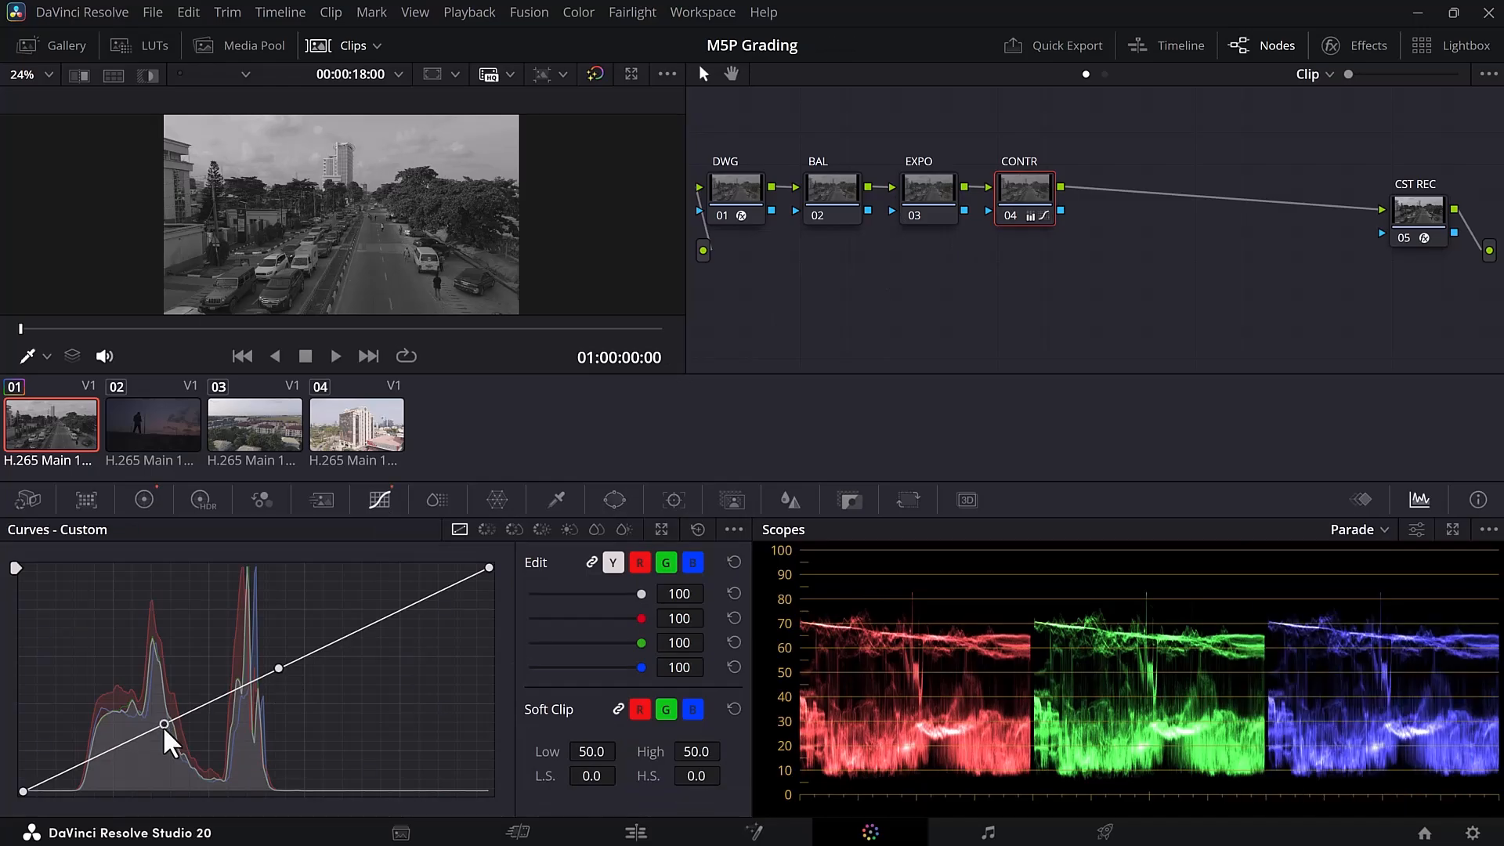
{"action": "left_click", "coordinate": [163, 727]}
{"action": "left_click_drag", "start_coordinate": [163, 727], "coordinate": [161, 730]}
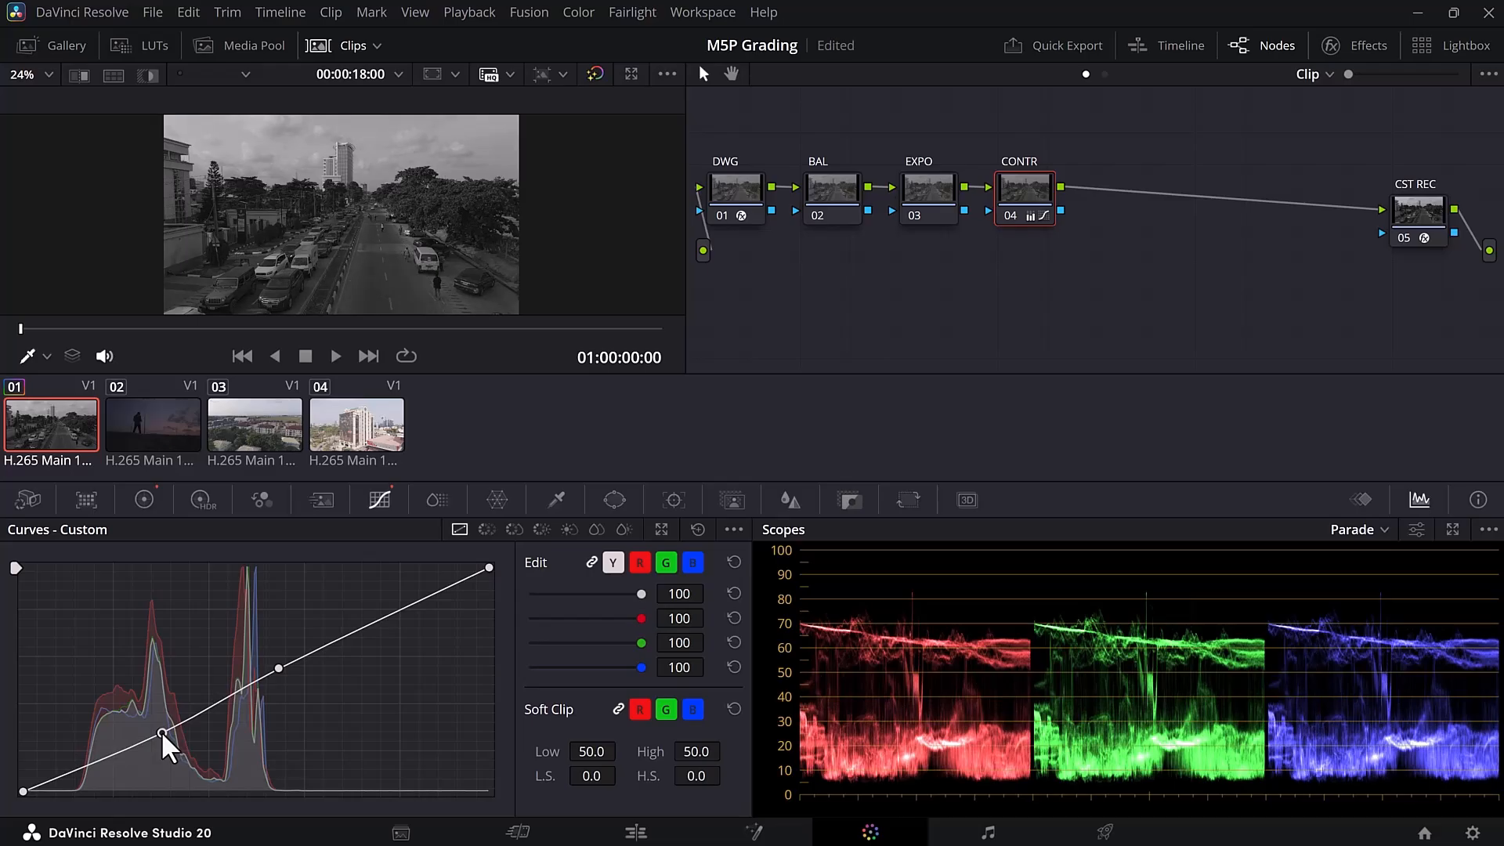
{"action": "left_click_drag", "start_coordinate": [392, 614], "coordinate": [385, 594]}
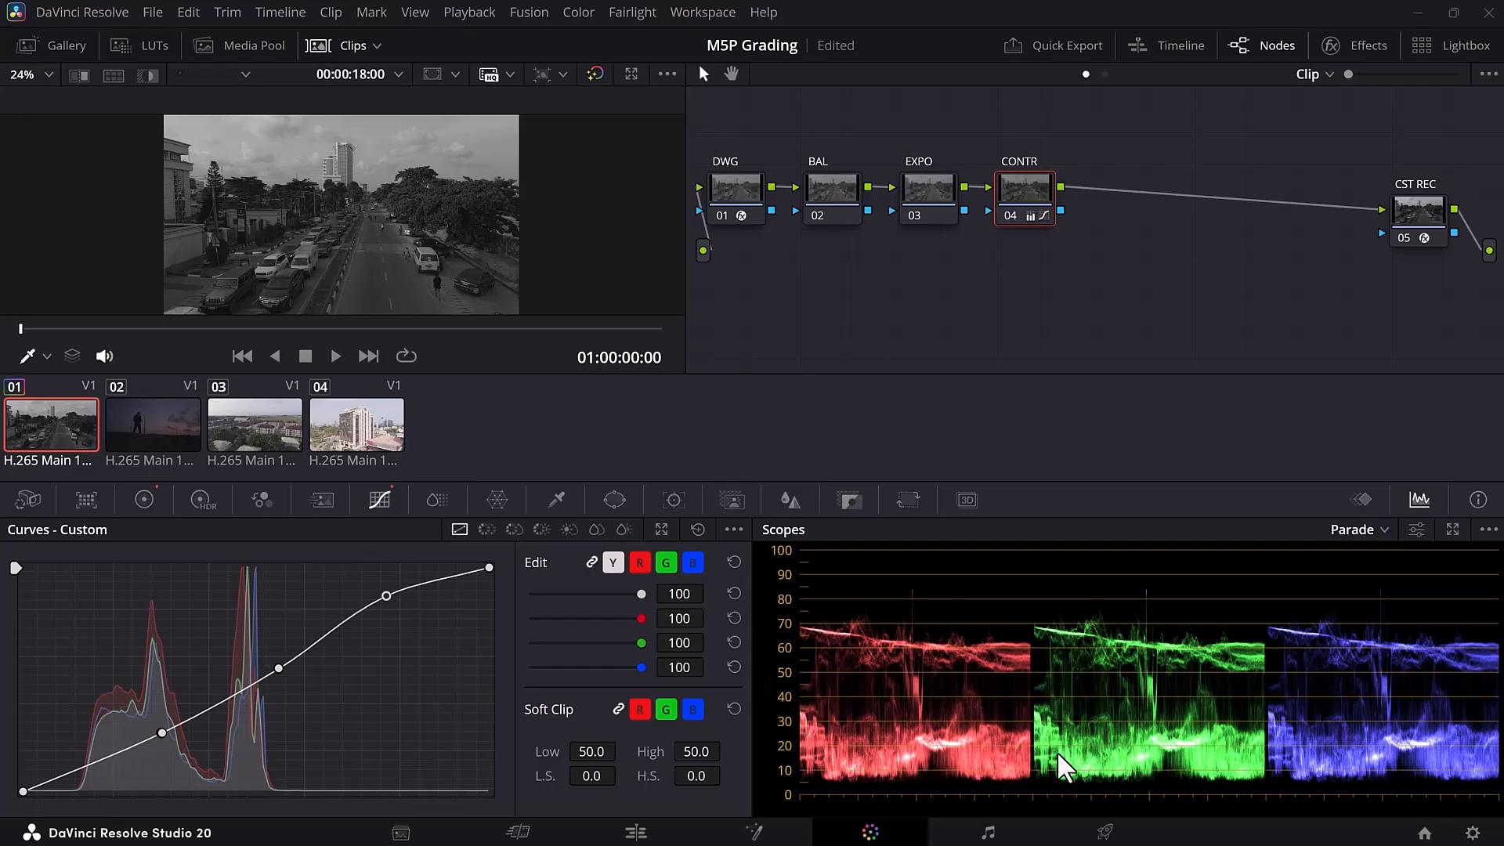
{"action": "left_click_drag", "start_coordinate": [161, 733], "coordinate": [172, 766]}
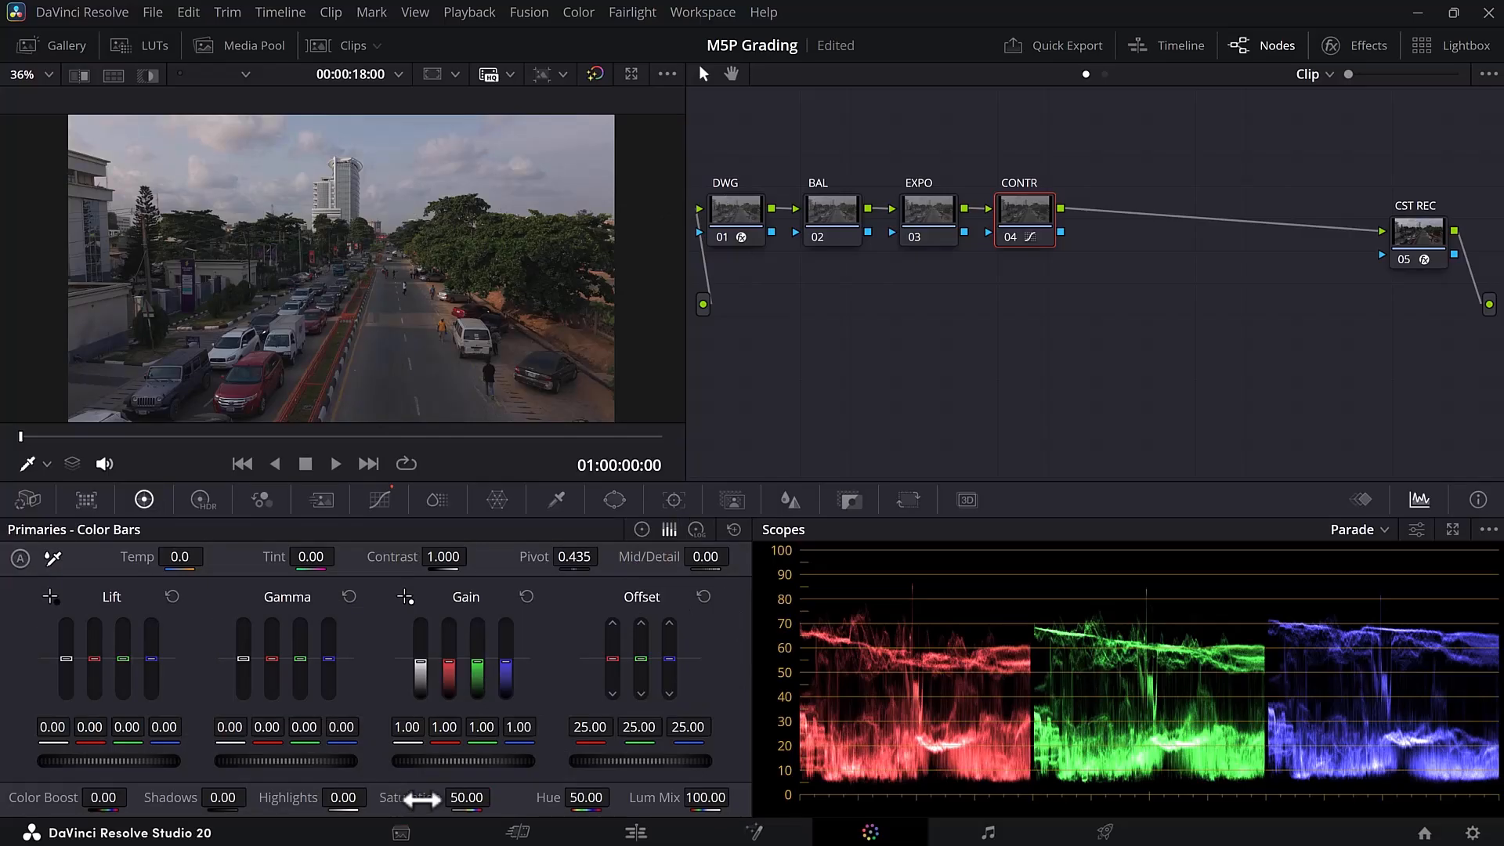
Toggle the CONTR node off and on to compare the image with and without the added contrast
{"action": "key", "text": "ctrl+d"}
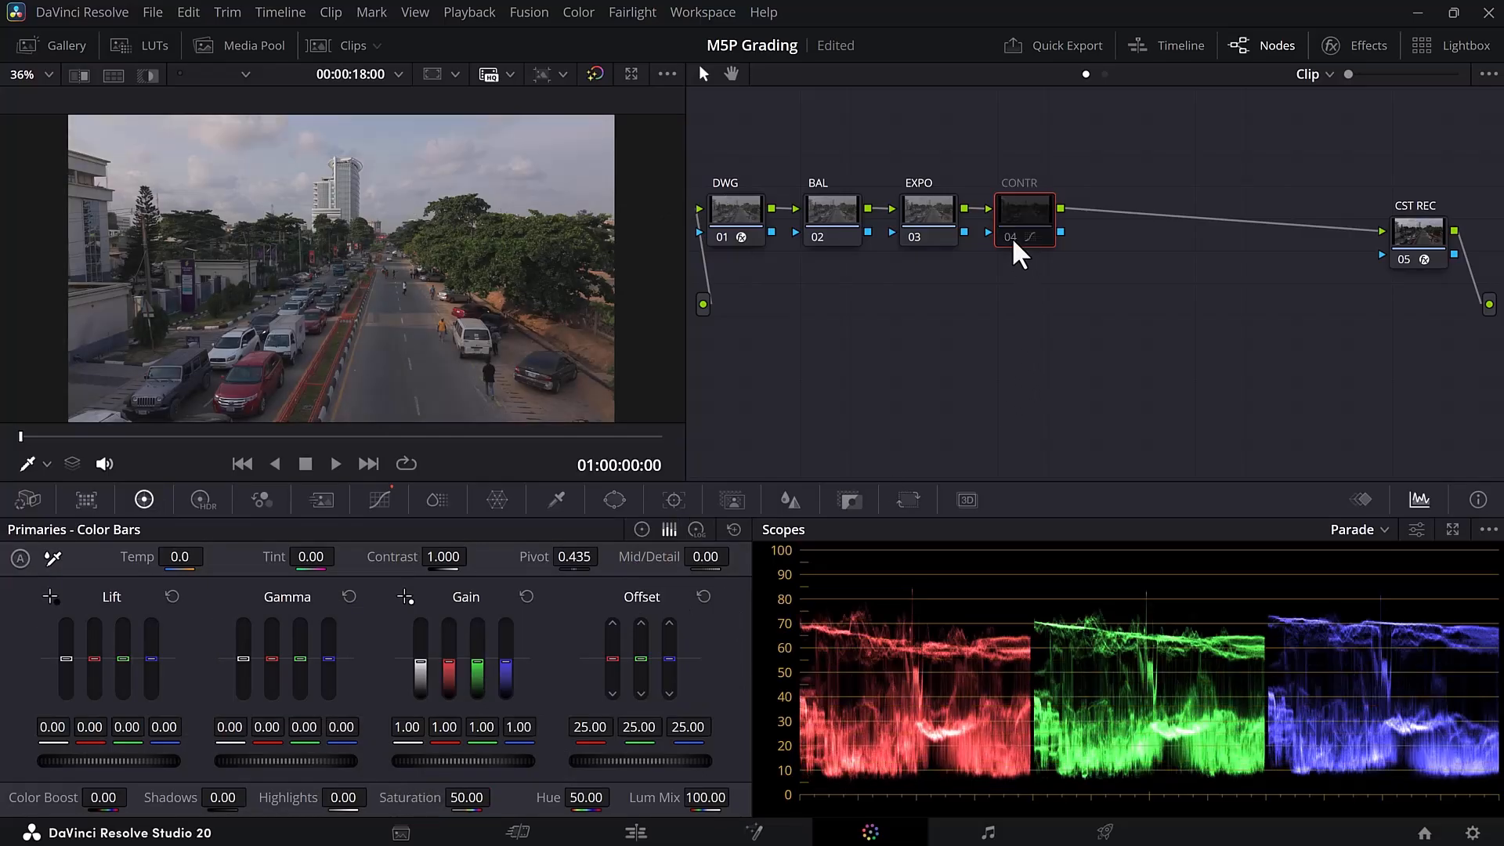
{"action": "key", "text": "ctrl+d"}
{"action": "key", "text": "ctrl+d"}
{"action": "key", "text": "ctrl+d"}
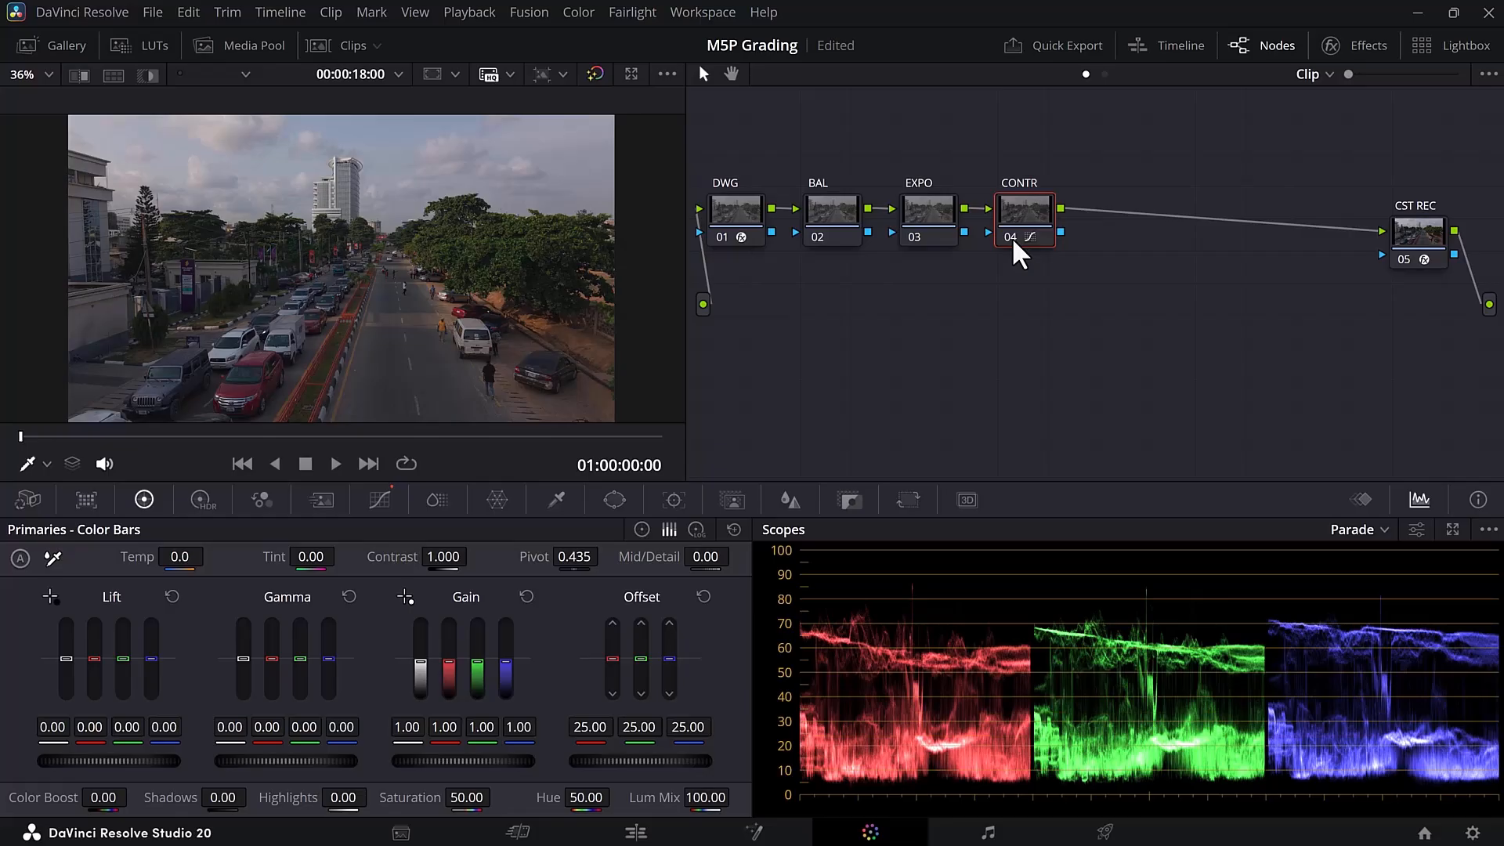
Lower the highlight point of the CONTR node's custom curve slightly
{"action": "left_click", "coordinate": [379, 500]}
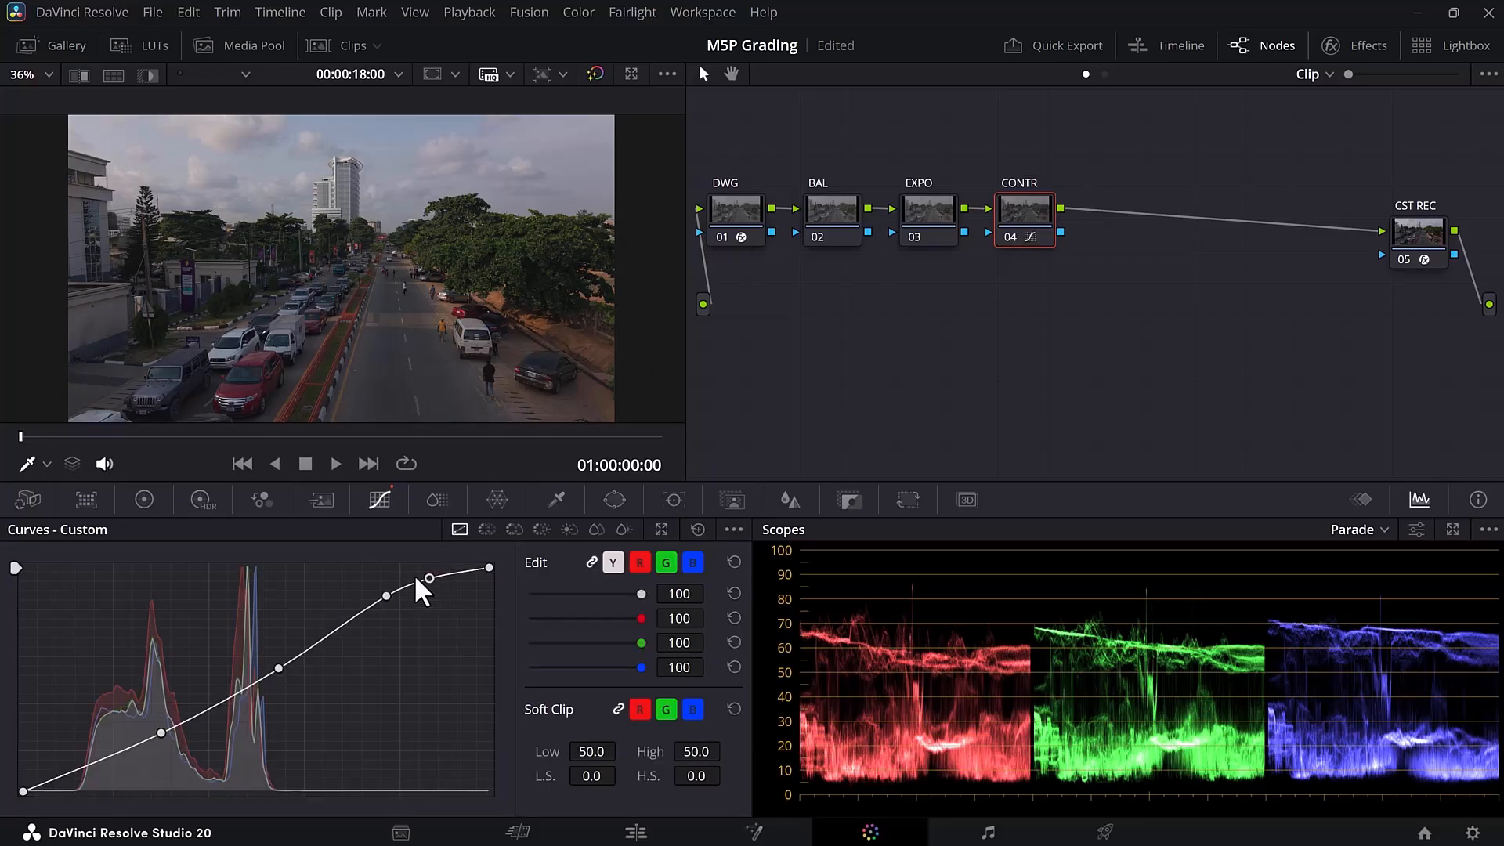
{"action": "left_click_drag", "start_coordinate": [383, 593], "coordinate": [371, 606]}
{"action": "left_click", "coordinate": [926, 218]}
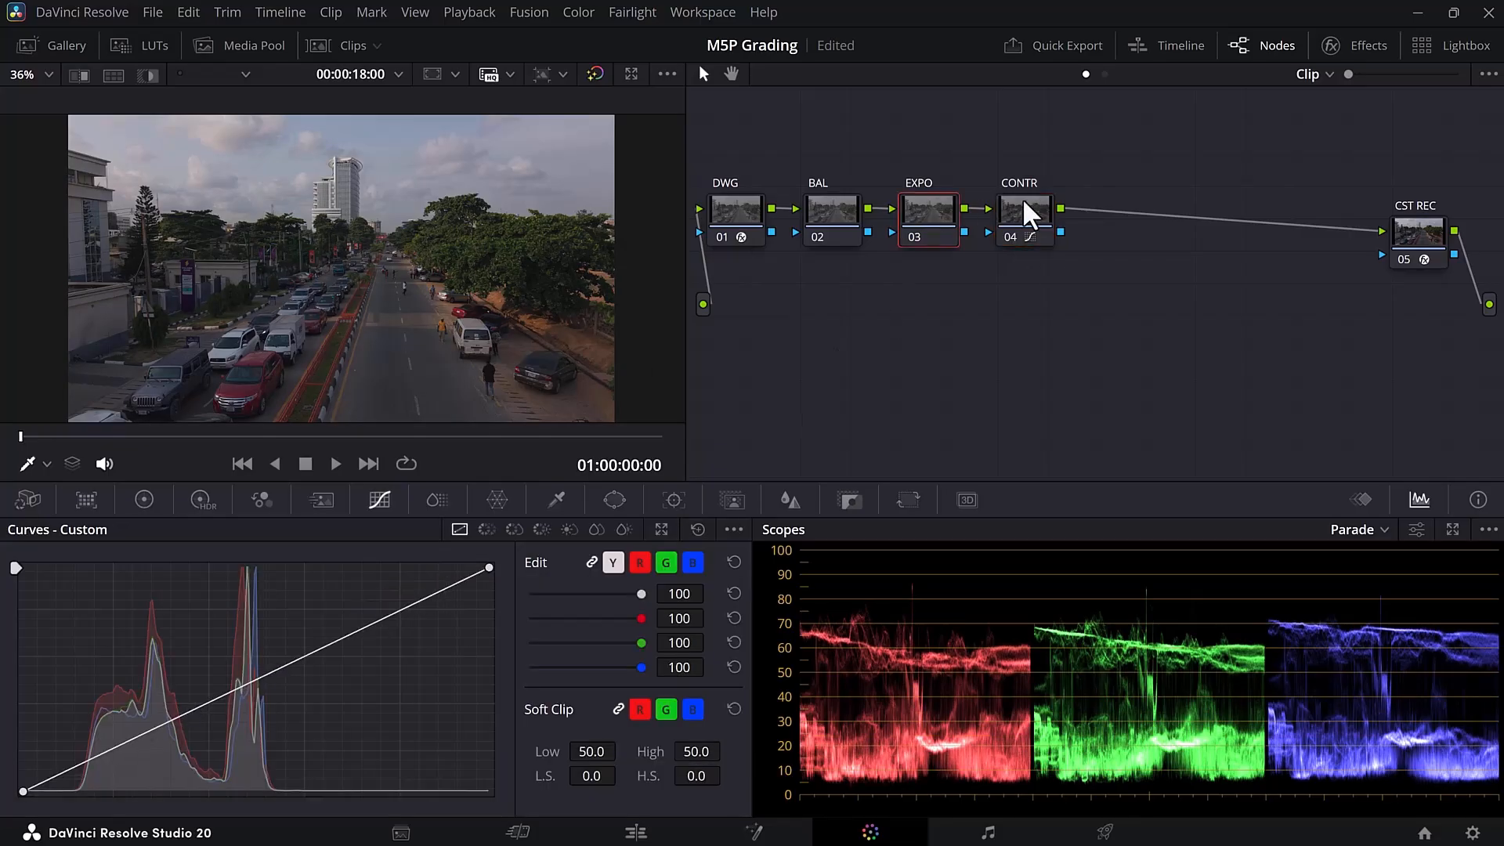
{"action": "left_click", "coordinate": [1022, 198]}
Select the EXPO node, save the project and open the High Dynamic Range color wheels for that node
{"action": "left_click", "coordinate": [932, 208]}
{"action": "left_click", "coordinate": [1480, 531]}
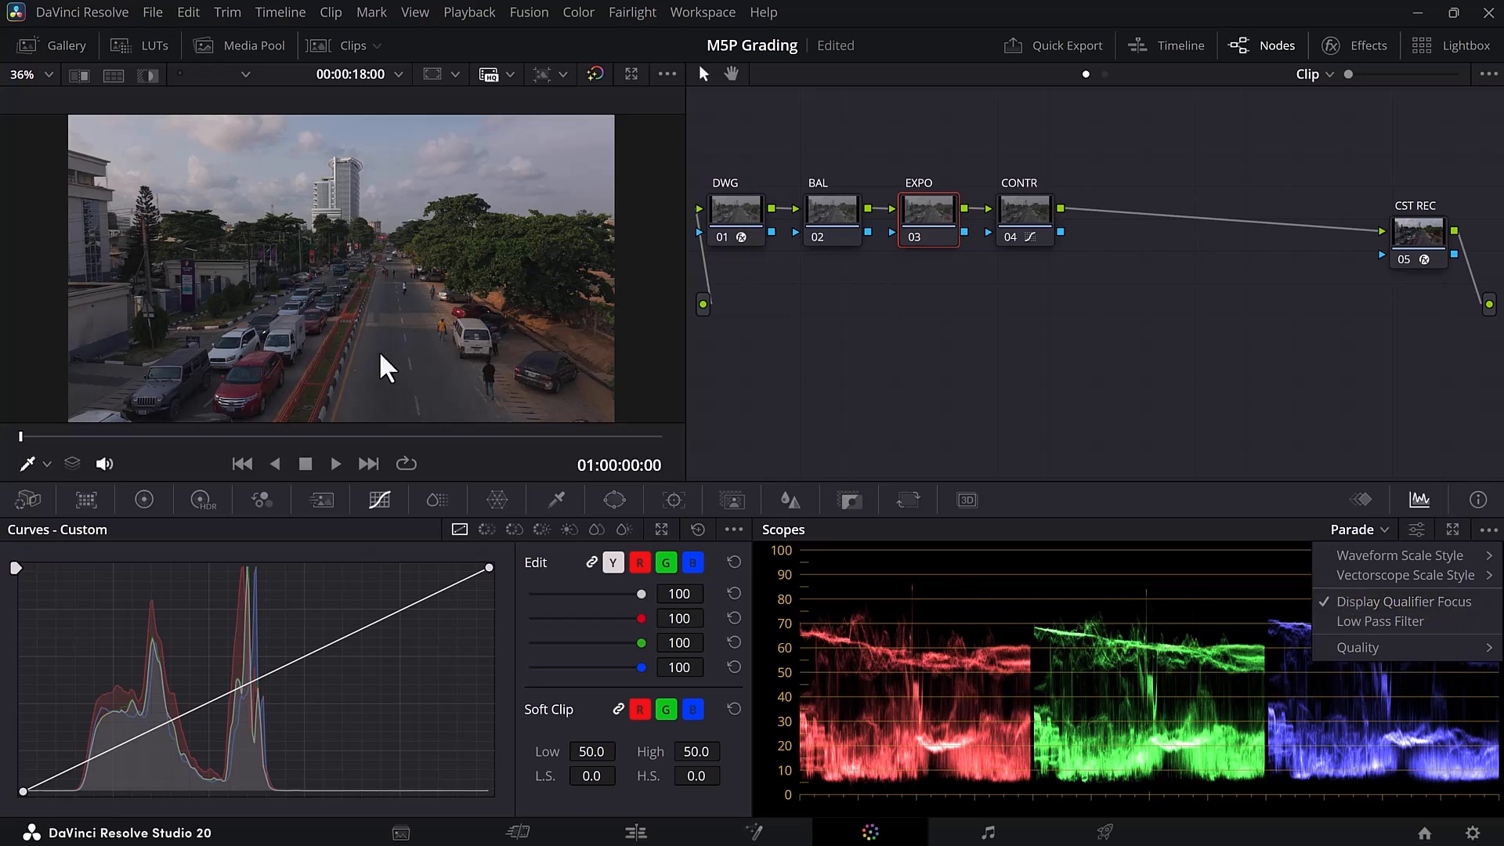
{"action": "left_click", "coordinate": [436, 315]}
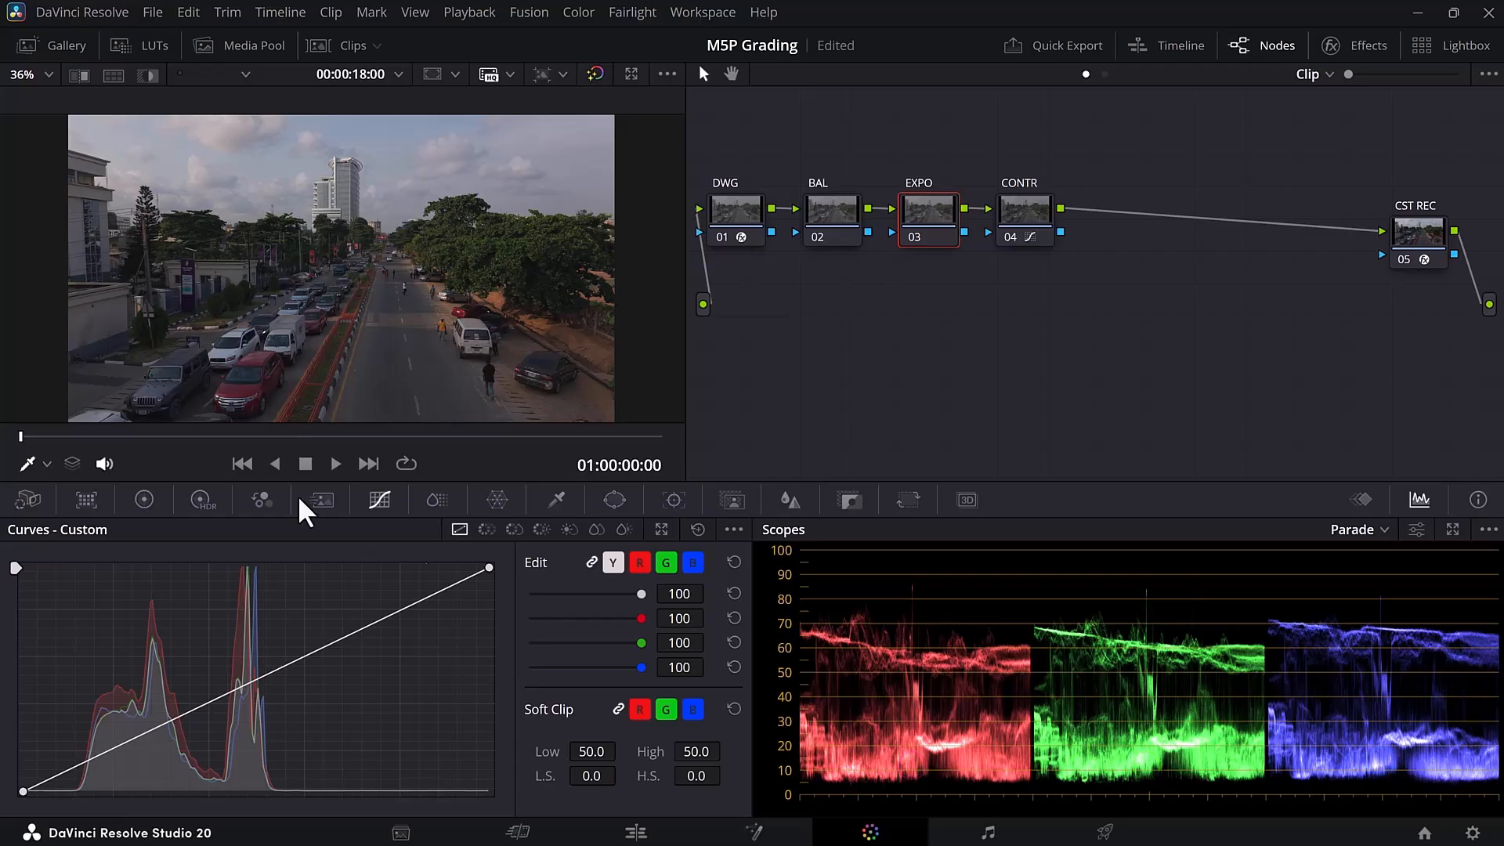
{"action": "key", "text": "ctrl+s"}
{"action": "left_click", "coordinate": [145, 501]}
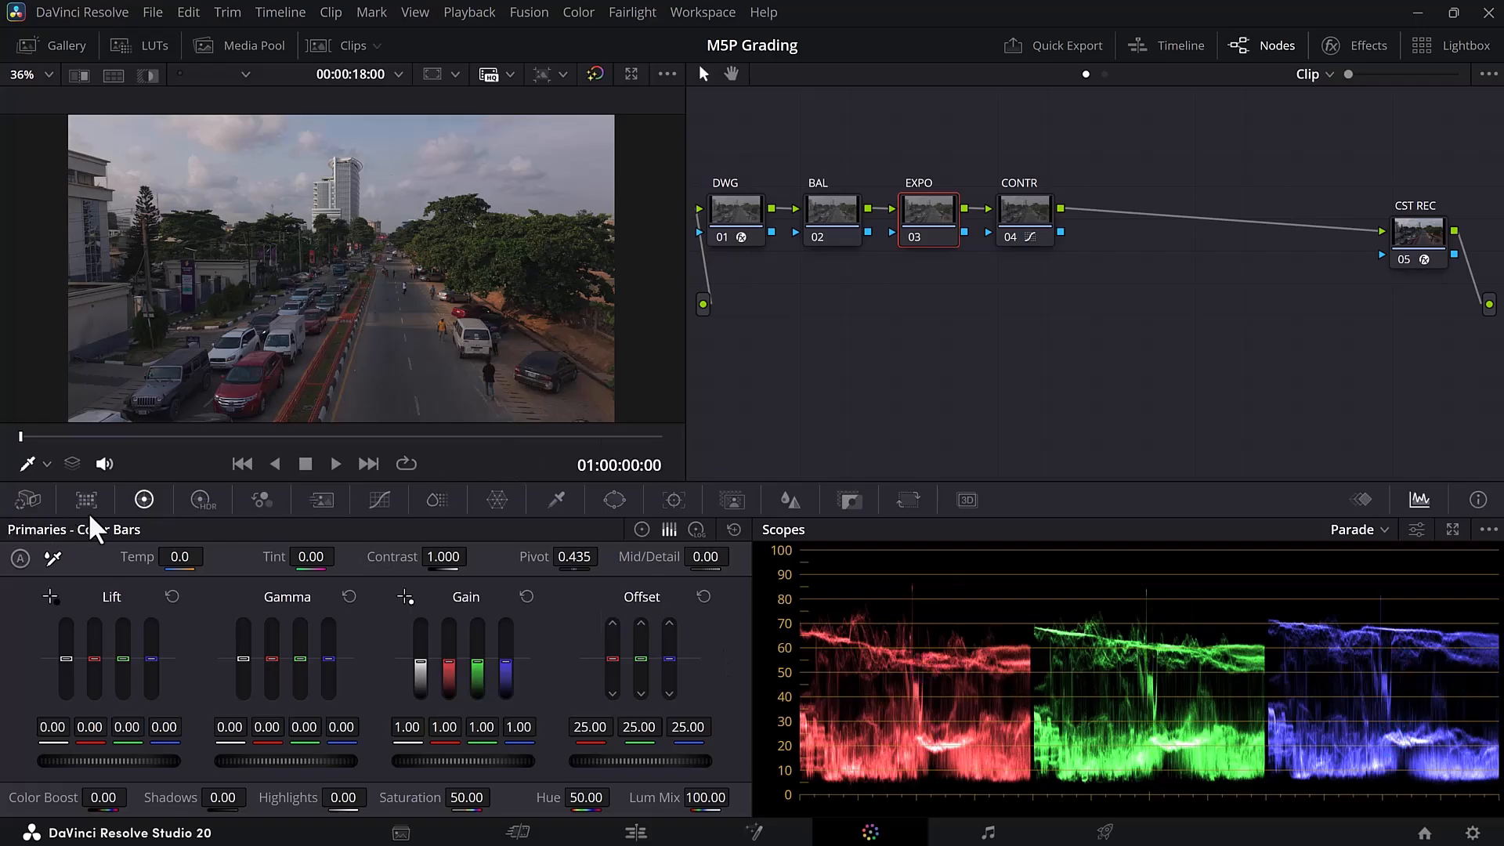
{"action": "left_click", "coordinate": [202, 500]}
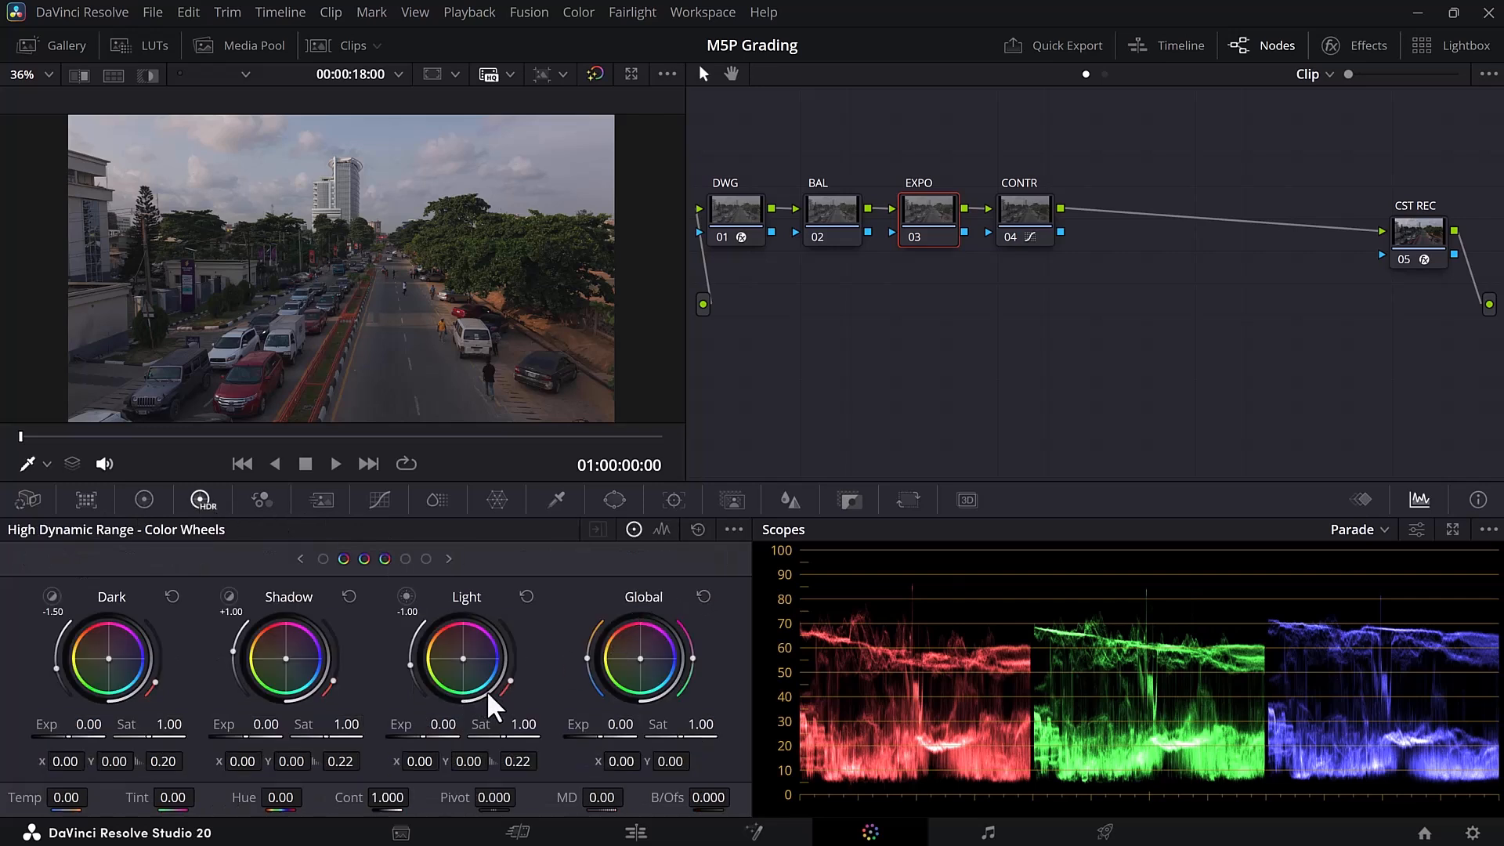
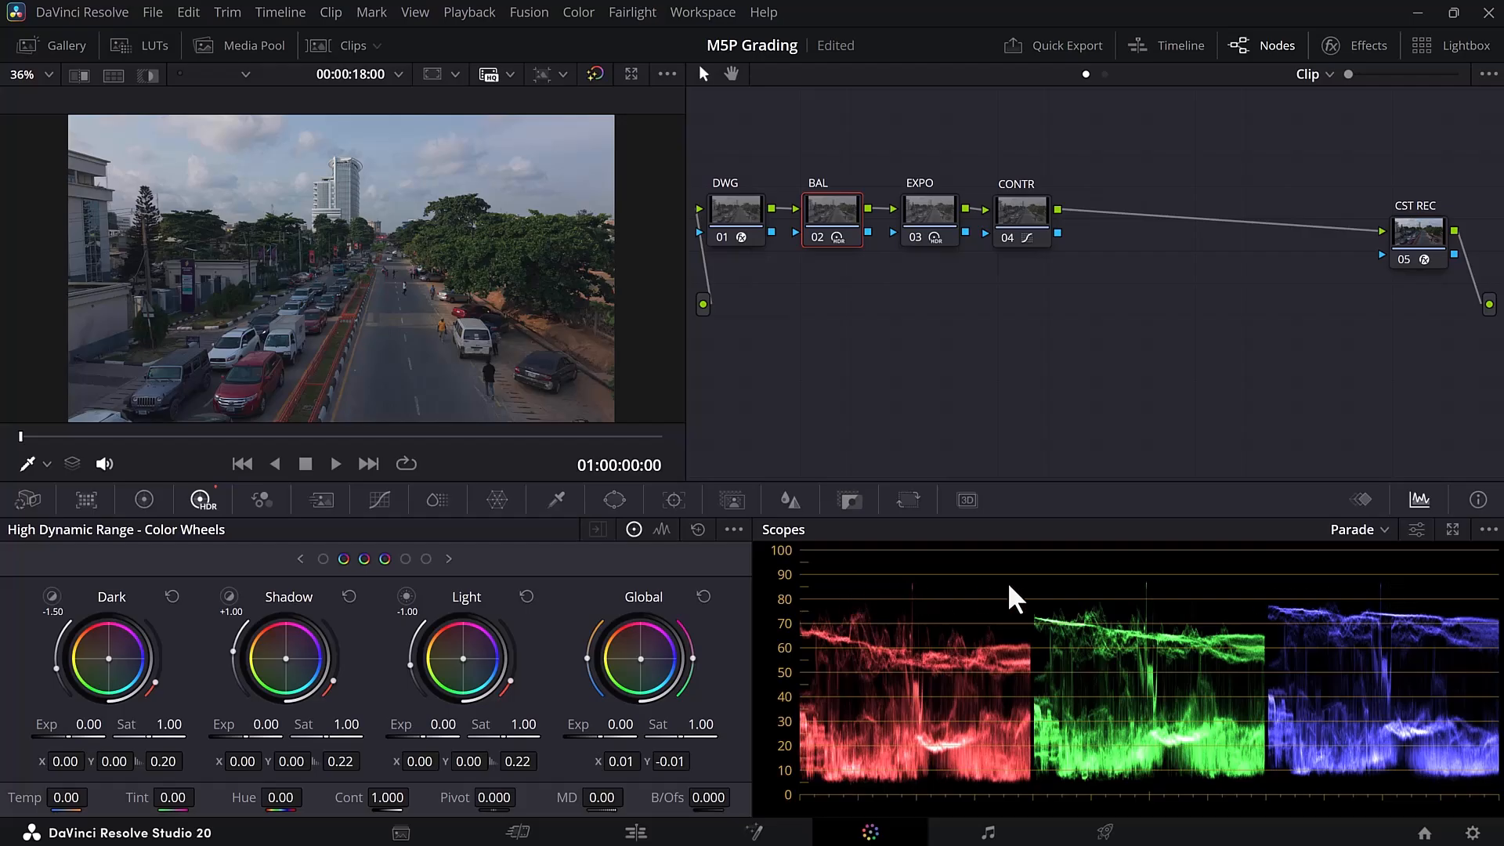
Toggle the BAL node off and on to compare the image with and without the color balance
{"action": "left_click", "coordinate": [817, 237]}
{"action": "left_click", "coordinate": [816, 235]}
{"action": "left_click", "coordinate": [817, 235]}
{"action": "left_click", "coordinate": [817, 235]}
Select the BAL, EXPO and CONTR nodes together and toggle them to compare the shot before and after grading
{"action": "left_click_drag", "start_coordinate": [1154, 103], "coordinate": [797, 226]}
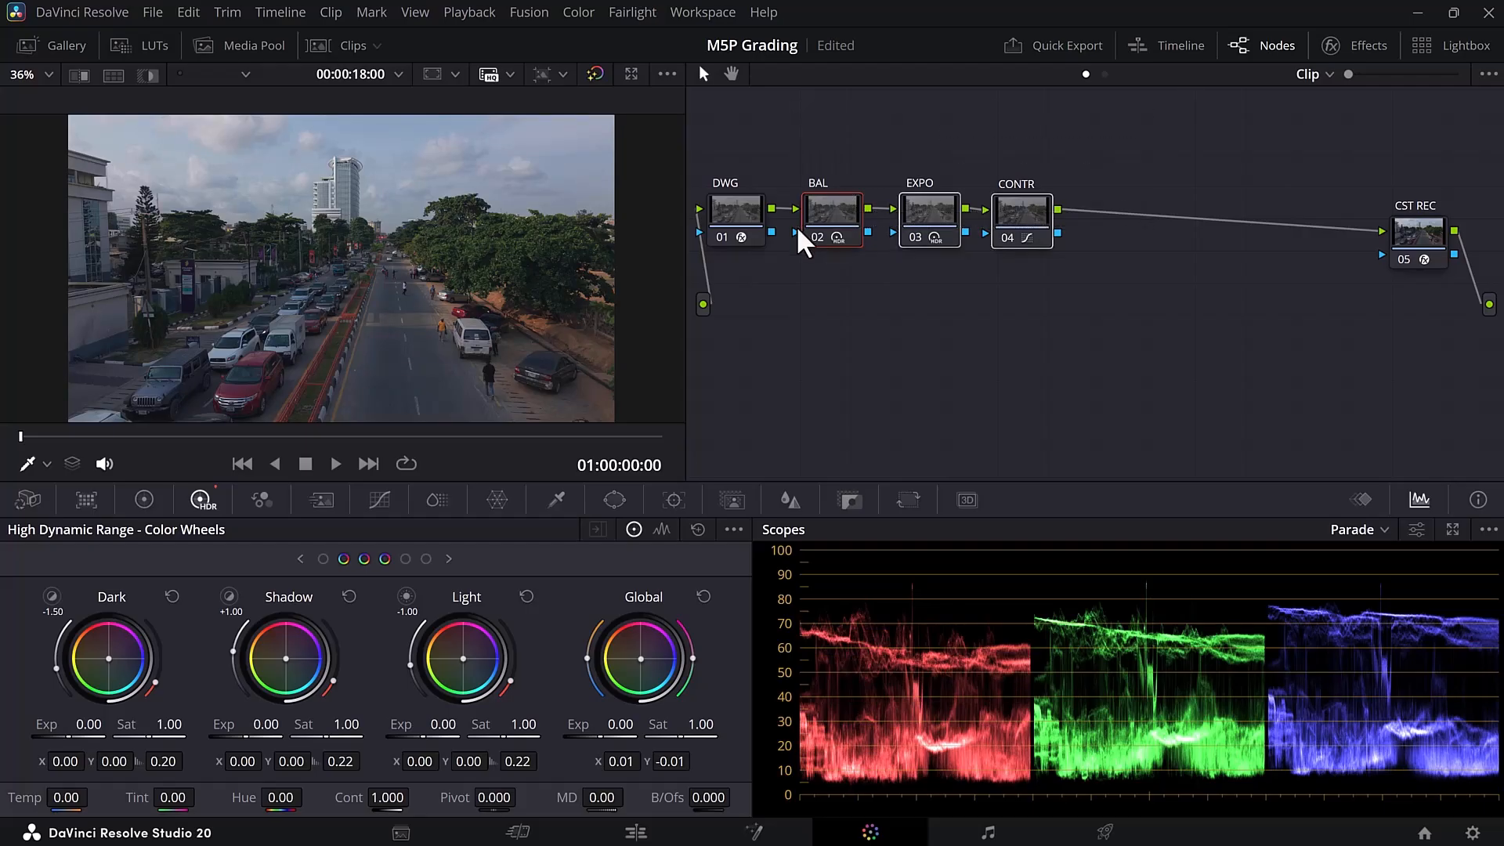
{"action": "key", "text": "ctrl+d"}
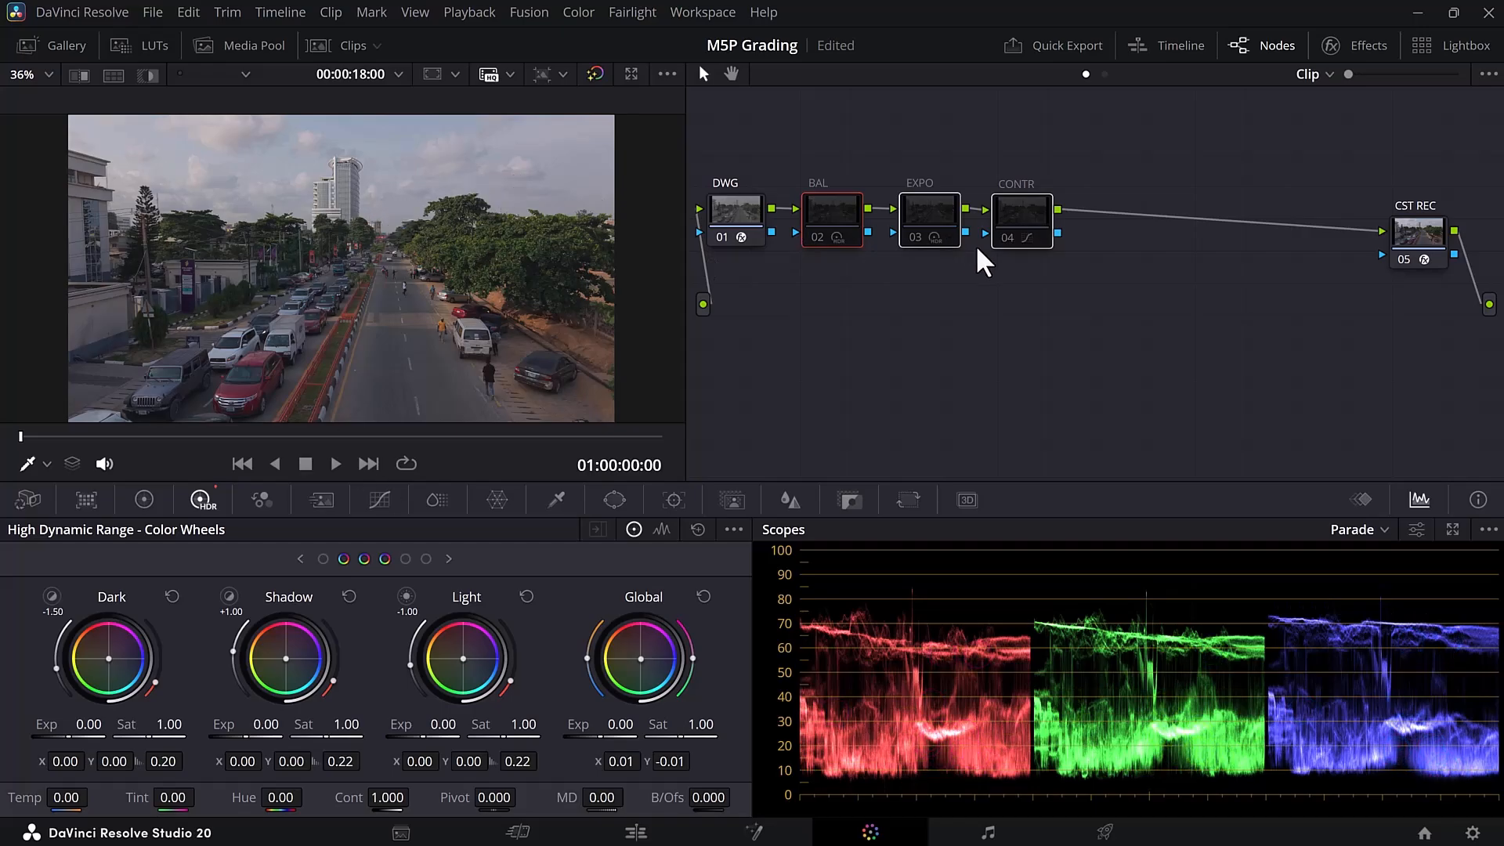
{"action": "key", "text": "ctrl+d"}
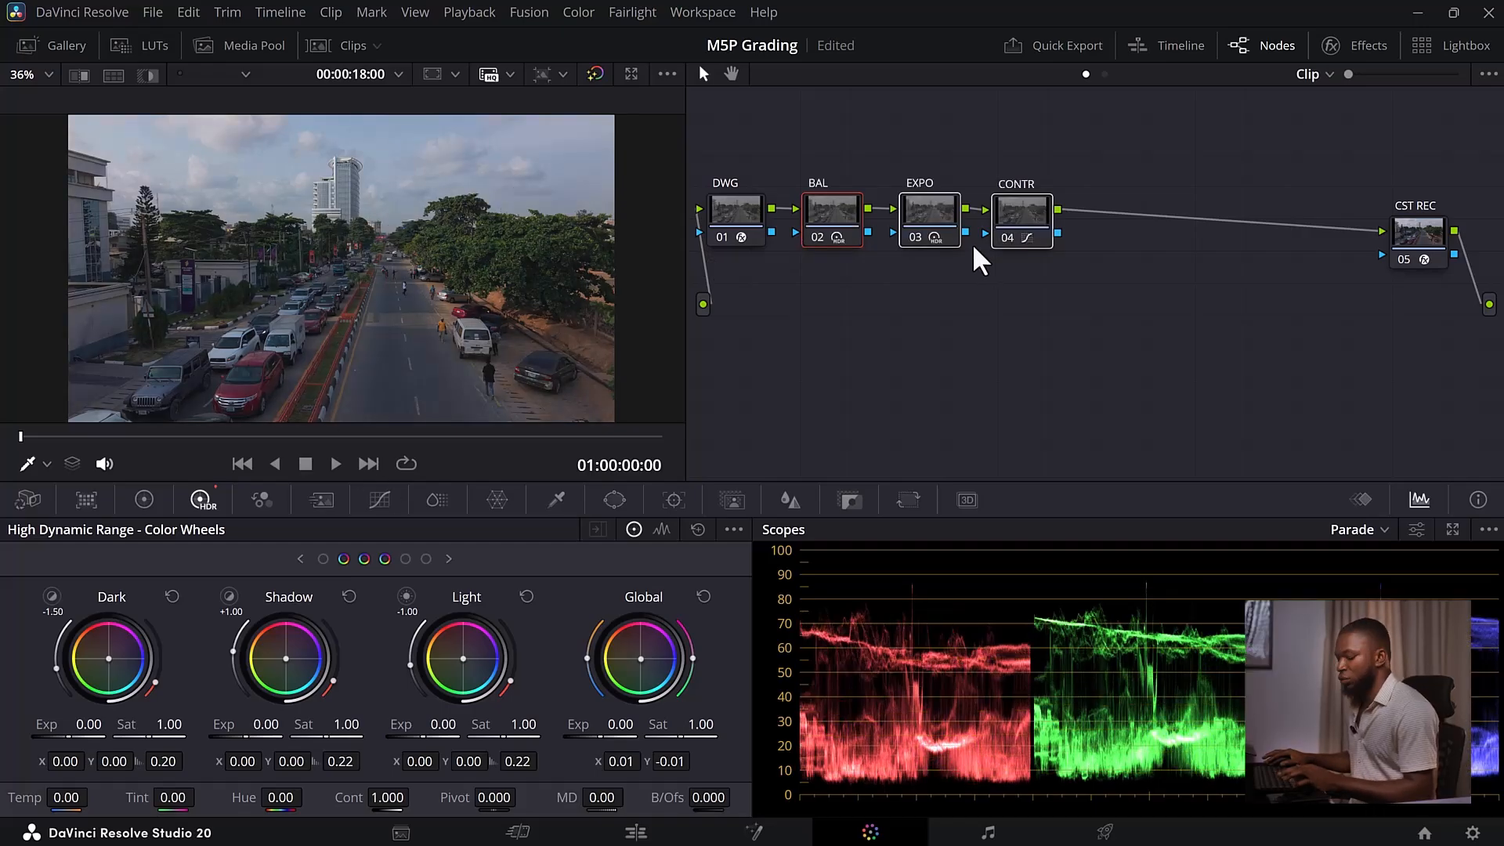
{"action": "key", "text": "ctrl+d"}
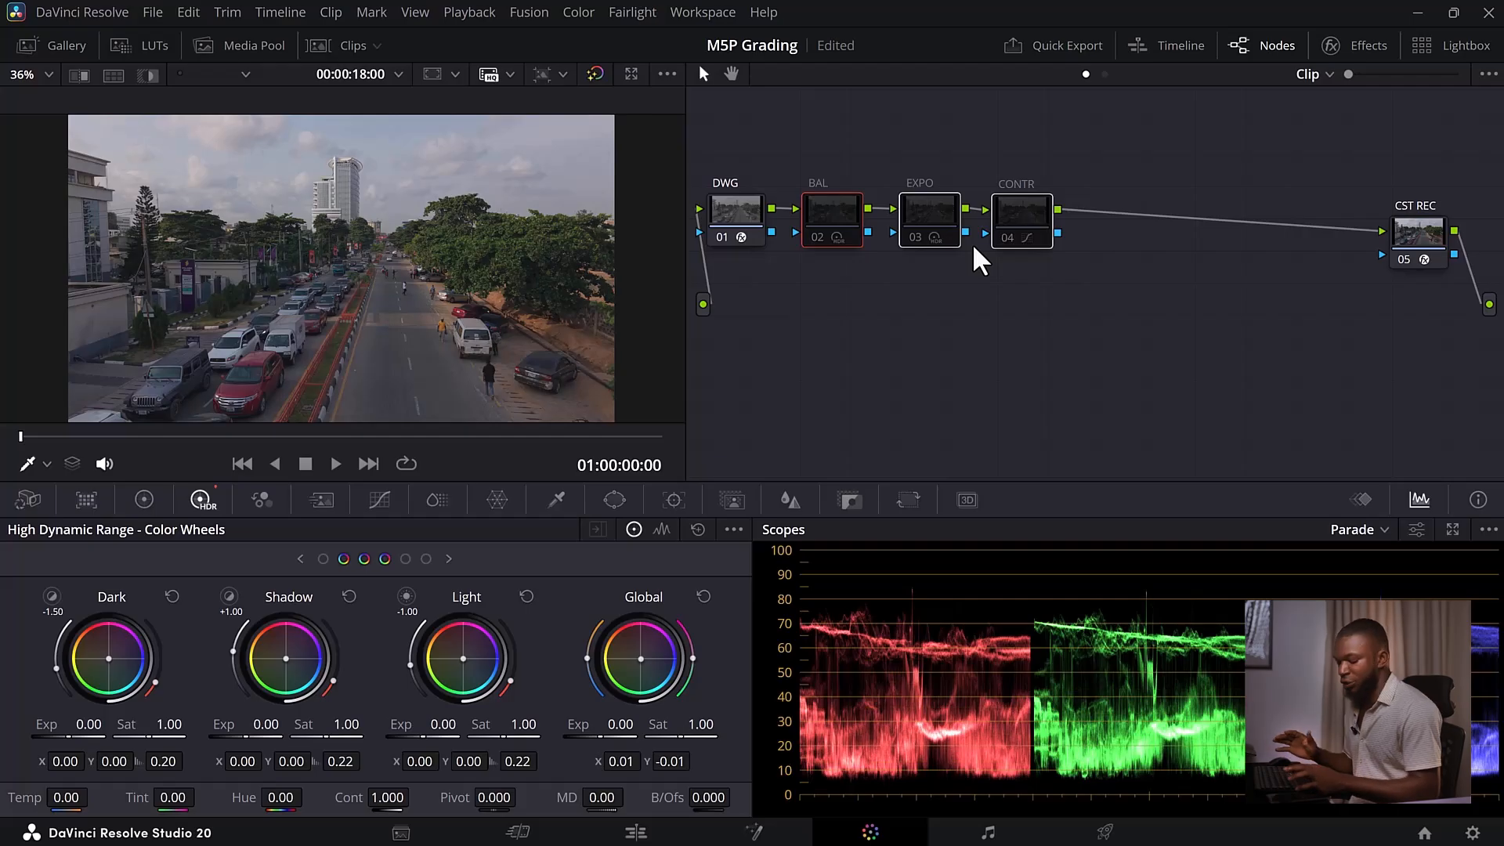
Turn the BAL, EXPO and CONTR nodes back on and clear the node selection
{"action": "key", "text": "ctrl+d"}
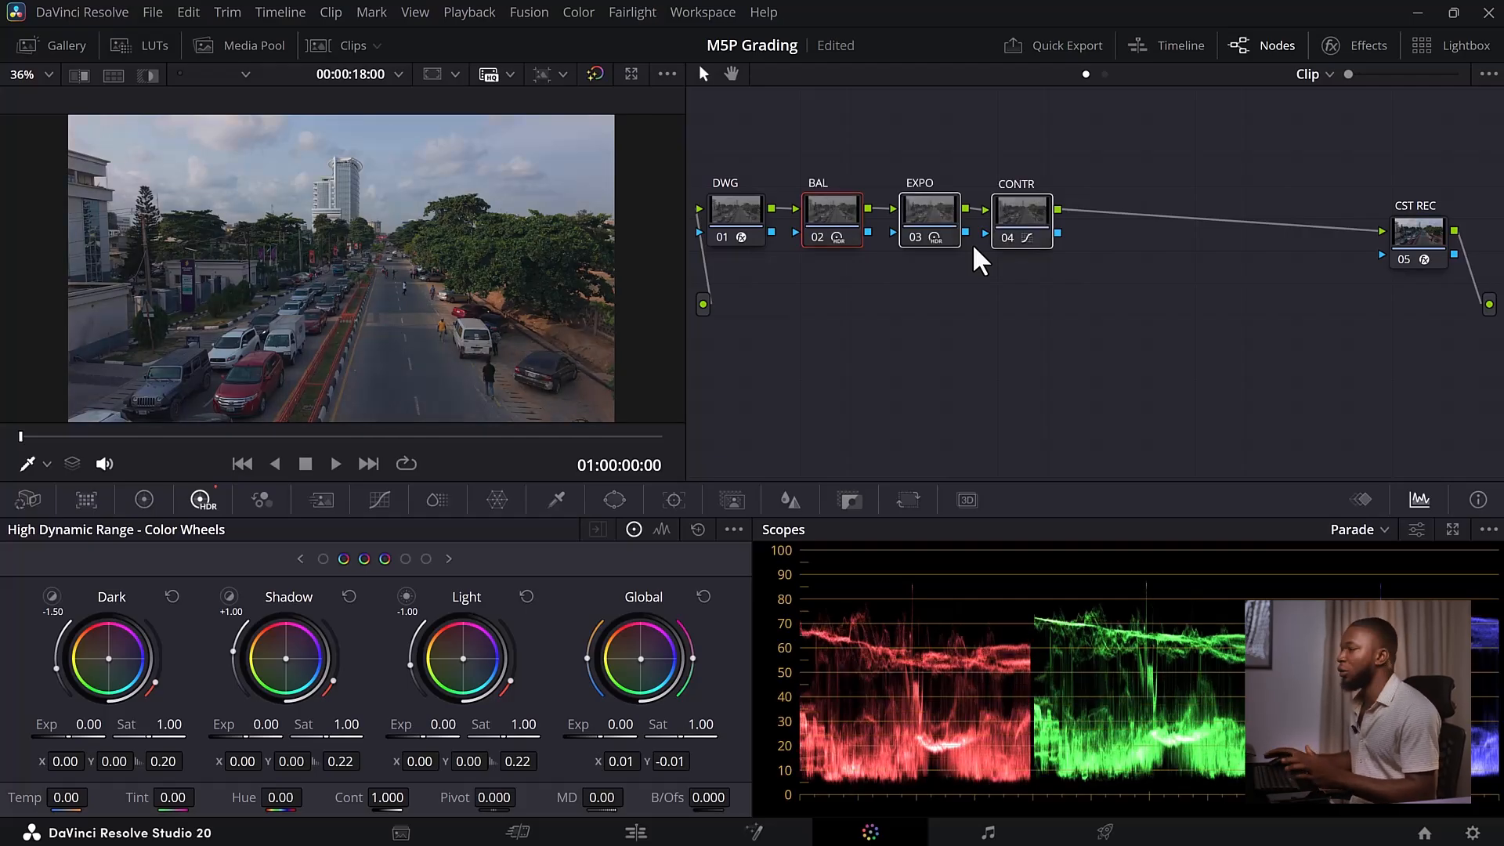
{"action": "left_click", "coordinate": [973, 262]}
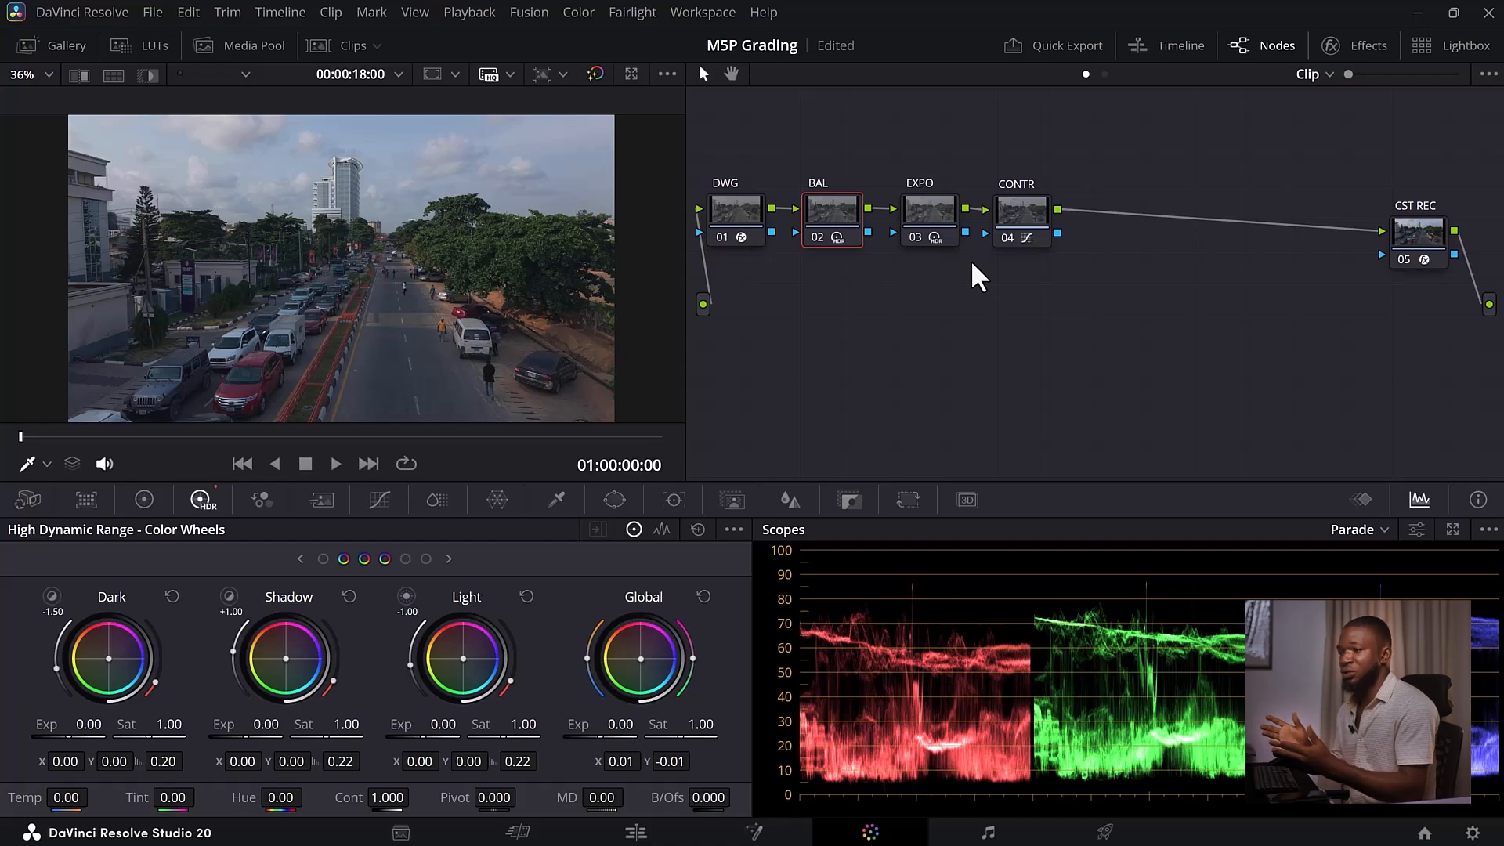
Add two serial nodes after CONTR and label them LOOK and CURVES in that order
{"action": "left_click", "coordinate": [1010, 225]}
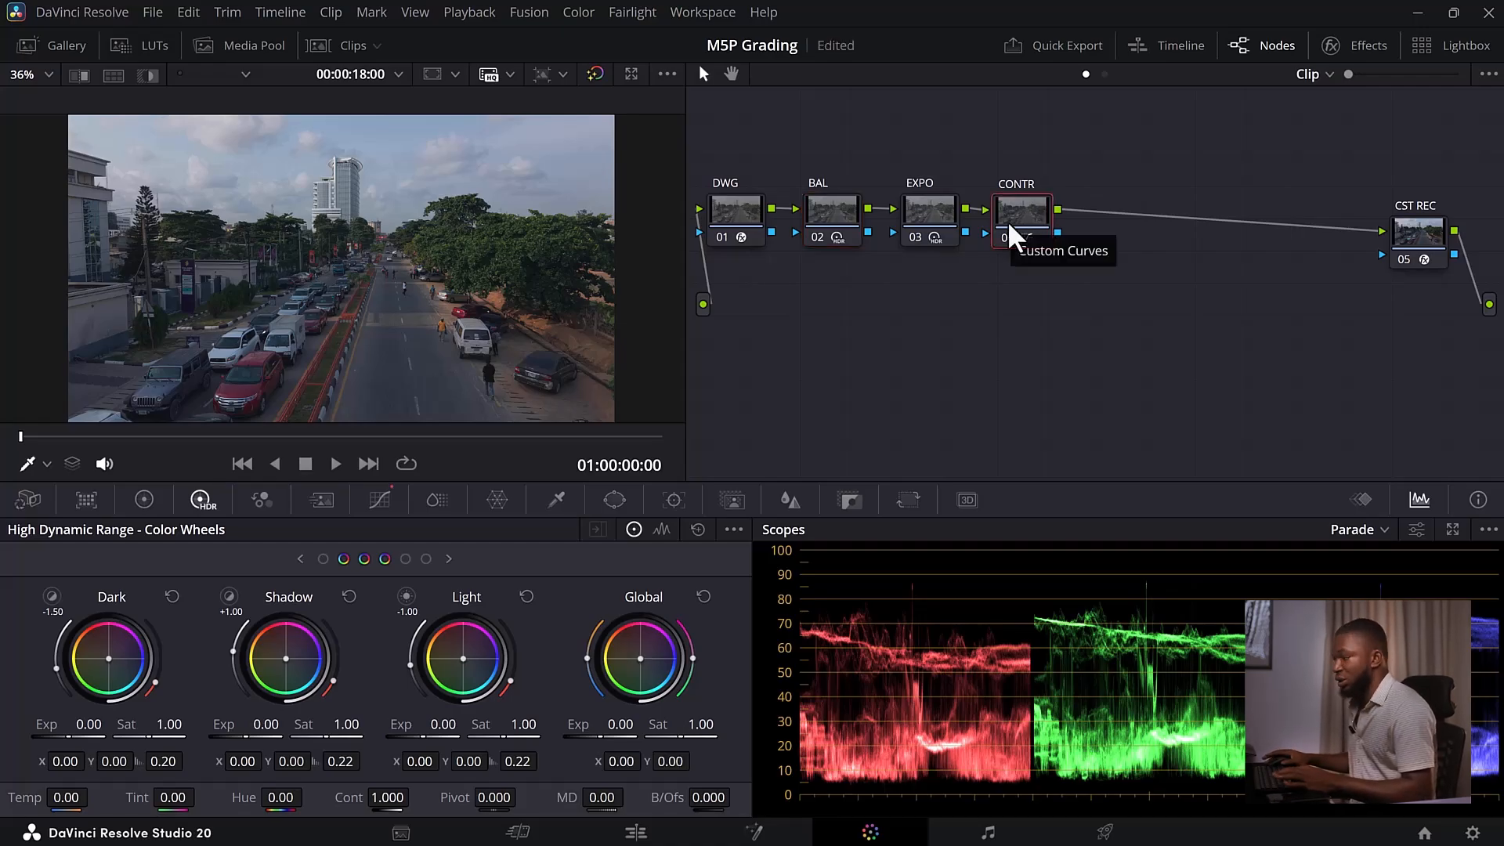
{"action": "key", "text": "alt+s"}
{"action": "key", "text": "alt+s"}
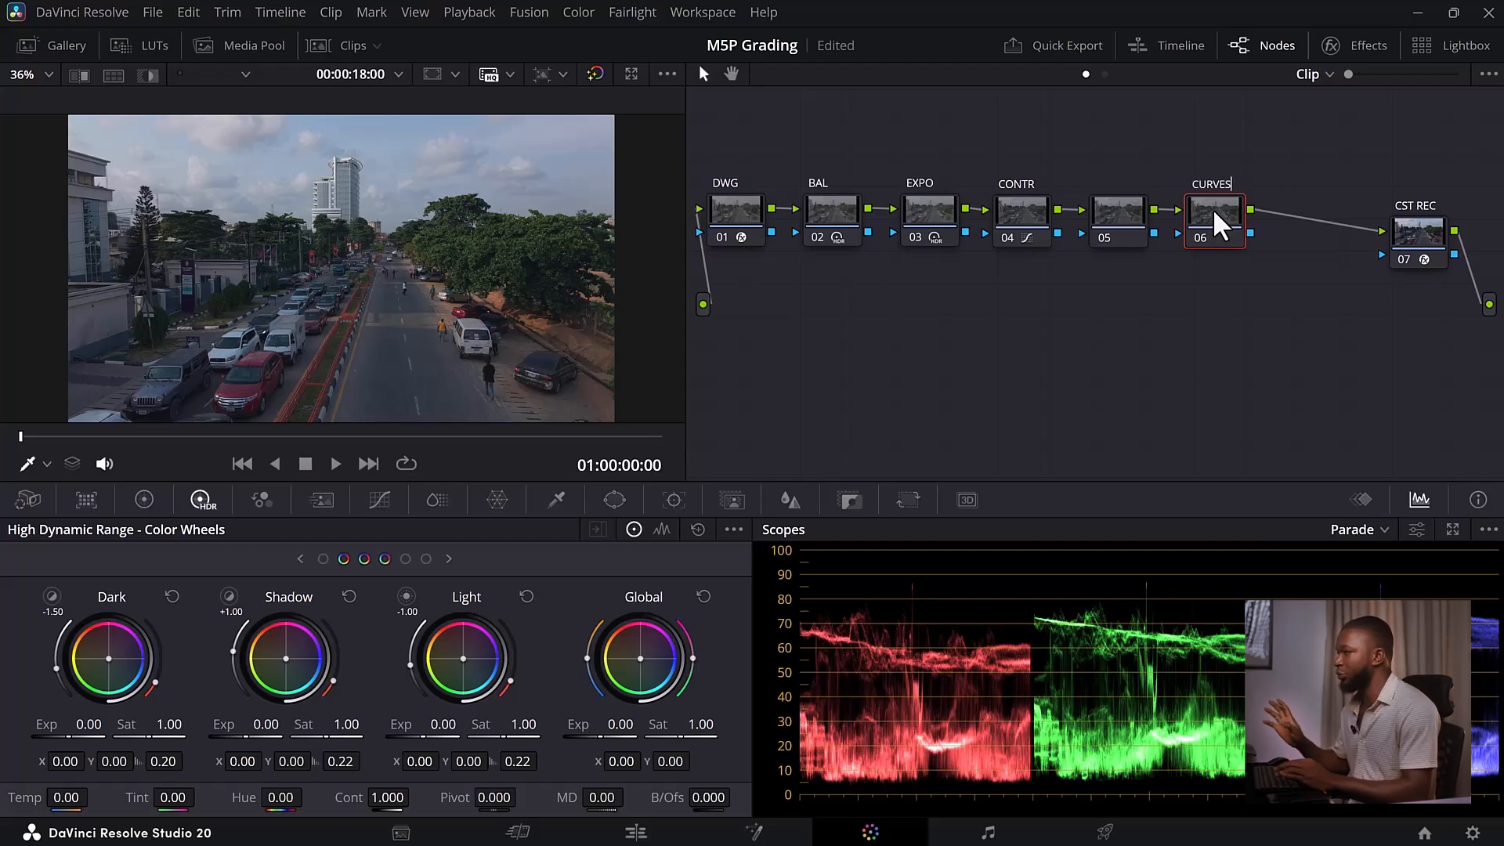
{"action": "left_click", "coordinate": [1120, 220]}
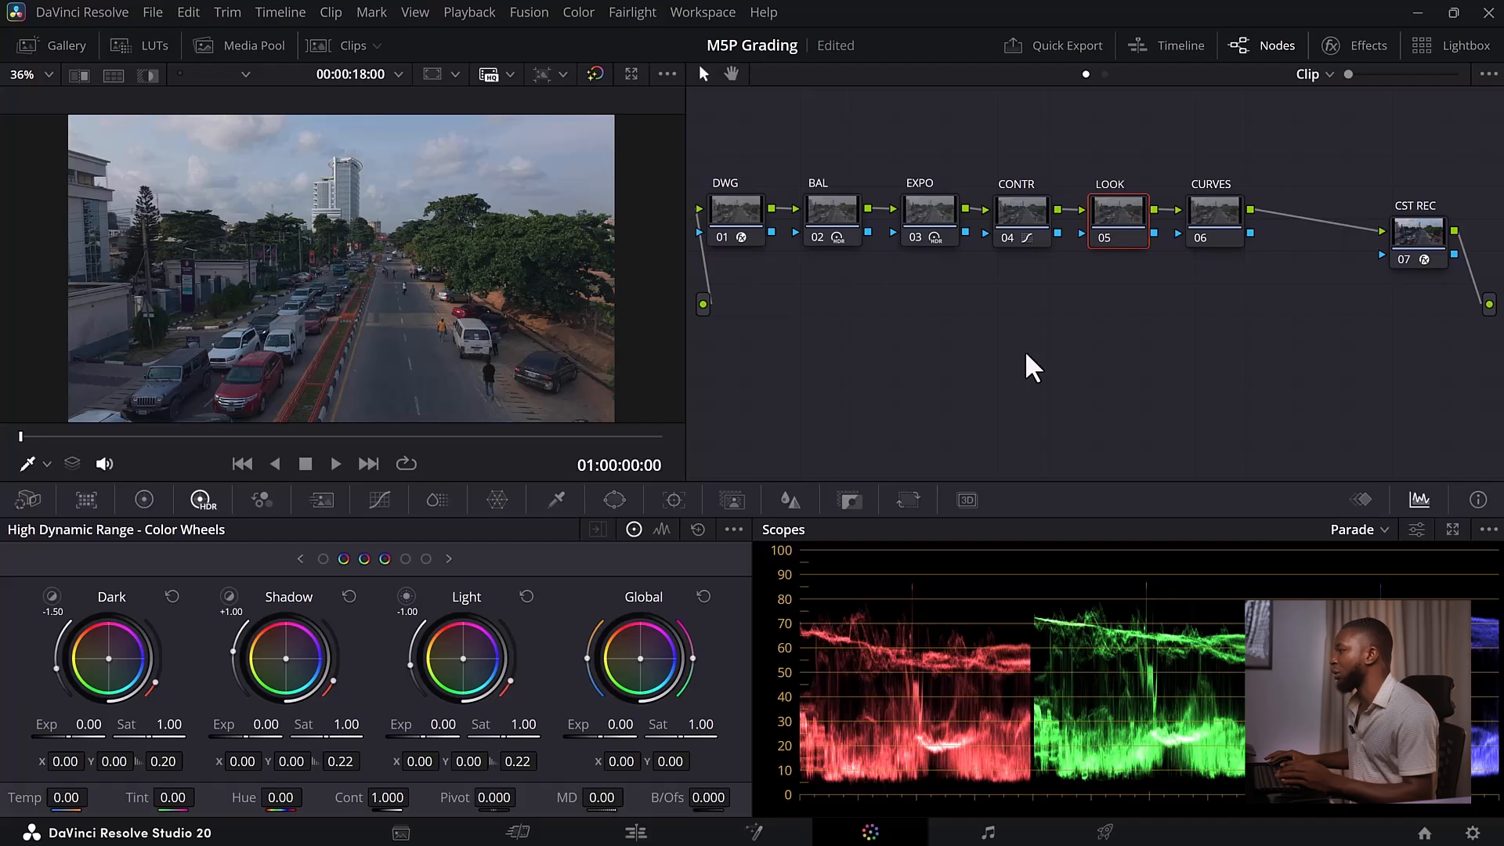
{"action": "key", "text": "Return"}
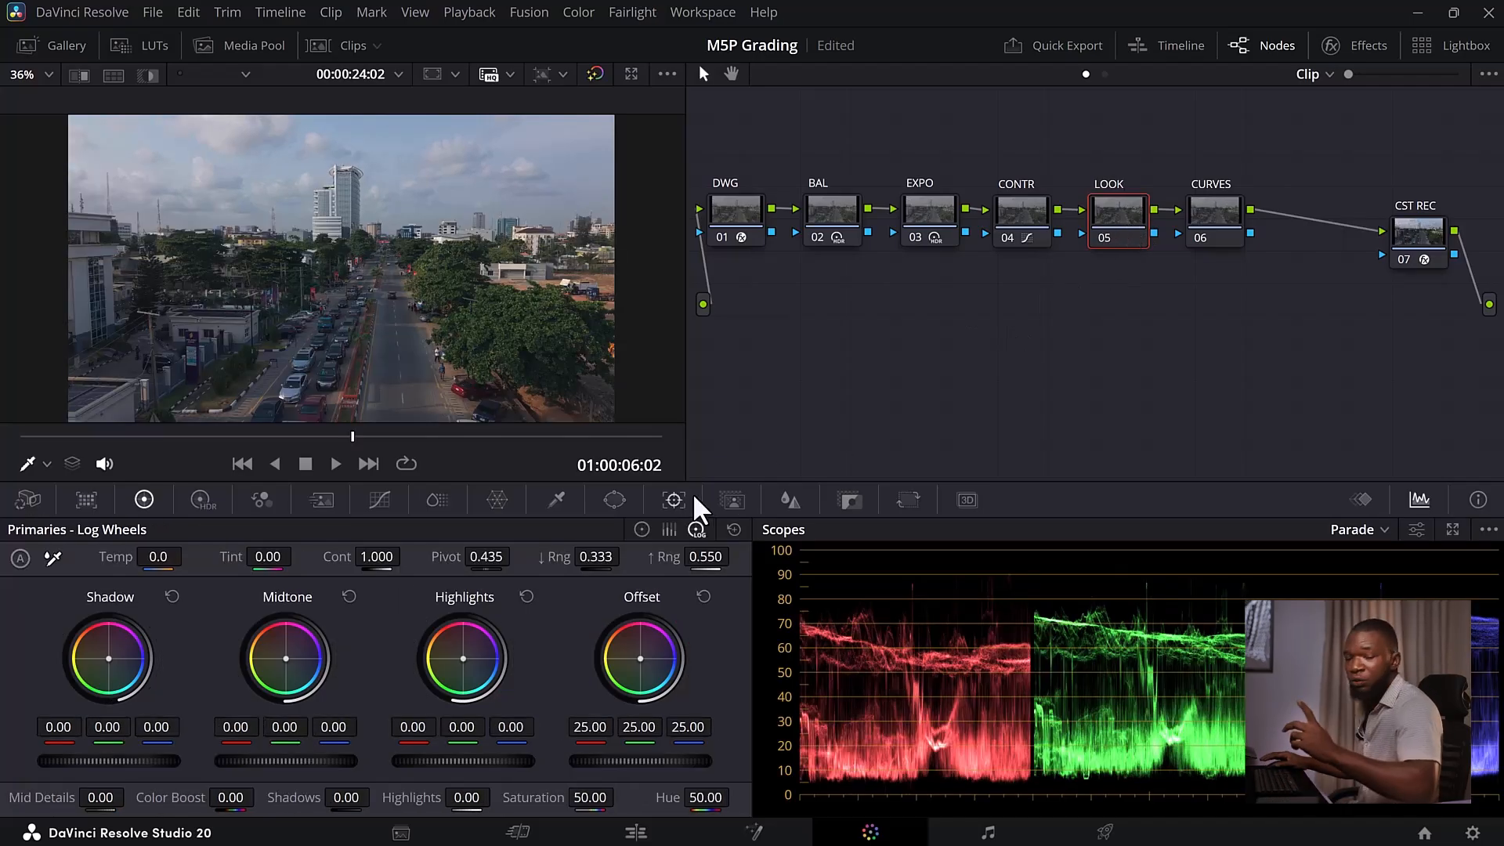
Set the LOOK node's Global saturation to 1.15 in the High Dynamic Range color wheels
{"action": "left_click", "coordinate": [206, 499]}
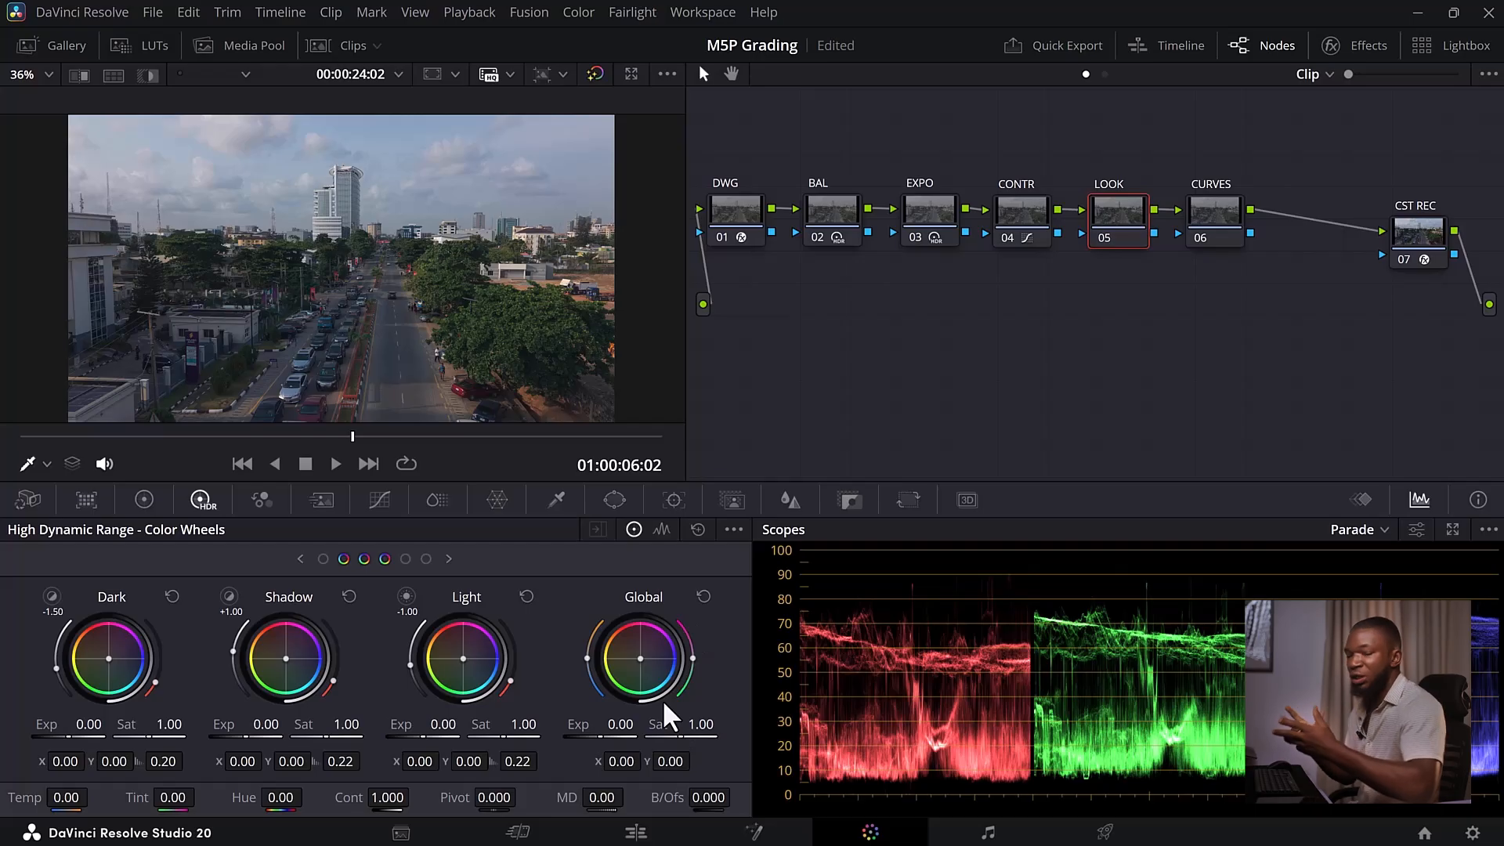
{"action": "left_click", "coordinate": [141, 505]}
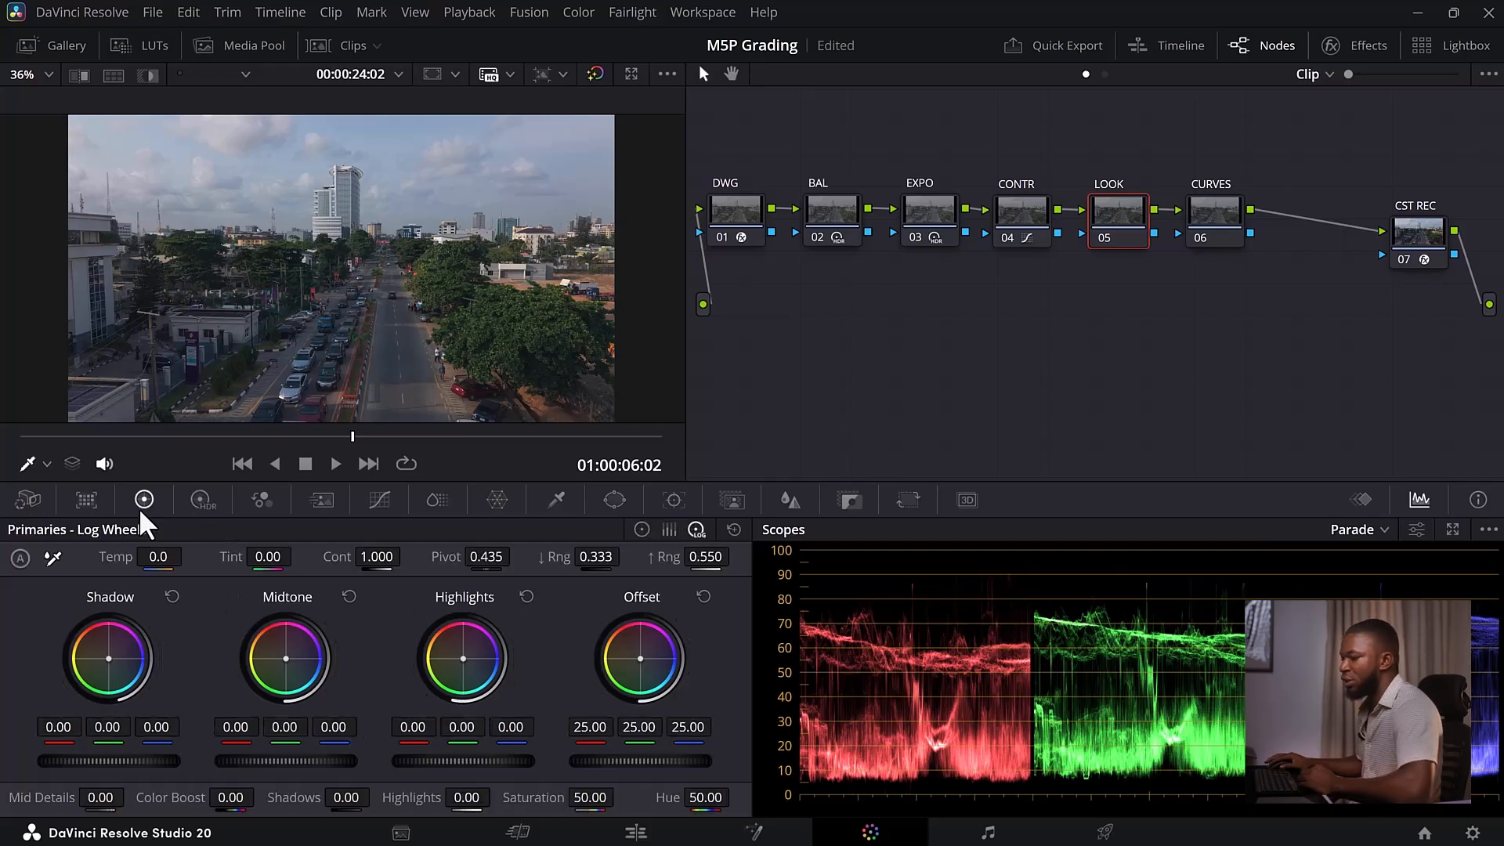
{"action": "left_click", "coordinate": [194, 499]}
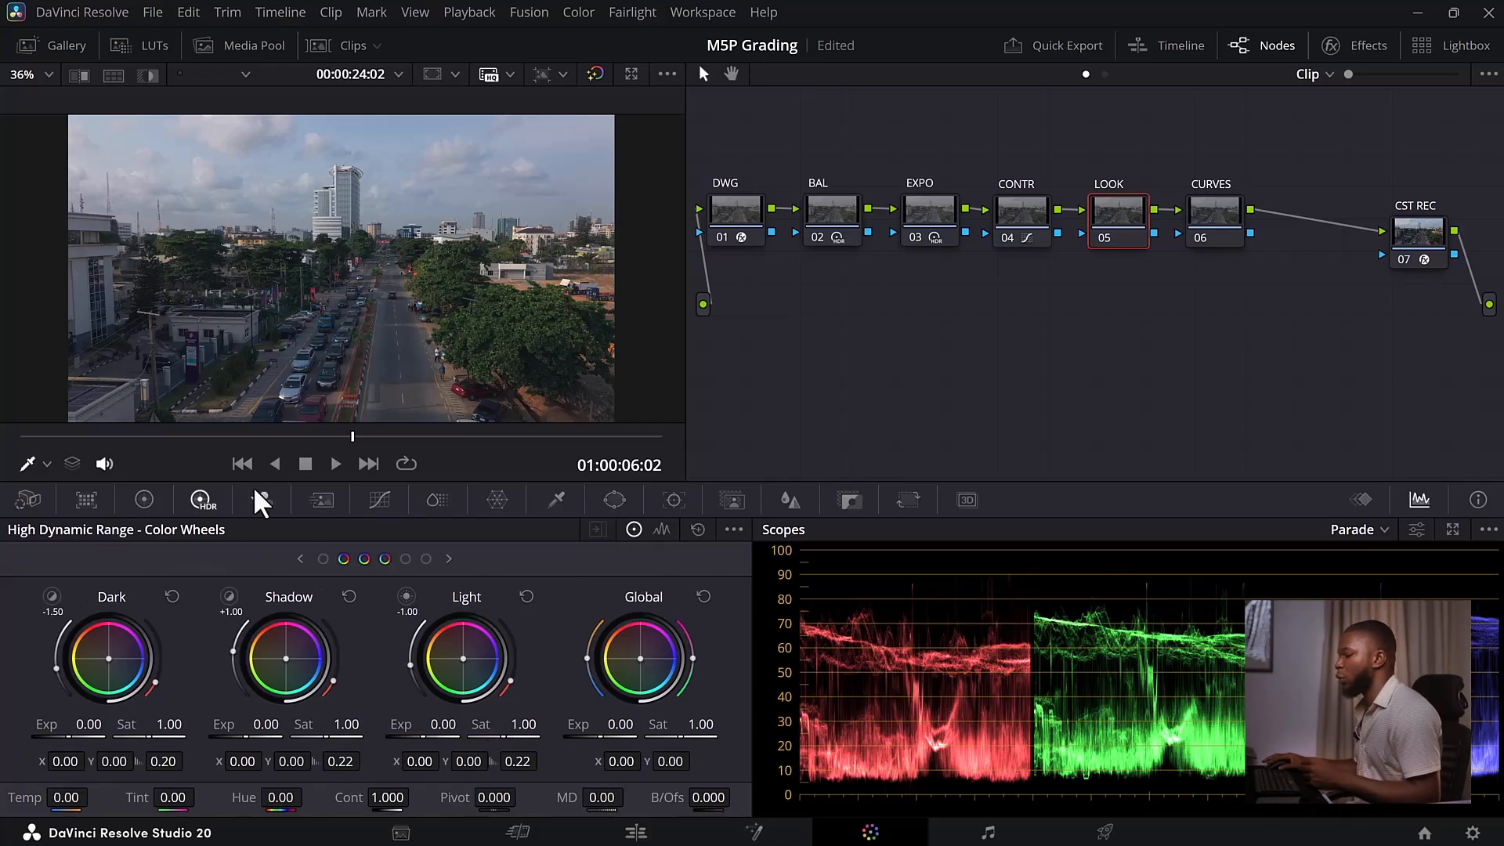
{"action": "left_click_drag", "start_coordinate": [701, 724], "coordinate": [720, 724]}
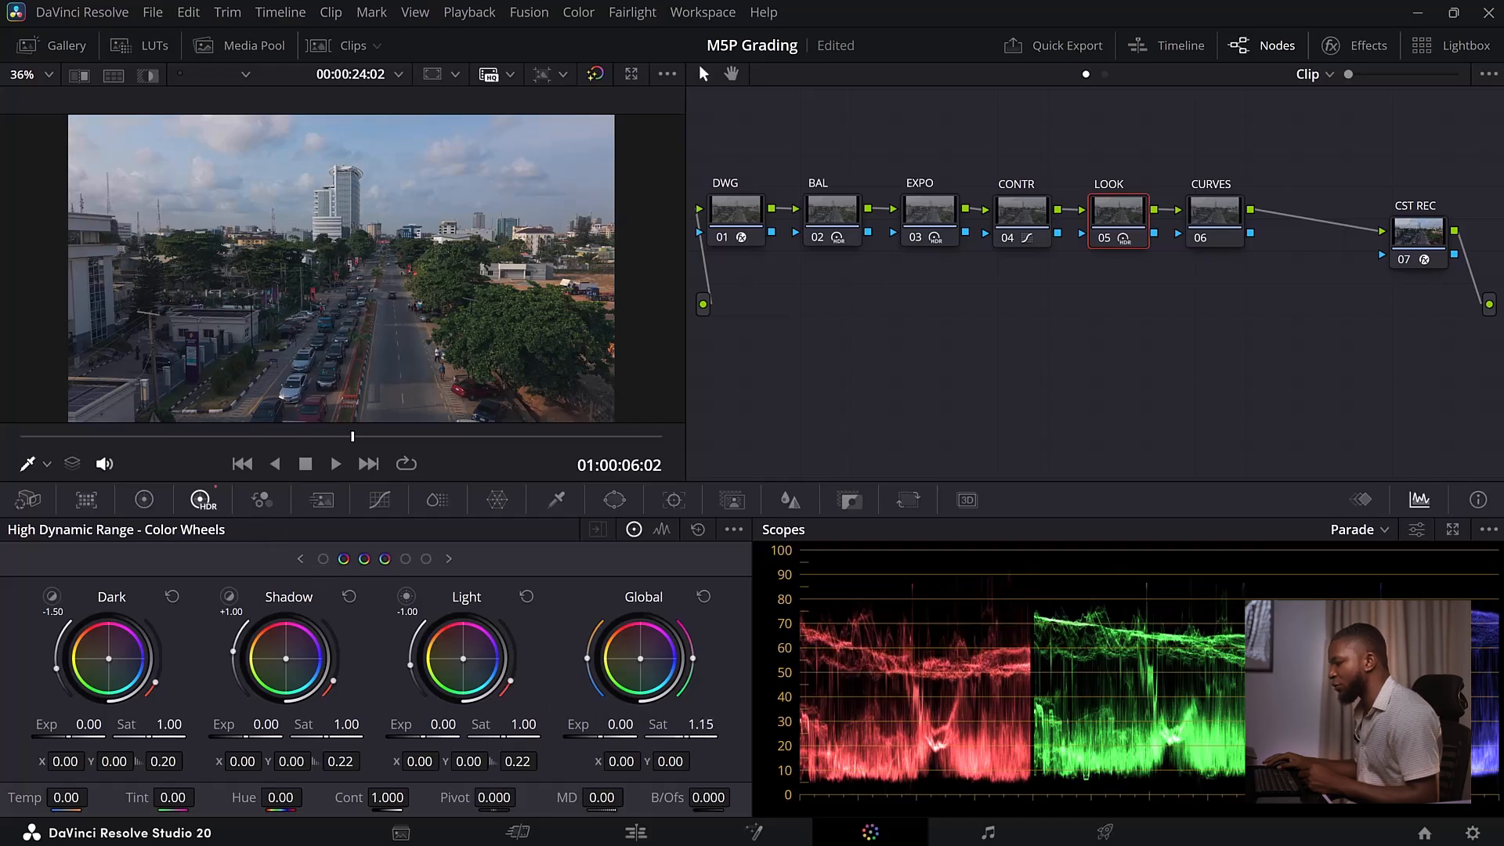
Toggle the LOOK node off and on to compare the image with and without the saturation boost
{"action": "left_click", "coordinate": [1100, 230]}
{"action": "left_click", "coordinate": [1100, 230]}
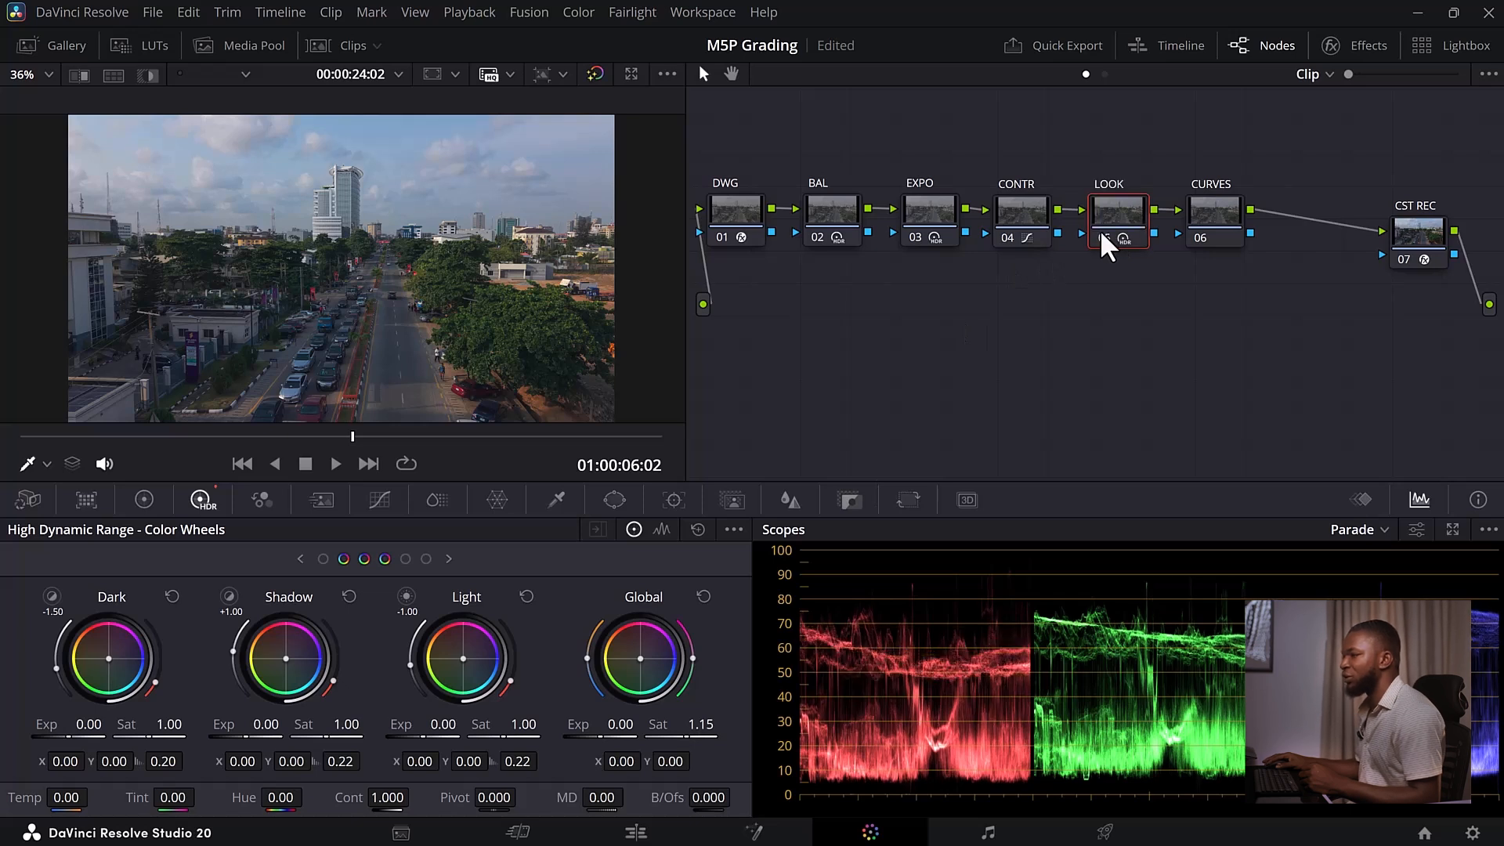
{"action": "left_click", "coordinate": [1100, 230]}
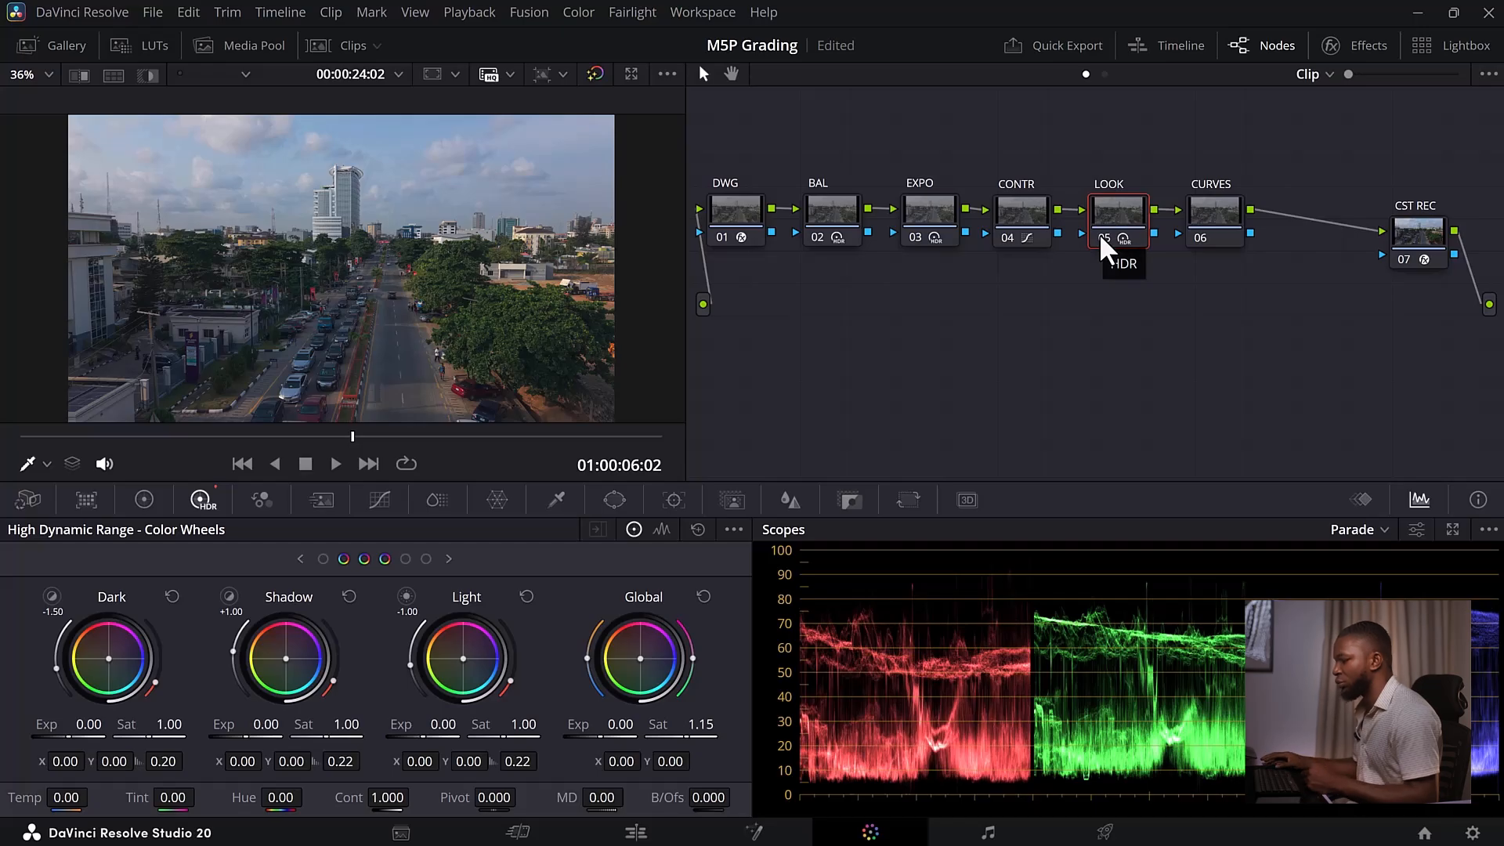
Warm the LOOK node's shadows with the log wheels, setting Shadow to red 0.09, green -0.02 and blue -0.13
{"action": "left_click", "coordinate": [148, 501]}
{"action": "left_click", "coordinate": [642, 529]}
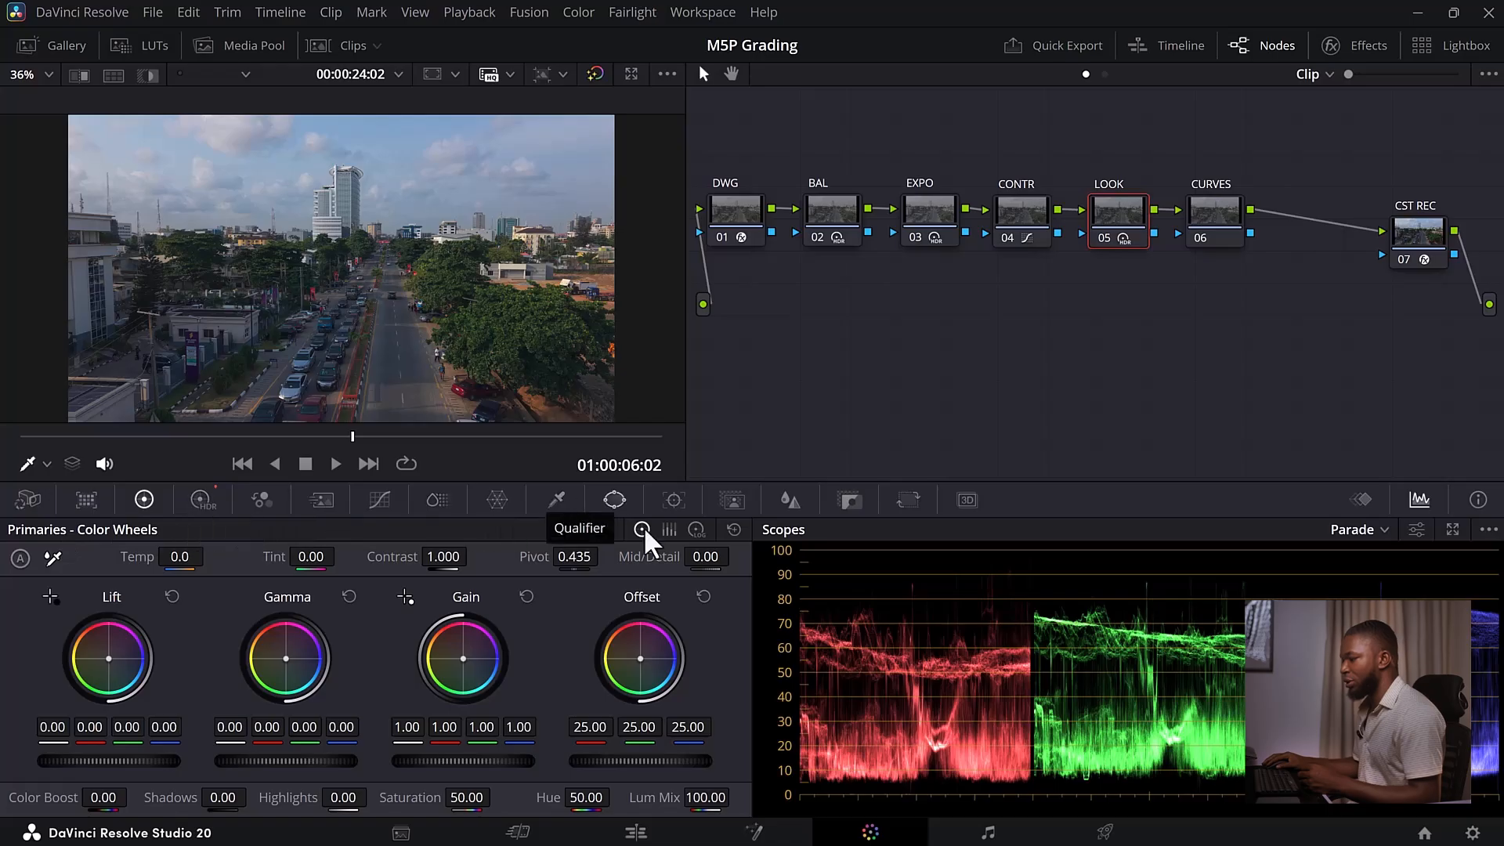
{"action": "left_click", "coordinate": [695, 530]}
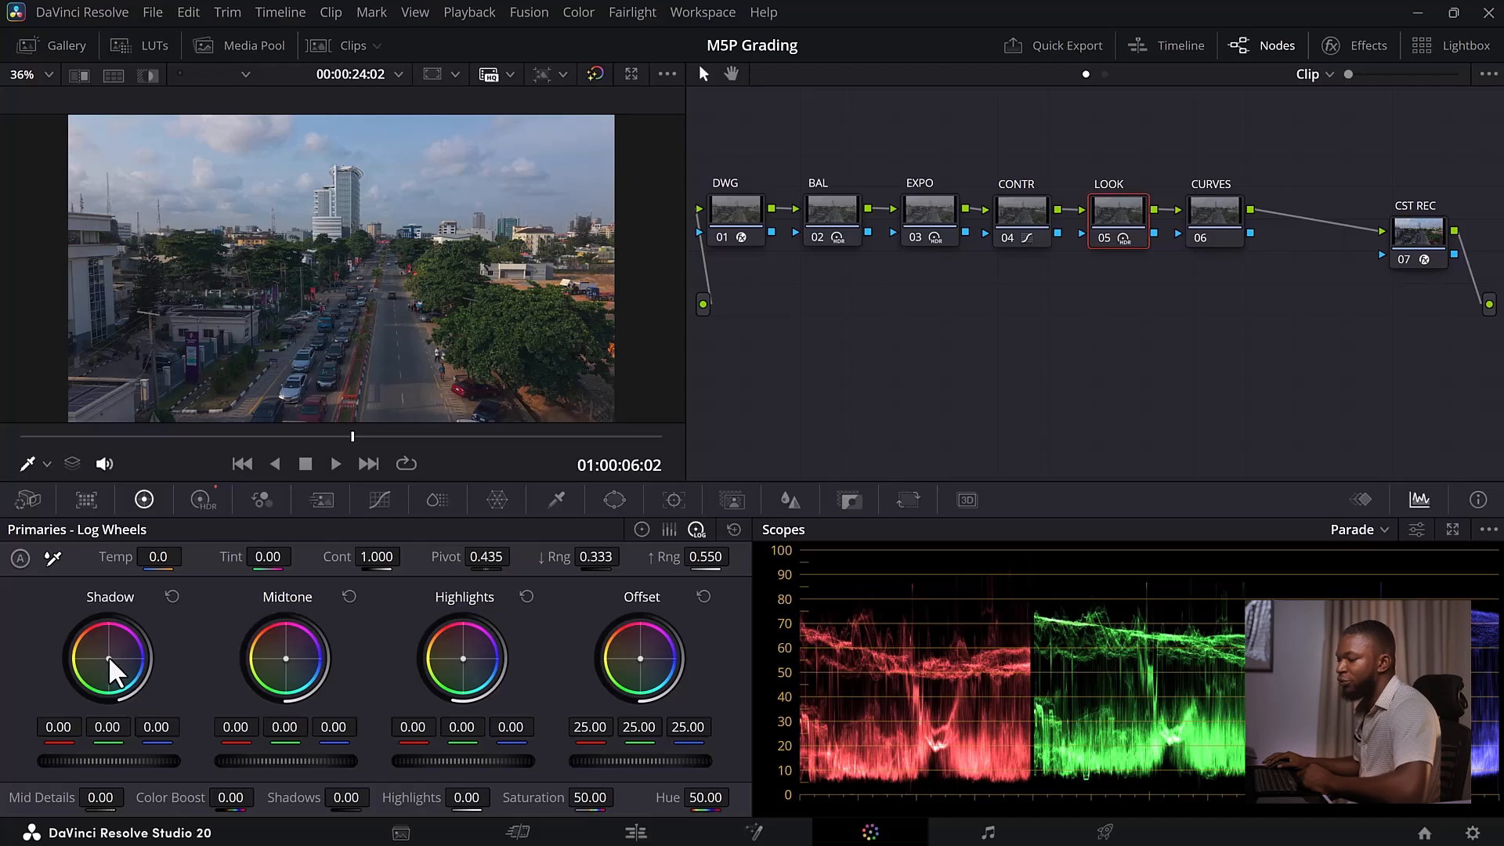
{"action": "left_click_drag", "start_coordinate": [108, 655], "coordinate": [104, 656]}
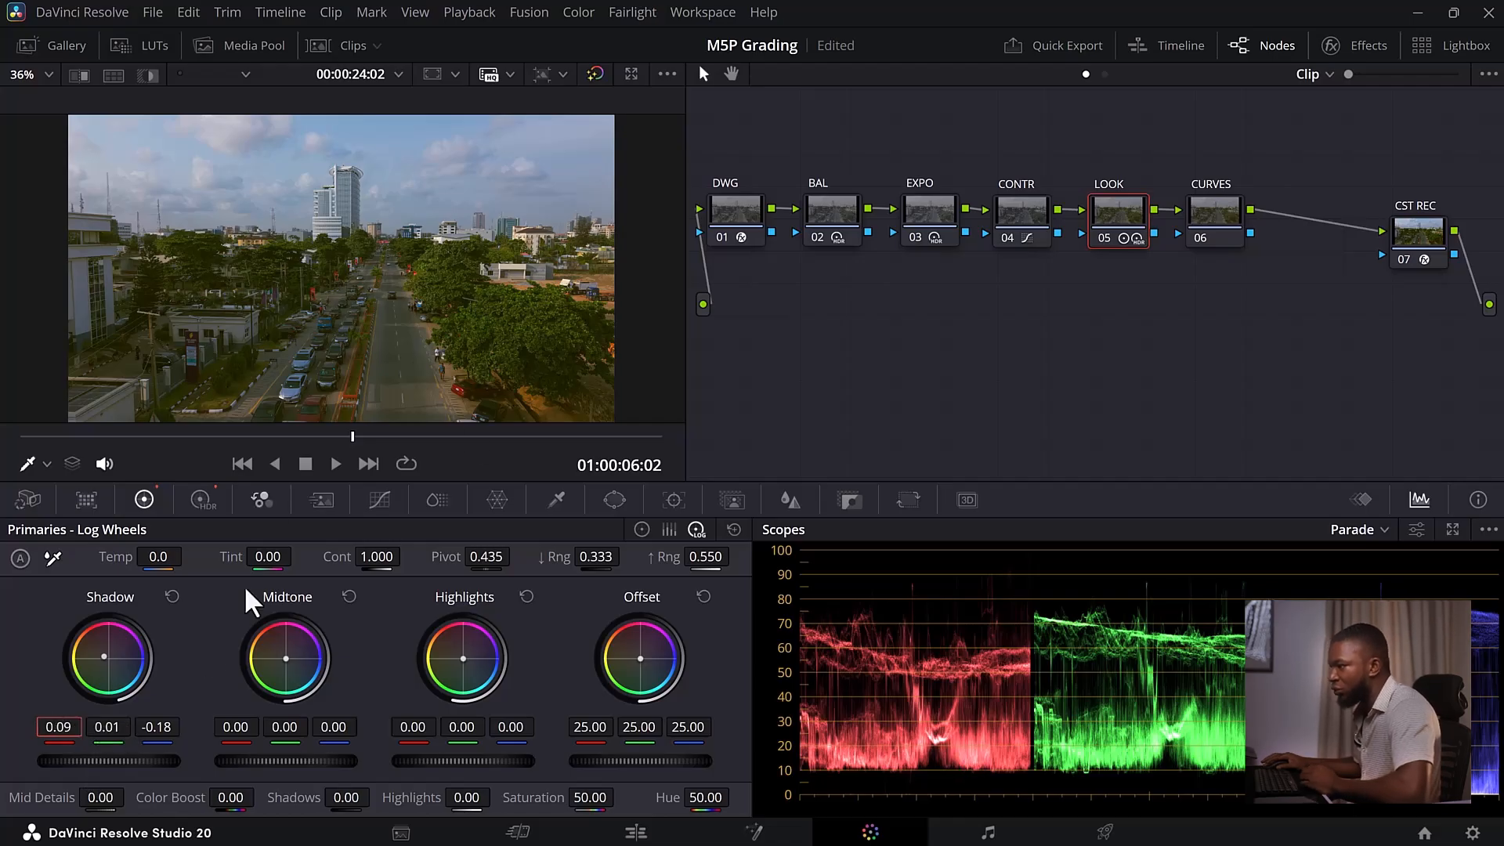
{"action": "left_click_drag", "start_coordinate": [115, 745], "coordinate": [107, 745]}
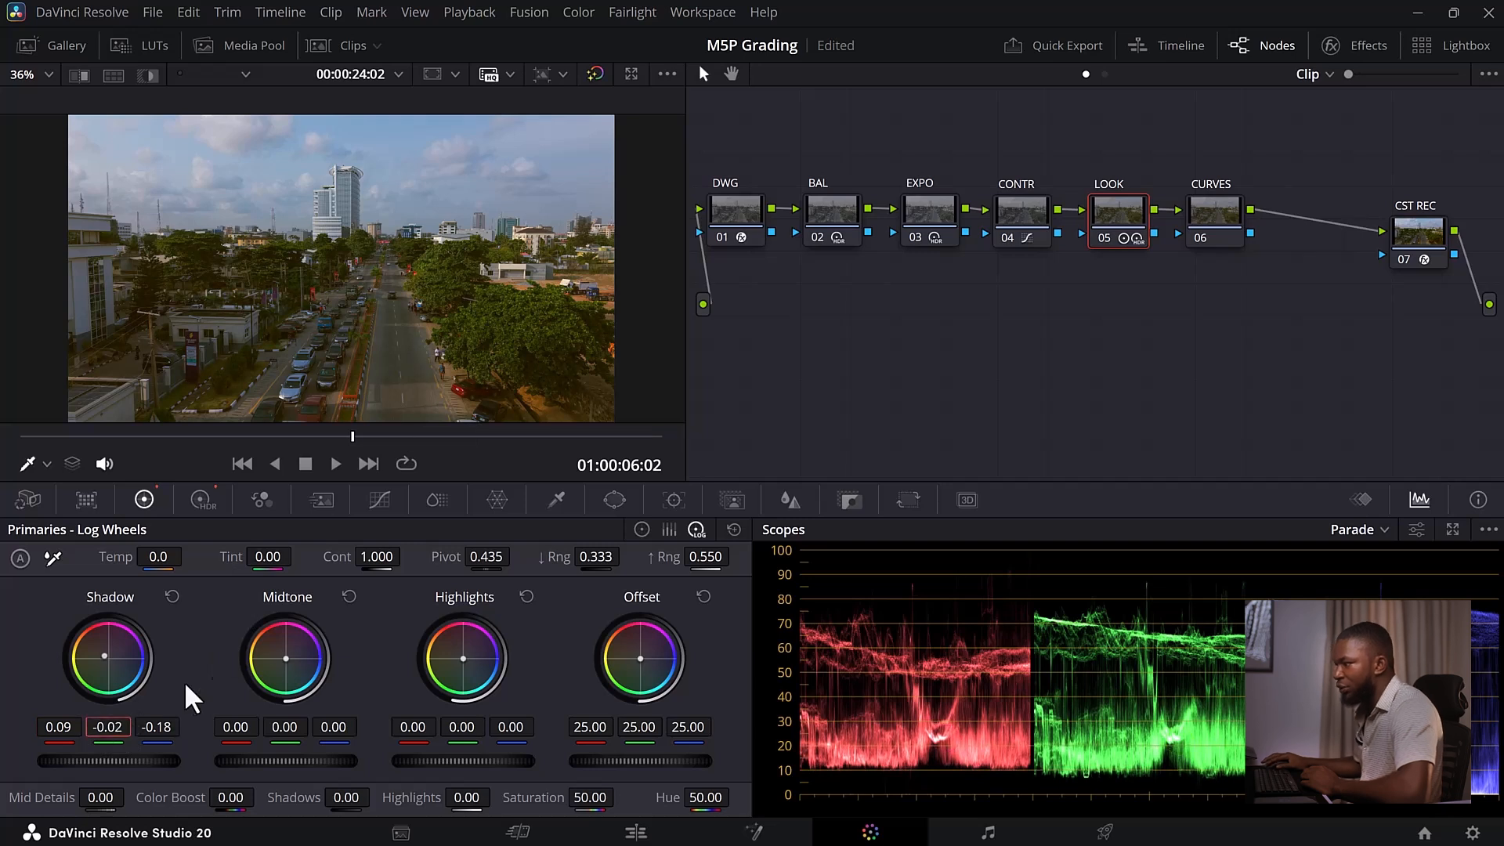
{"action": "left_click_drag", "start_coordinate": [165, 726], "coordinate": [166, 725]}
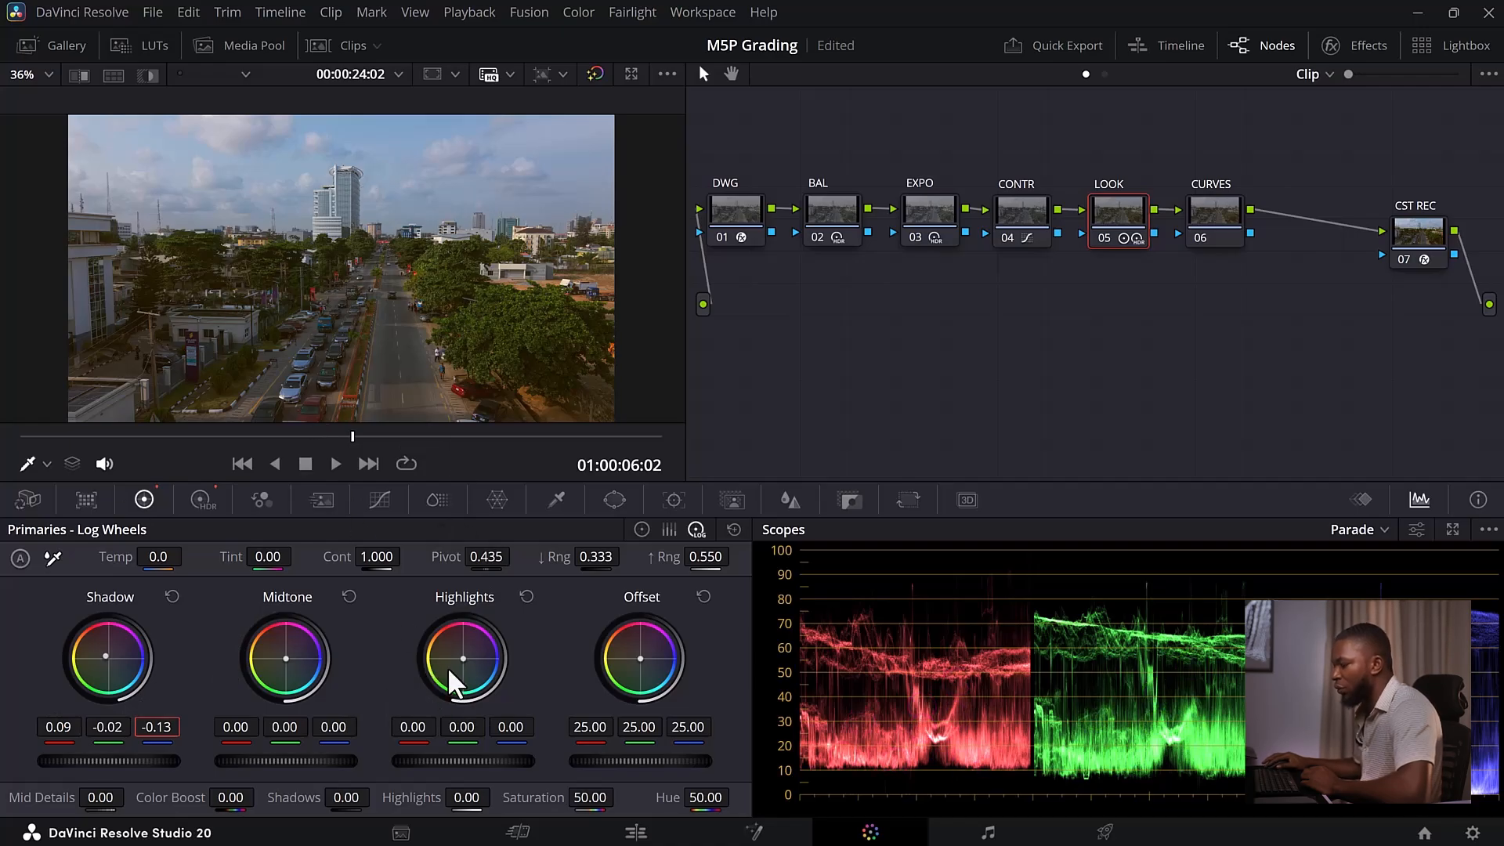
Set the LOOK node's log Highlights to red -0.10, green 0.03 and blue 0.00 after trying a strong blue push
{"action": "left_click_drag", "start_coordinate": [464, 659], "coordinate": [475, 668]}
{"action": "left_click_drag", "start_coordinate": [431, 722], "coordinate": [461, 721]}
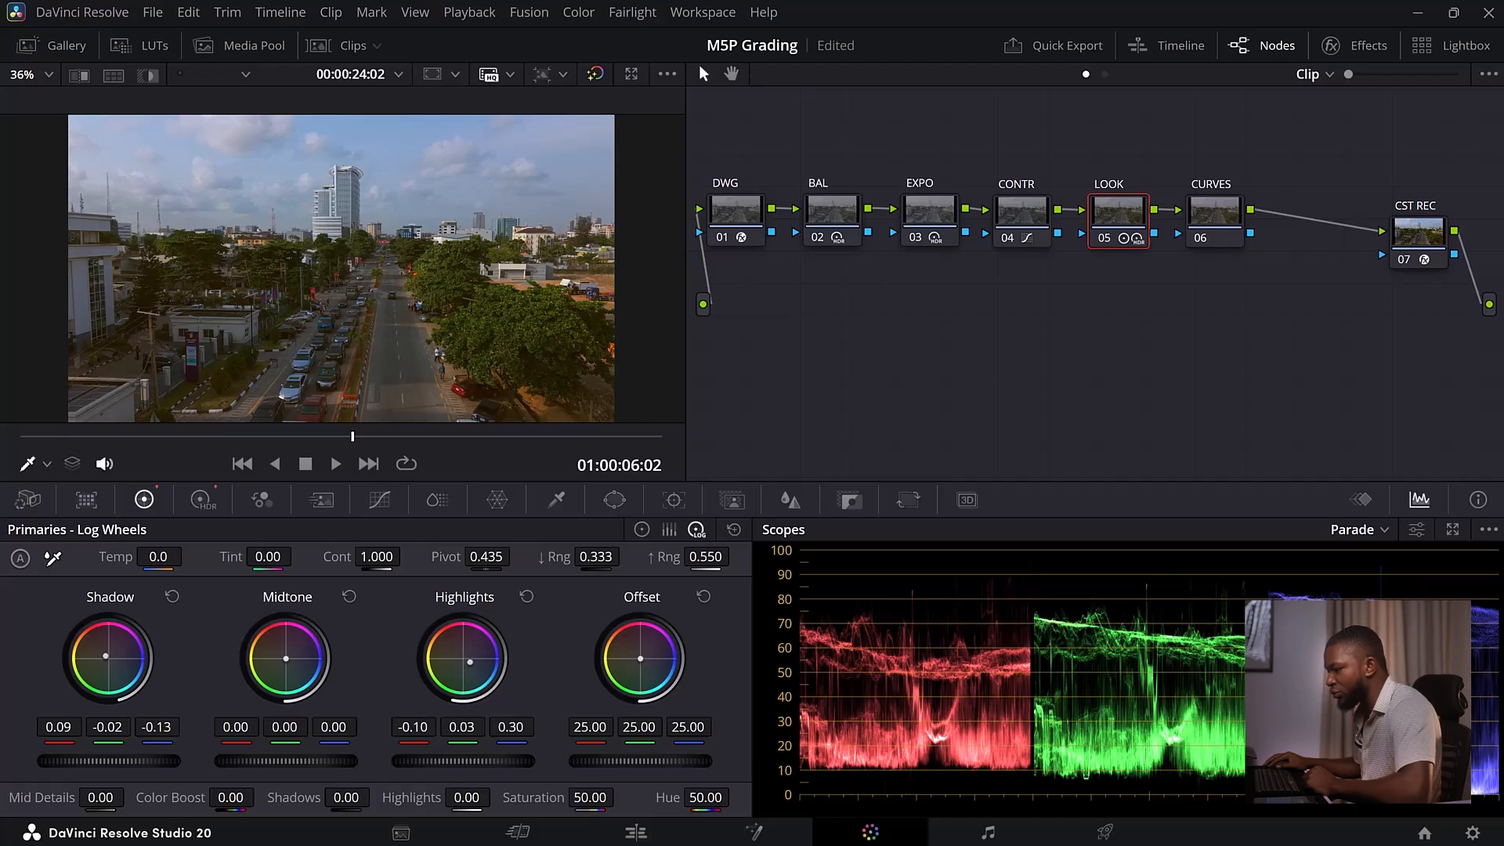
{"action": "left_click", "coordinate": [469, 727]}
{"action": "left_click_drag", "start_coordinate": [509, 726], "coordinate": [913, 726]}
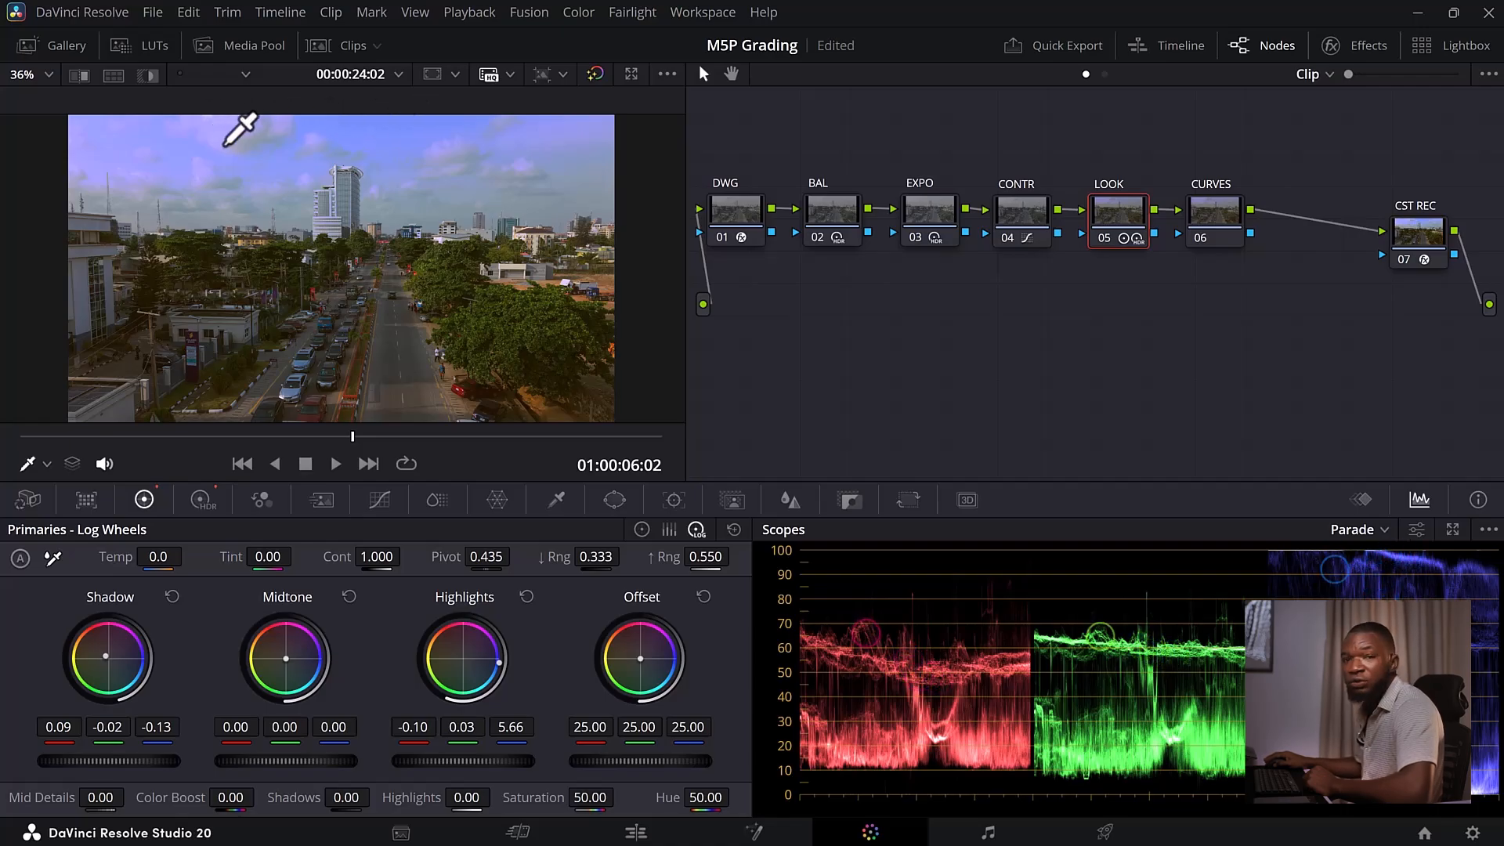
{"action": "mouse_move", "coordinate": [511, 728]}
{"action": "left_mouse_down"}
{"action": "mouse_move", "coordinate": [485, 728]}
{"action": "mouse_move", "coordinate": [517, 728]}
{"action": "left_mouse_up"}
{"action": "double_click", "coordinate": [510, 727]}
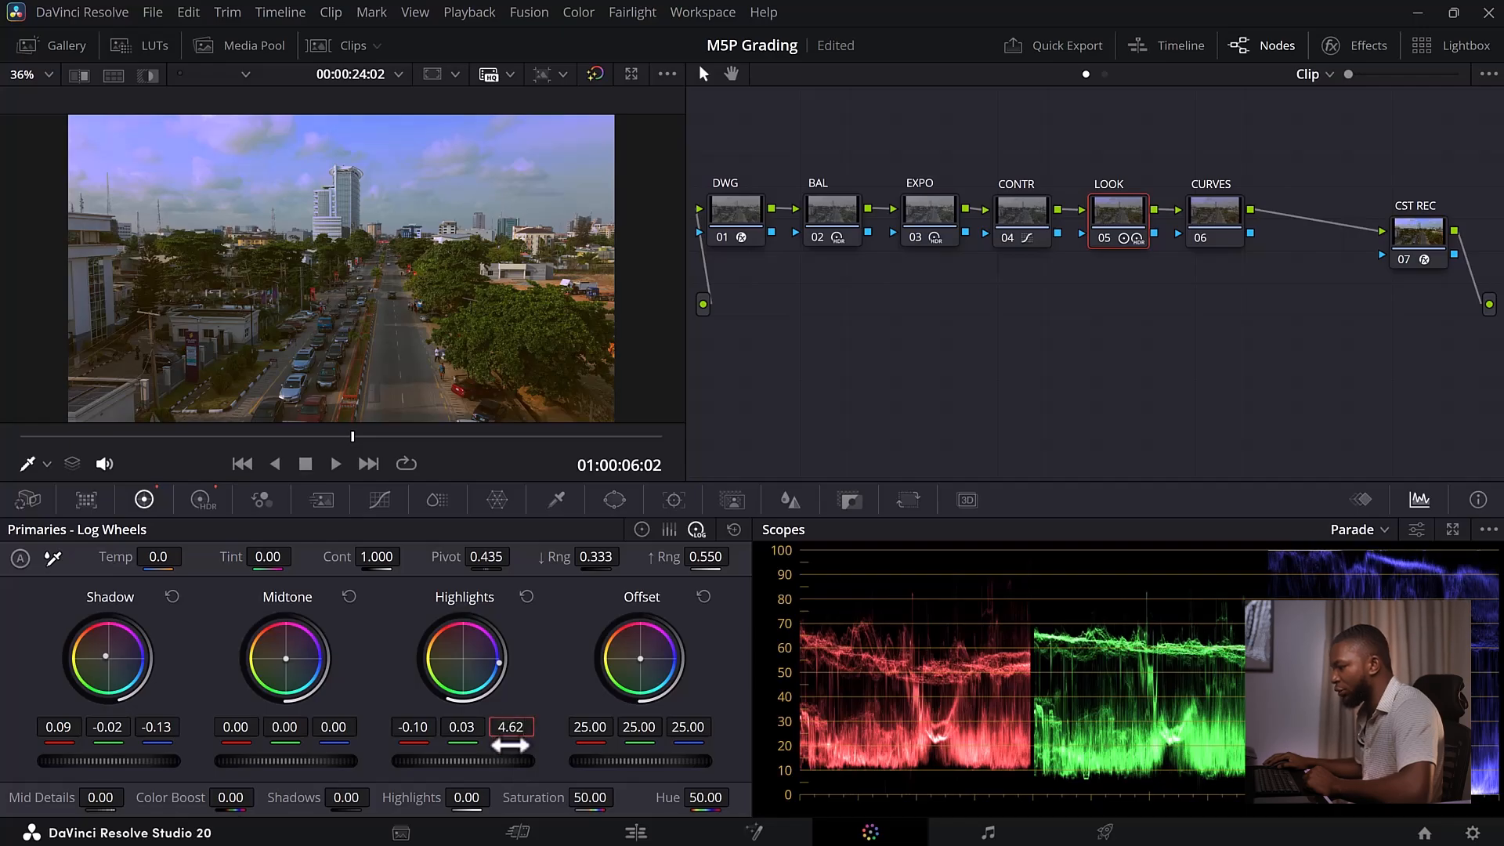
{"action": "type", "text": "0"}
{"action": "key", "text": "Return"}
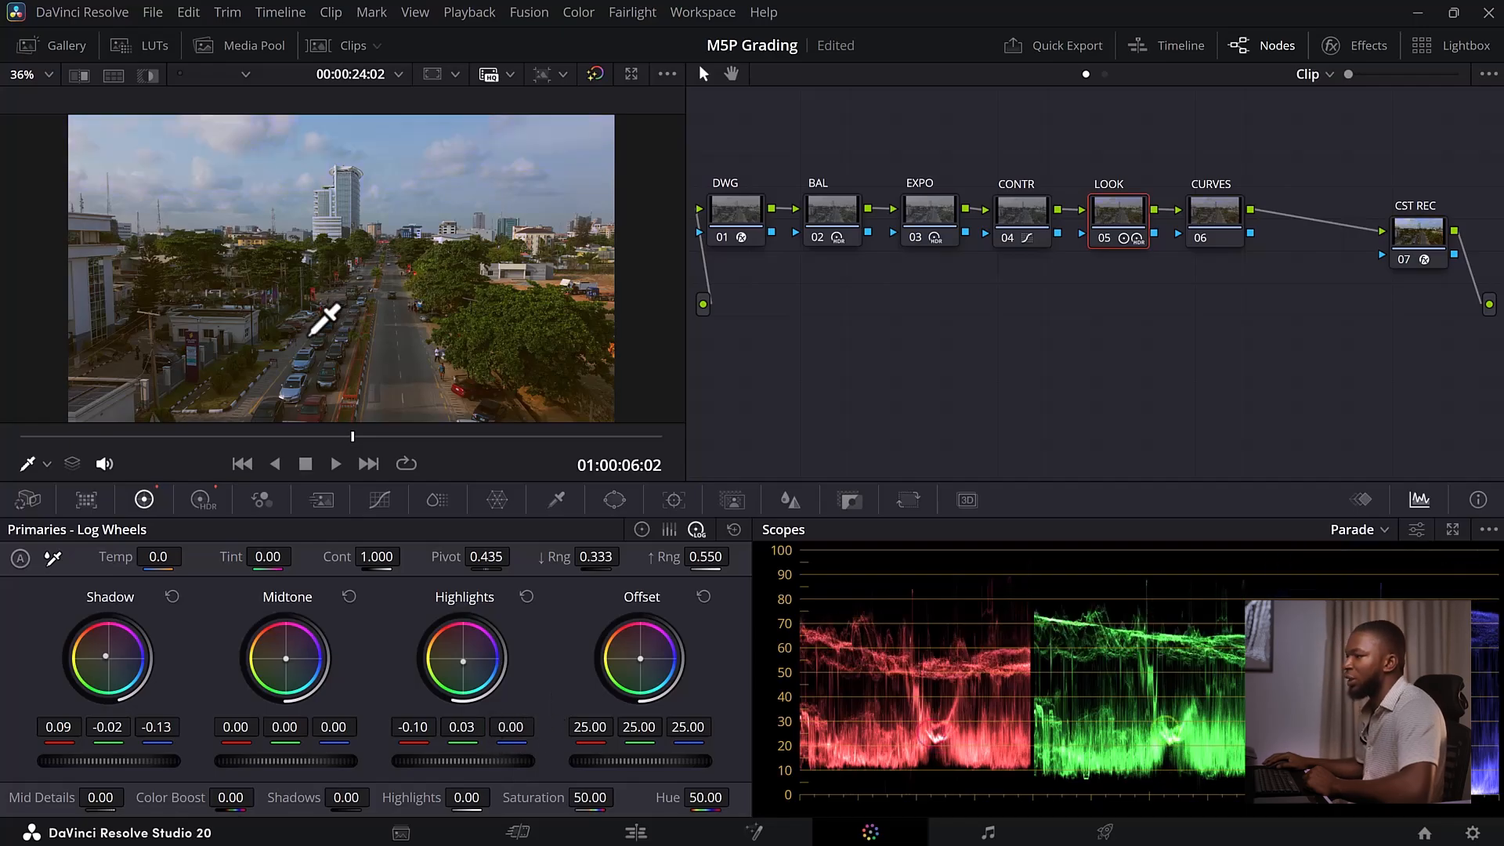
Toggle the LOOK node to compare the shot with and without the shadow and highlight tinting
{"action": "key", "text": "ctrl+d"}
{"action": "key", "text": "ctrl+d"}
{"action": "key", "text": "ctrl+d"}
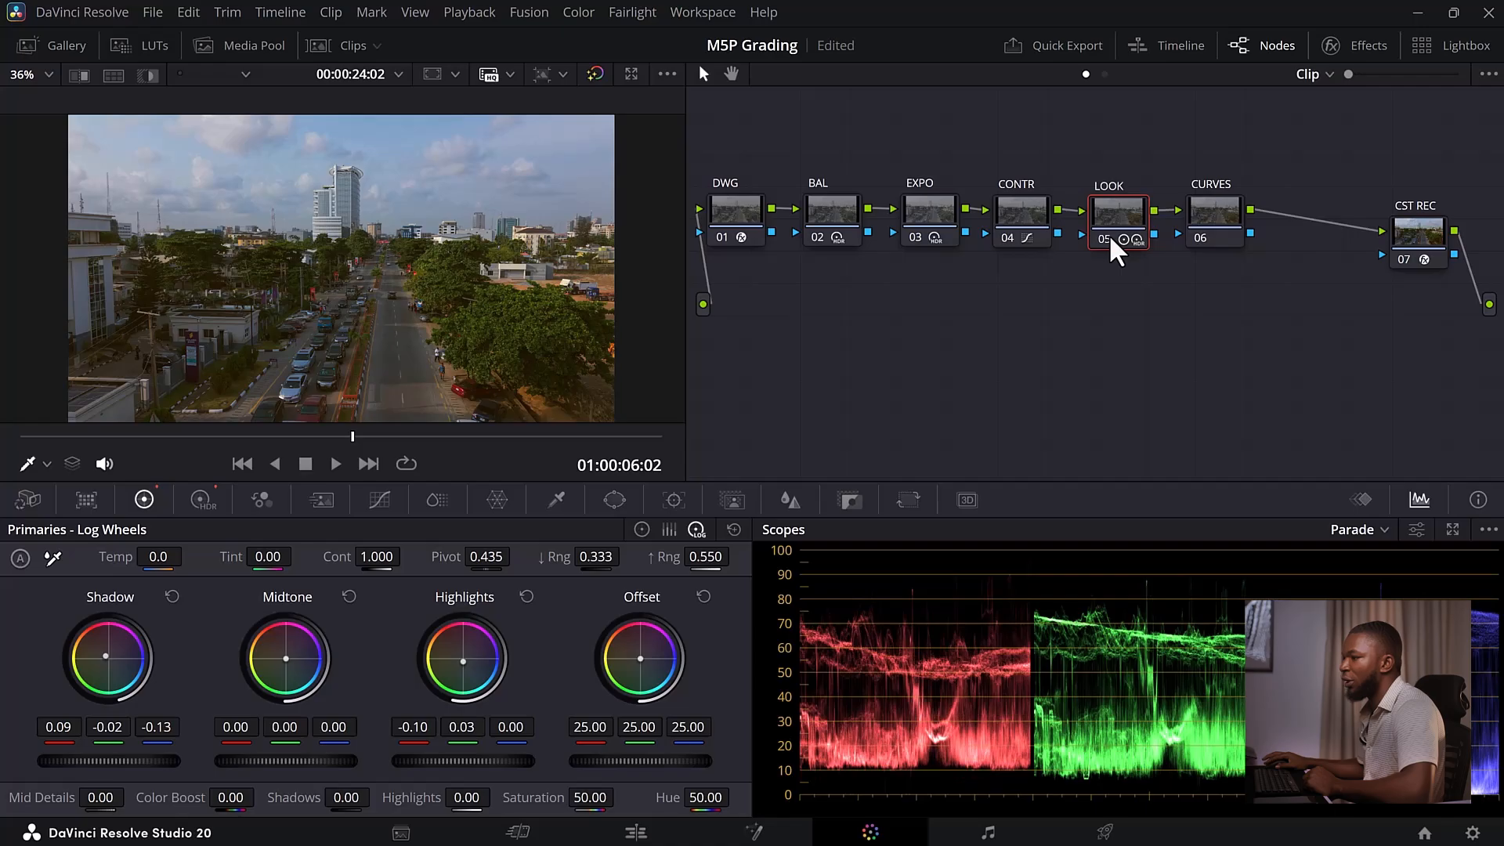
{"action": "key", "text": "ctrl+d"}
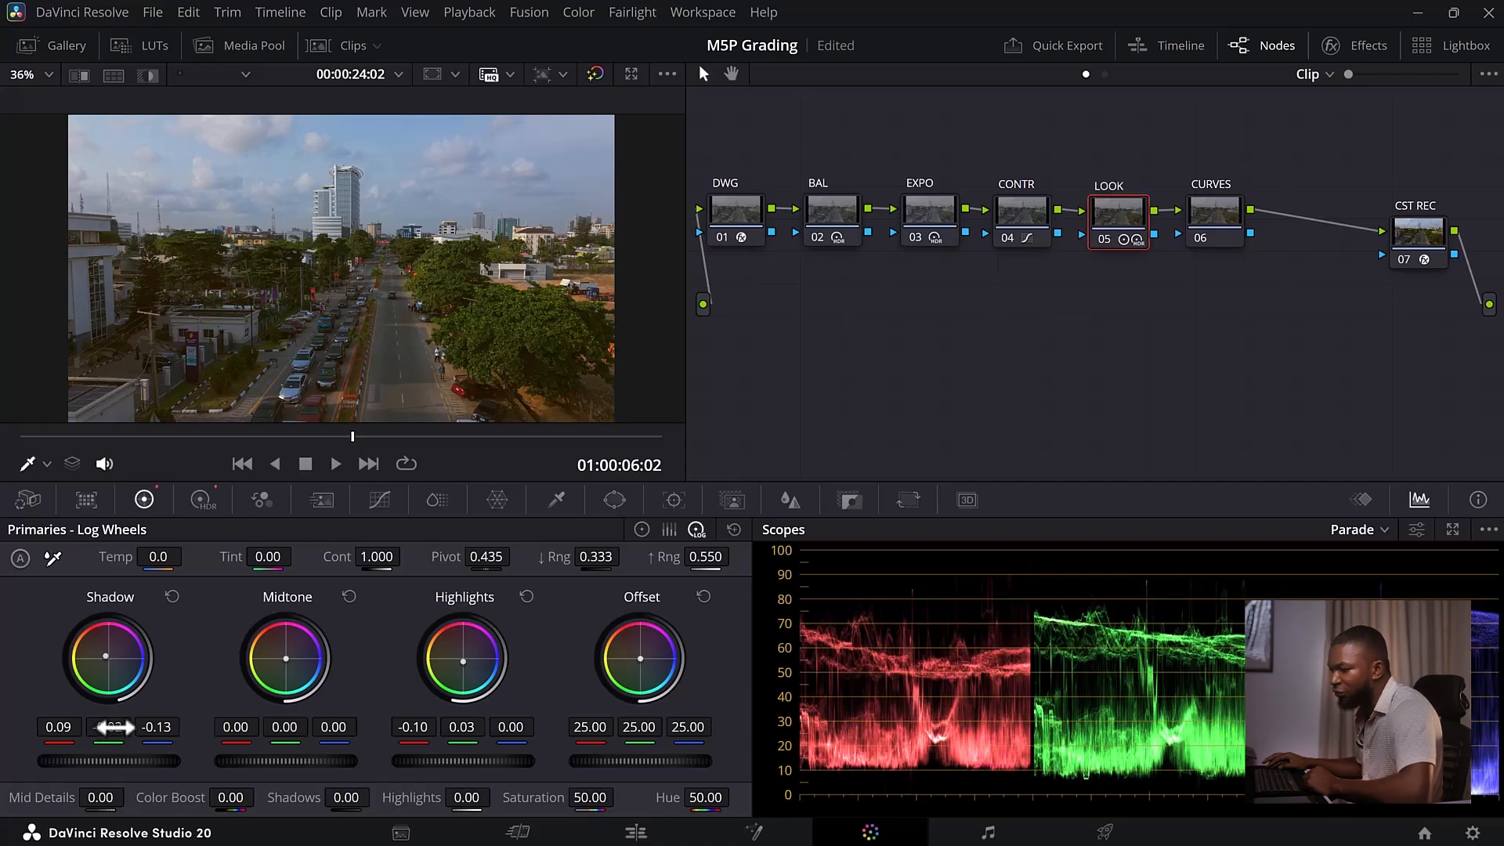
Refine the LOOK node's log Shadow to red 0.08 and green -0.04, and toggle the node to compare the result
{"action": "mouse_move", "coordinate": [71, 731]}
{"action": "left_mouse_down"}
{"action": "mouse_move", "coordinate": [17, 731]}
{"action": "mouse_move", "coordinate": [111, 727]}
{"action": "left_mouse_up"}
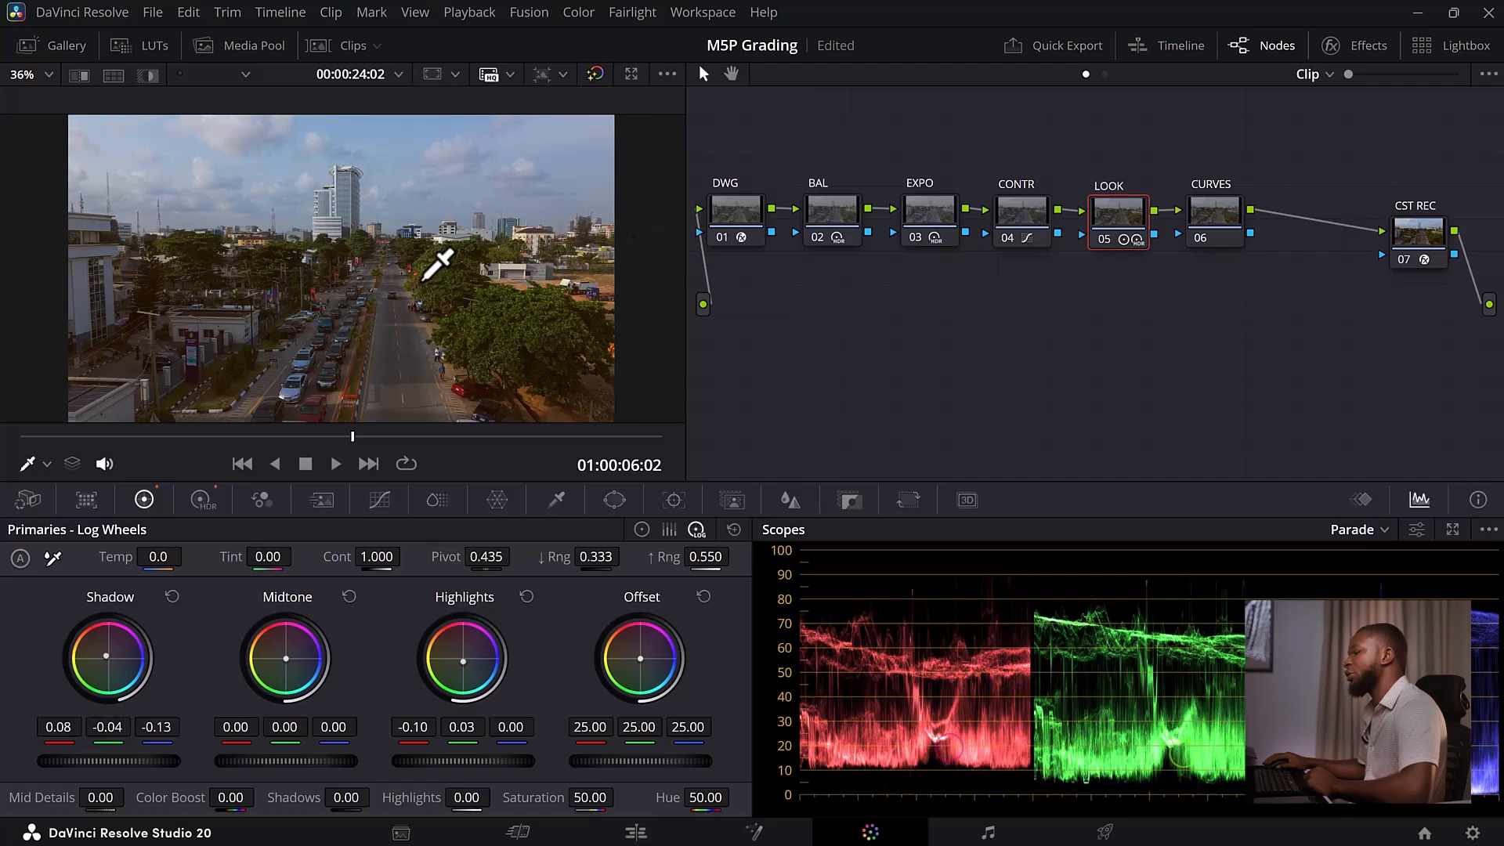
{"action": "left_click", "coordinate": [1101, 238]}
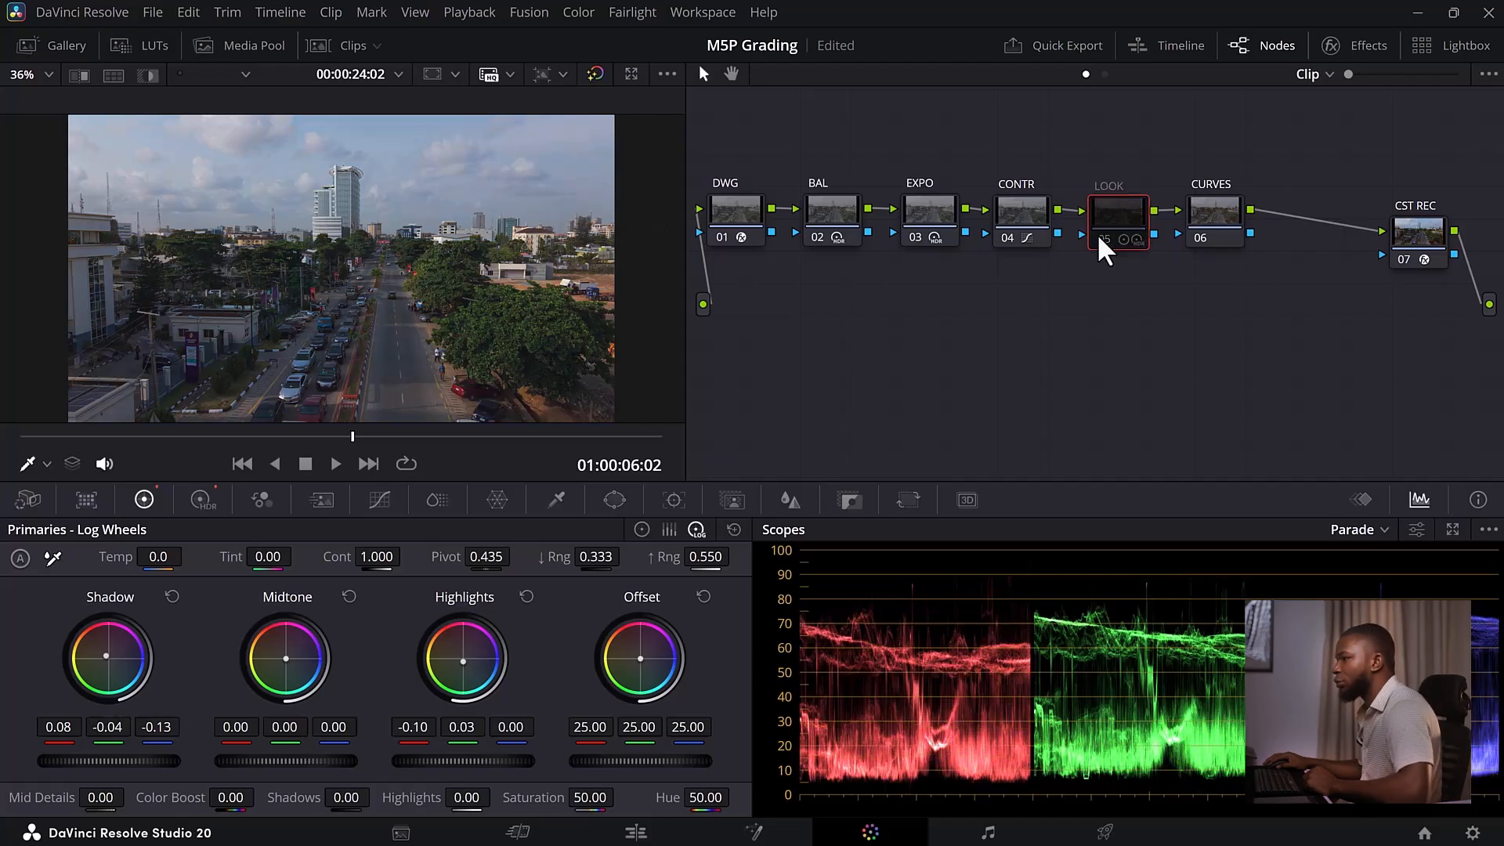
{"action": "left_click", "coordinate": [1098, 237]}
{"action": "left_click", "coordinate": [1098, 237]}
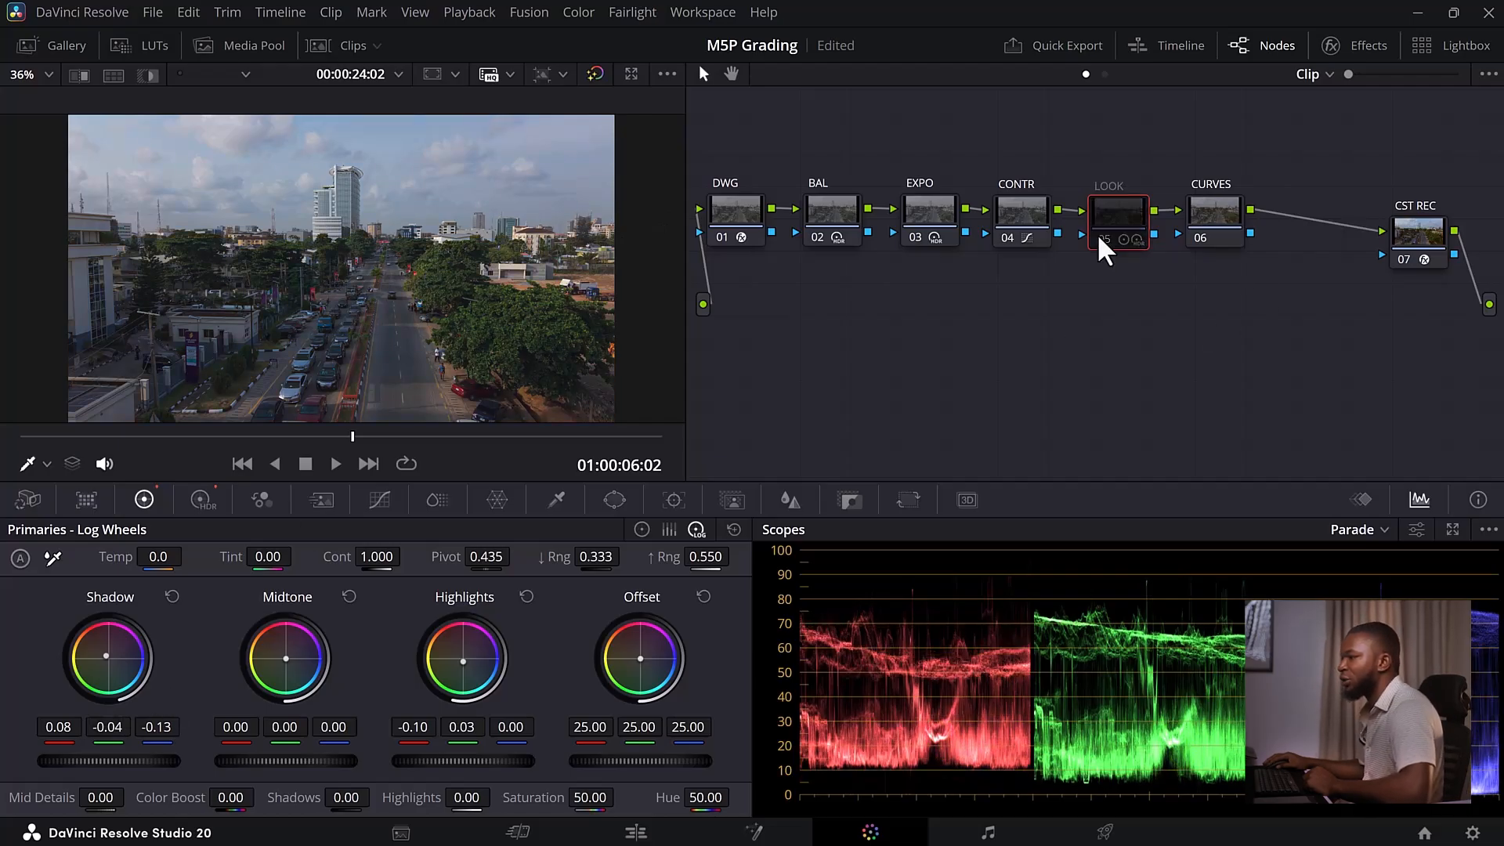
{"action": "left_click", "coordinate": [1098, 237]}
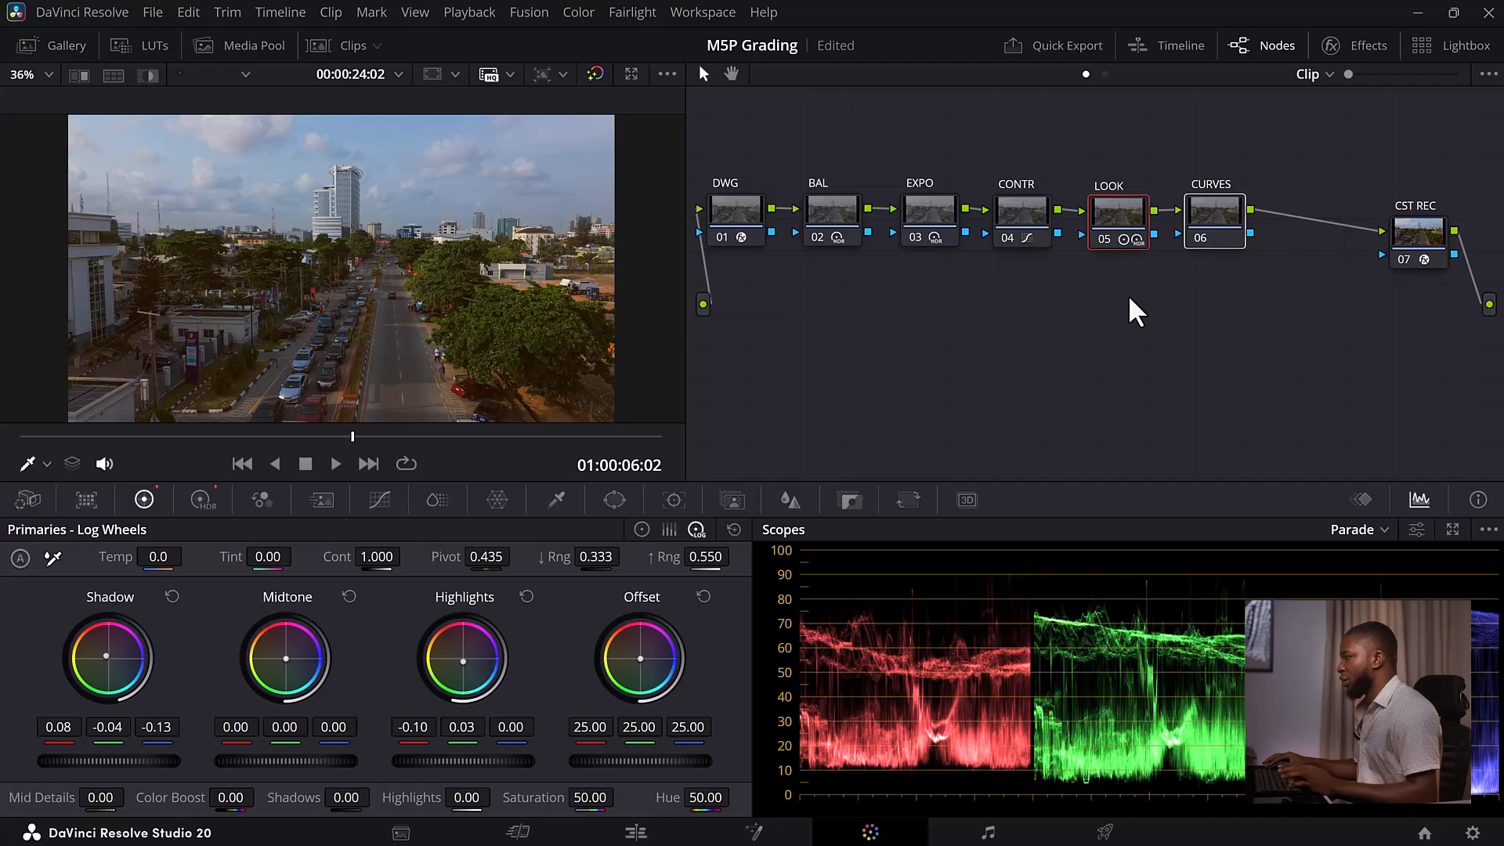
Select the CURVES node, save the project and open the Hue Vs Sat curve for that node
{"action": "left_click", "coordinate": [1221, 223]}
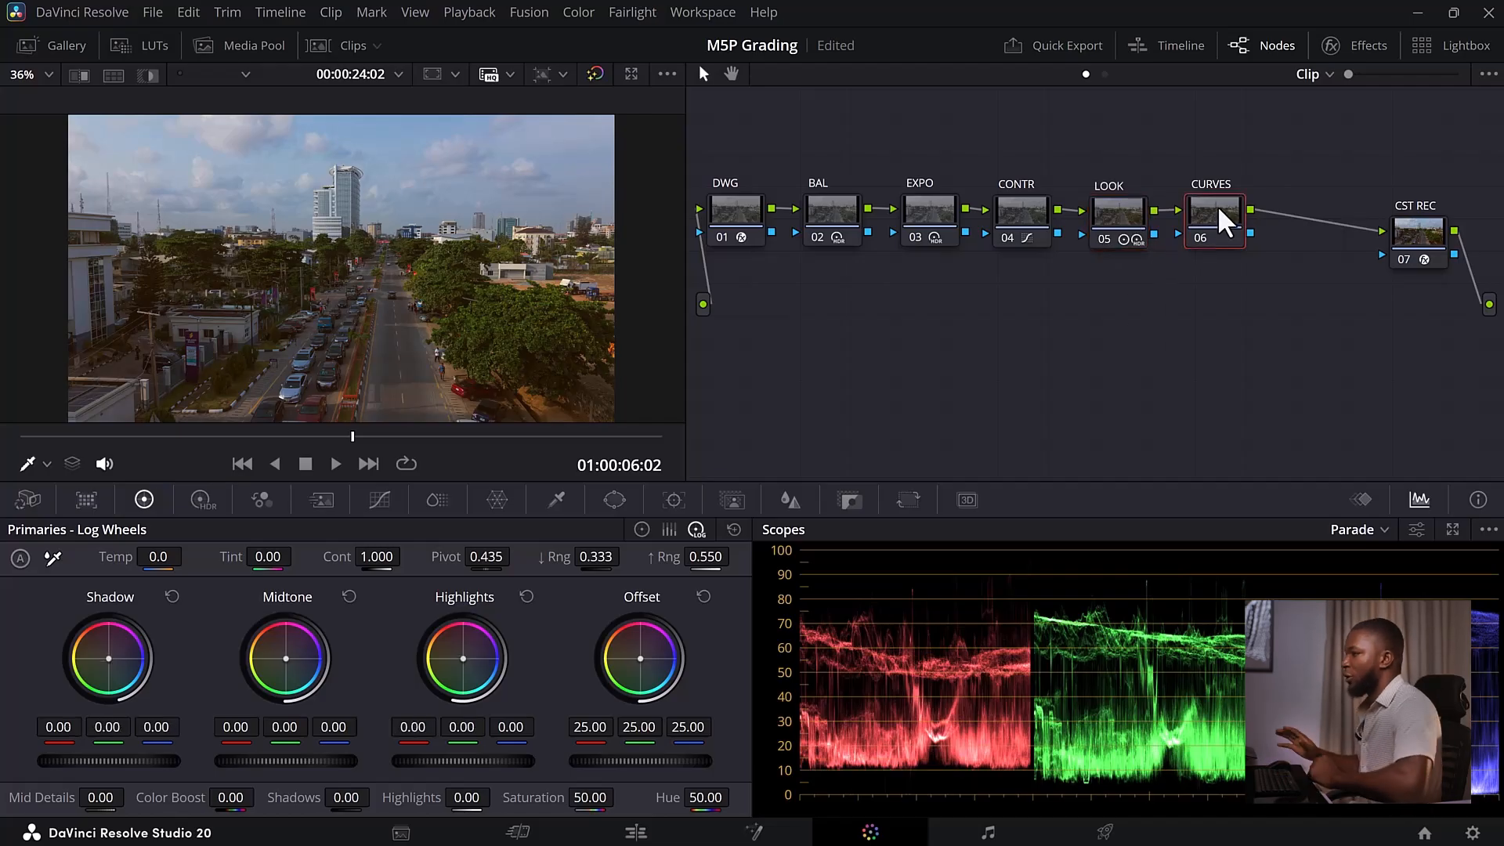
{"action": "key", "text": "ctrl+s"}
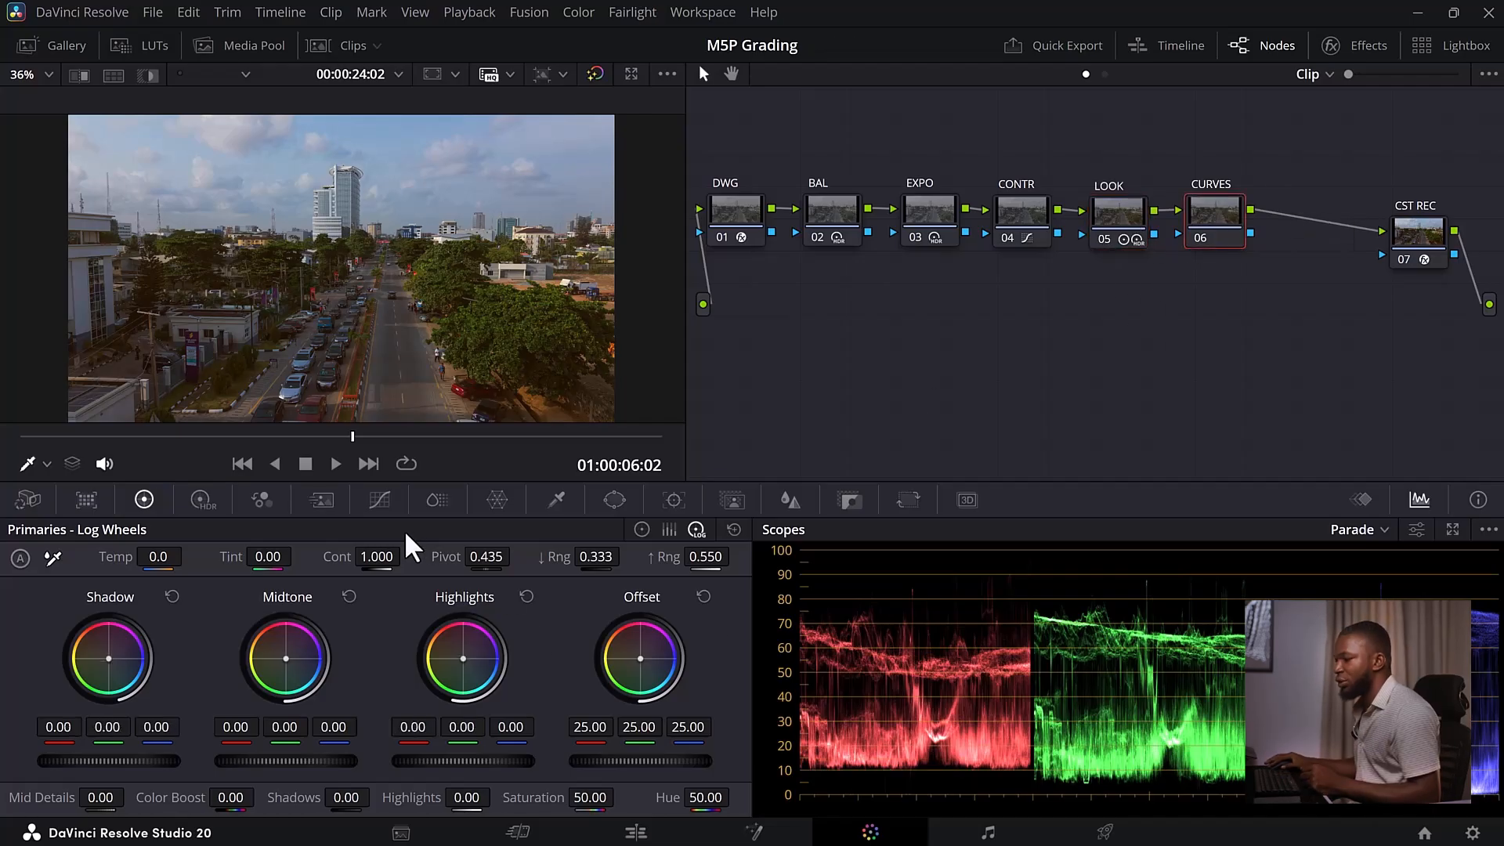
{"action": "left_click", "coordinate": [383, 497]}
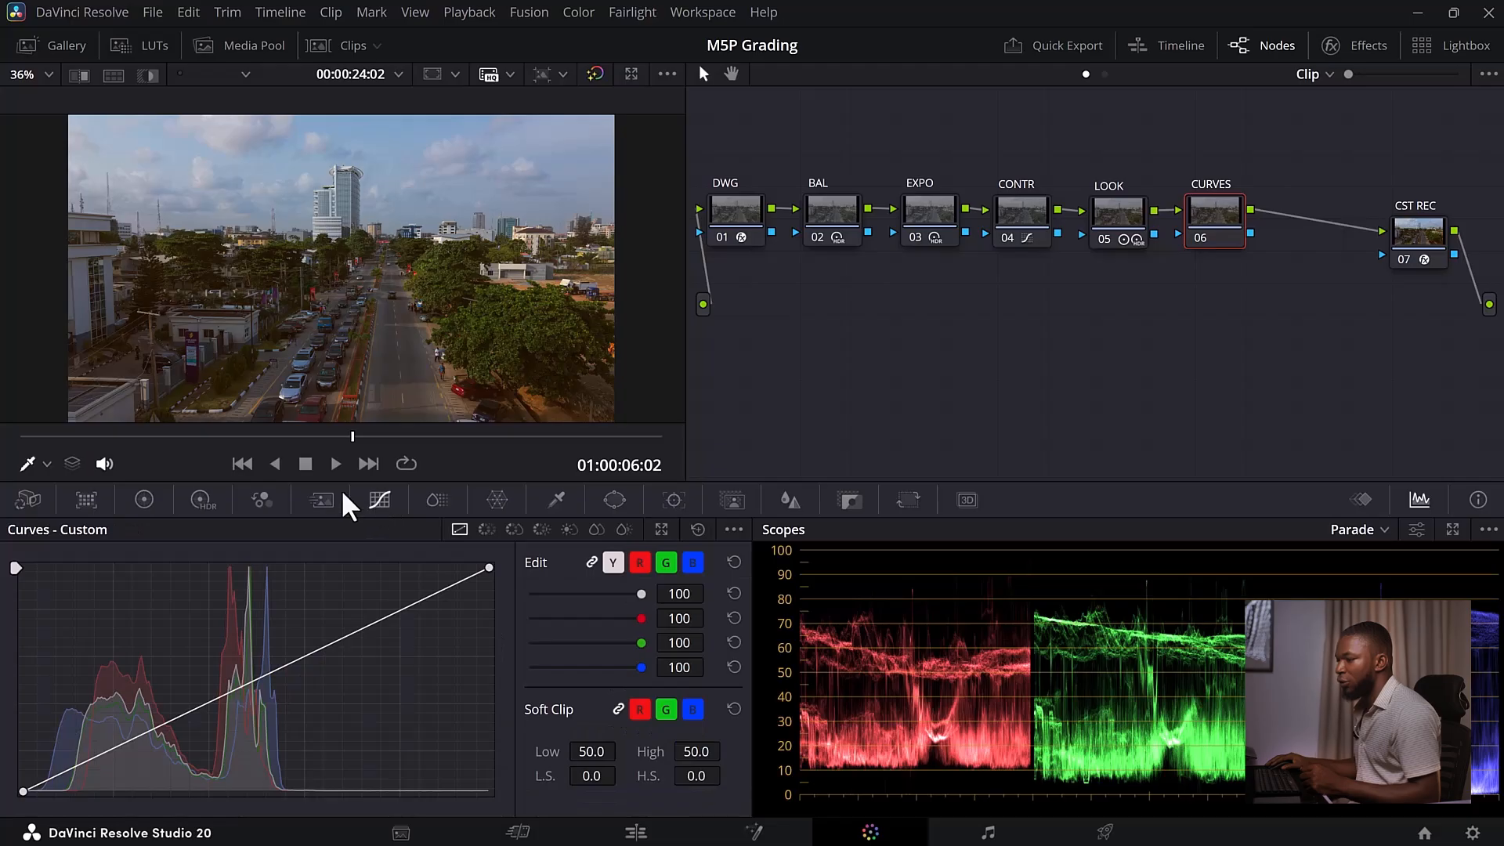
{"action": "left_click", "coordinate": [487, 530]}
{"action": "left_click", "coordinate": [514, 530]}
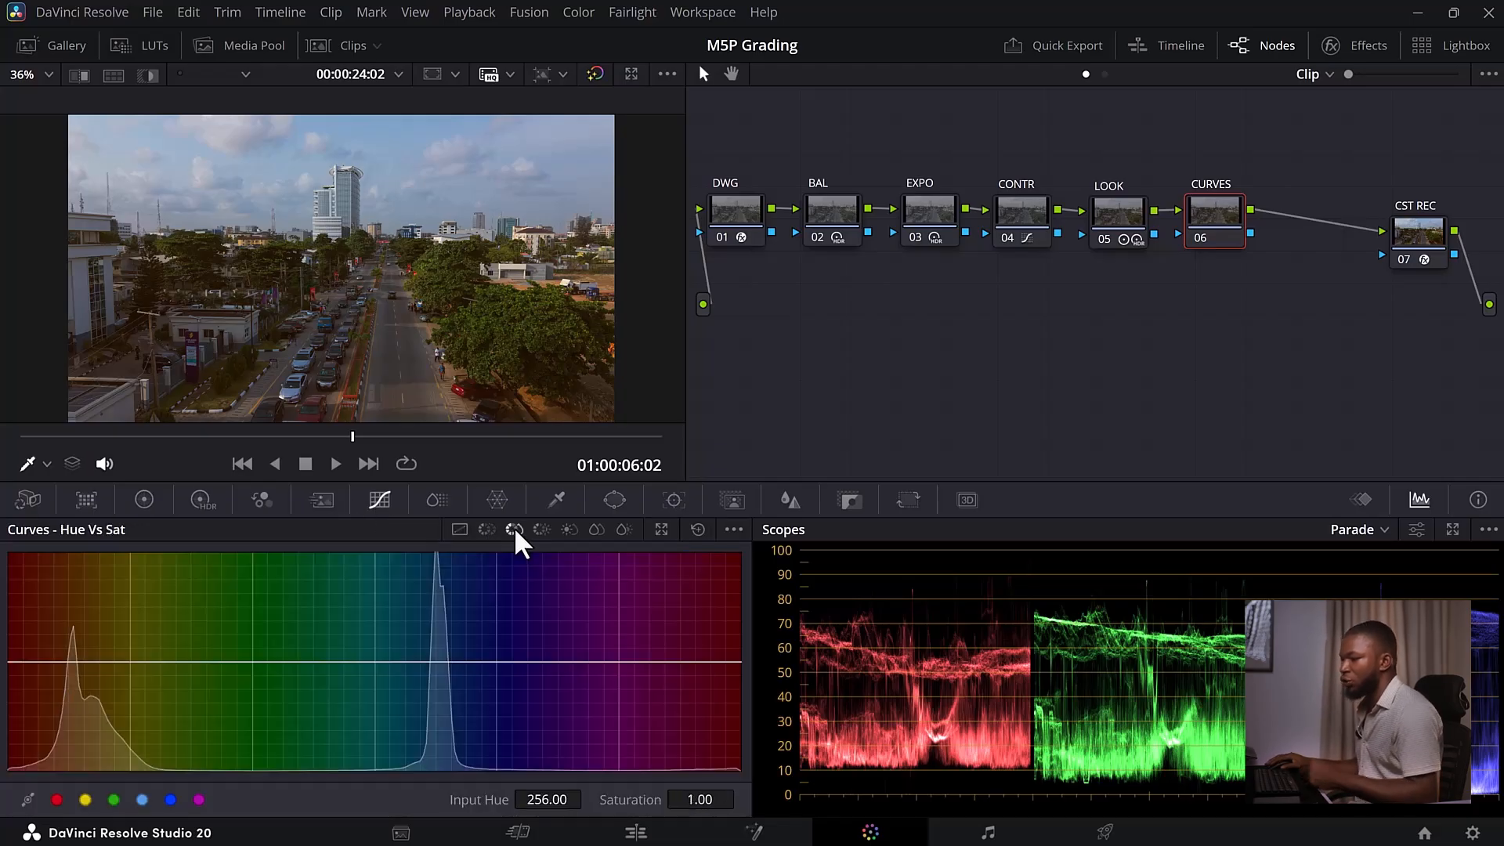
Sample the tree foliage in the viewer and lower its Hue Vs Sat point to saturation 0.37 at input hue 315.04
{"action": "scroll", "coordinate": [462, 295], "scroll_direction": "up", "scroll_amount": 1}
{"action": "scroll", "coordinate": [473, 282], "scroll_direction": "down", "scroll_amount": 1}
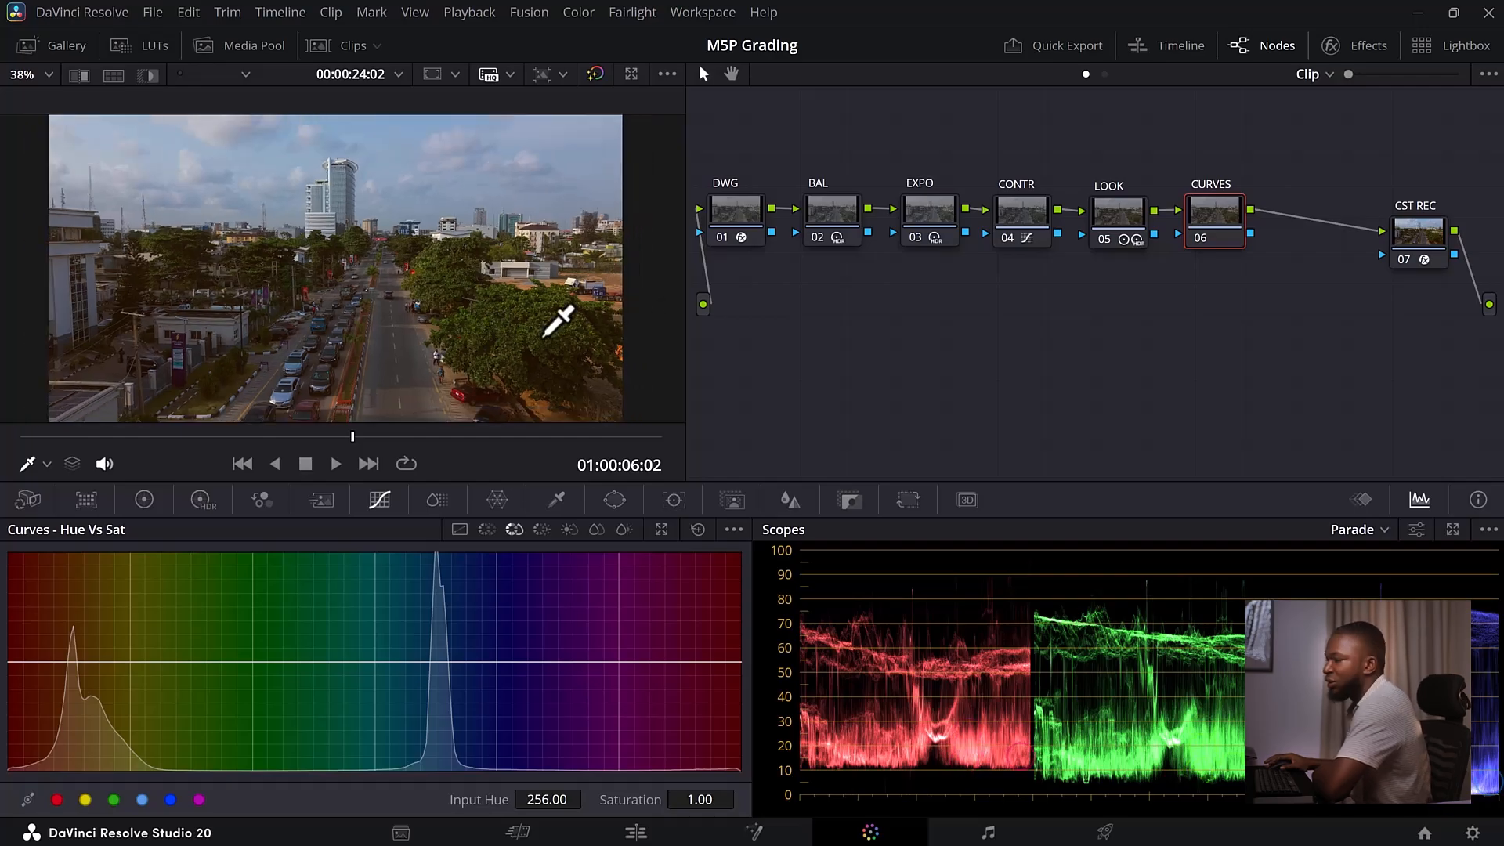
{"action": "left_click", "coordinate": [503, 300]}
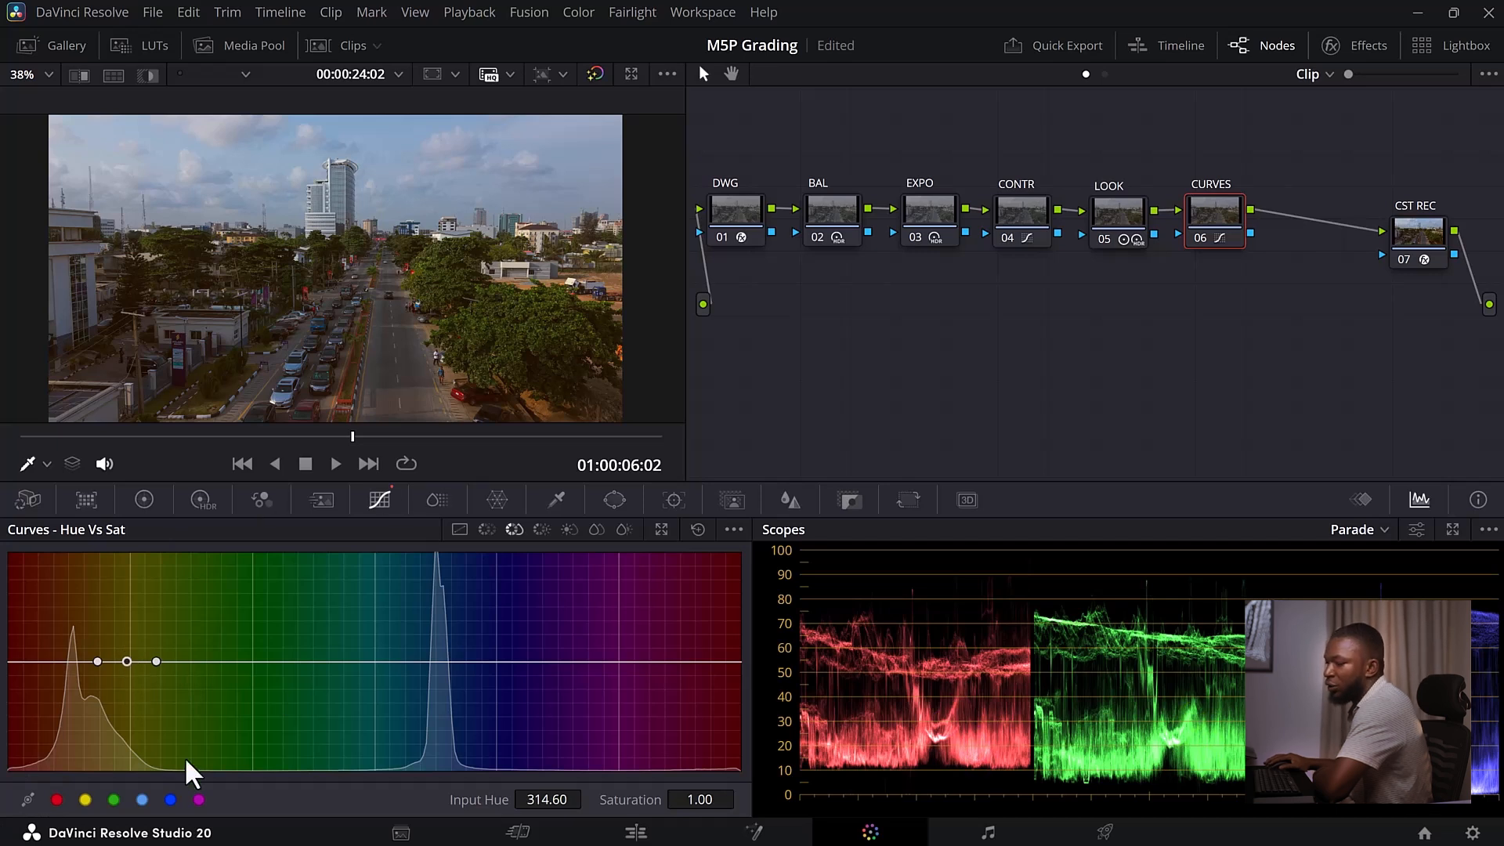
{"action": "left_click_drag", "start_coordinate": [126, 659], "coordinate": [127, 729]}
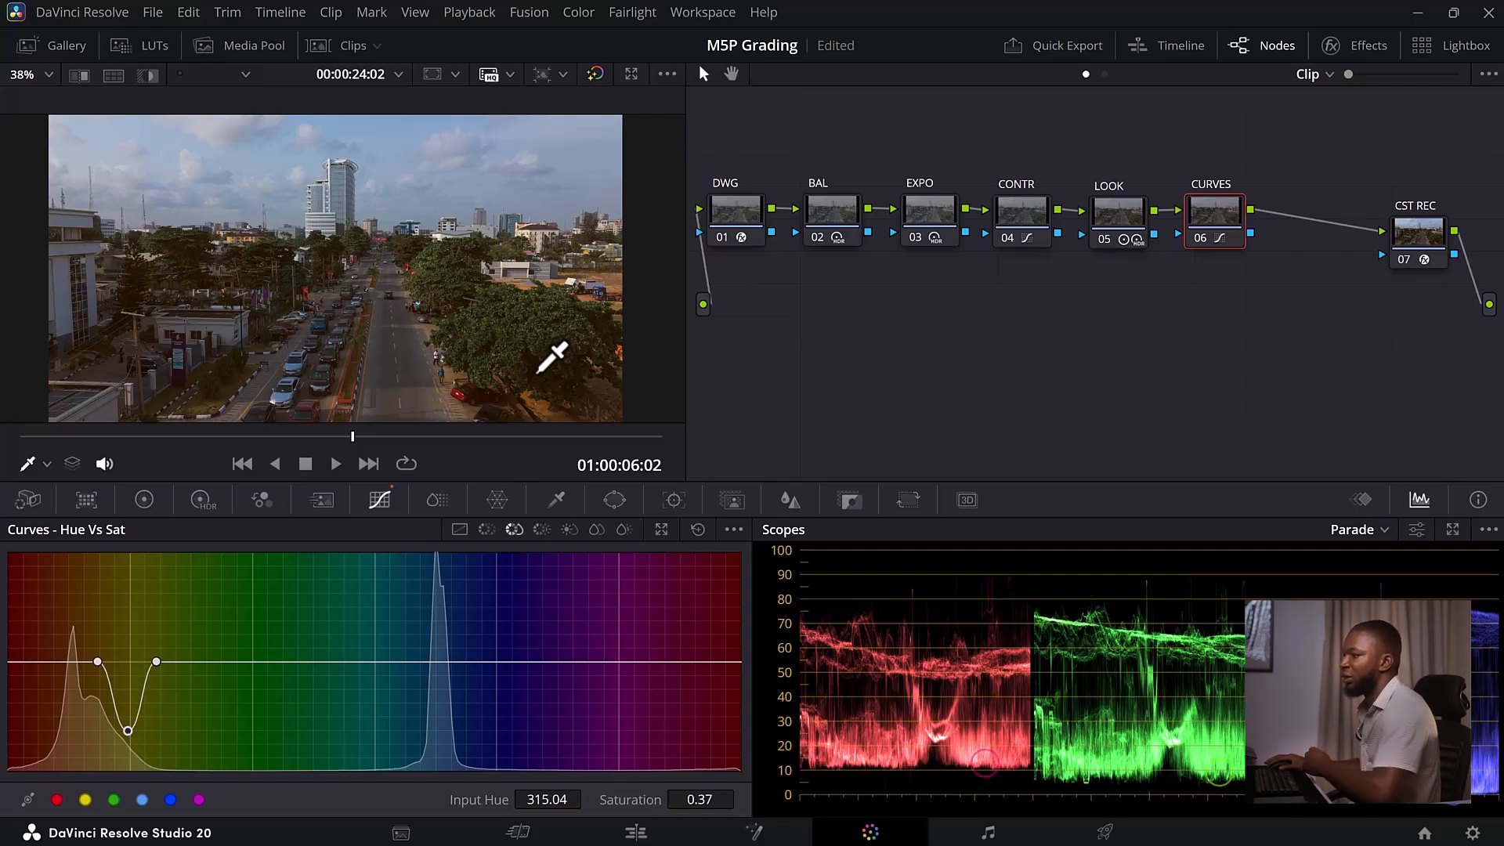
Toggle the CURVES node to compare the shot with and without the foliage desaturation, and inspect the trees up close
{"action": "left_click", "coordinate": [1202, 238]}
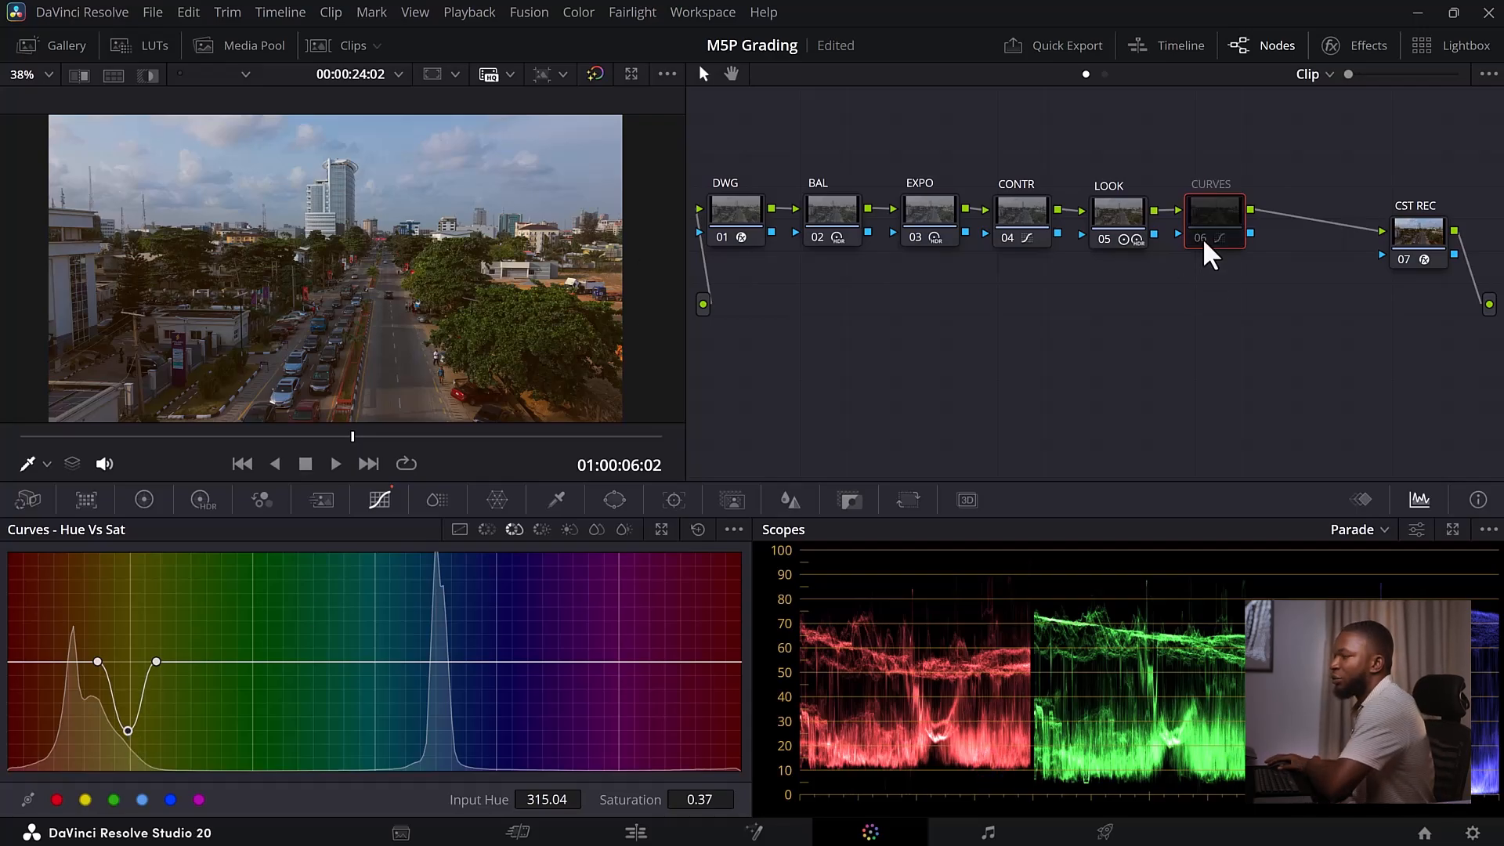
{"action": "left_click", "coordinate": [1202, 238]}
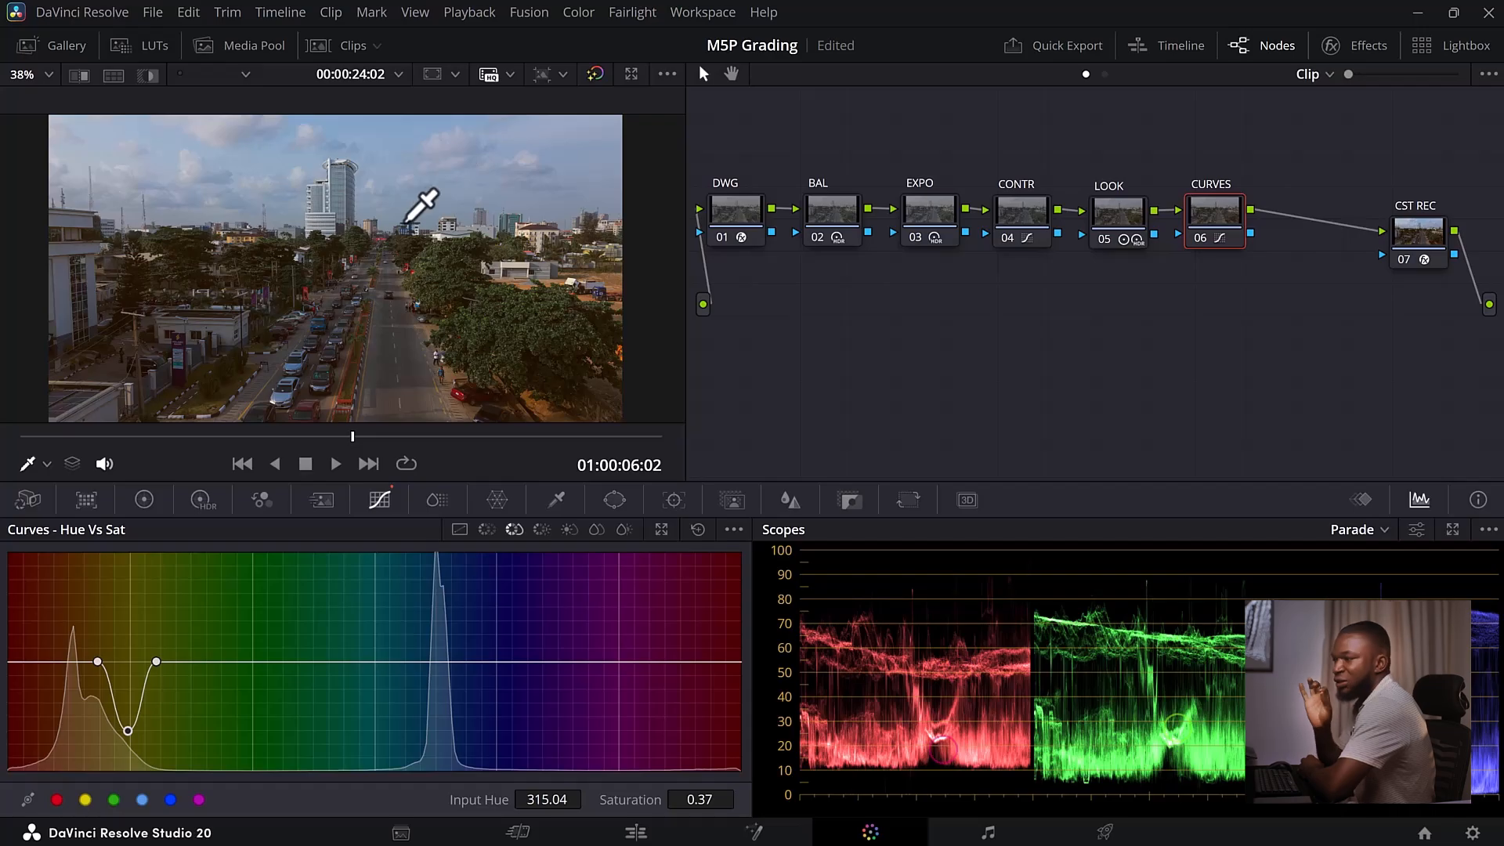
{"action": "scroll", "coordinate": [442, 295], "scroll_direction": "up", "scroll_amount": 2}
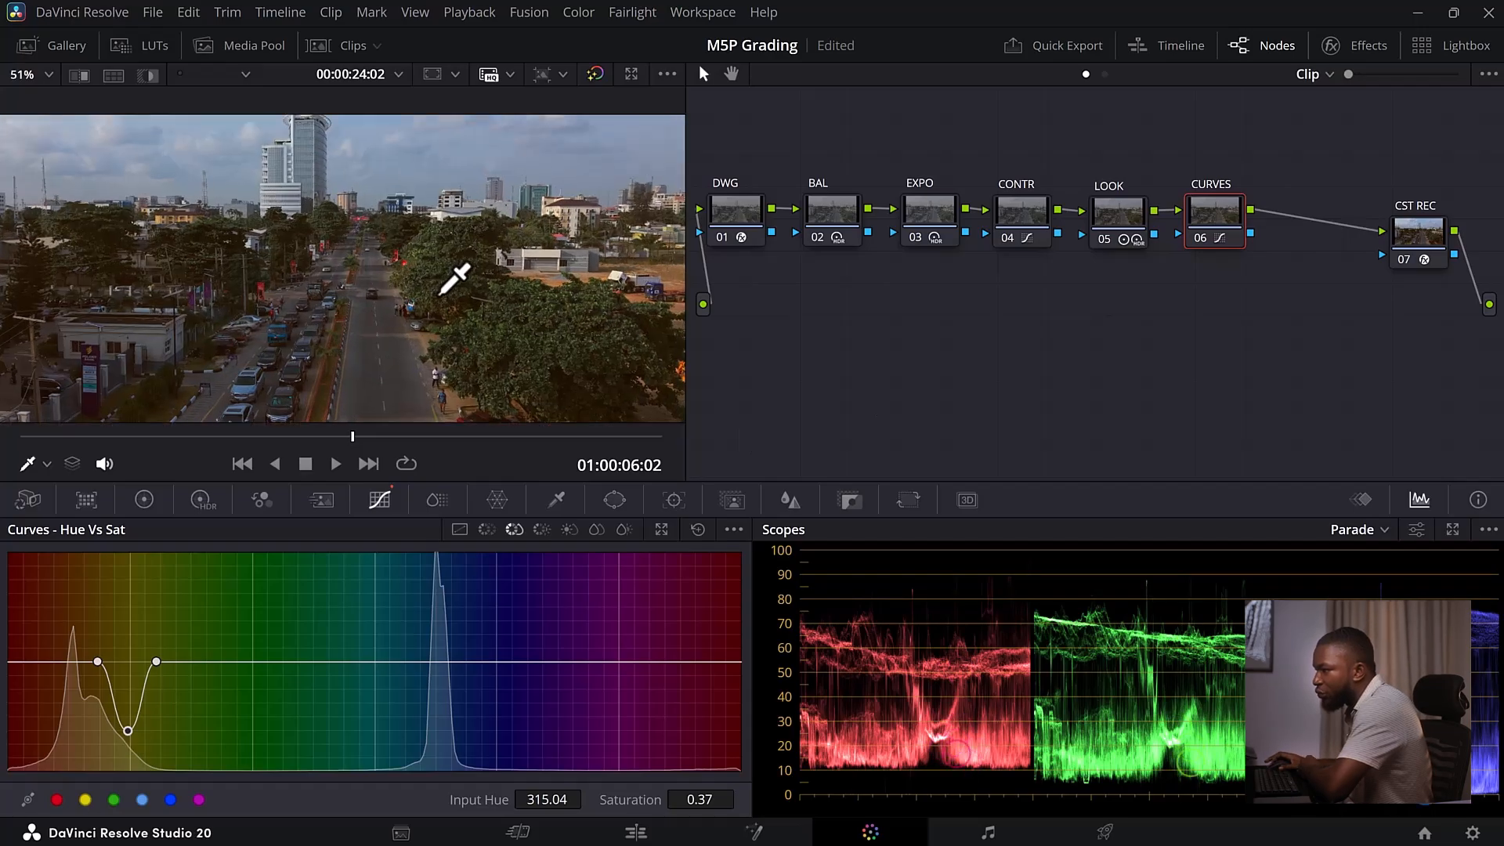
{"action": "scroll", "coordinate": [455, 278], "scroll_direction": "up", "scroll_amount": 1}
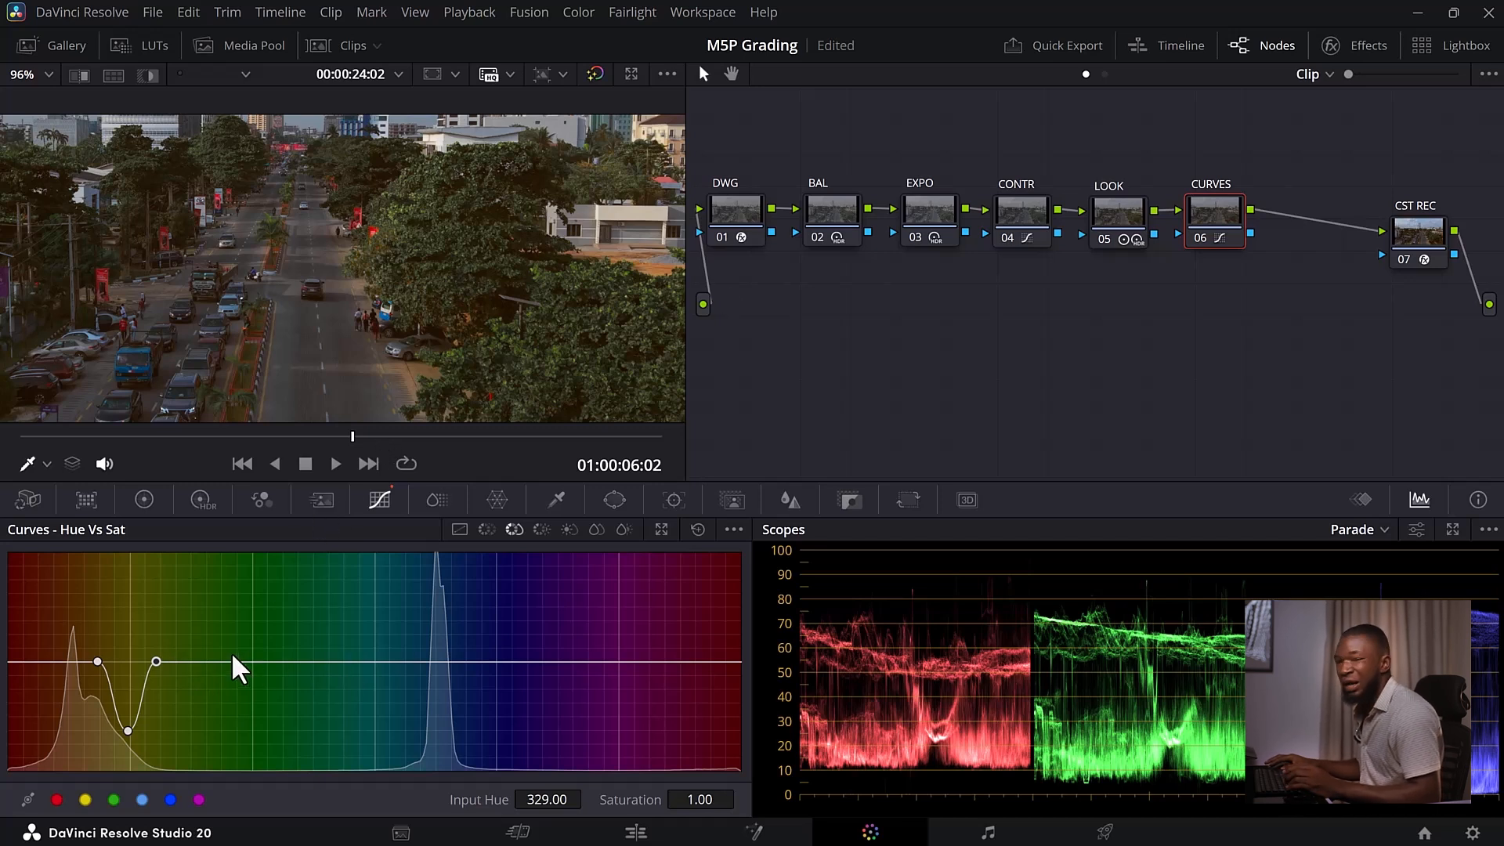
Broaden the foliage dip on the Hue Vs Sat curve toward green with an extra point, lowering its neighbour to about saturation 0.61 near input hue 334.72
{"action": "left_click", "coordinate": [189, 662]}
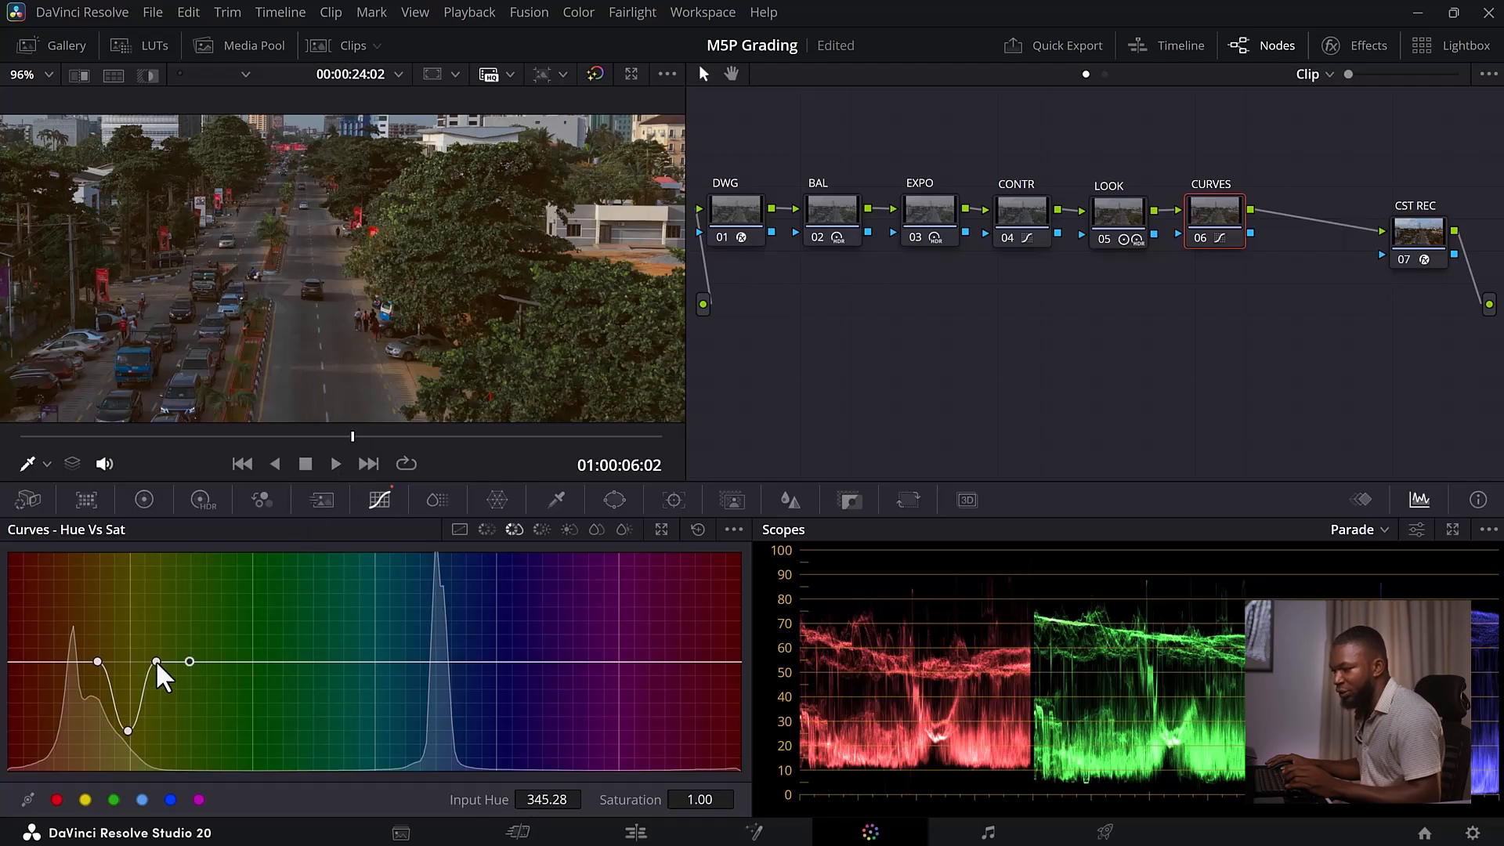
{"action": "left_click_drag", "start_coordinate": [157, 660], "coordinate": [167, 702]}
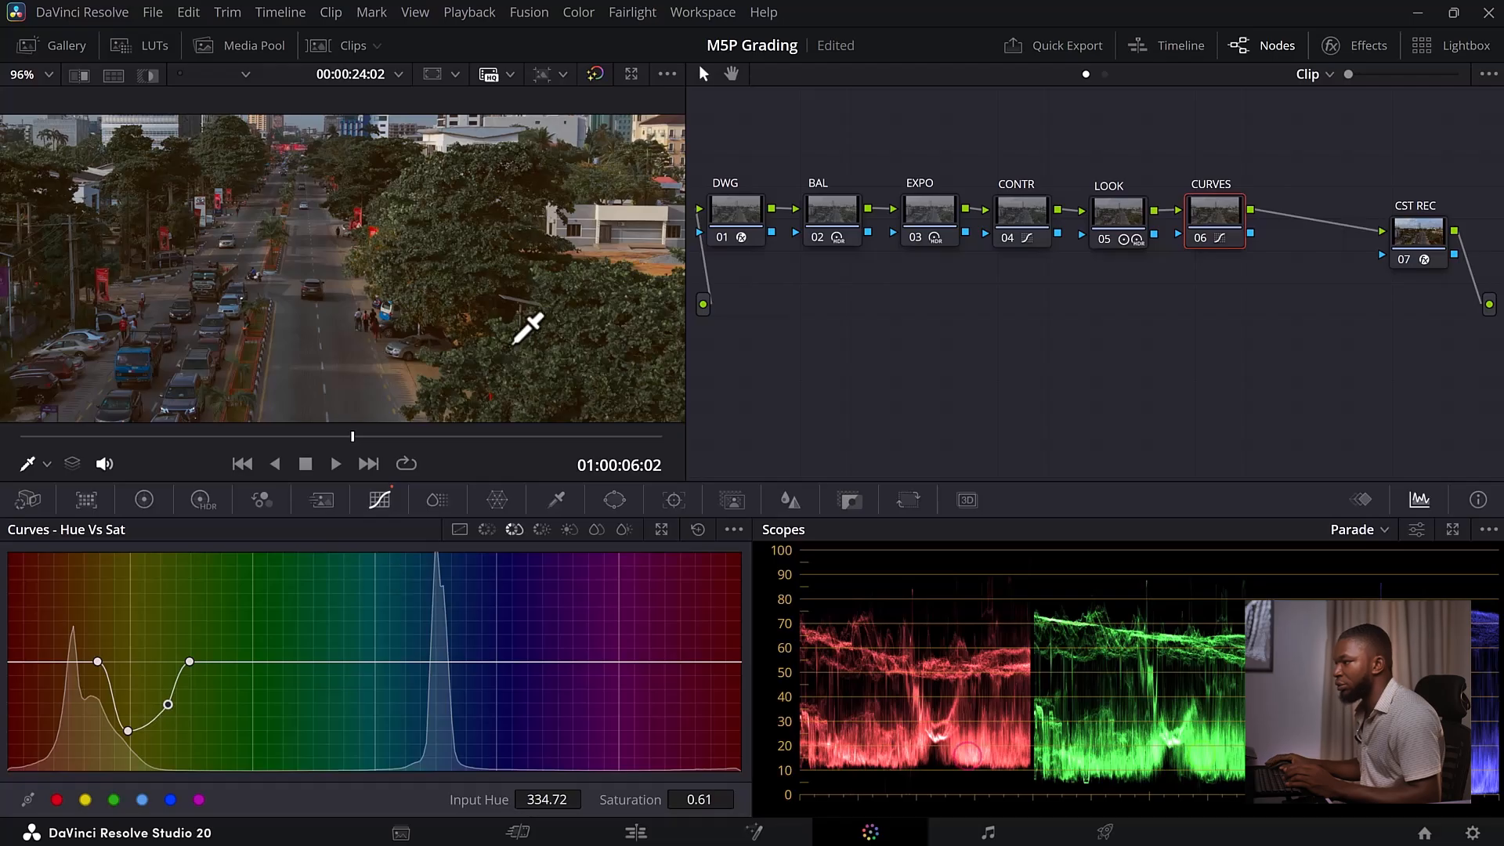
{"action": "scroll", "coordinate": [426, 208], "scroll_direction": "down", "scroll_amount": 6}
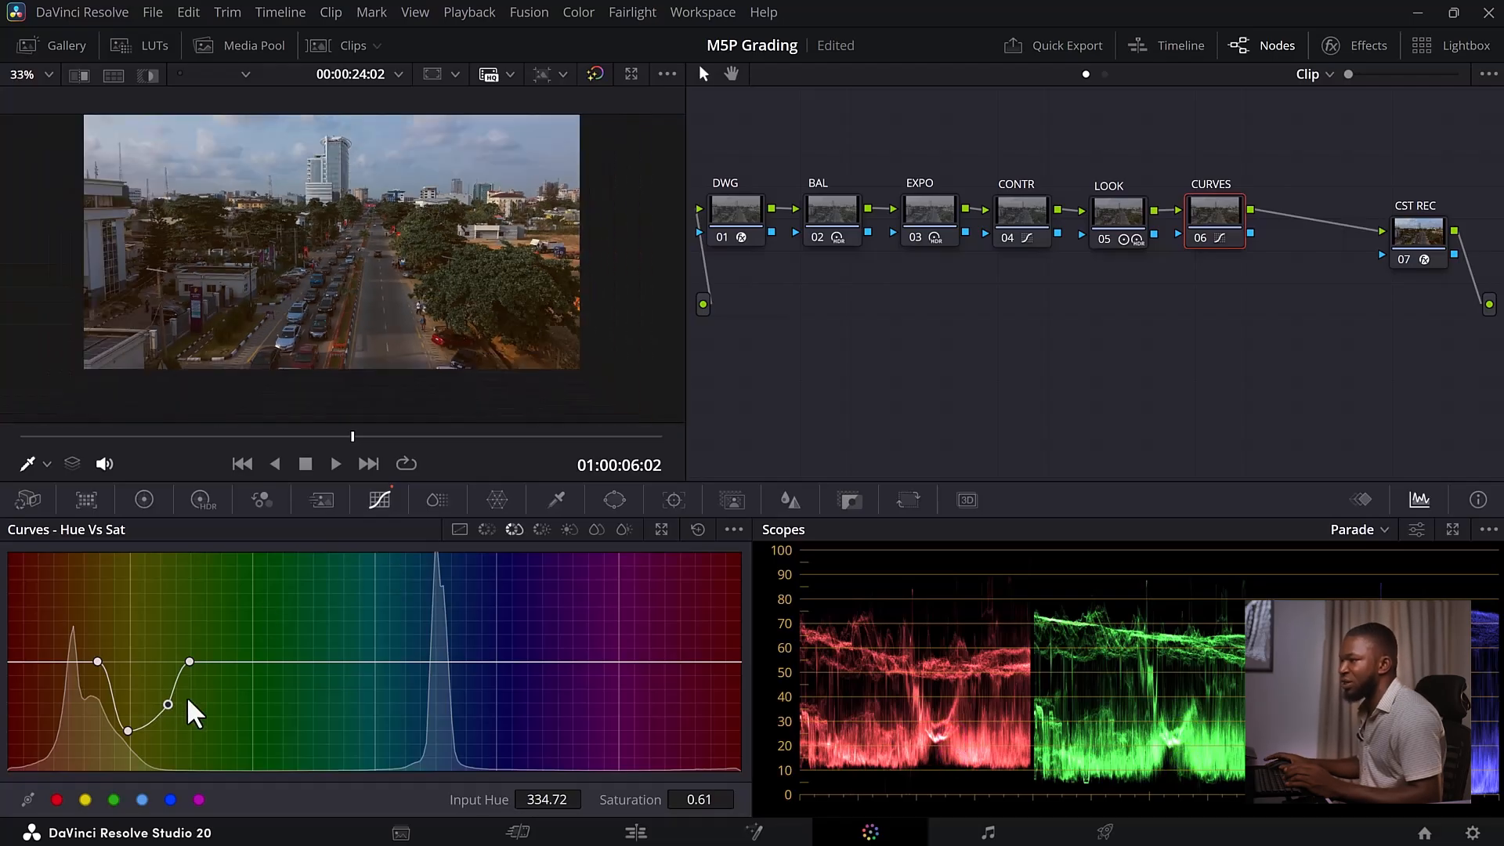
{"action": "left_click_drag", "start_coordinate": [168, 700], "coordinate": [164, 698]}
Sample the tree foliage for the Hue Vs Hue curve and set its point to hue rotate -7.20 at input hue 309.28
{"action": "left_click", "coordinate": [485, 529]}
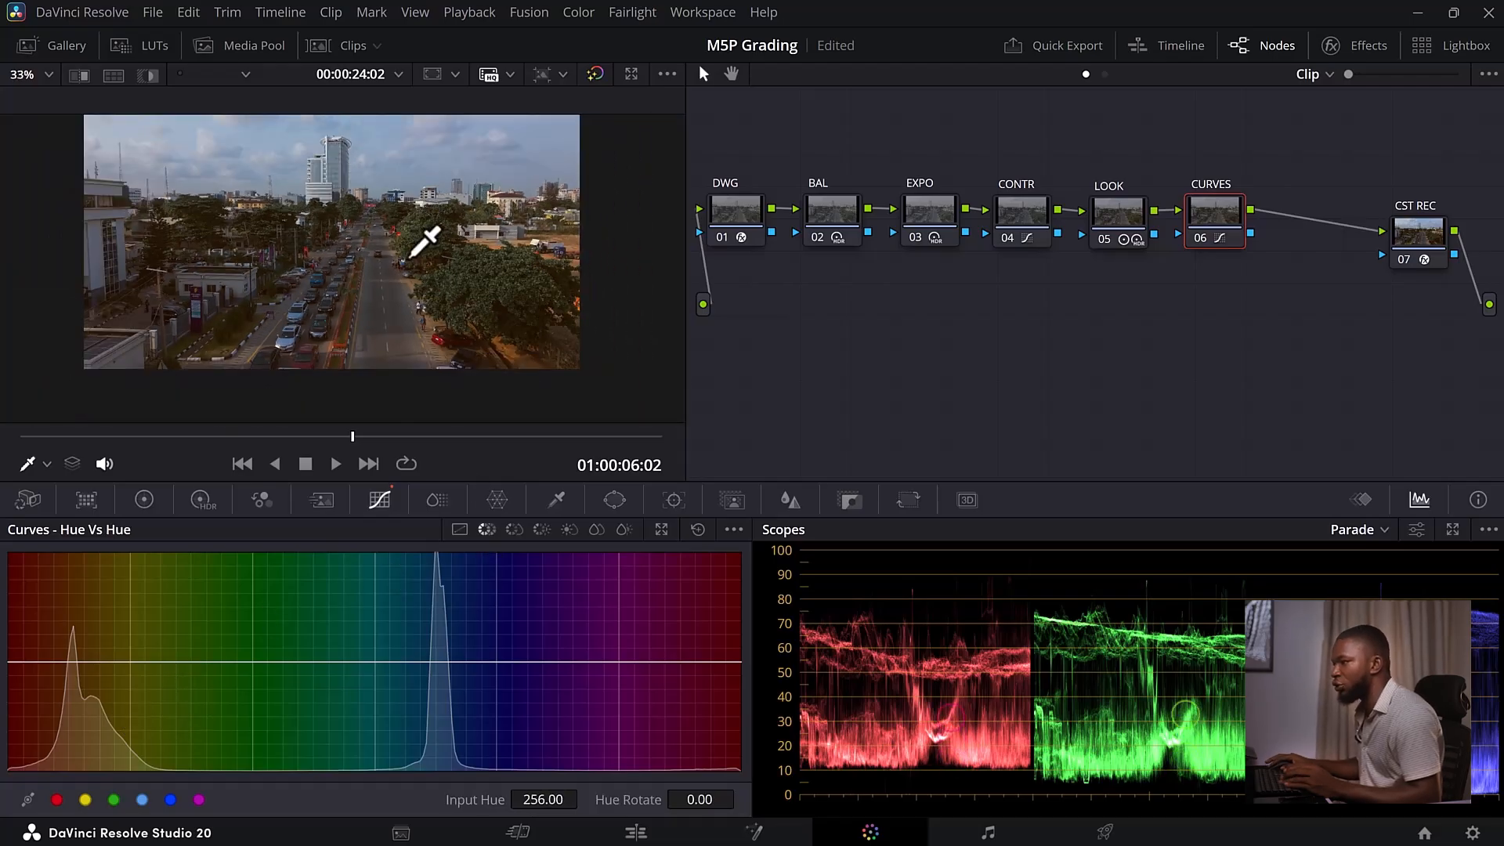
{"action": "scroll", "coordinate": [424, 241], "scroll_direction": "up", "scroll_amount": 4}
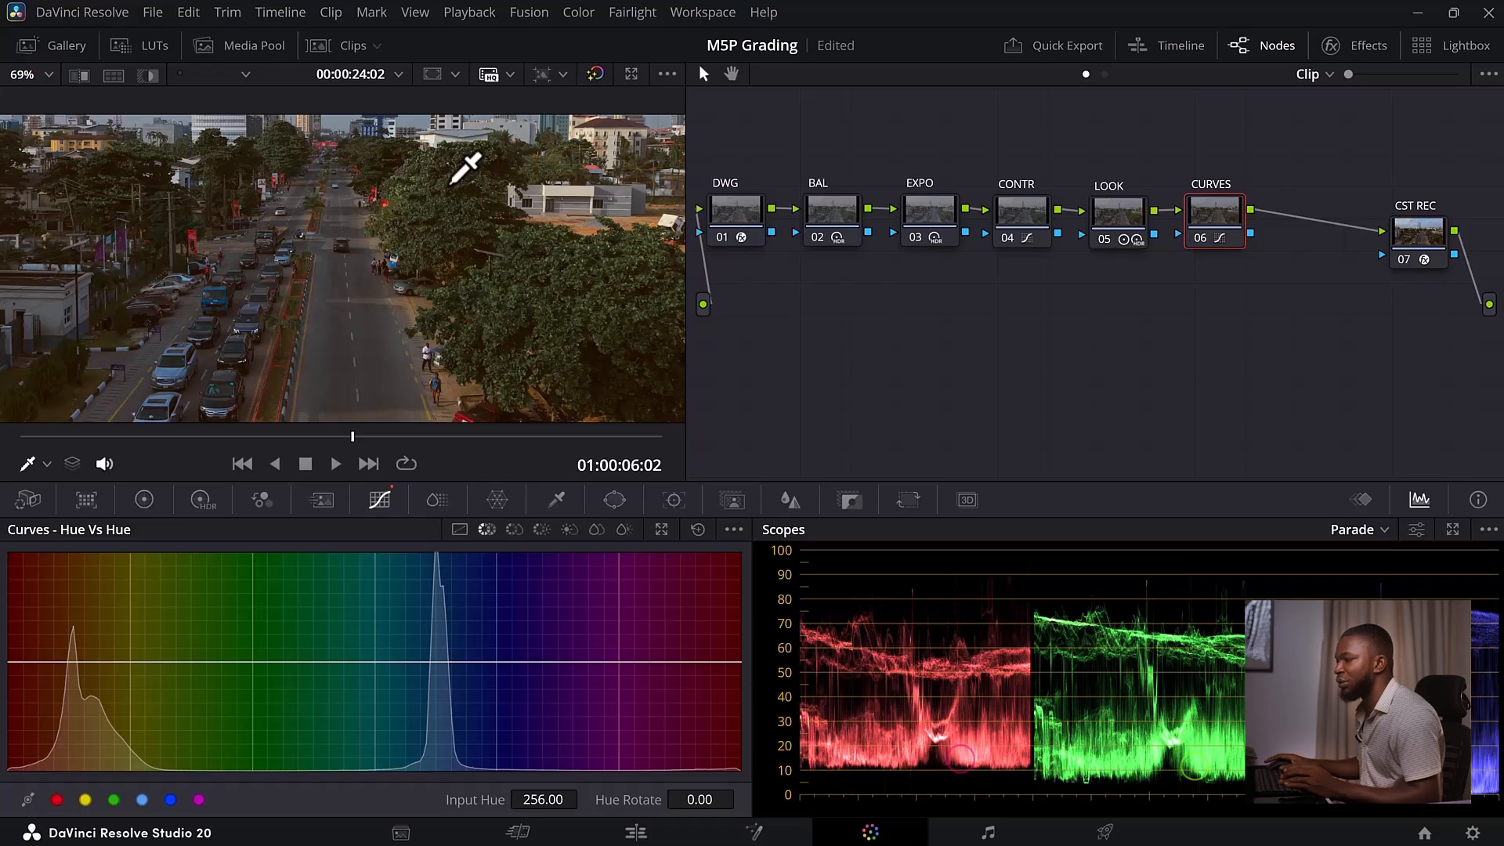
{"action": "left_click", "coordinate": [527, 281]}
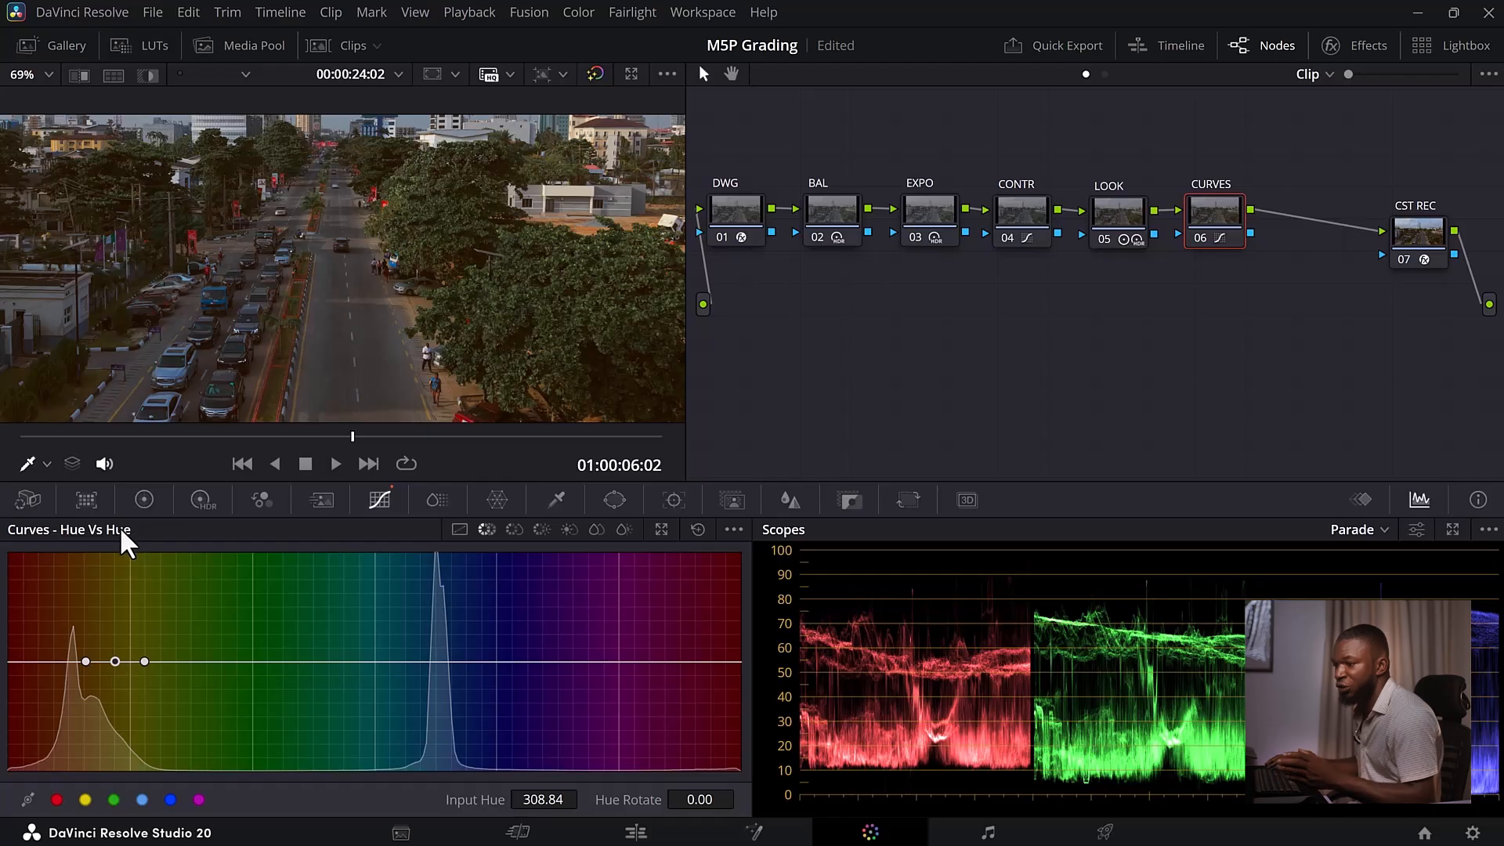
{"action": "mouse_move", "coordinate": [115, 659]}
{"action": "left_mouse_down"}
{"action": "mouse_move", "coordinate": [115, 632]}
{"action": "mouse_move", "coordinate": [121, 677]}
{"action": "left_mouse_up"}
{"action": "scroll", "coordinate": [418, 235], "scroll_direction": "down", "scroll_amount": 2}
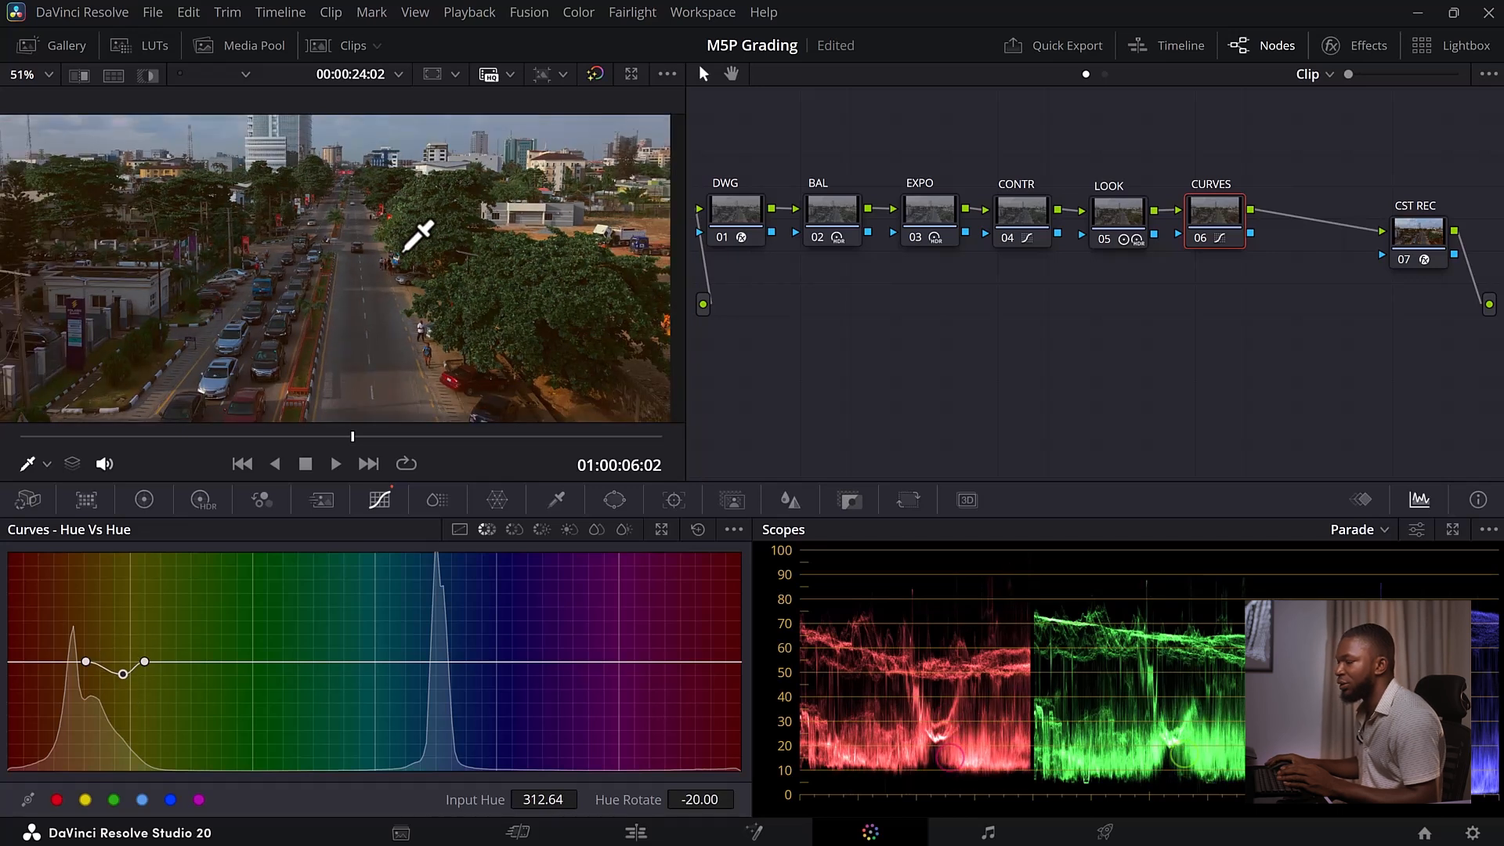
{"action": "scroll", "coordinate": [418, 235], "scroll_direction": "down", "scroll_amount": 2}
{"action": "left_click_drag", "start_coordinate": [114, 675], "coordinate": [116, 666]}
Inspect the foliage up close and toggle the CURVES node to compare its color with and without the adjustments
{"action": "scroll", "coordinate": [474, 204], "scroll_direction": "up", "scroll_amount": 4}
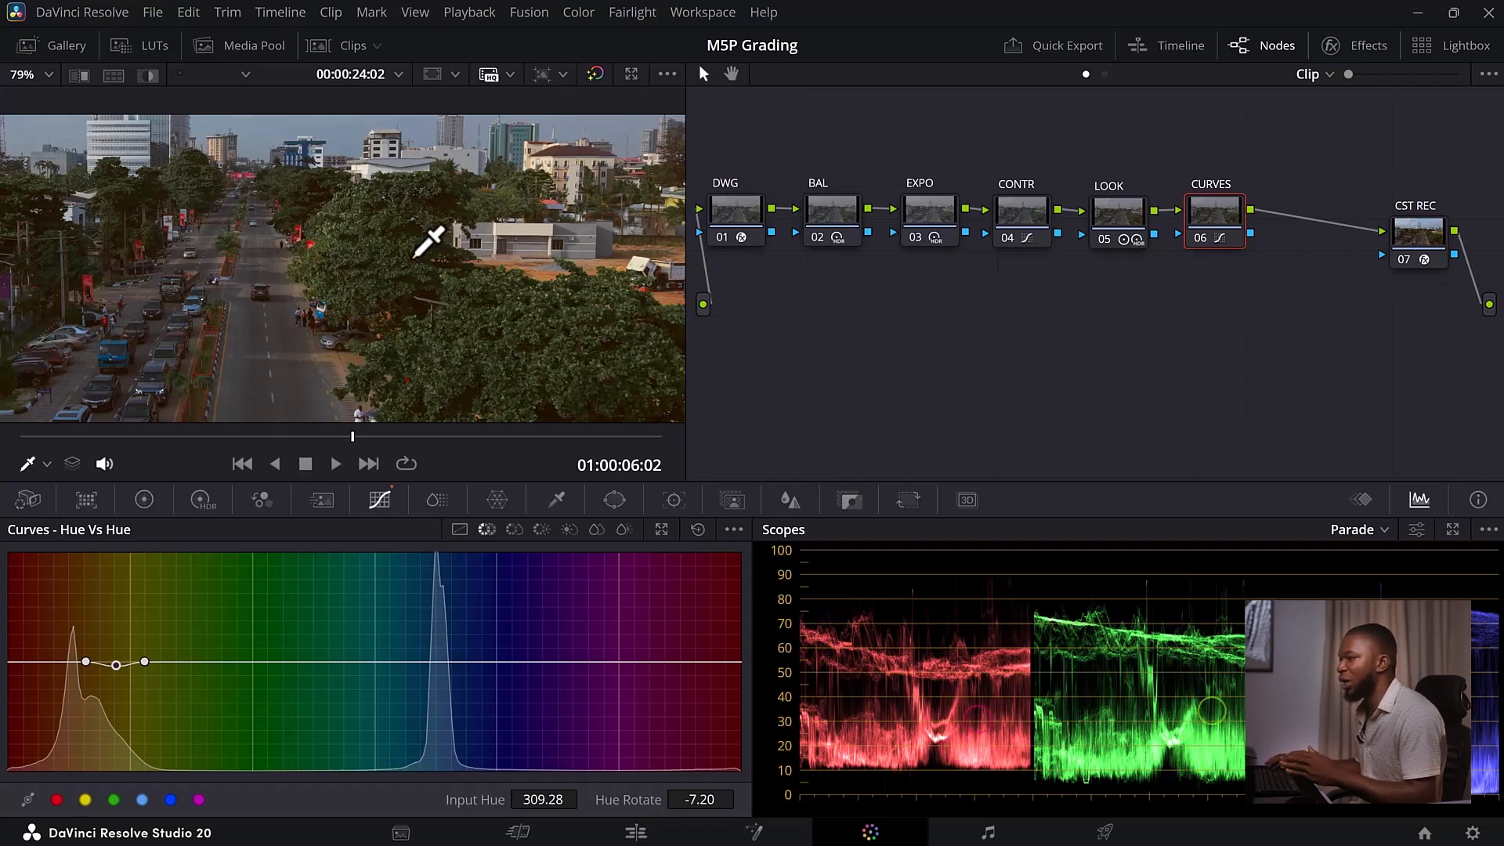
{"action": "scroll", "coordinate": [429, 242], "scroll_direction": "down", "scroll_amount": 1}
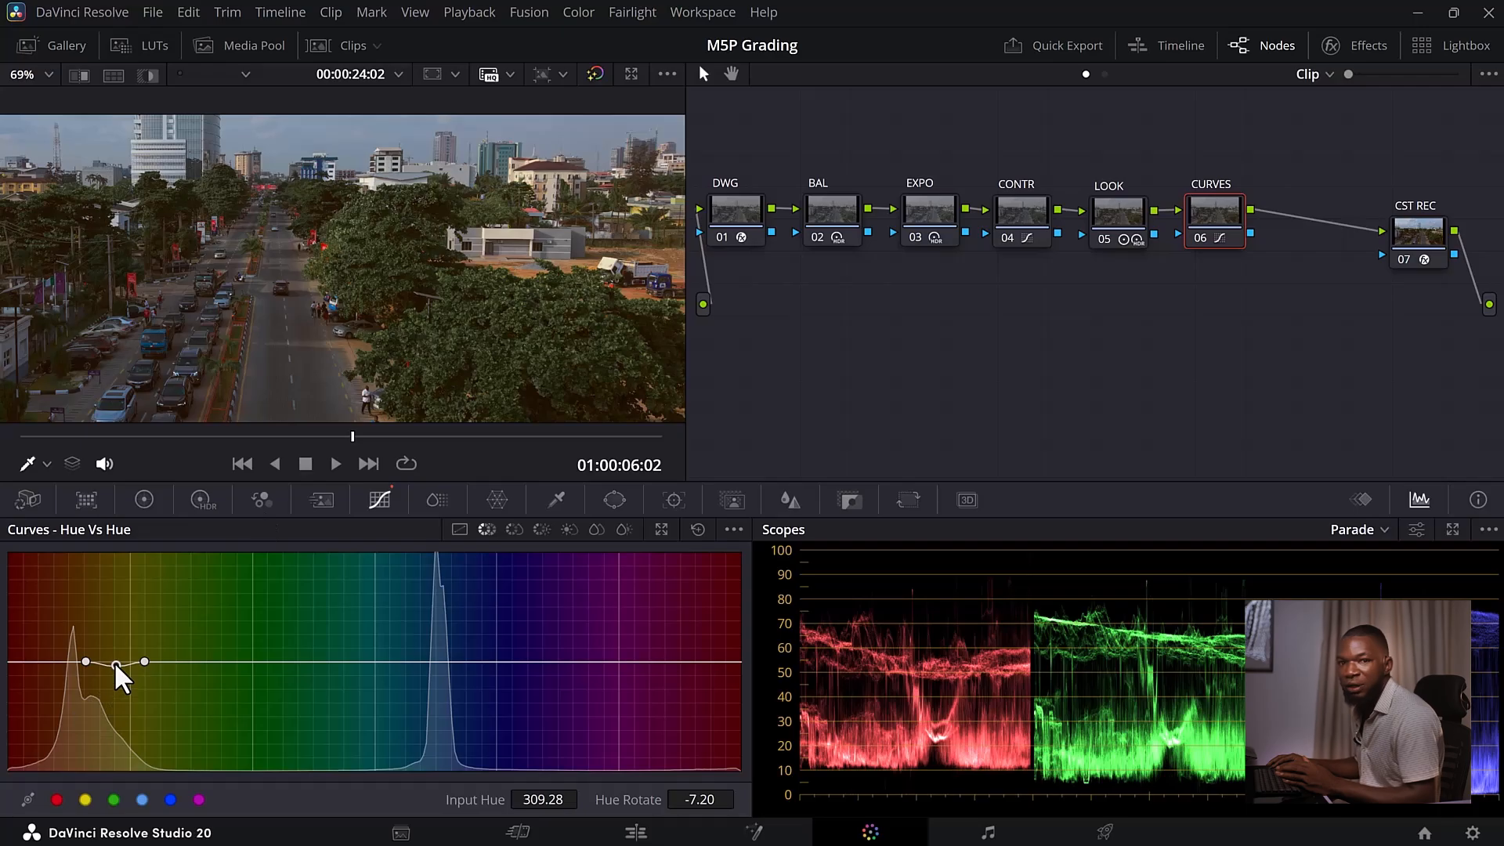
{"action": "scroll", "coordinate": [458, 287], "scroll_direction": "down", "scroll_amount": 1}
{"action": "left_click", "coordinate": [1202, 235]}
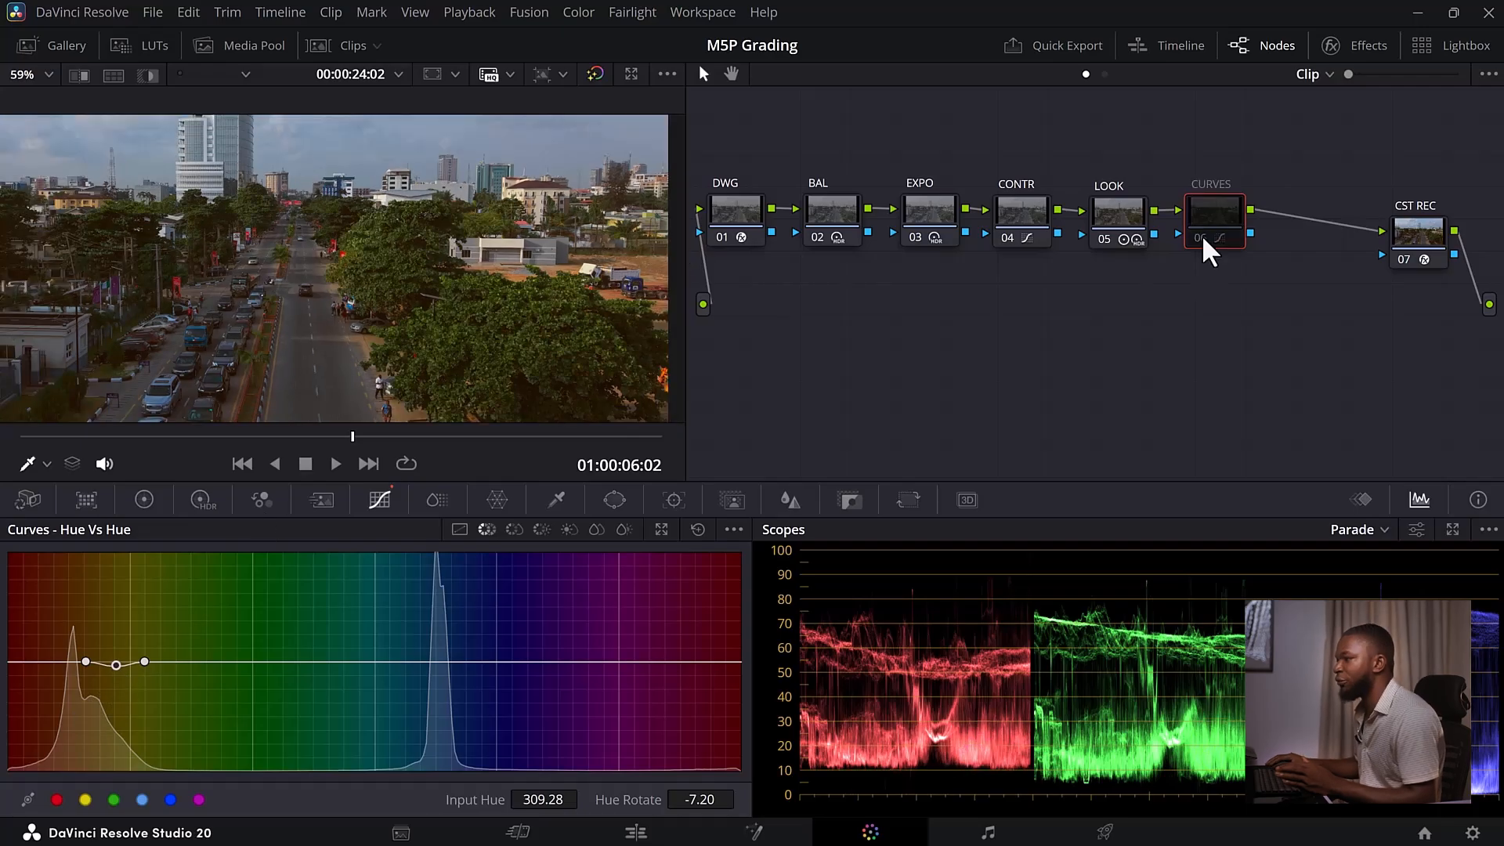
{"action": "left_click", "coordinate": [1202, 235]}
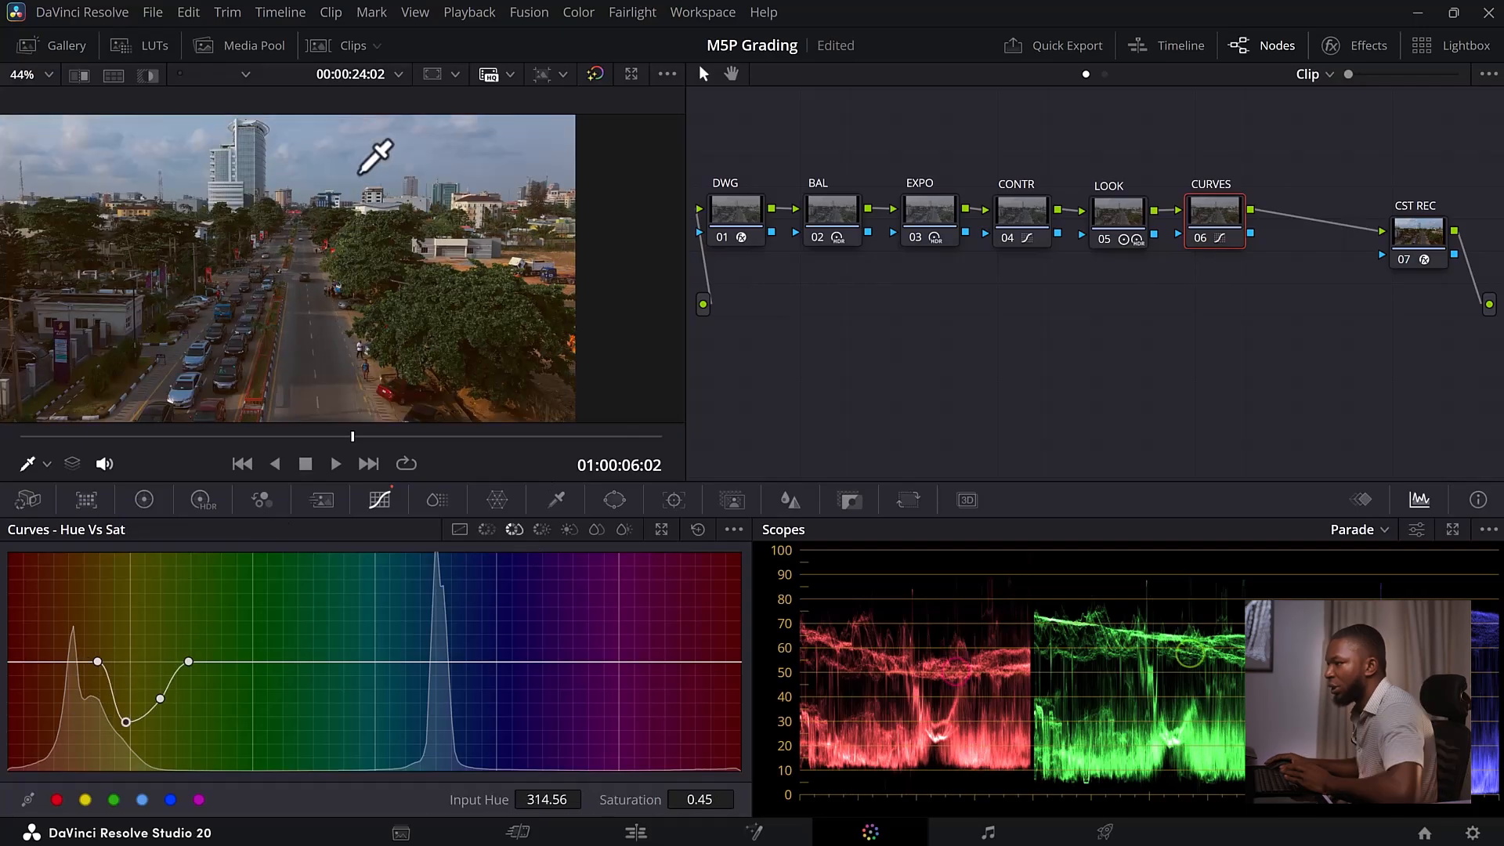
Fit the whole frame in the viewer, sample the blue sky and raise its Hue Vs Sat point to saturation 1.47 at input hue 109.12
{"action": "scroll", "coordinate": [376, 169], "scroll_direction": "down", "scroll_amount": 3}
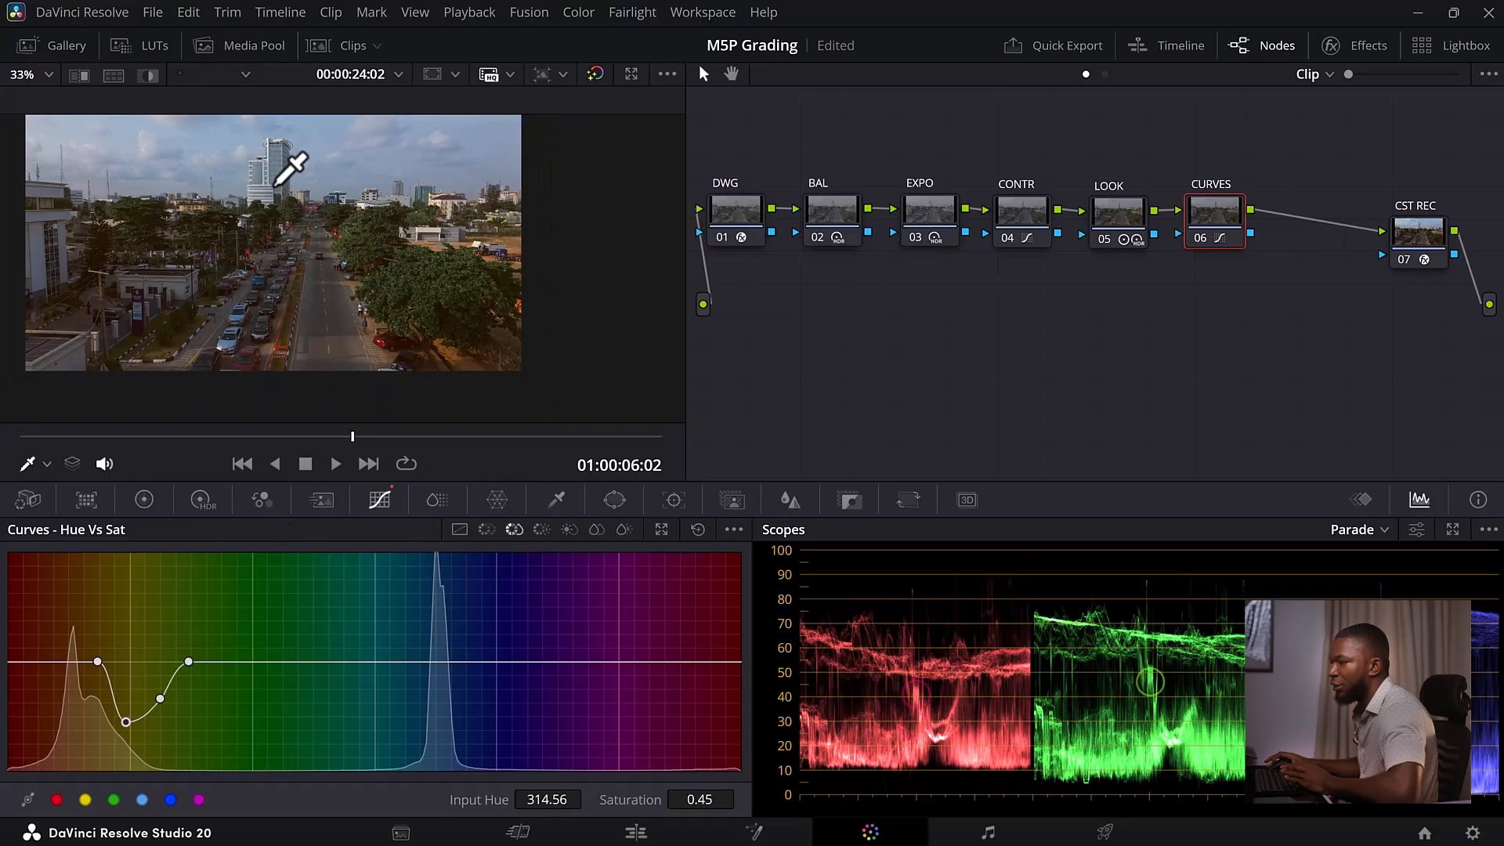
{"action": "key", "text": "shift+z"}
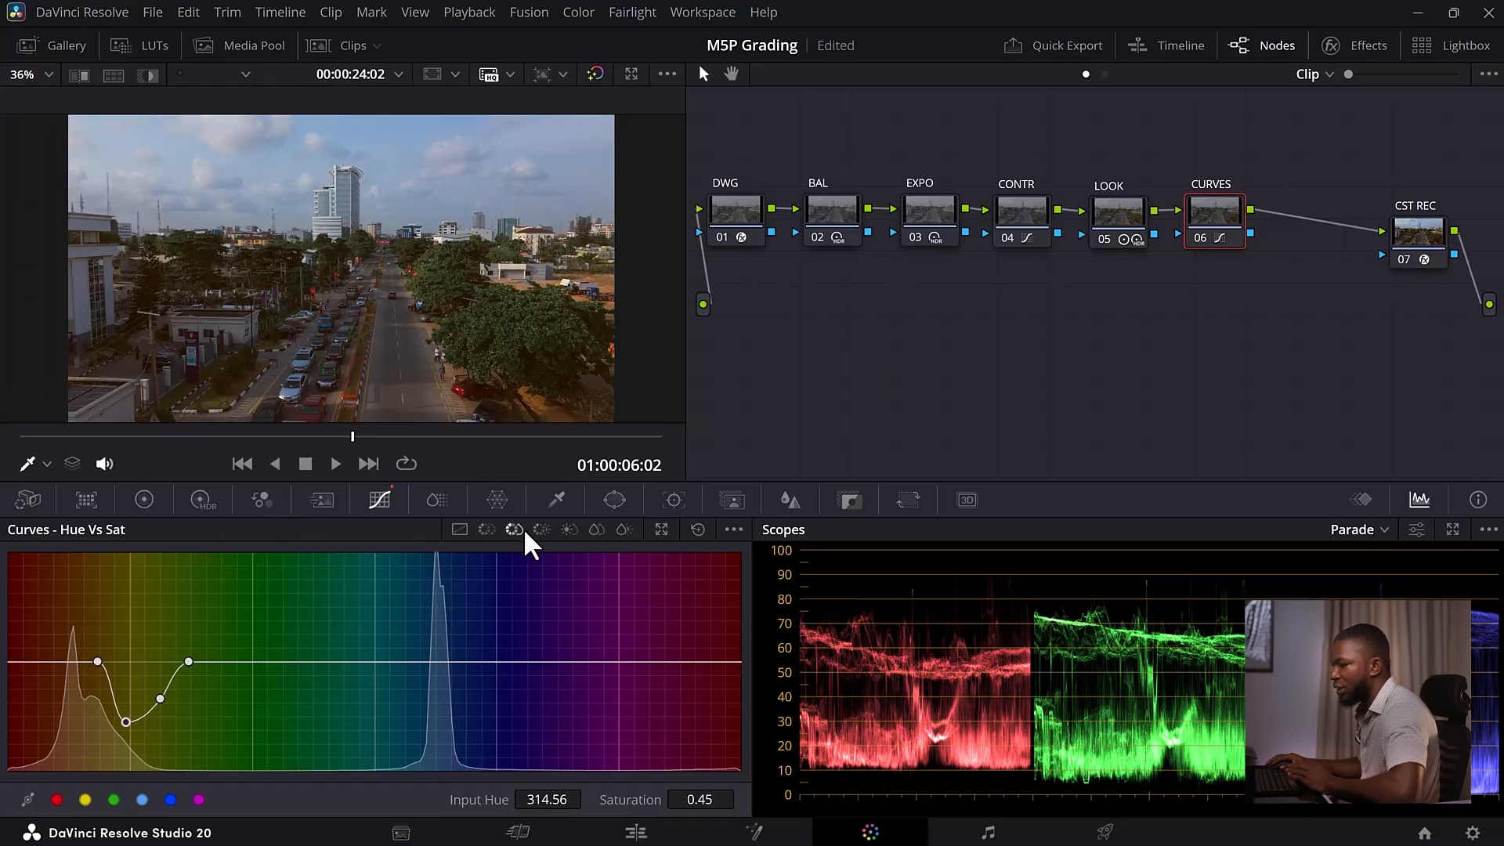
{"action": "left_click", "coordinate": [381, 130]}
{"action": "left_click_drag", "start_coordinate": [437, 662], "coordinate": [443, 610]}
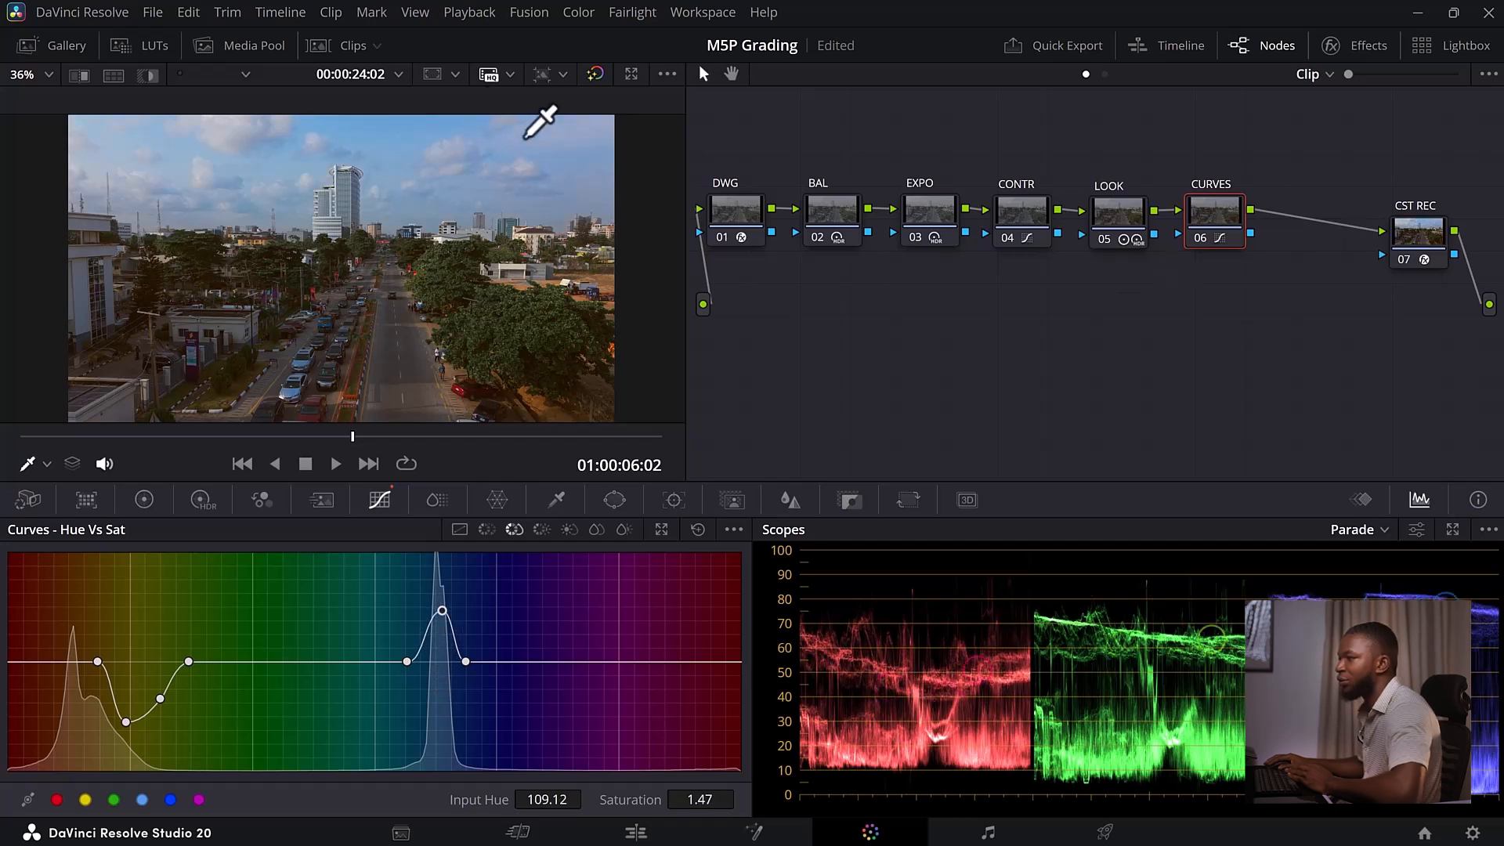
Toggle the CURVES node to compare the sky with and without the added saturation
{"action": "key", "text": "ctrl+d"}
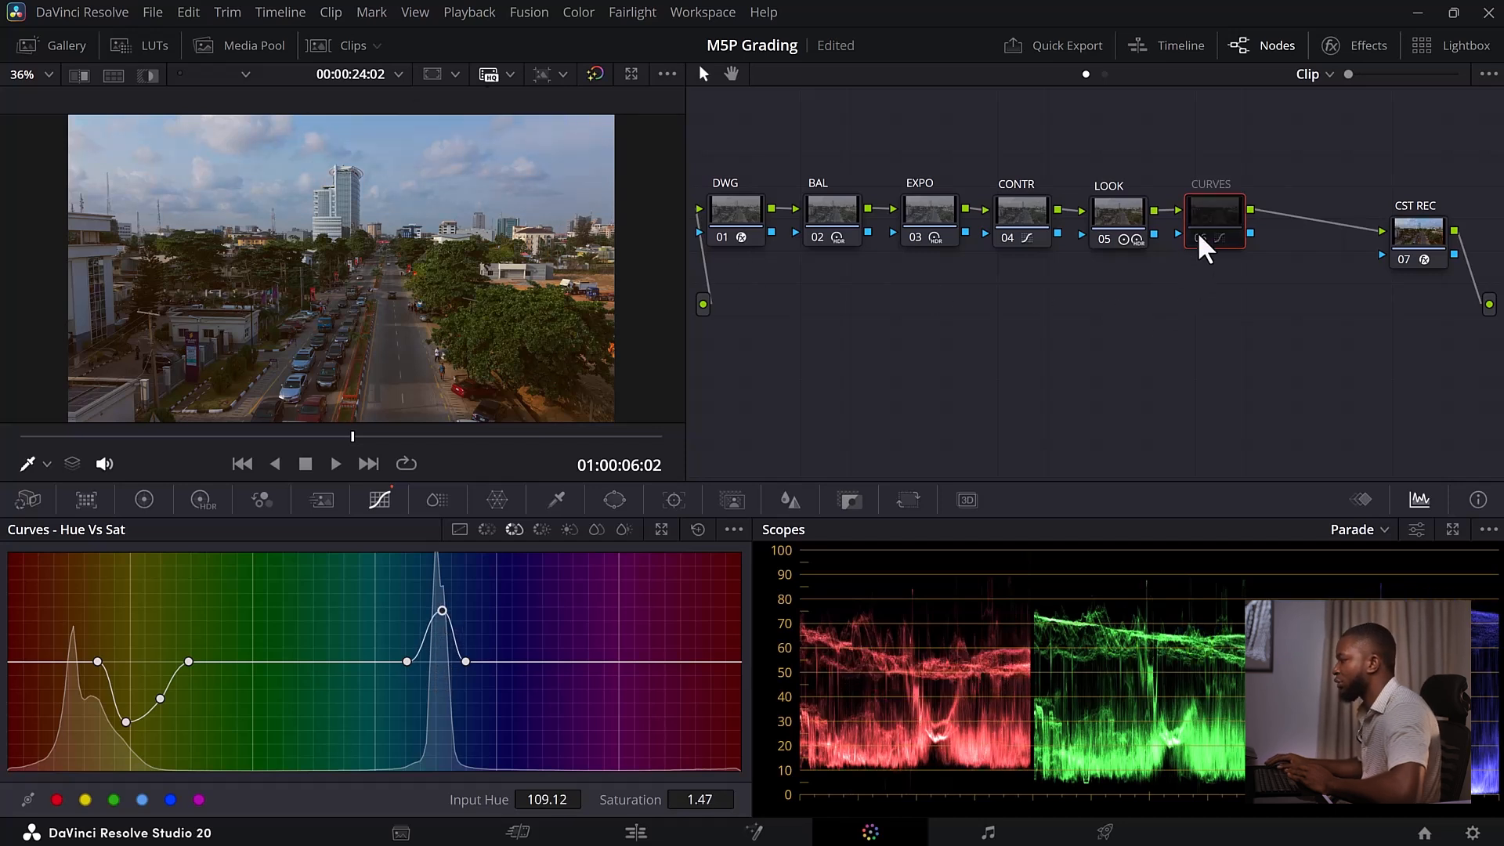
{"action": "key", "text": "ctrl+d"}
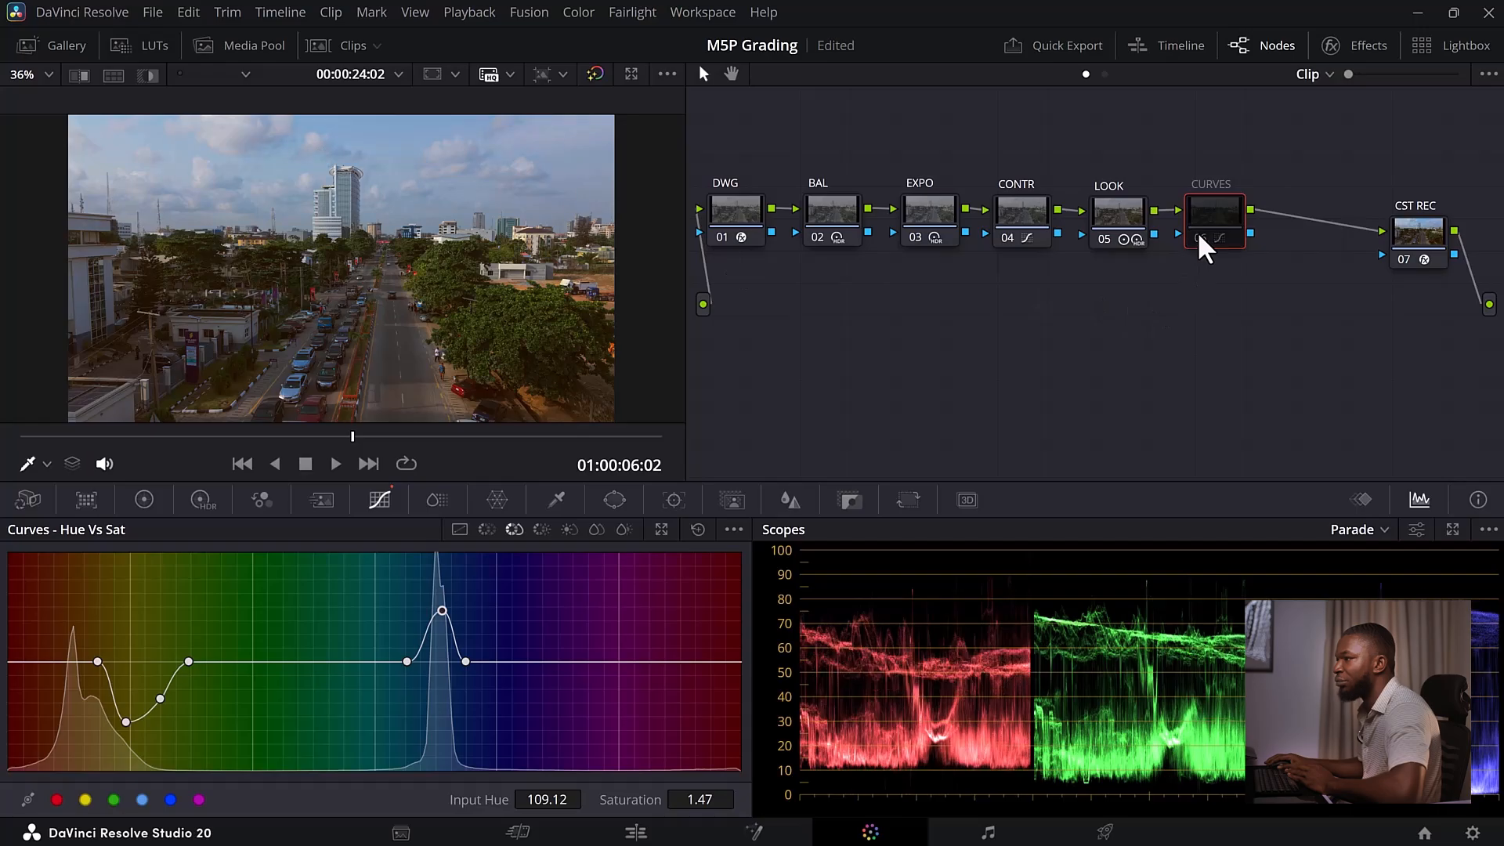
{"action": "key", "text": "ctrl+d"}
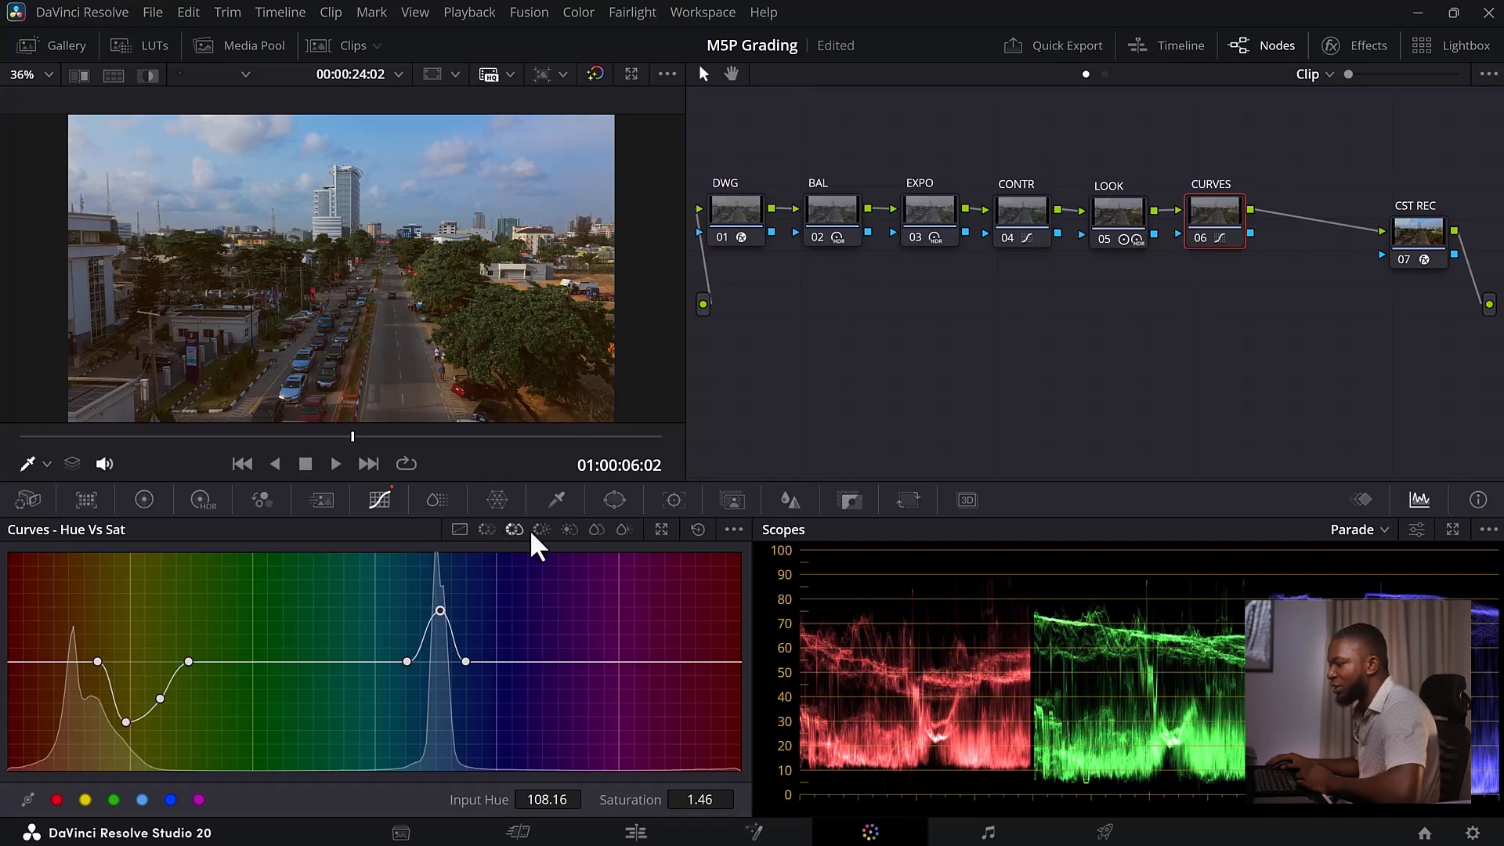
Sample the blue sky for the Hue Vs Lum curve and darken its point to lum gain 0.59 at input hue 108.64
{"action": "left_click", "coordinate": [539, 532]}
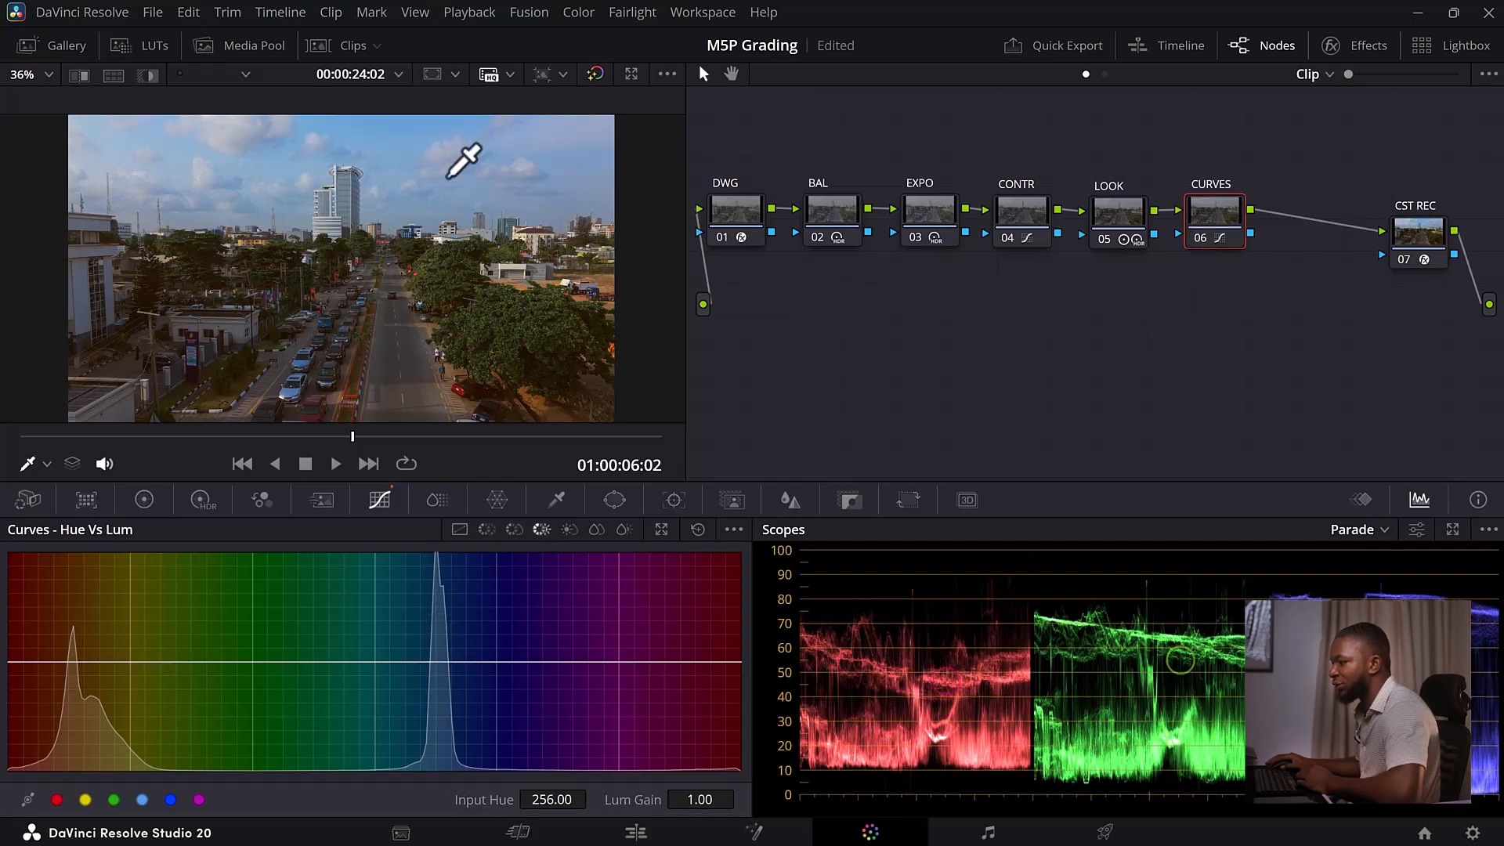
{"action": "left_click", "coordinate": [401, 131]}
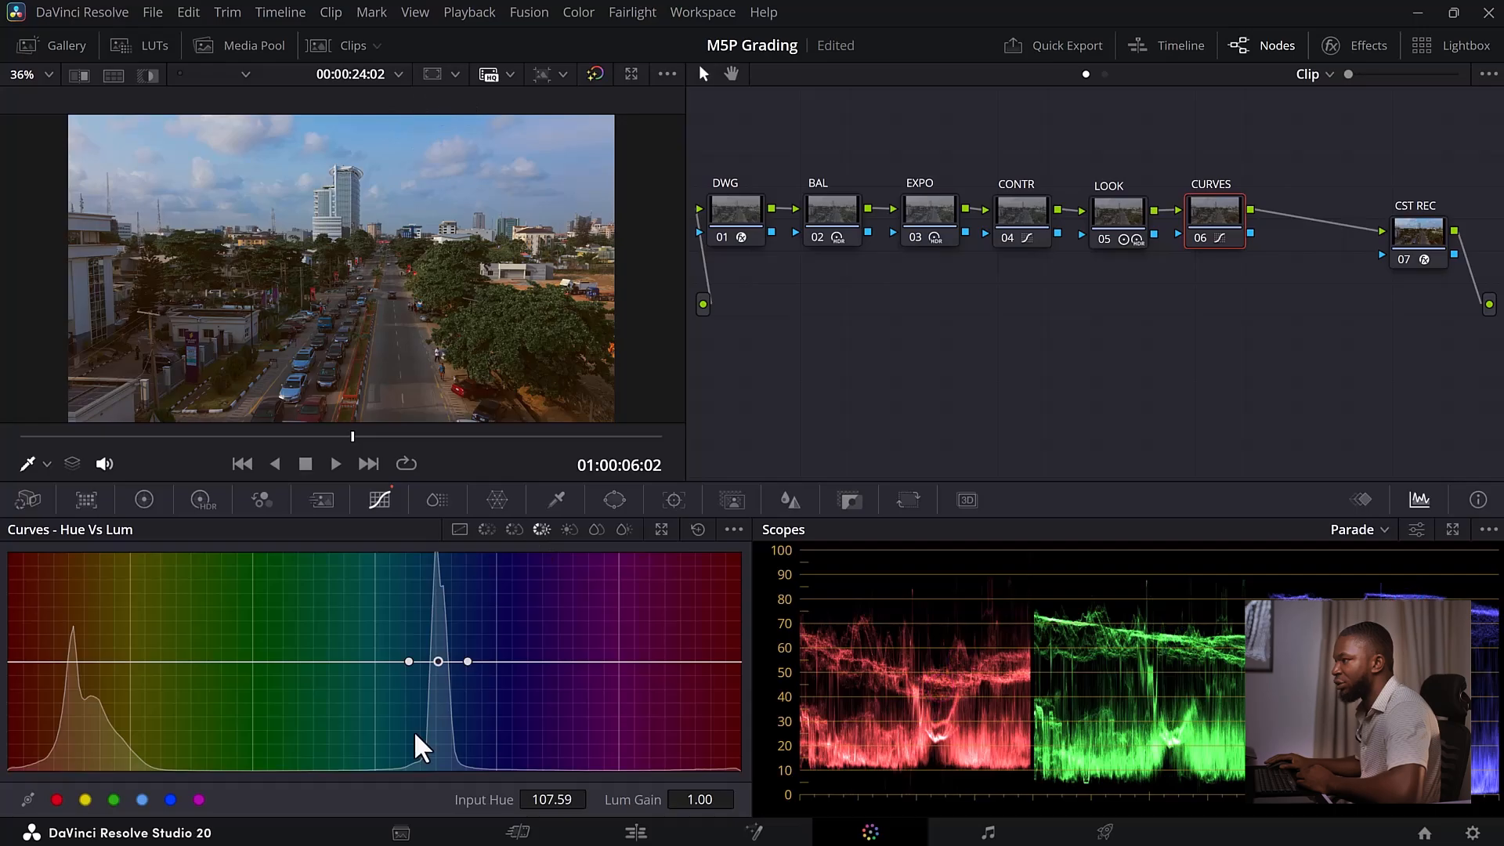
{"action": "left_click_drag", "start_coordinate": [436, 660], "coordinate": [437, 591]}
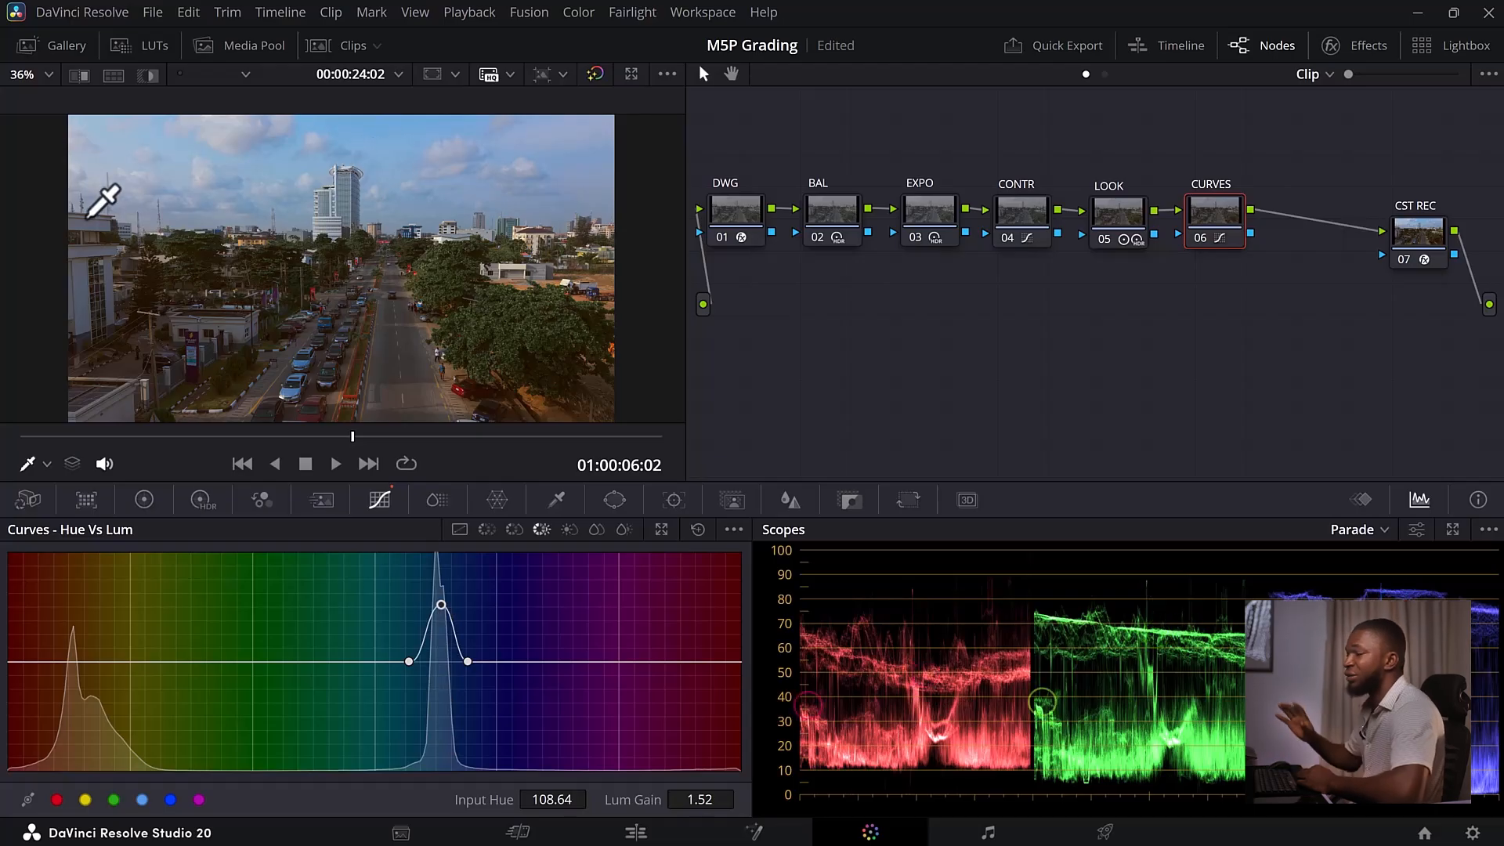
{"action": "left_click_drag", "start_coordinate": [440, 604], "coordinate": [442, 722]}
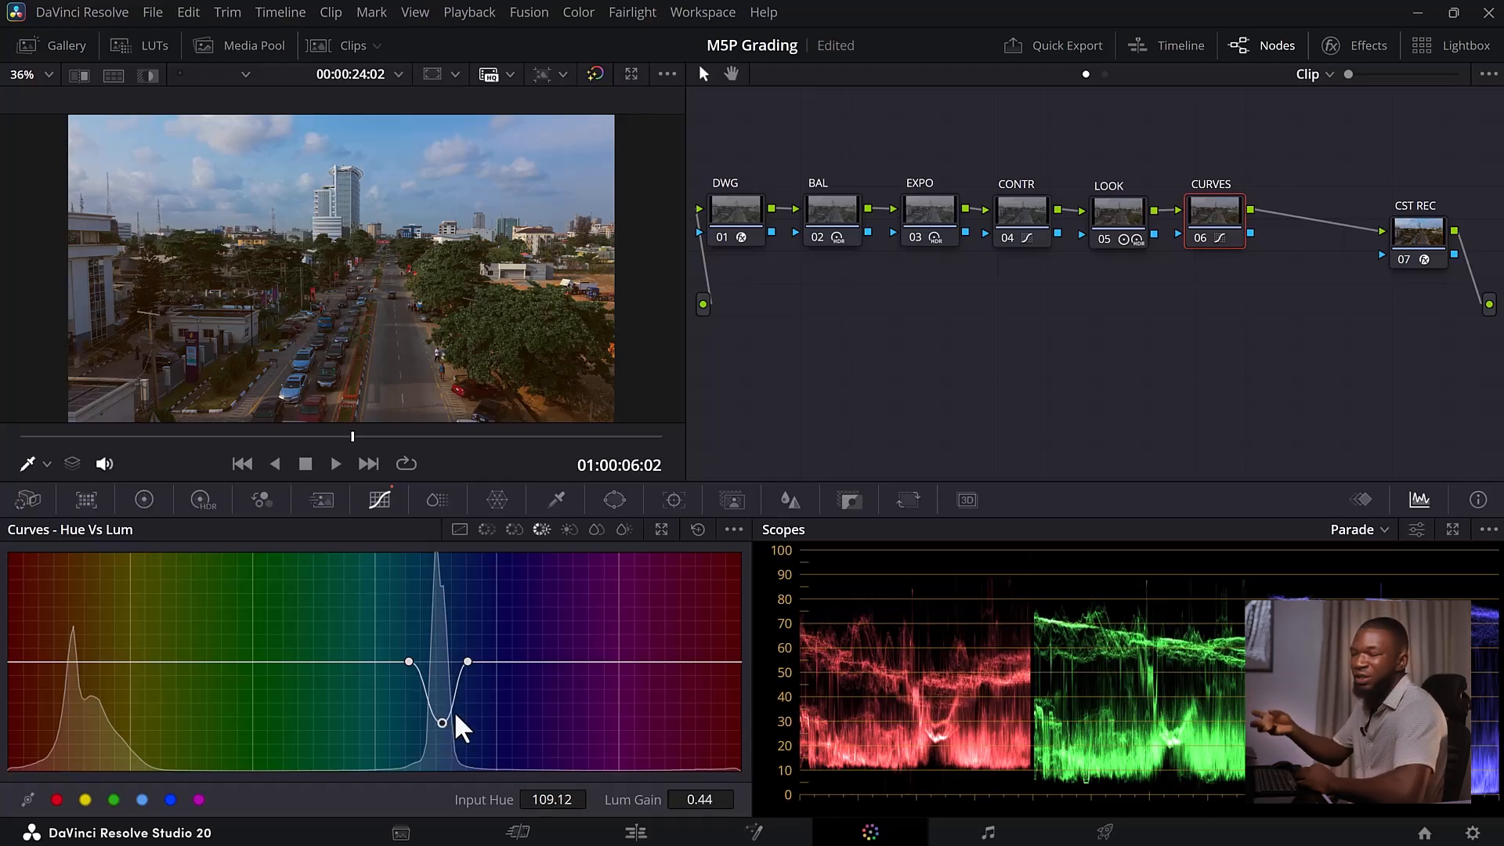
{"action": "left_click_drag", "start_coordinate": [439, 716], "coordinate": [440, 704]}
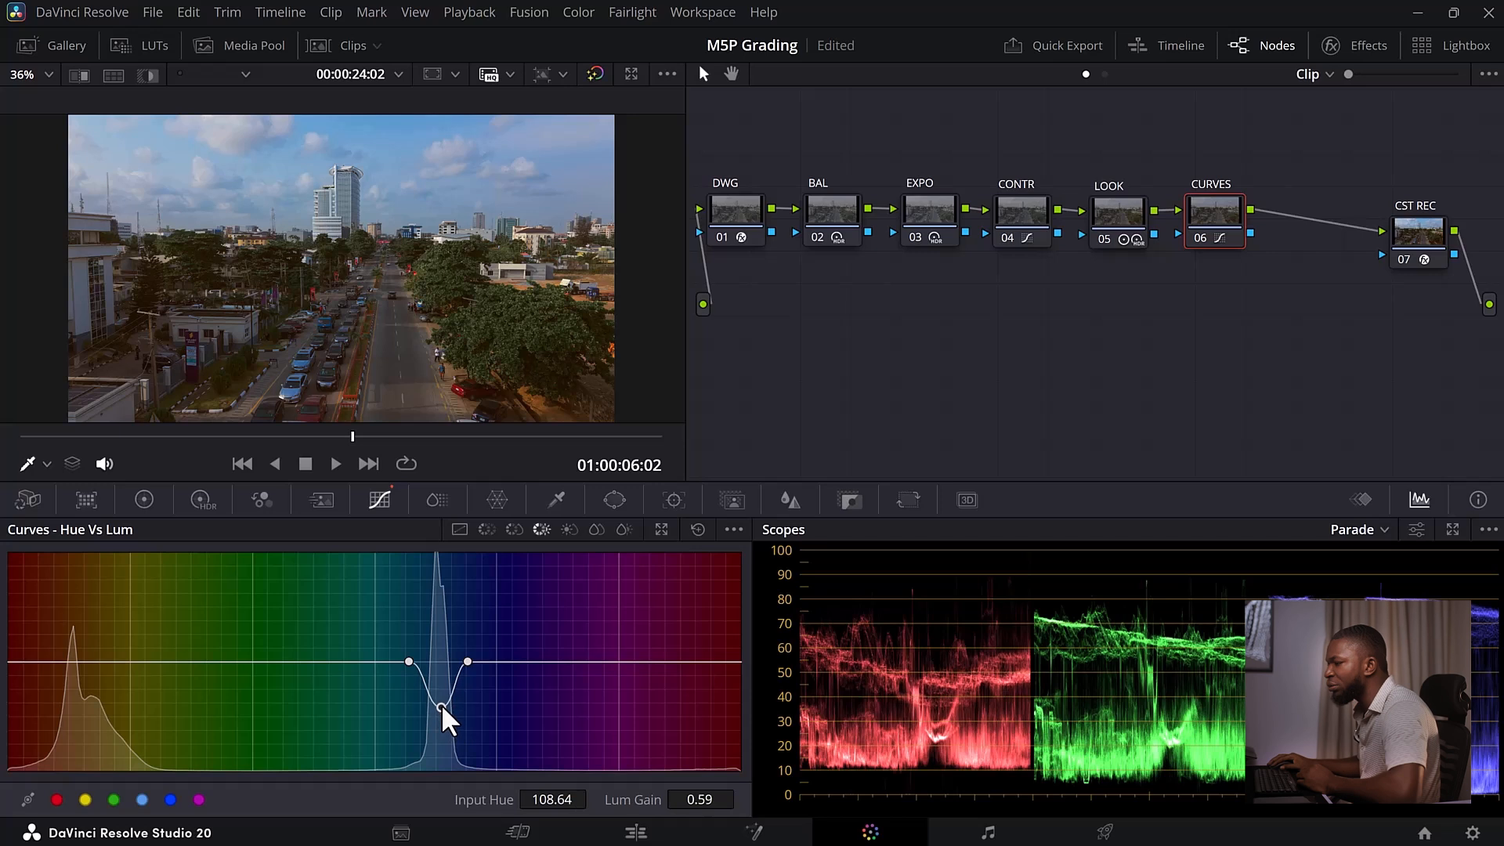
Sample the blue sky for the Hue Vs Hue curve and set its point to hue rotate 10.40 at input hue 111.04
{"action": "left_click", "coordinate": [486, 530]}
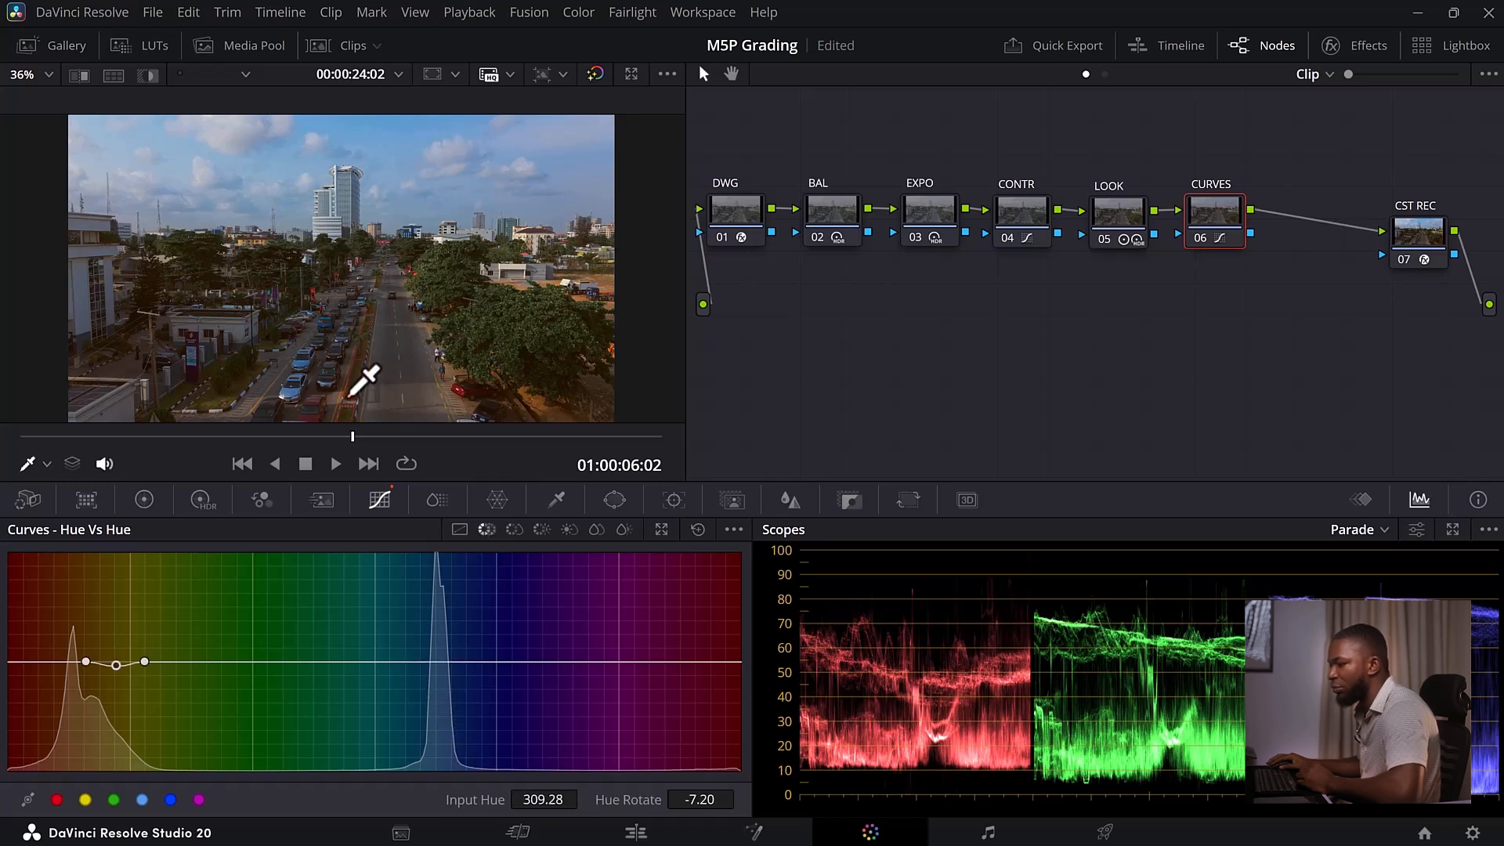
{"action": "left_click", "coordinate": [393, 131]}
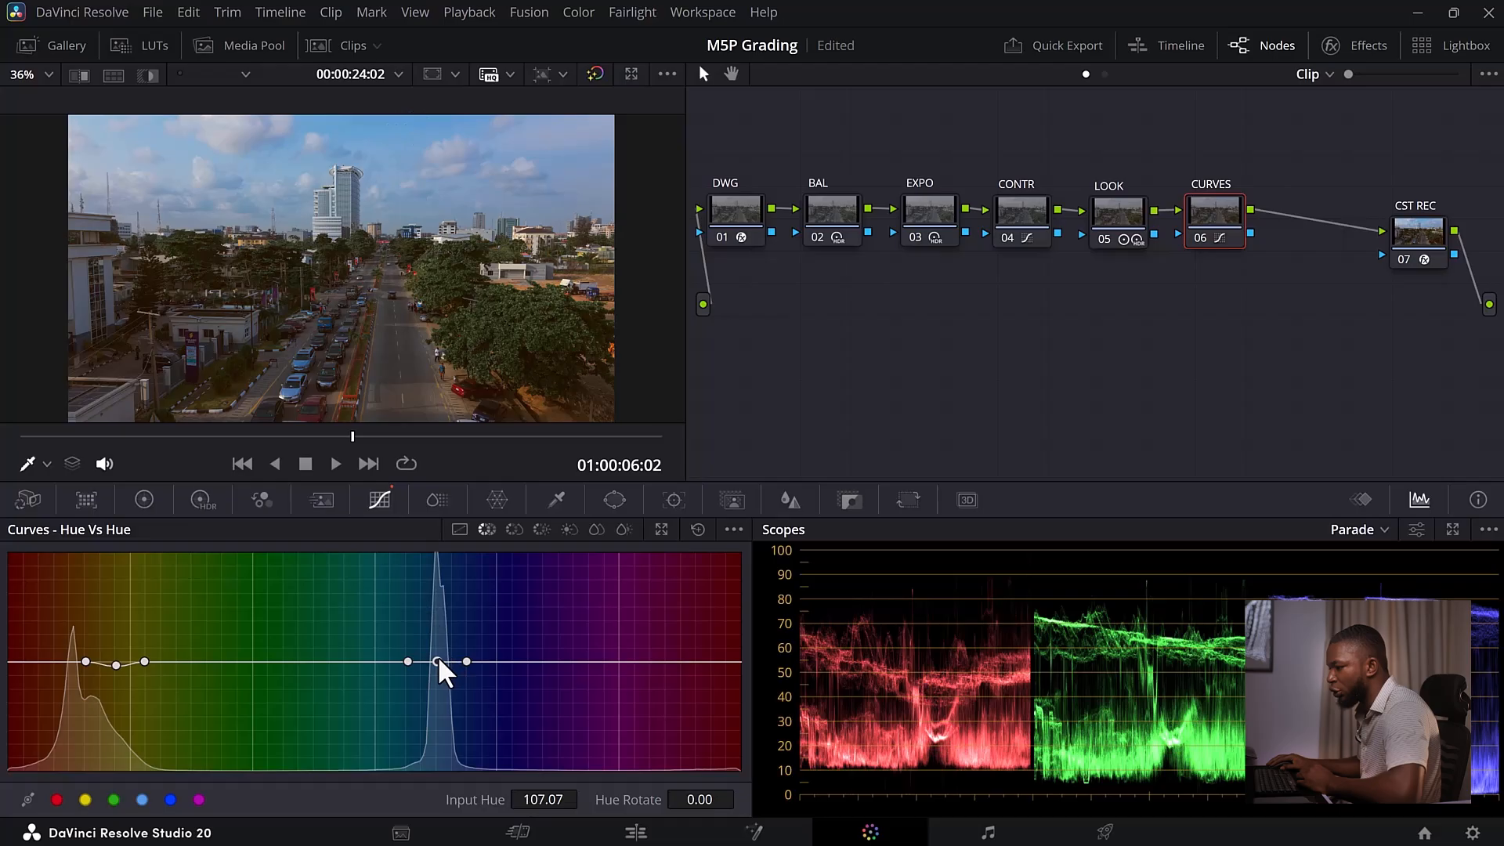
{"action": "left_click_drag", "start_coordinate": [438, 662], "coordinate": [441, 654]}
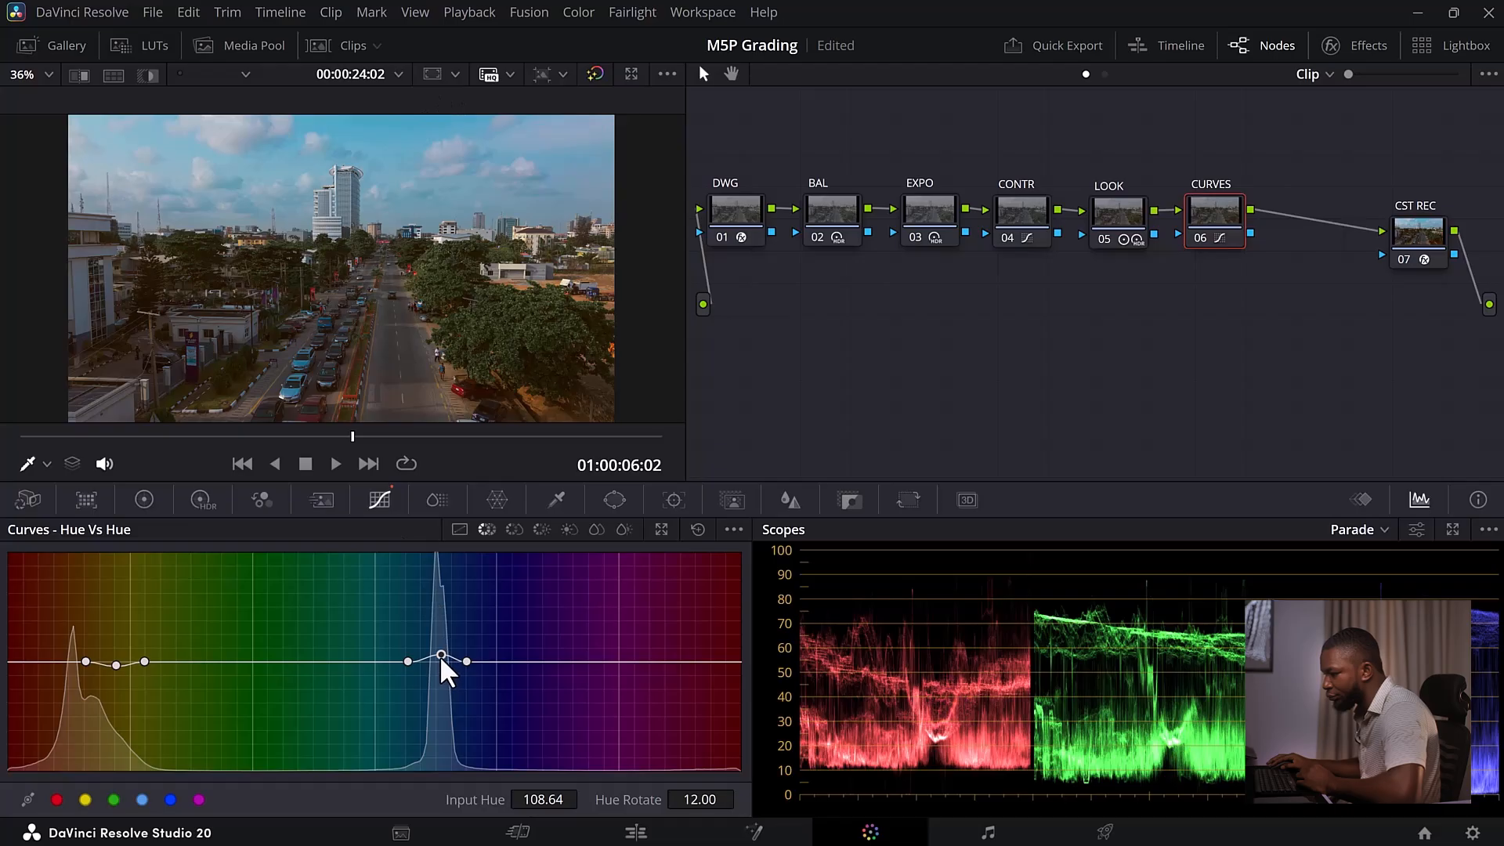
{"action": "left_click_drag", "start_coordinate": [440, 655], "coordinate": [435, 655]}
{"action": "scroll", "coordinate": [391, 202], "scroll_direction": "up", "scroll_amount": 1}
{"action": "left_click_drag", "start_coordinate": [391, 204], "coordinate": [406, 267]}
{"action": "left_click_drag", "start_coordinate": [436, 655], "coordinate": [445, 656]}
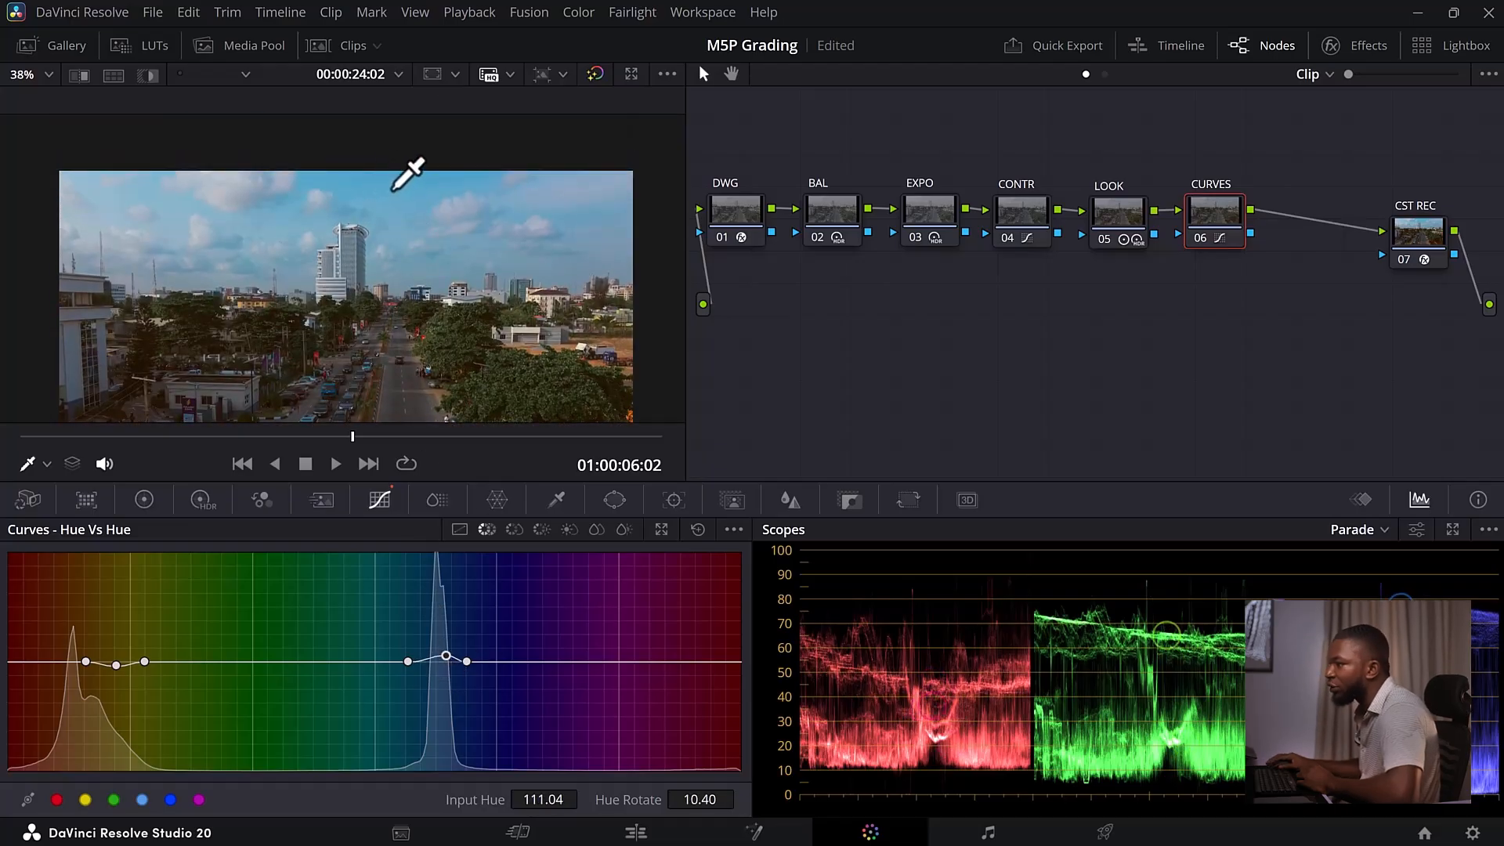
Toggle the CURVES node repeatedly to compare the whole shot with and without the sky and foliage curve adjustments
{"action": "left_click", "coordinate": [1198, 235]}
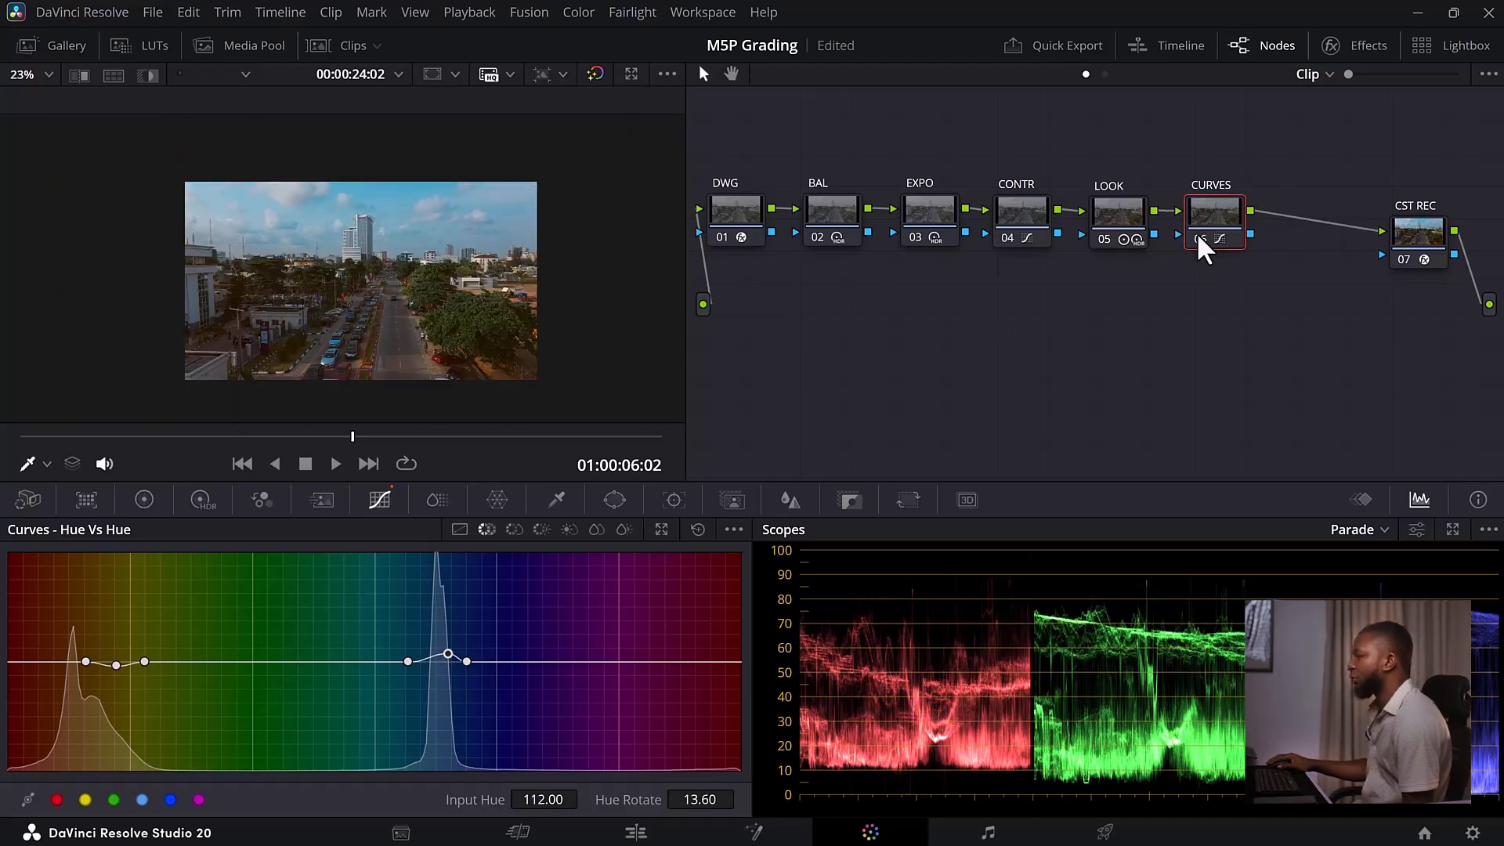
{"action": "key", "text": "ctrl+d"}
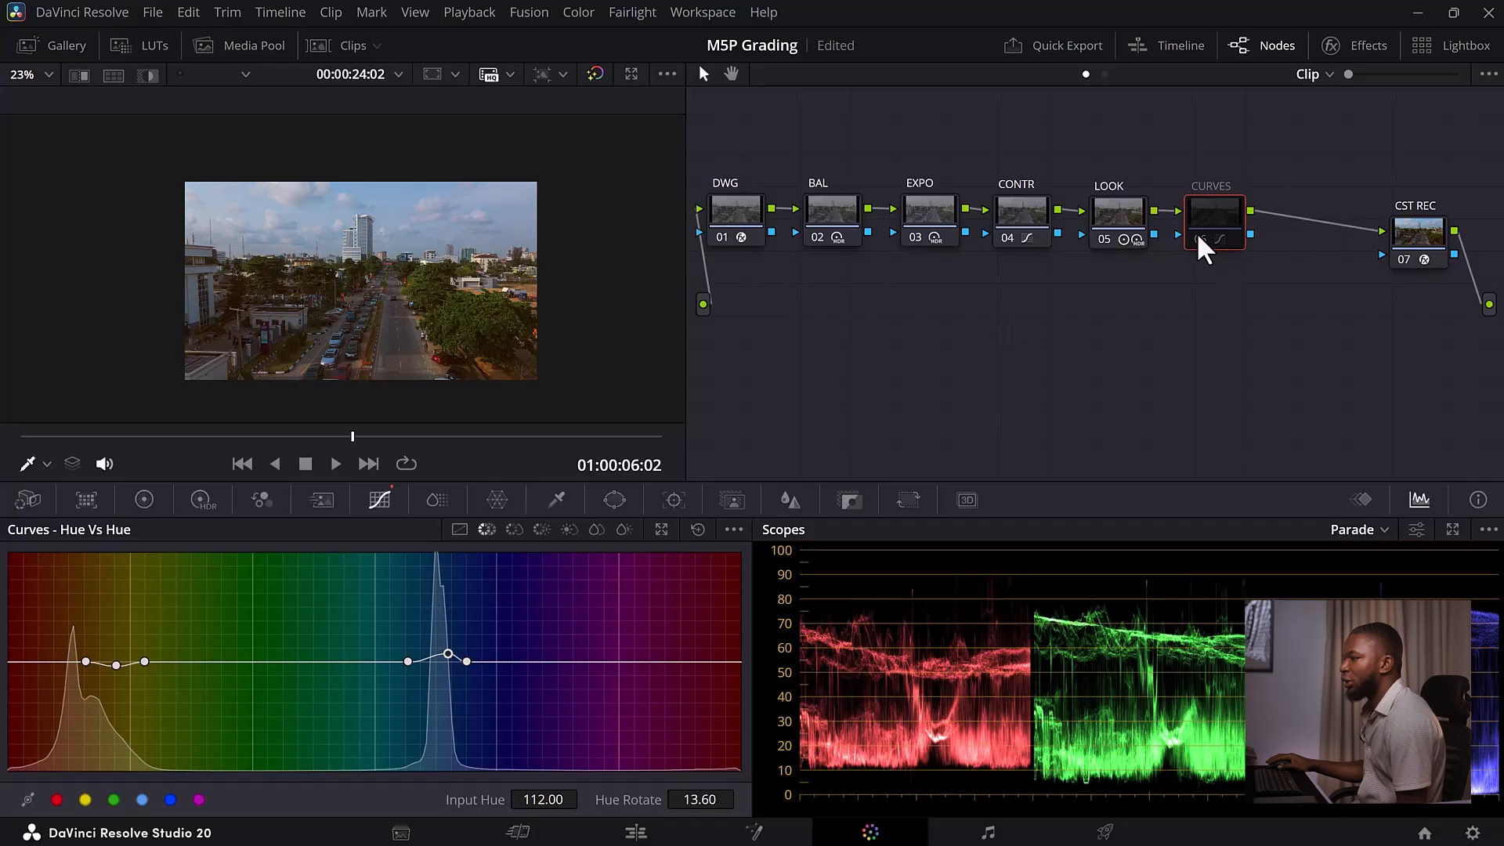
{"action": "key", "text": "ctrl+d"}
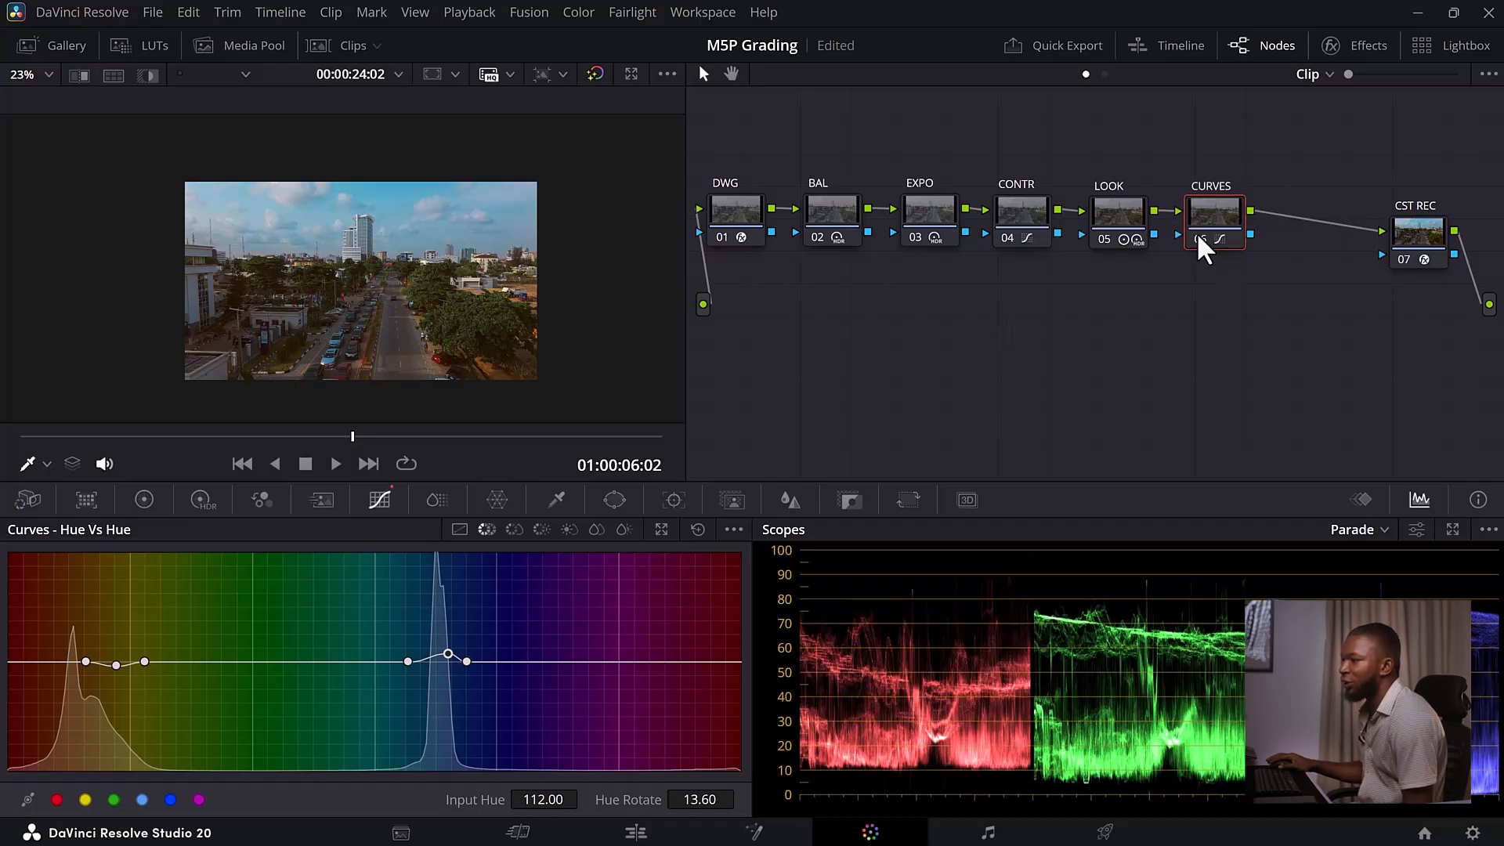
{"action": "key", "text": "ctrl+d"}
{"action": "key", "text": "ctrl+d"}
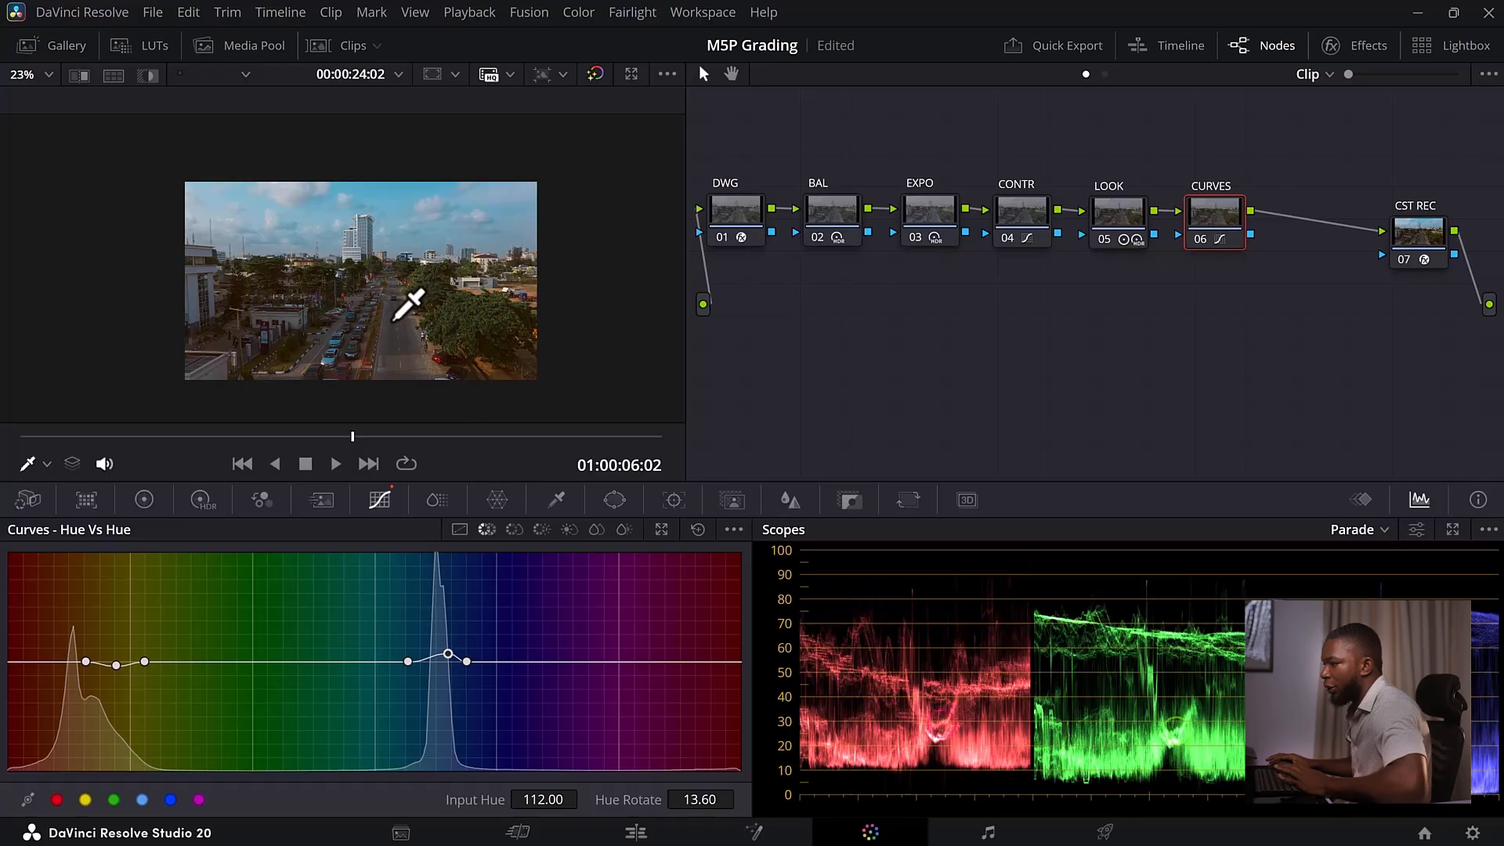
{"action": "scroll", "coordinate": [401, 316], "scroll_direction": "up", "scroll_amount": 1}
{"action": "scroll", "coordinate": [402, 316], "scroll_direction": "up", "scroll_amount": 3}
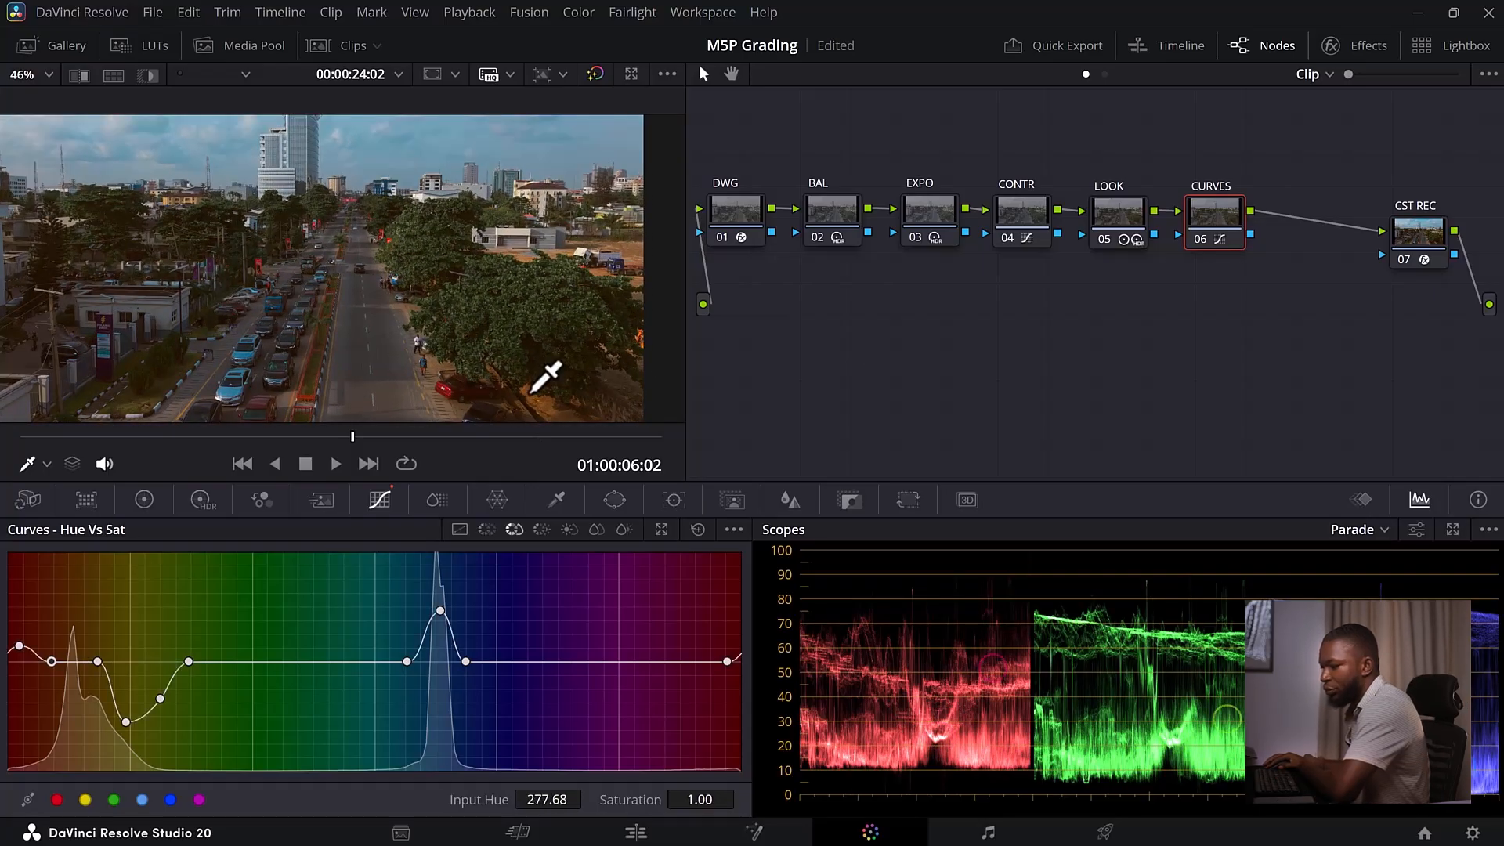
Raise the orange point of the Hue Vs Sat curve to saturation 1.16 at input hue 286.24 and compare with the CURVES node off
{"action": "mouse_move", "coordinate": [53, 661]}
{"action": "left_mouse_down"}
{"action": "mouse_move", "coordinate": [63, 631]}
{"action": "mouse_move", "coordinate": [68, 644]}
{"action": "left_mouse_up"}
{"action": "key", "text": "ctrl+d"}
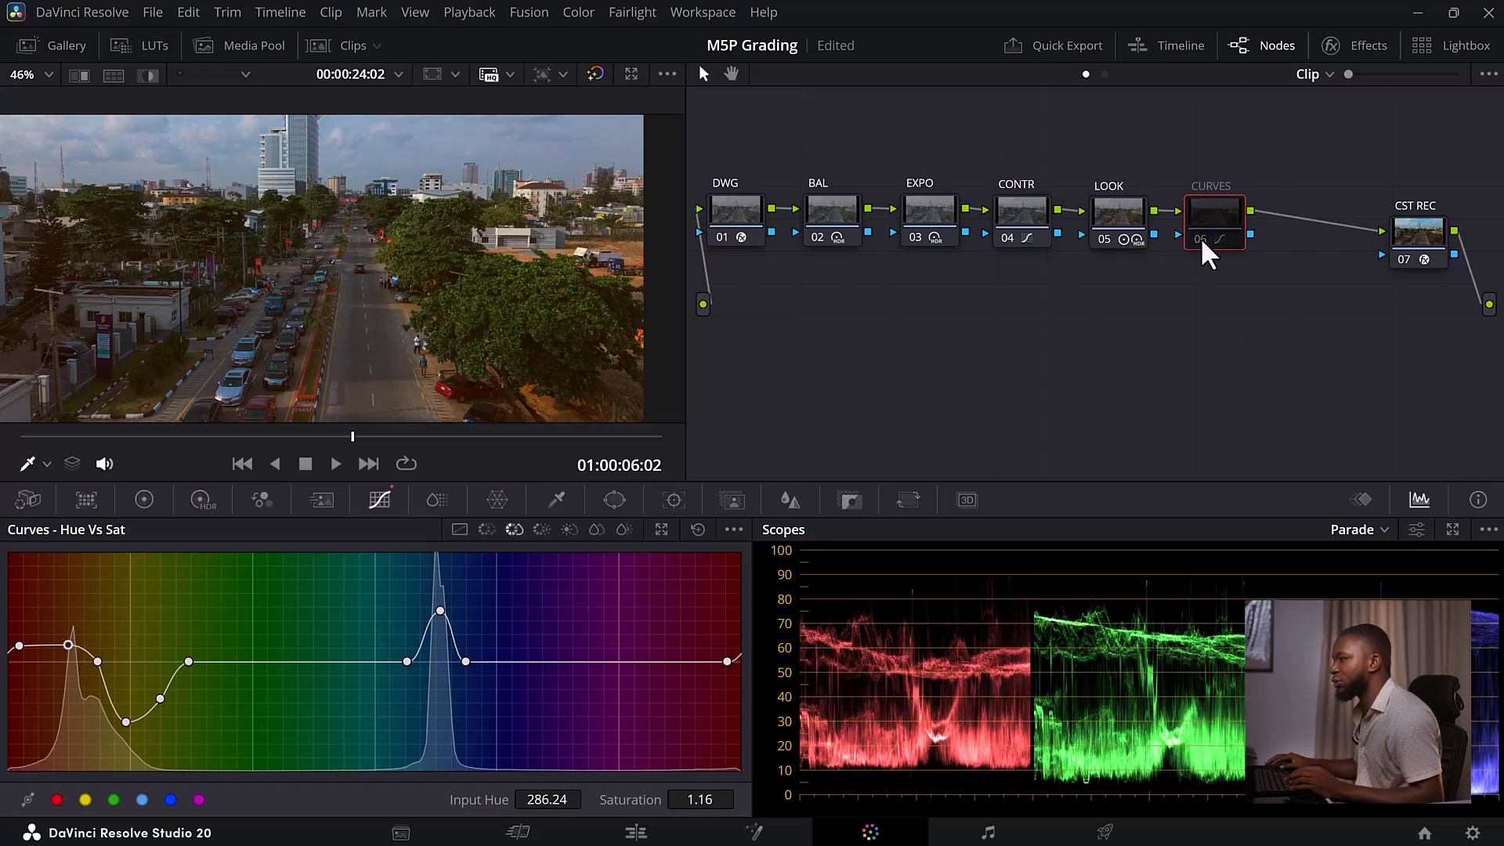
{"action": "key", "text": "ctrl+d"}
{"action": "key", "text": "ctrl+d"}
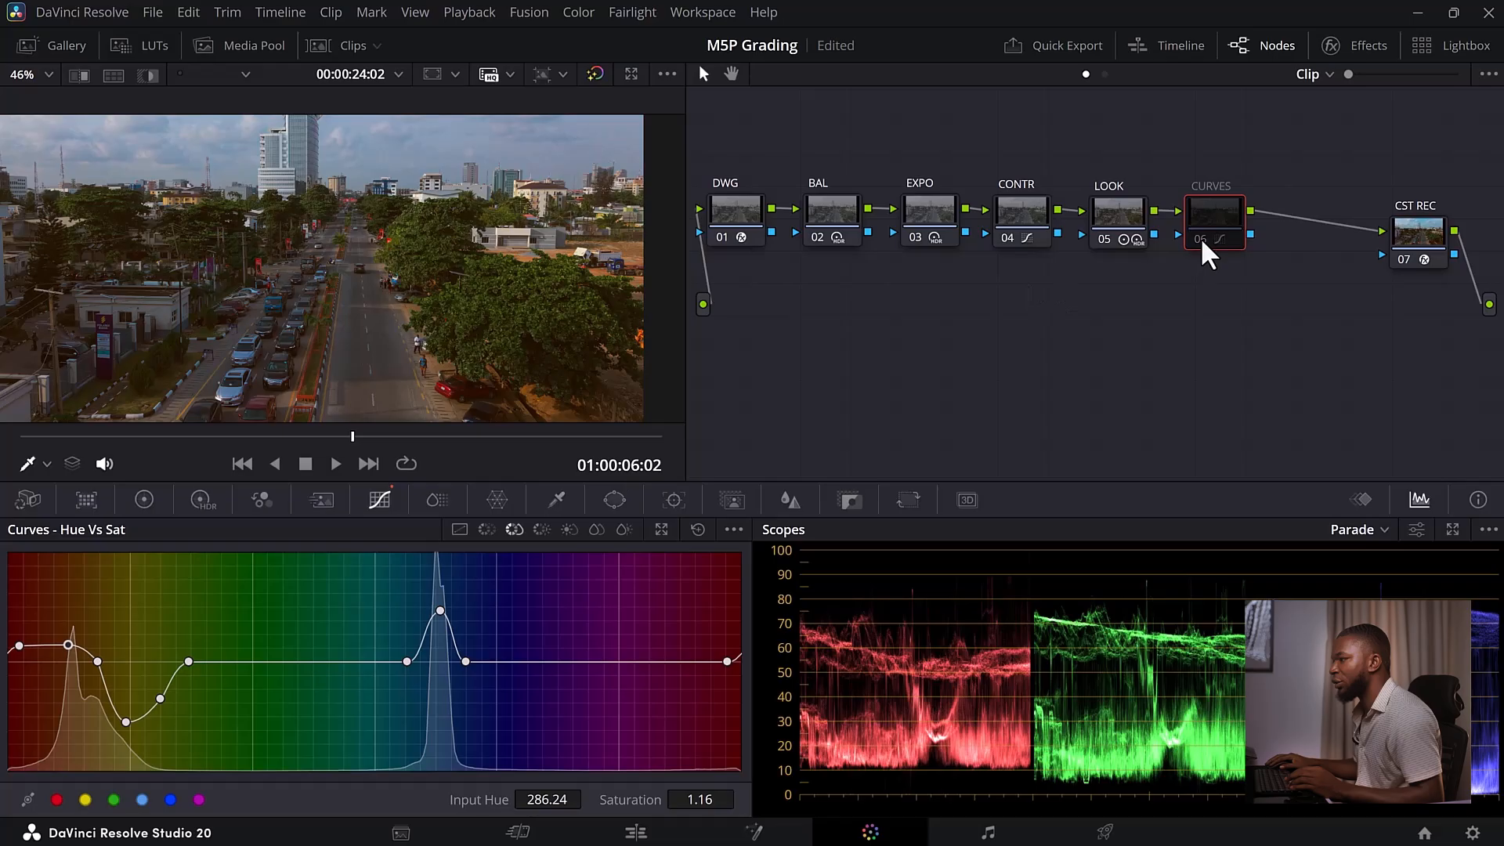
{"action": "key", "text": "ctrl+d"}
{"action": "key", "text": "shift+z"}
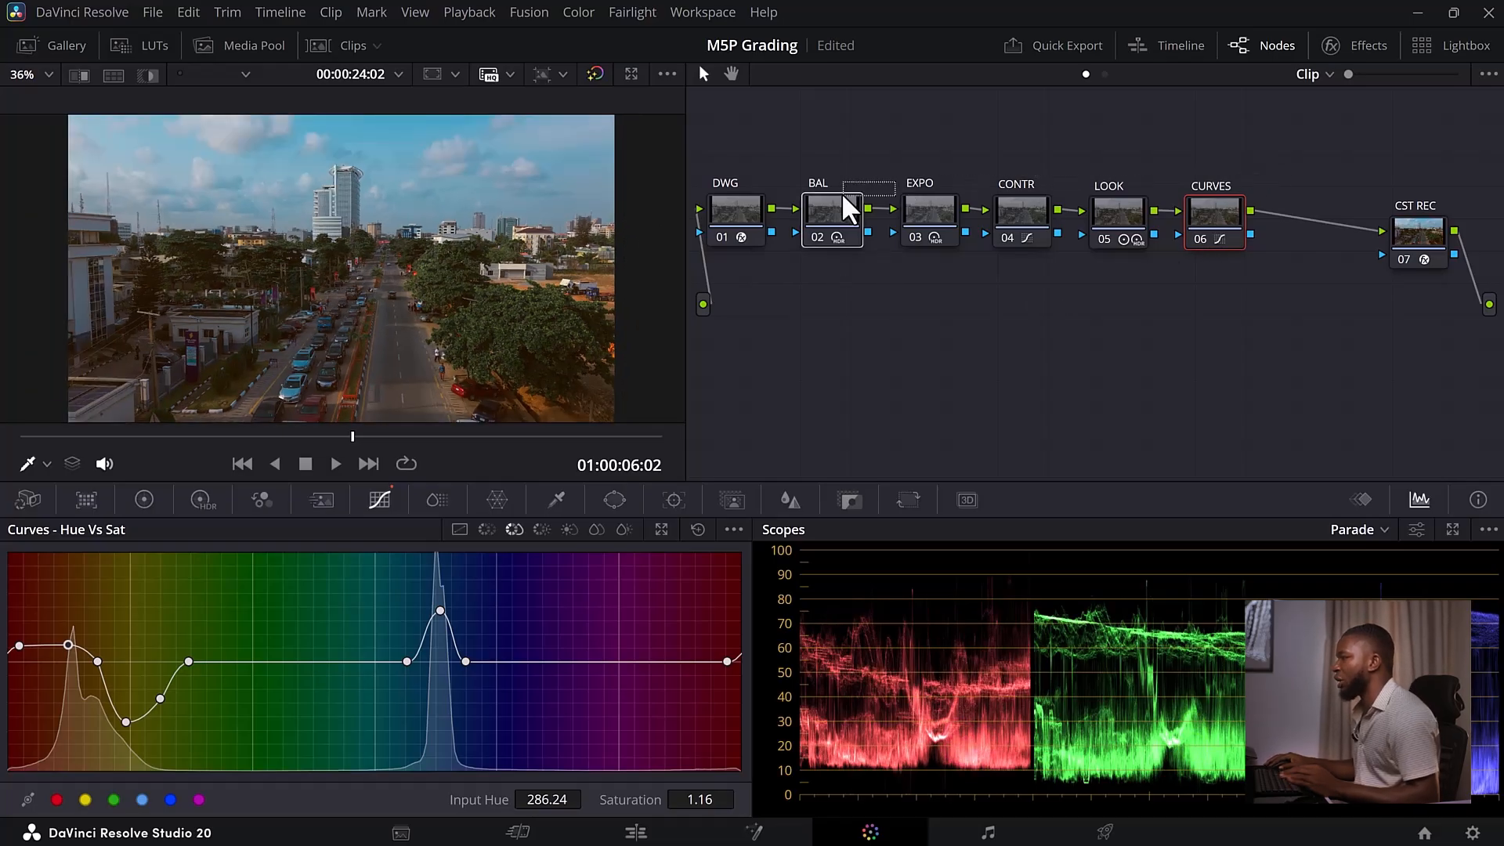
Disable the nodes from BAL through CURVES and re-enable them in stages to review each one's contribution to the grade
{"action": "left_click_drag", "start_coordinate": [810, 123], "coordinate": [1319, 229]}
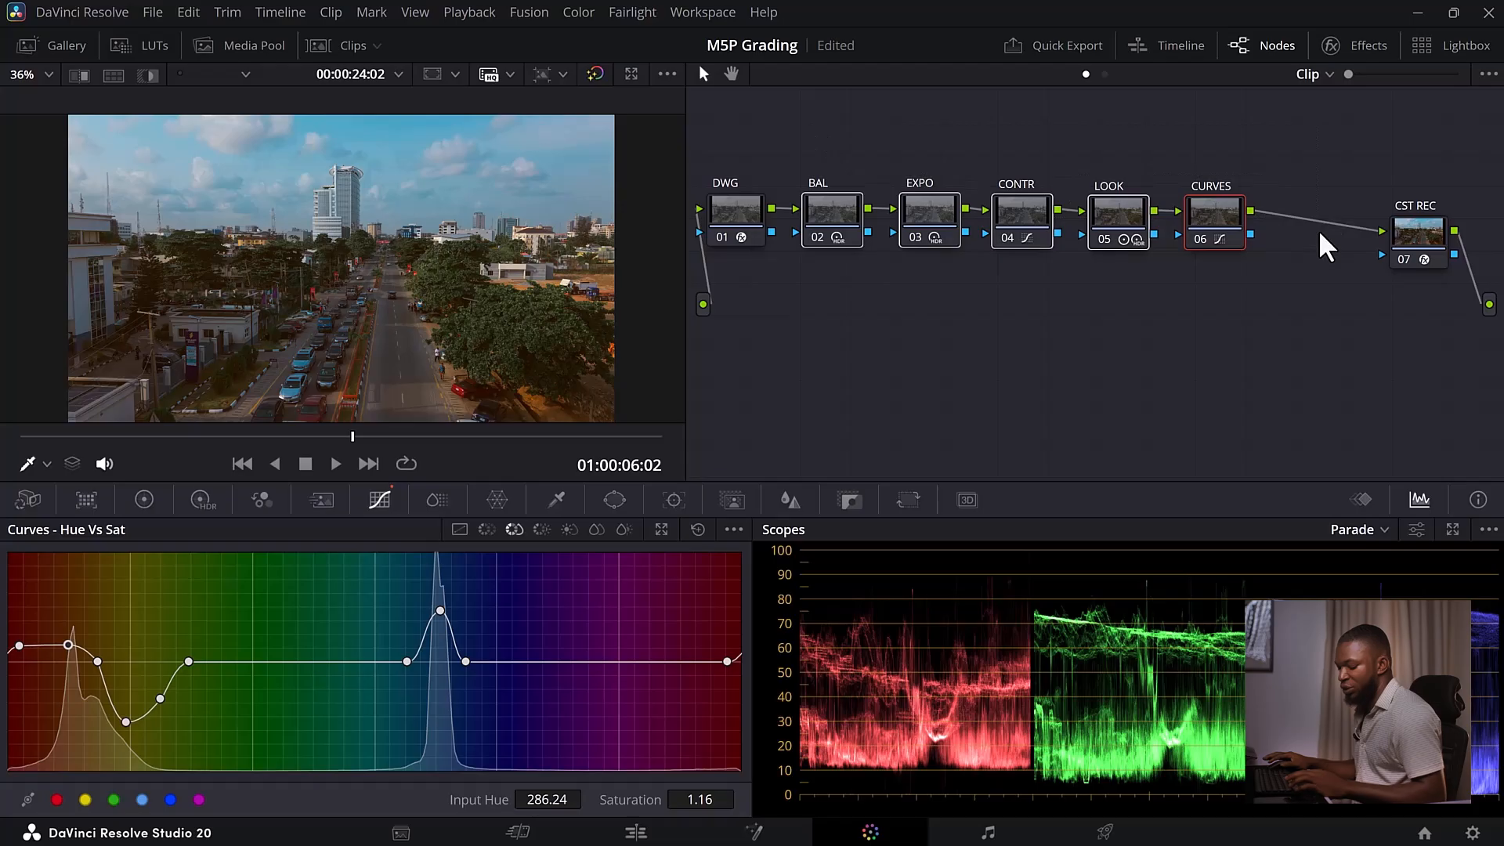
{"action": "key", "text": "ctrl+d"}
{"action": "left_click_drag", "start_coordinate": [831, 136], "coordinate": [1033, 243]}
{"action": "key", "text": "ctrl+d"}
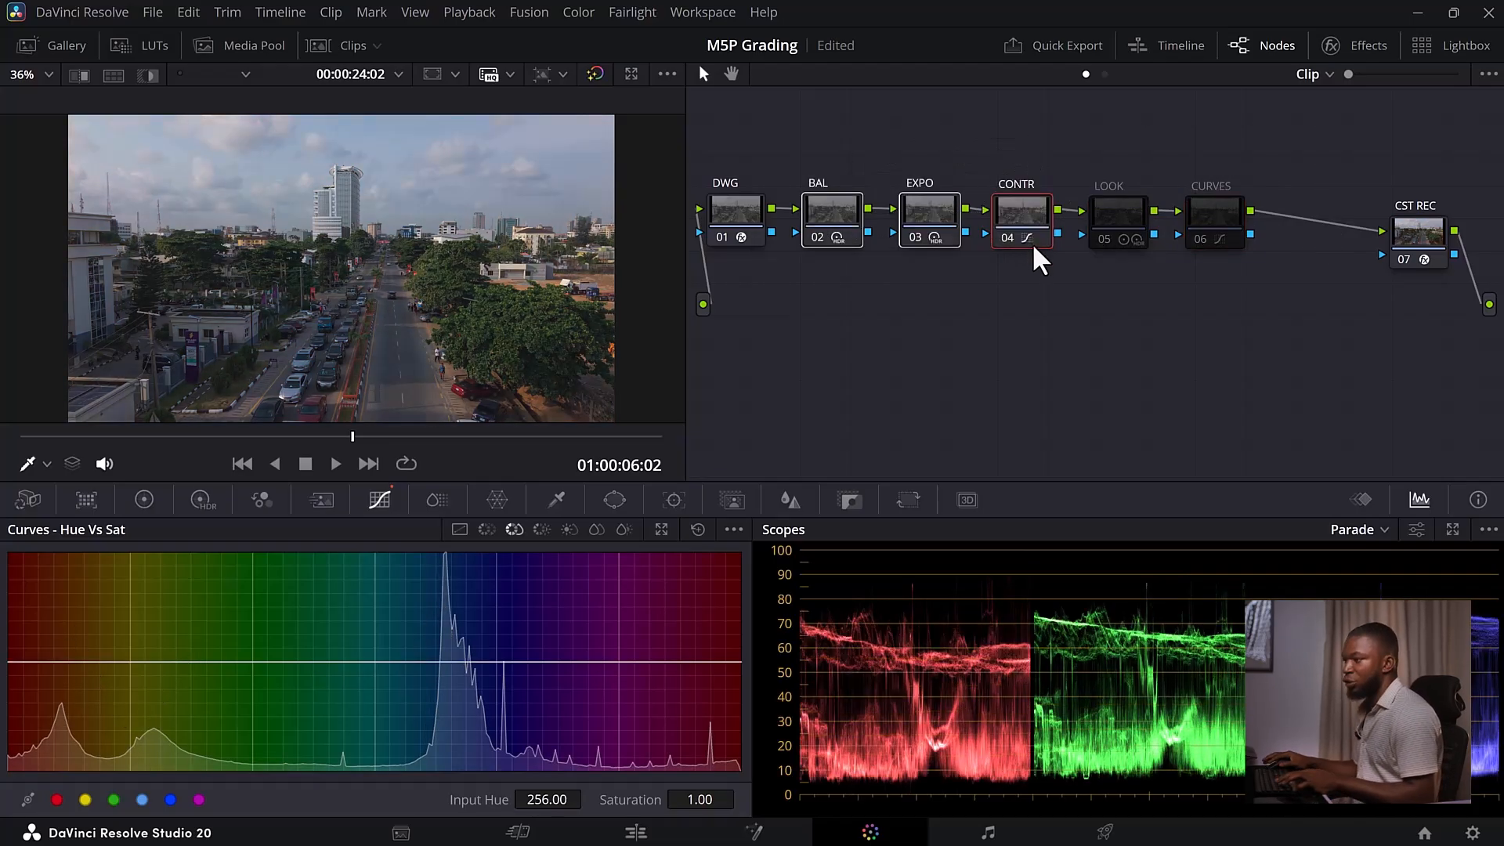
{"action": "left_click", "coordinate": [1095, 152]}
{"action": "left_click", "coordinate": [1134, 221]}
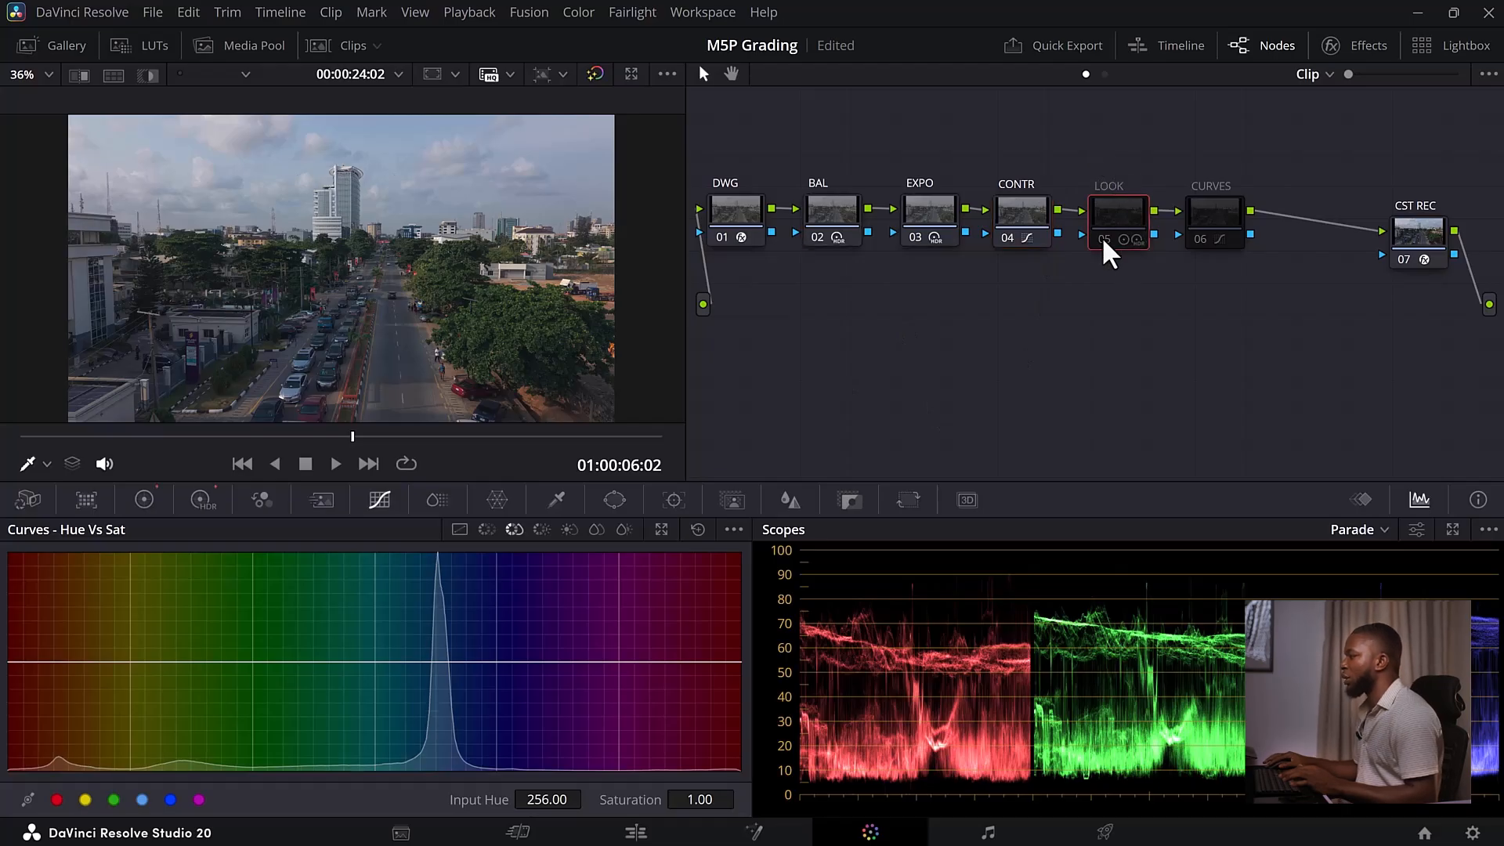
{"action": "key", "text": "ctrl+d"}
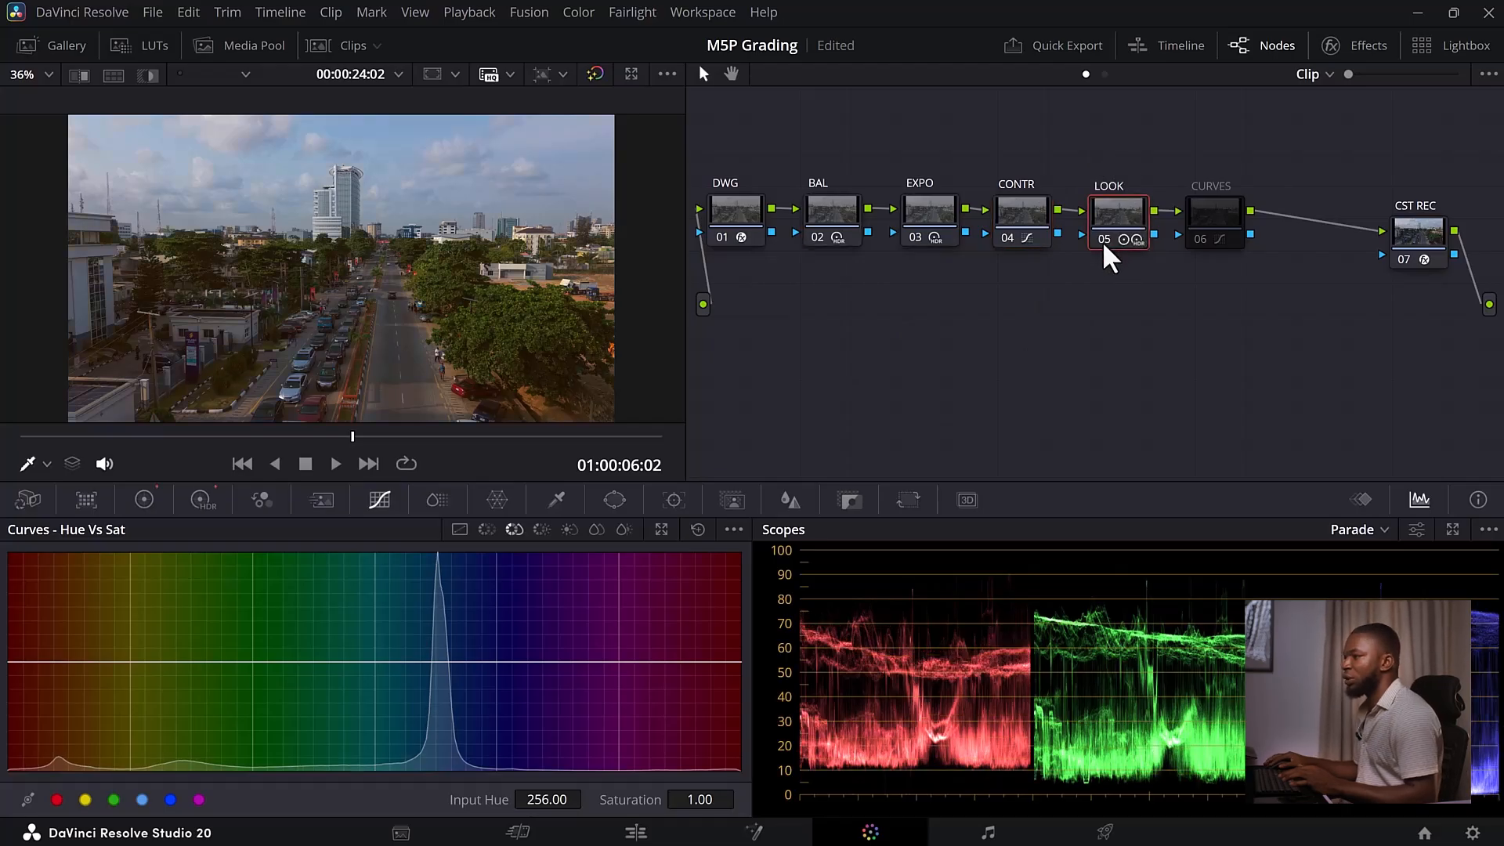
{"action": "left_click", "coordinate": [1200, 239]}
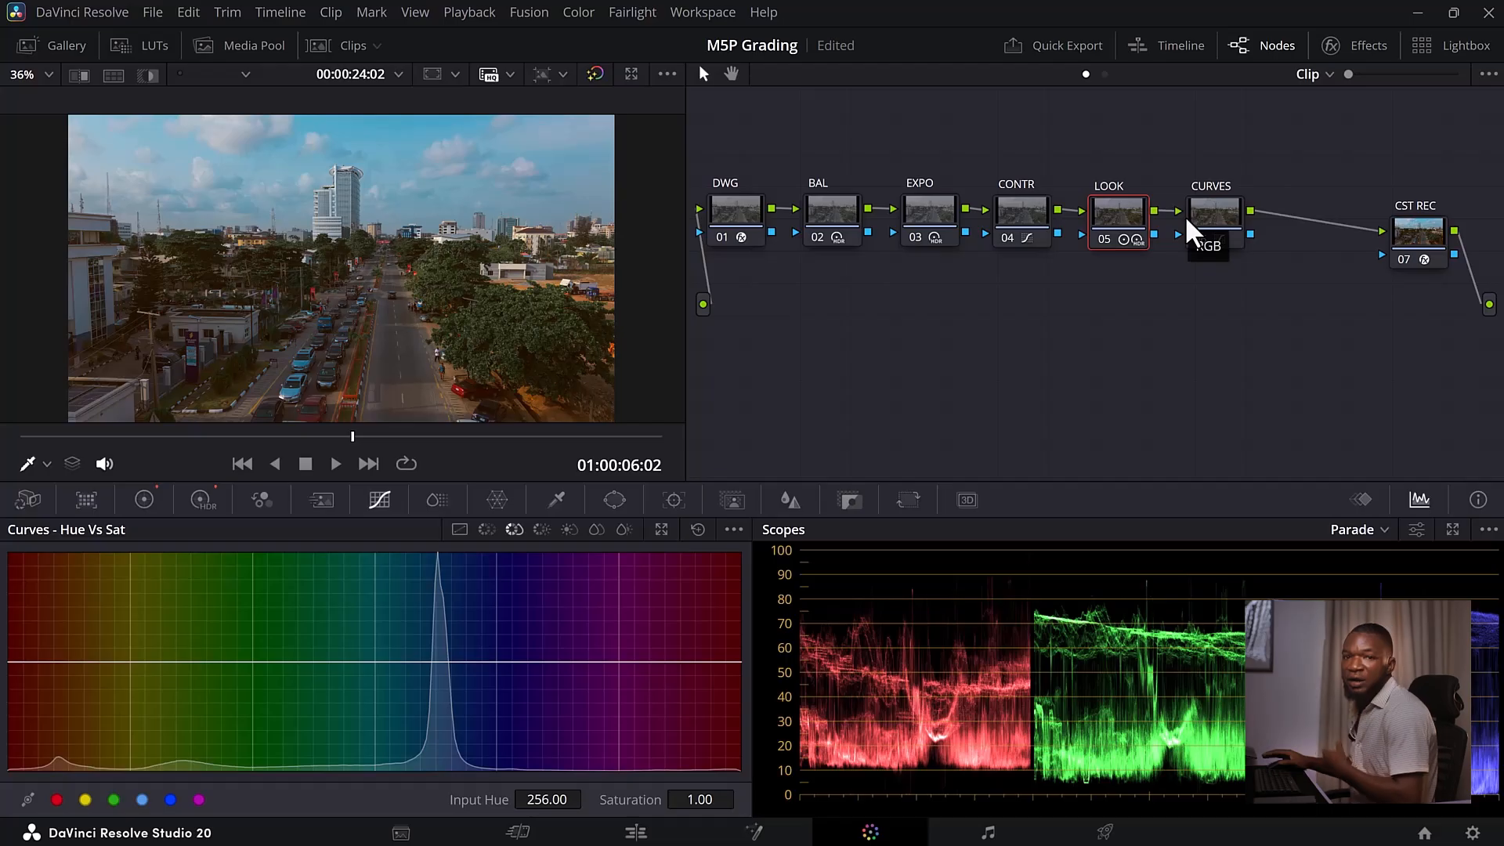
Add two serial nodes after the CURVES node and label them SHARPEN and GLOW
{"action": "scroll", "coordinate": [286, 255], "scroll_direction": "down", "scroll_amount": 1}
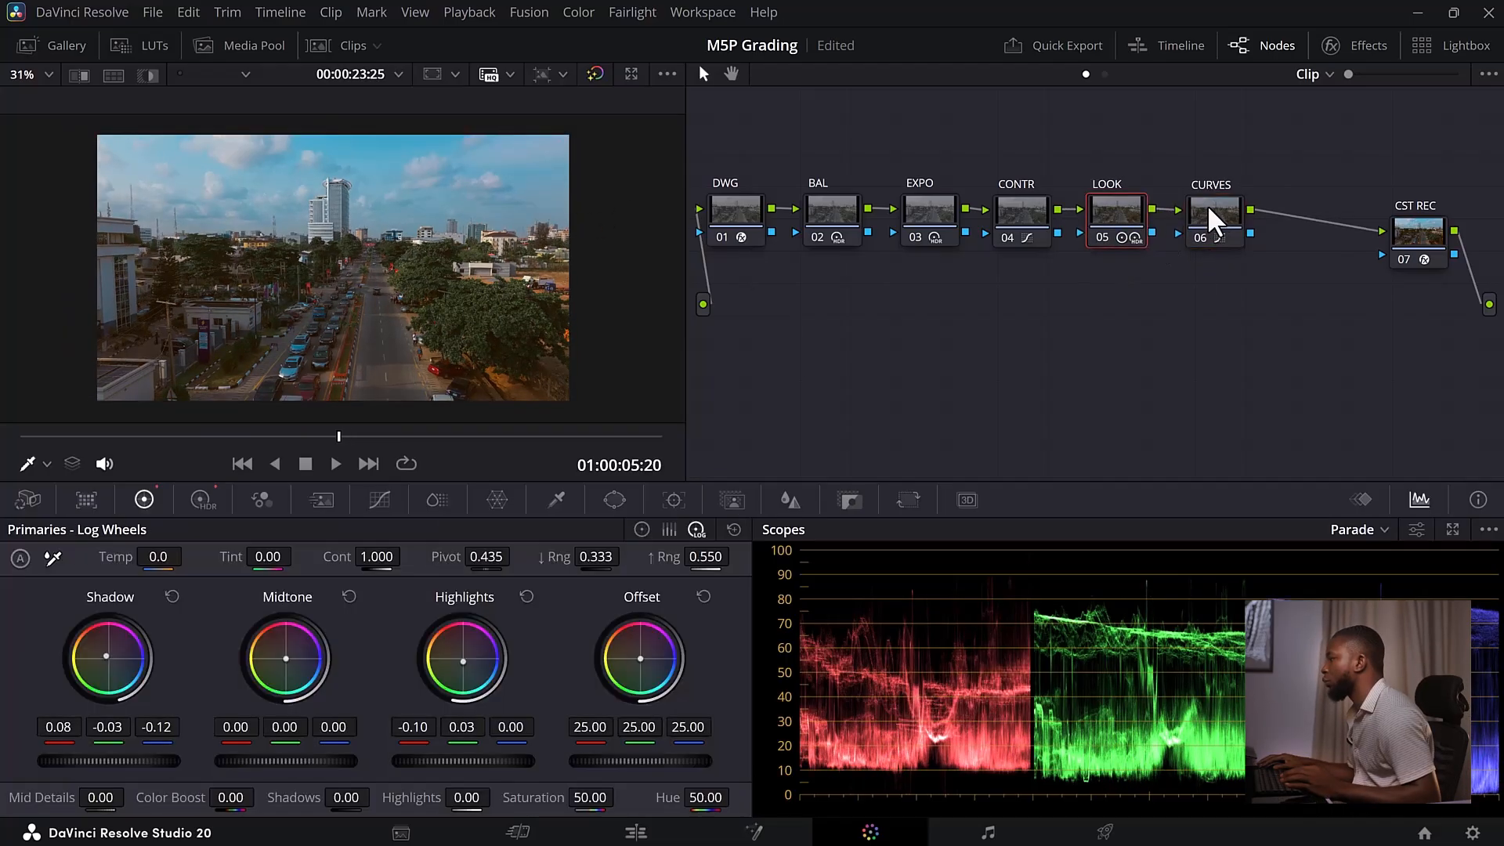
{"action": "left_click", "coordinate": [1207, 204]}
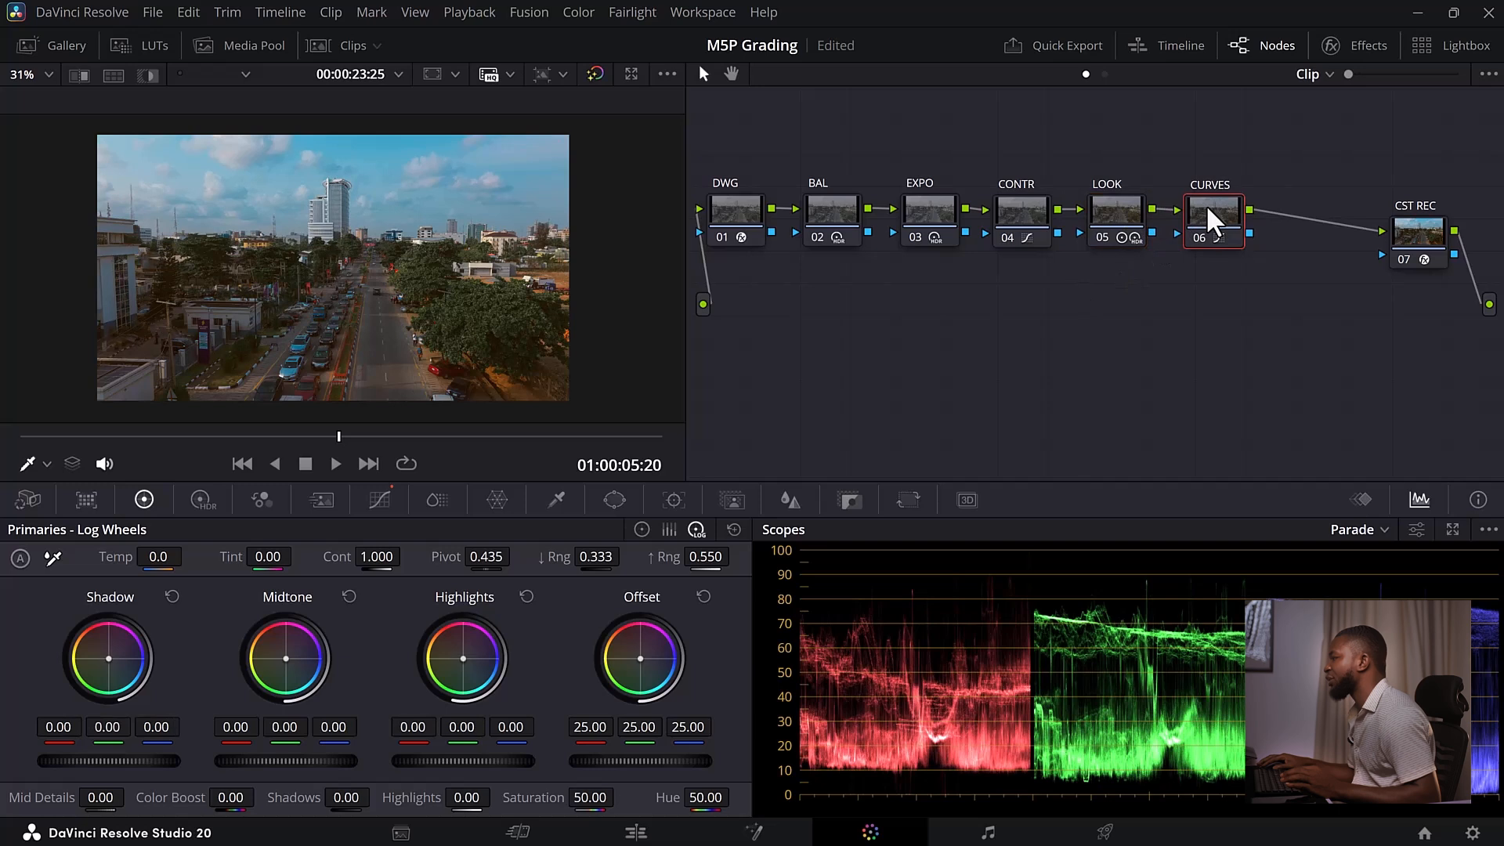
{"action": "key", "text": "alt+s"}
{"action": "key", "text": "alt+s"}
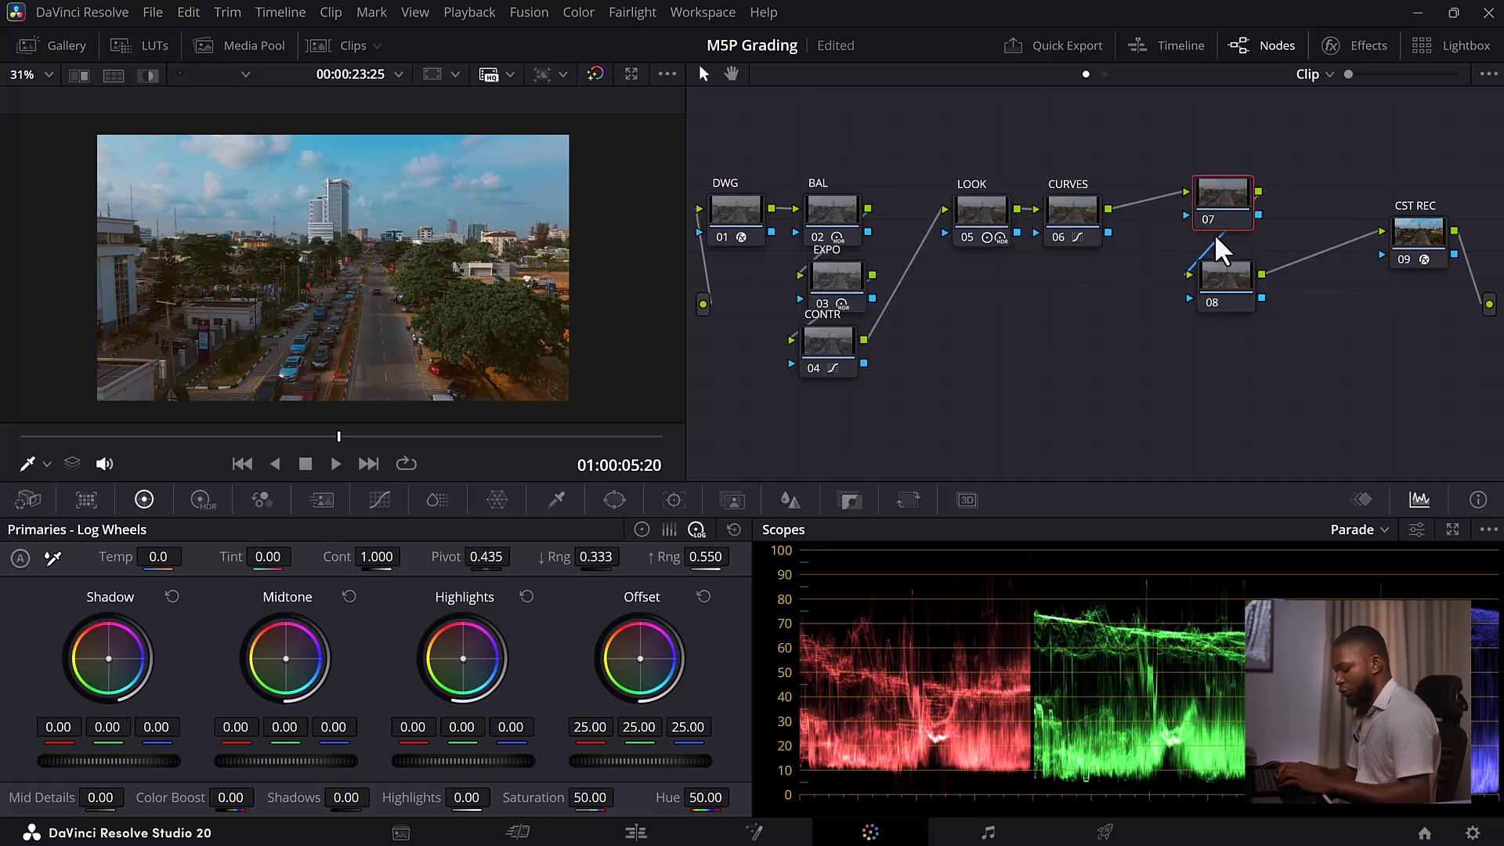
{"action": "type", "text": "SHARPEN"}
{"action": "left_click", "coordinate": [1241, 266]}
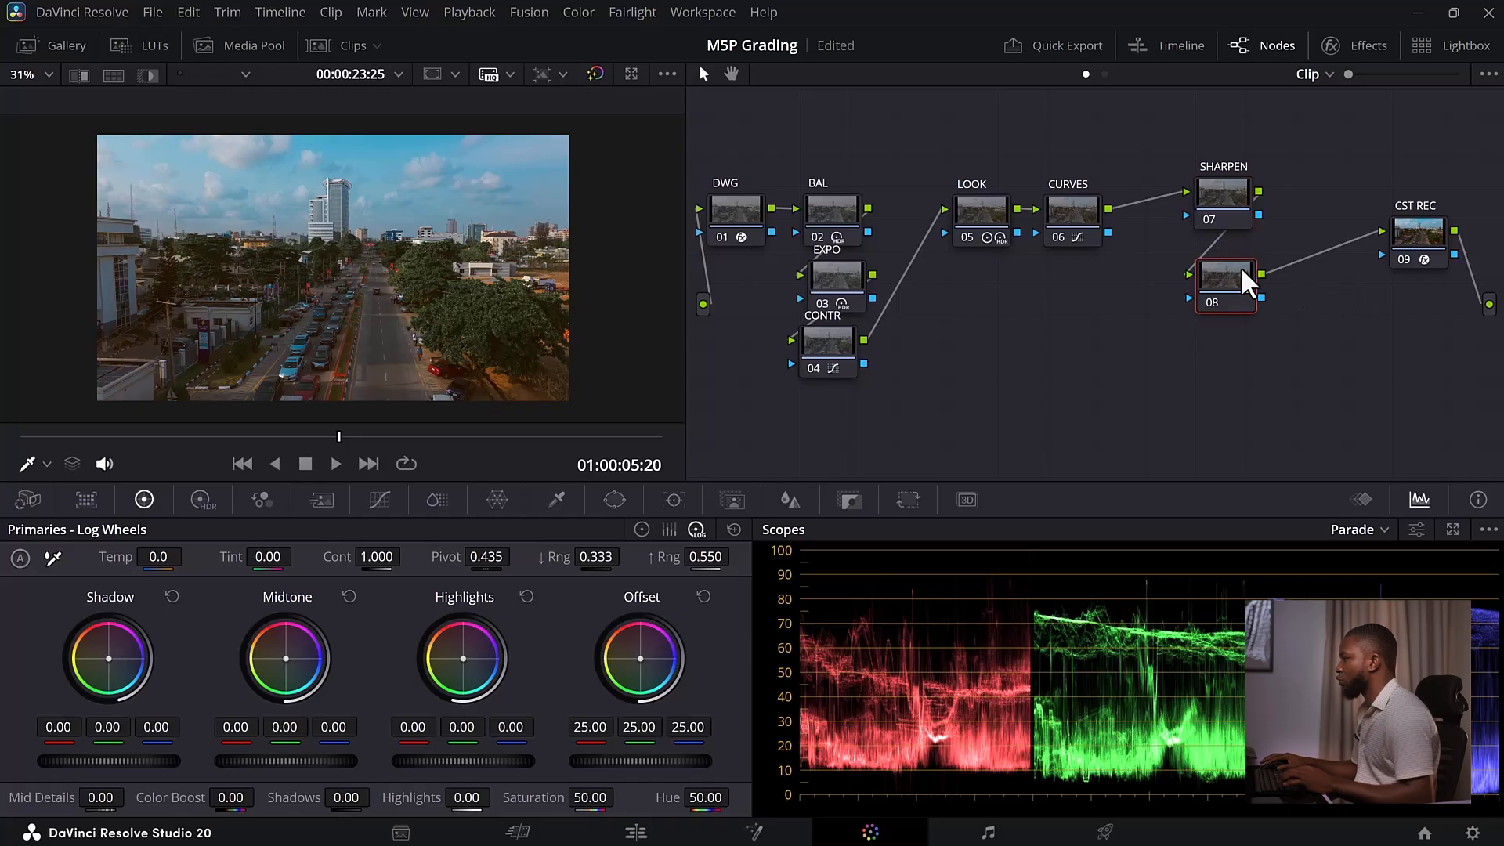
{"action": "type", "text": "GLOW"}
Sharpen the image on the SHARPEN node by lowering the blur radius to 0.48 on all channels, checking the detail up close
{"action": "left_click", "coordinate": [1224, 206]}
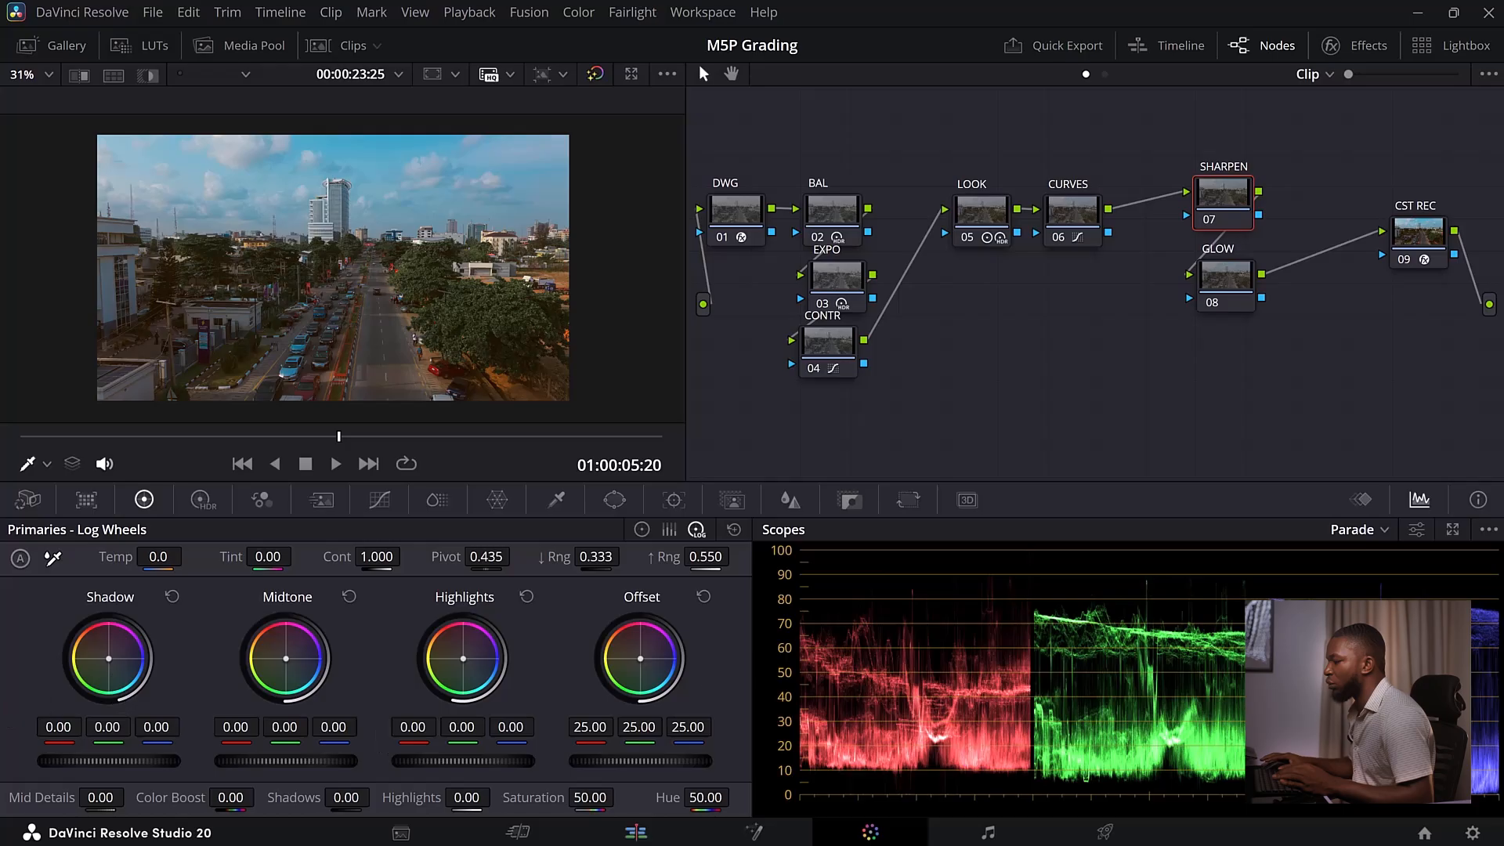
{"action": "left_click", "coordinate": [790, 502]}
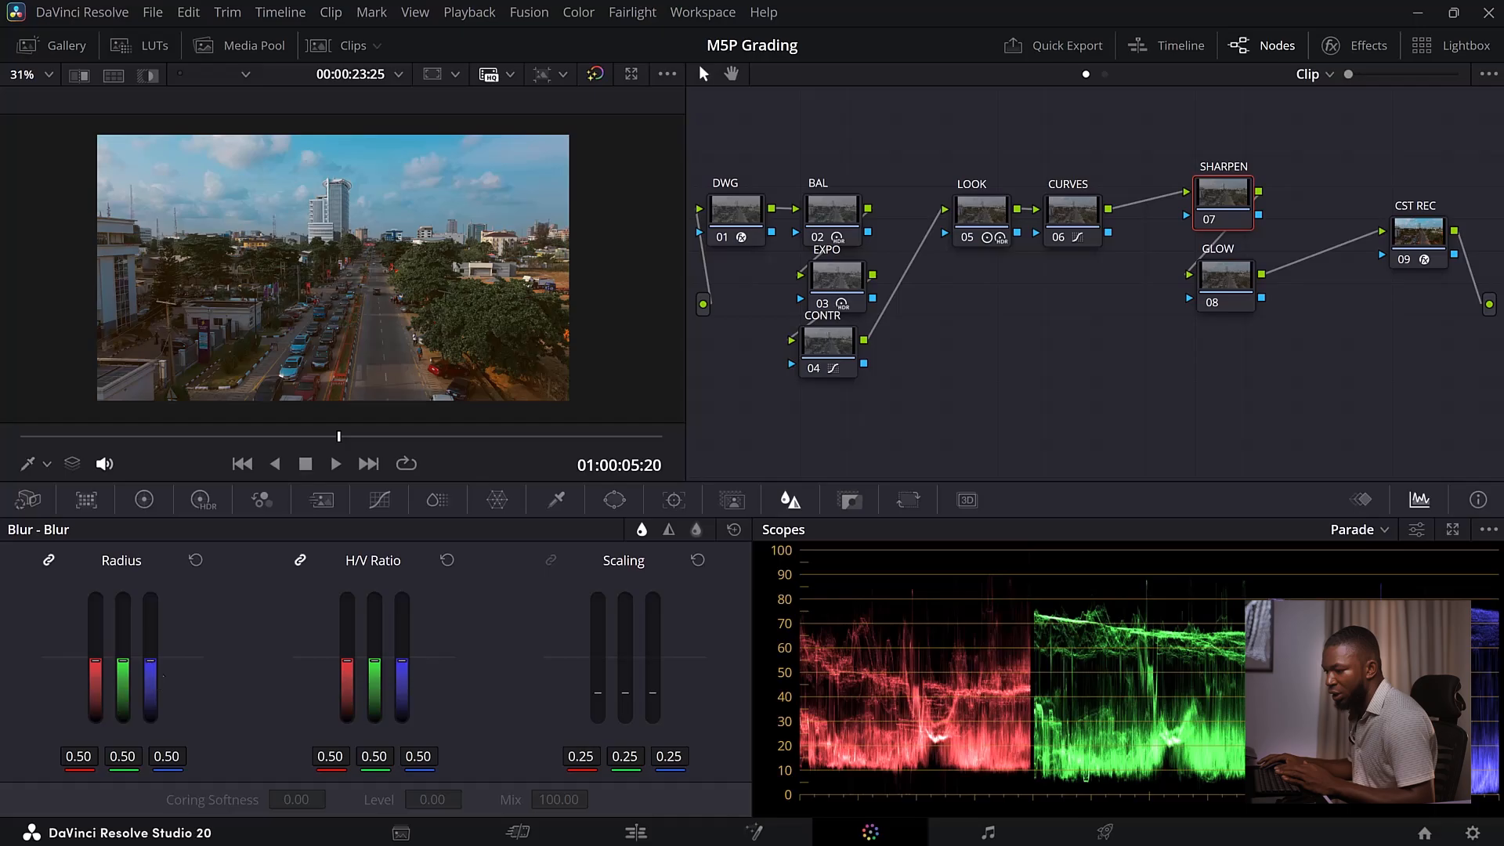
{"action": "left_click_drag", "start_coordinate": [123, 662], "coordinate": [123, 667]}
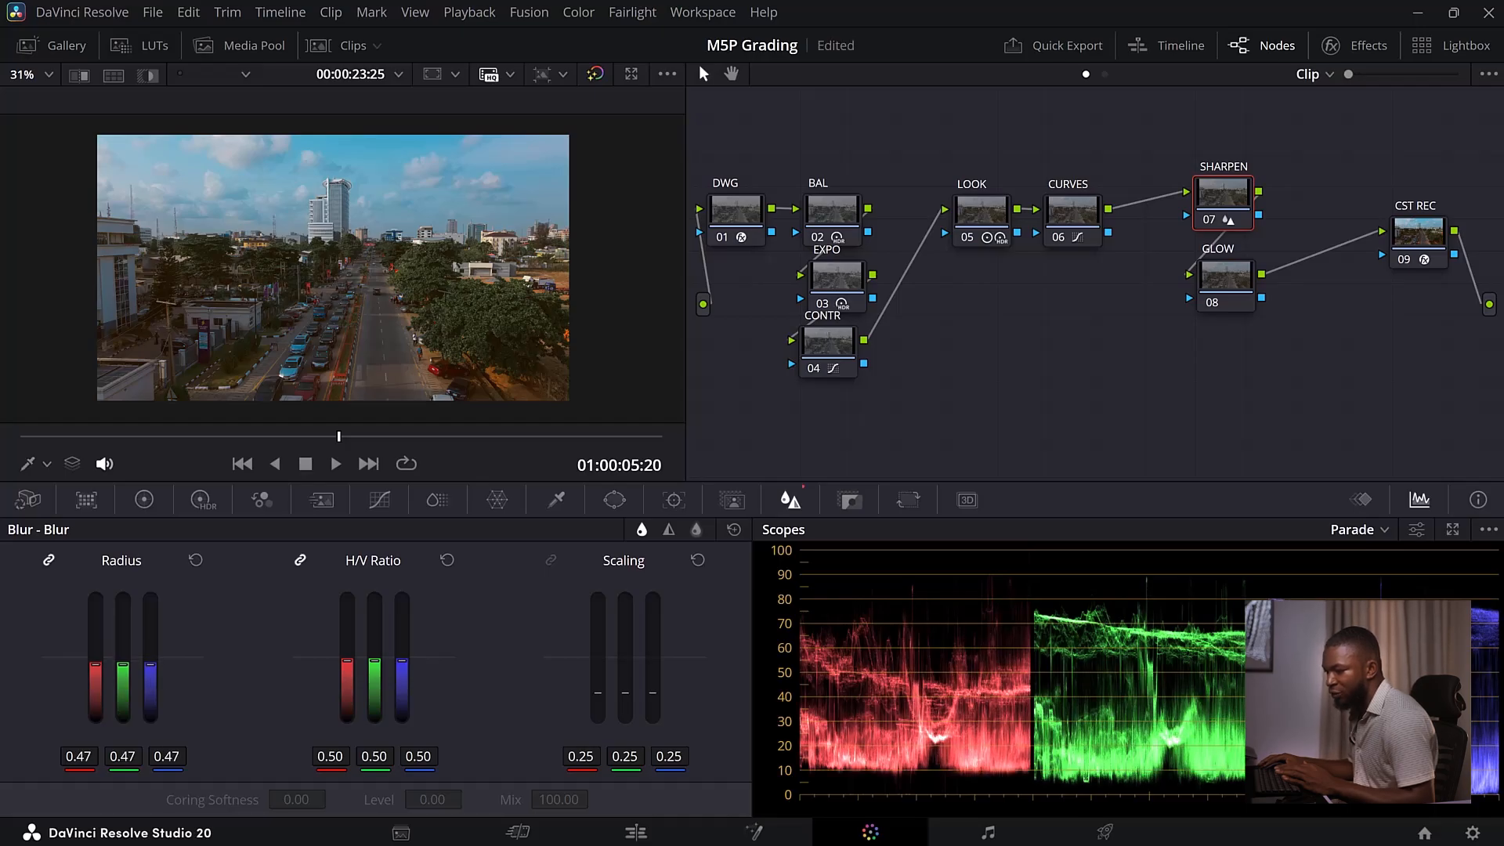
{"action": "left_click_drag", "start_coordinate": [123, 667], "coordinate": [123, 668]}
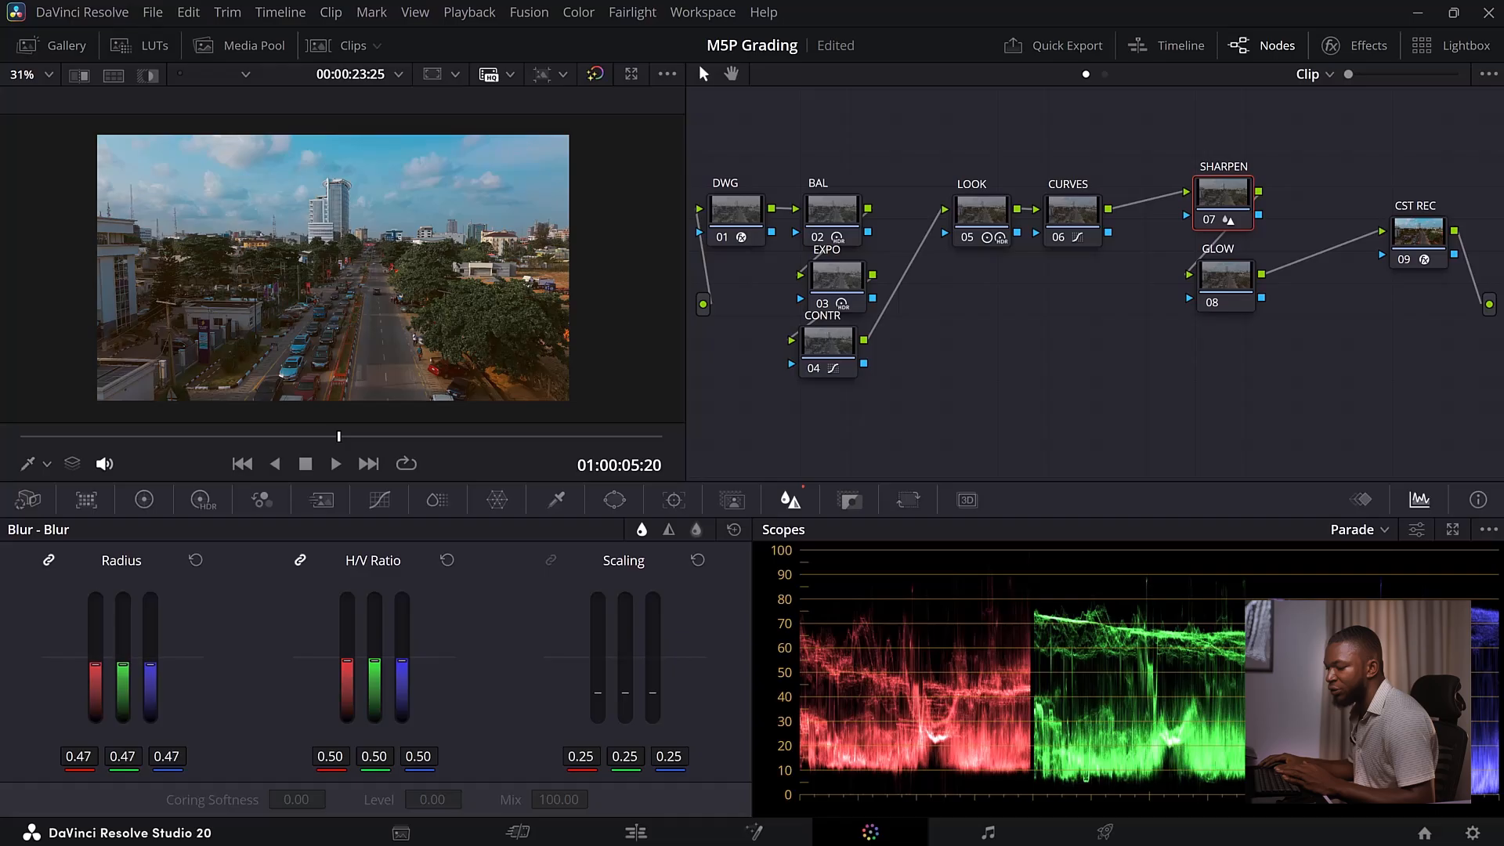
{"action": "scroll", "coordinate": [354, 248], "scroll_direction": "up", "scroll_amount": 2}
{"action": "scroll", "coordinate": [357, 254], "scroll_direction": "up", "scroll_amount": 3}
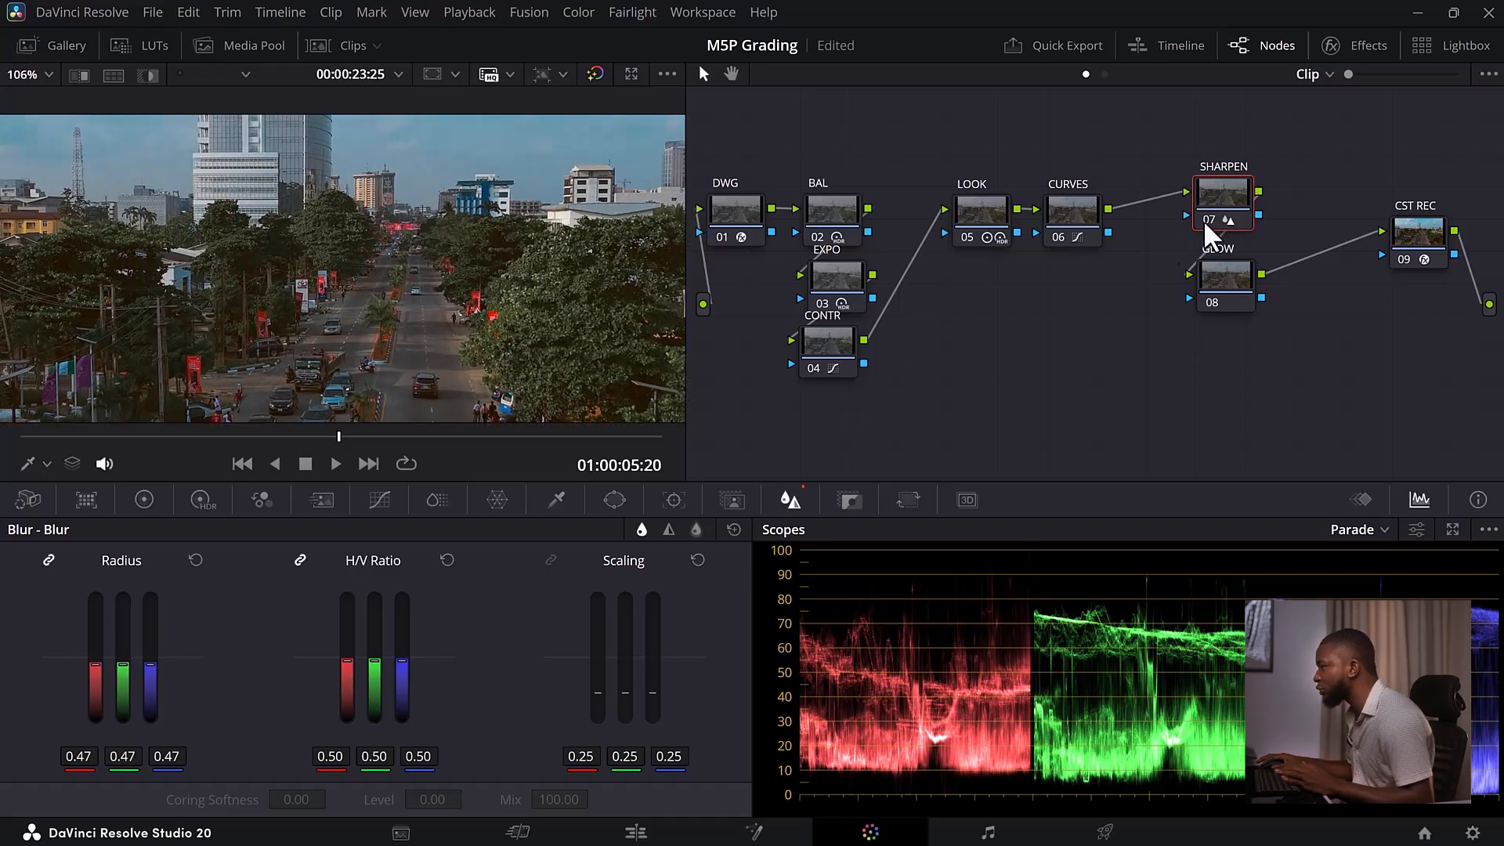
{"action": "left_click_drag", "start_coordinate": [1206, 219], "coordinate": [1208, 221]}
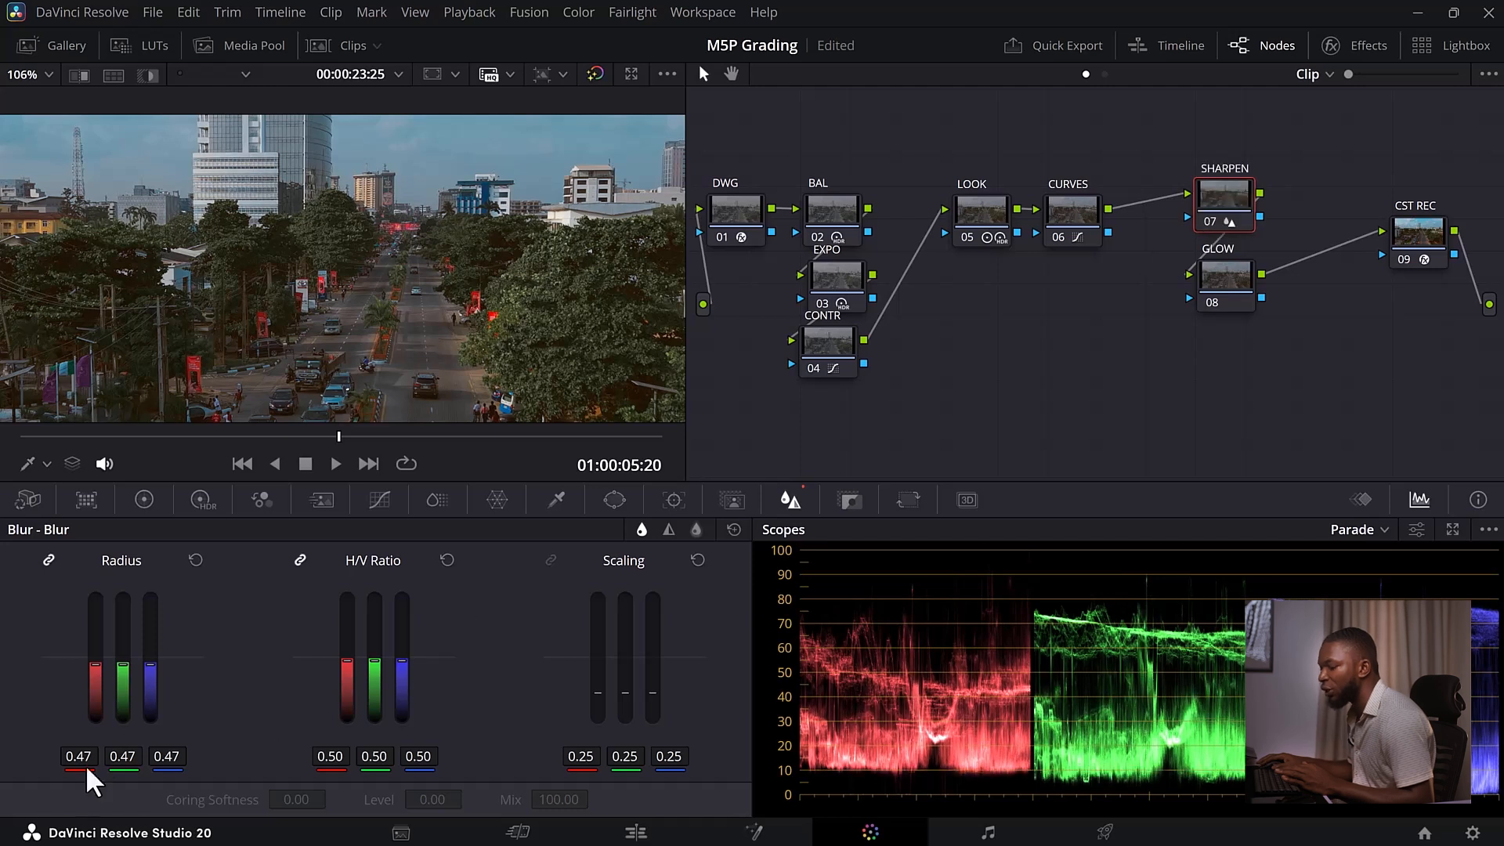
{"action": "left_click_drag", "start_coordinate": [149, 664], "coordinate": [149, 662]}
{"action": "scroll", "coordinate": [405, 225], "scroll_direction": "down", "scroll_amount": 2}
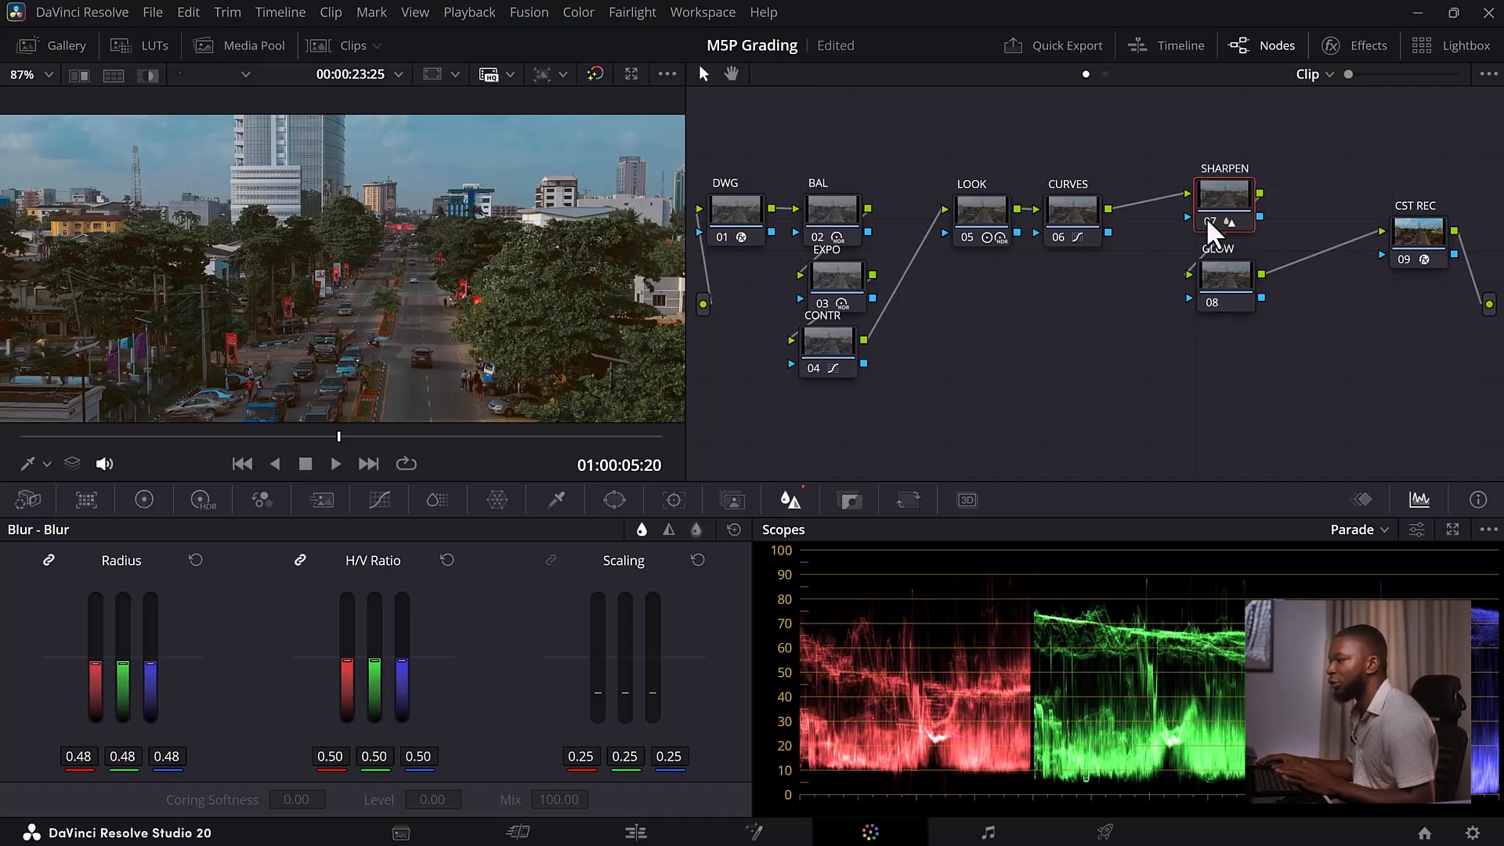
{"action": "scroll", "coordinate": [298, 281], "scroll_direction": "down", "scroll_amount": 3}
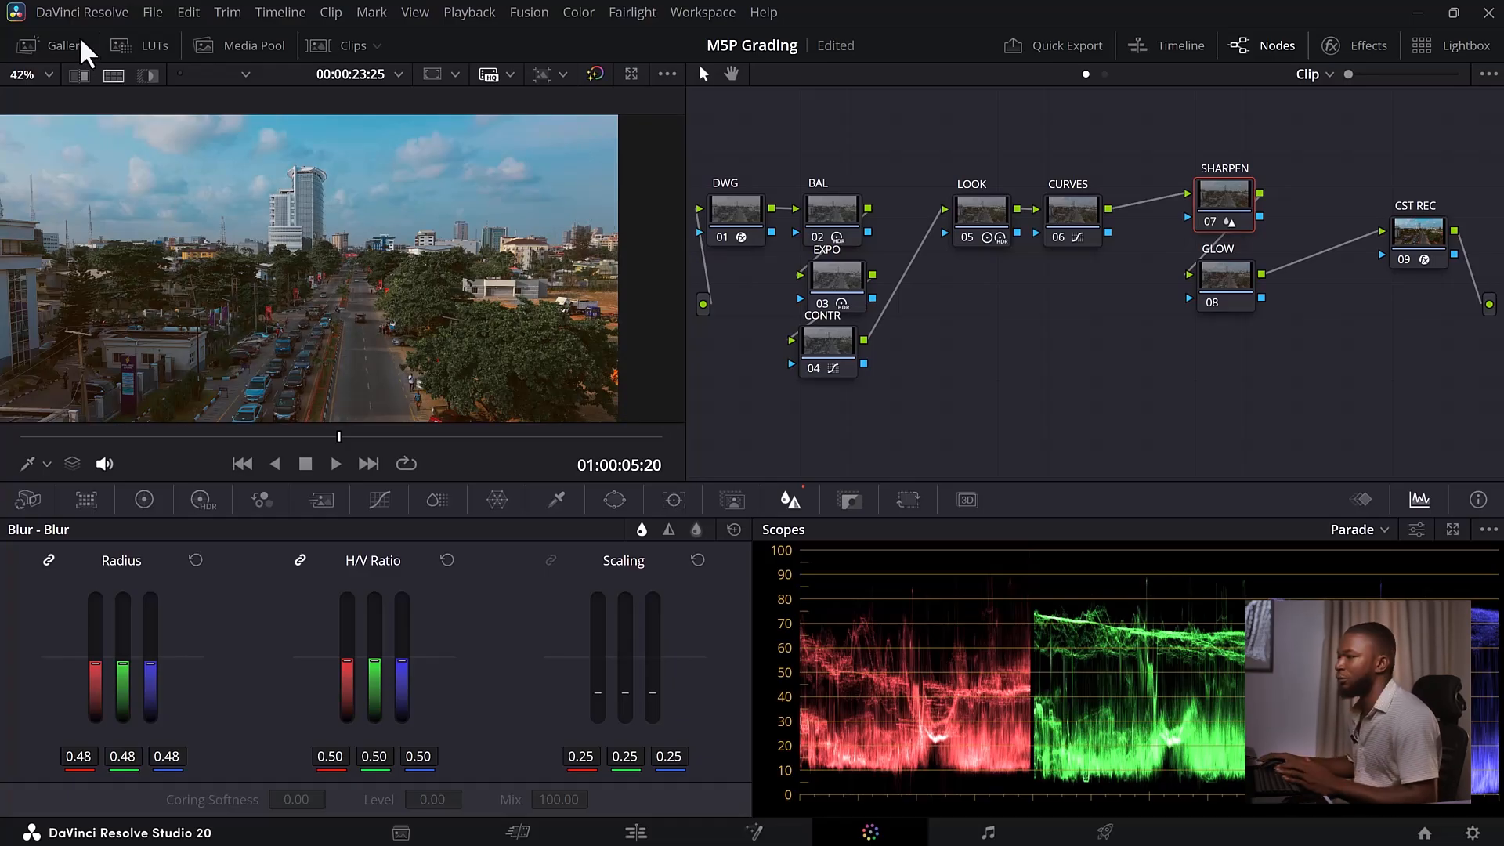
{"action": "left_click", "coordinate": [50, 69]}
{"action": "left_click", "coordinate": [85, 90]}
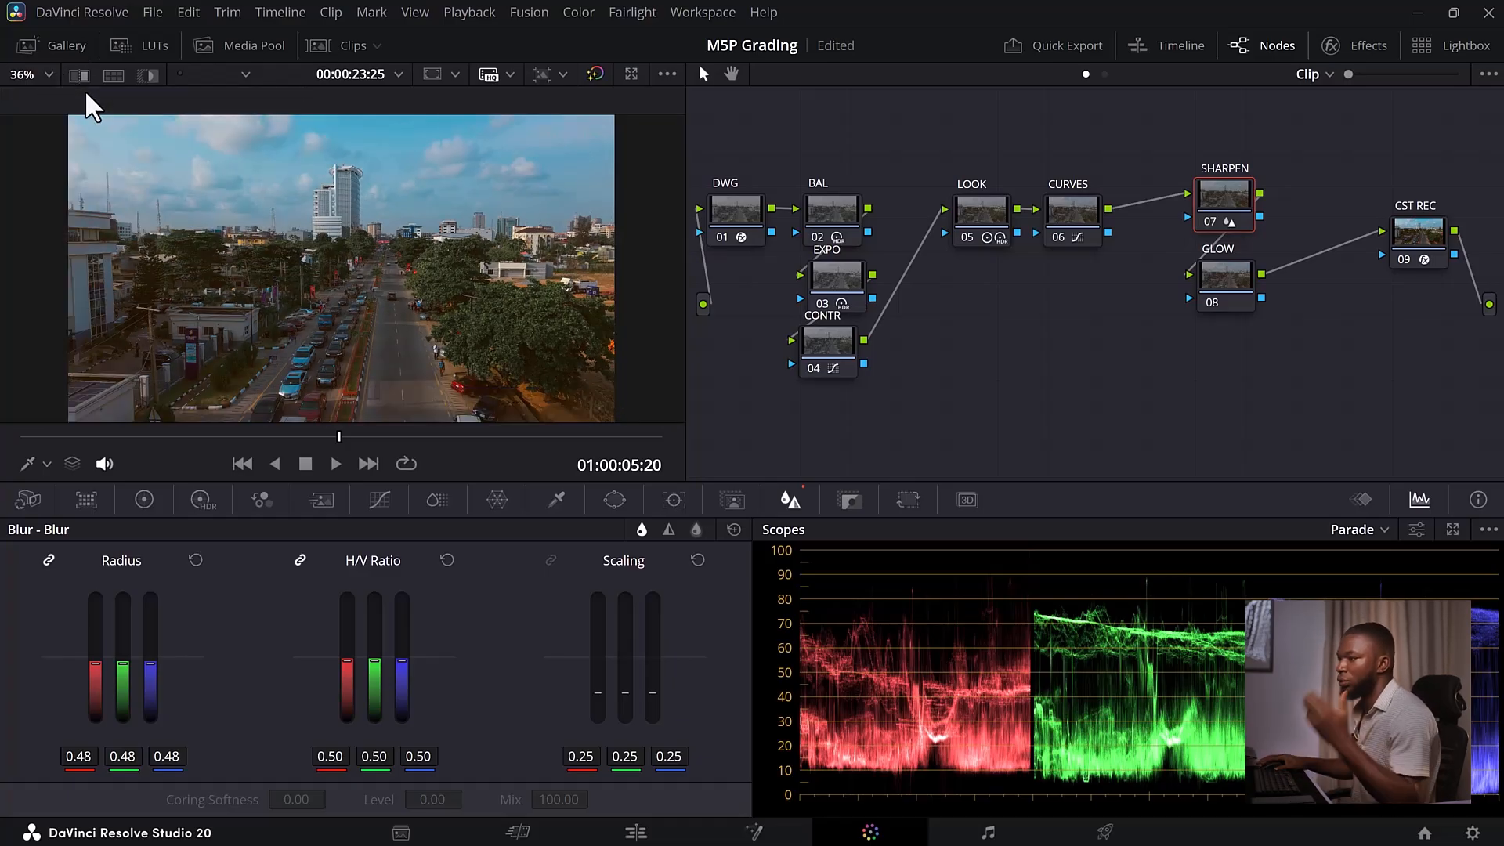
Reposition the GLOW node below the LOOK and CURVES nodes and apply the Resolve FX Light Glow effect to it
{"action": "left_click", "coordinate": [1226, 290]}
{"action": "left_click_drag", "start_coordinate": [1213, 306], "coordinate": [1012, 339]}
{"action": "left_click", "coordinate": [1360, 45]}
{"action": "left_click", "coordinate": [1175, 104]}
{"action": "key", "text": "ctrl+a"}
{"action": "type", "text": "GLOW"}
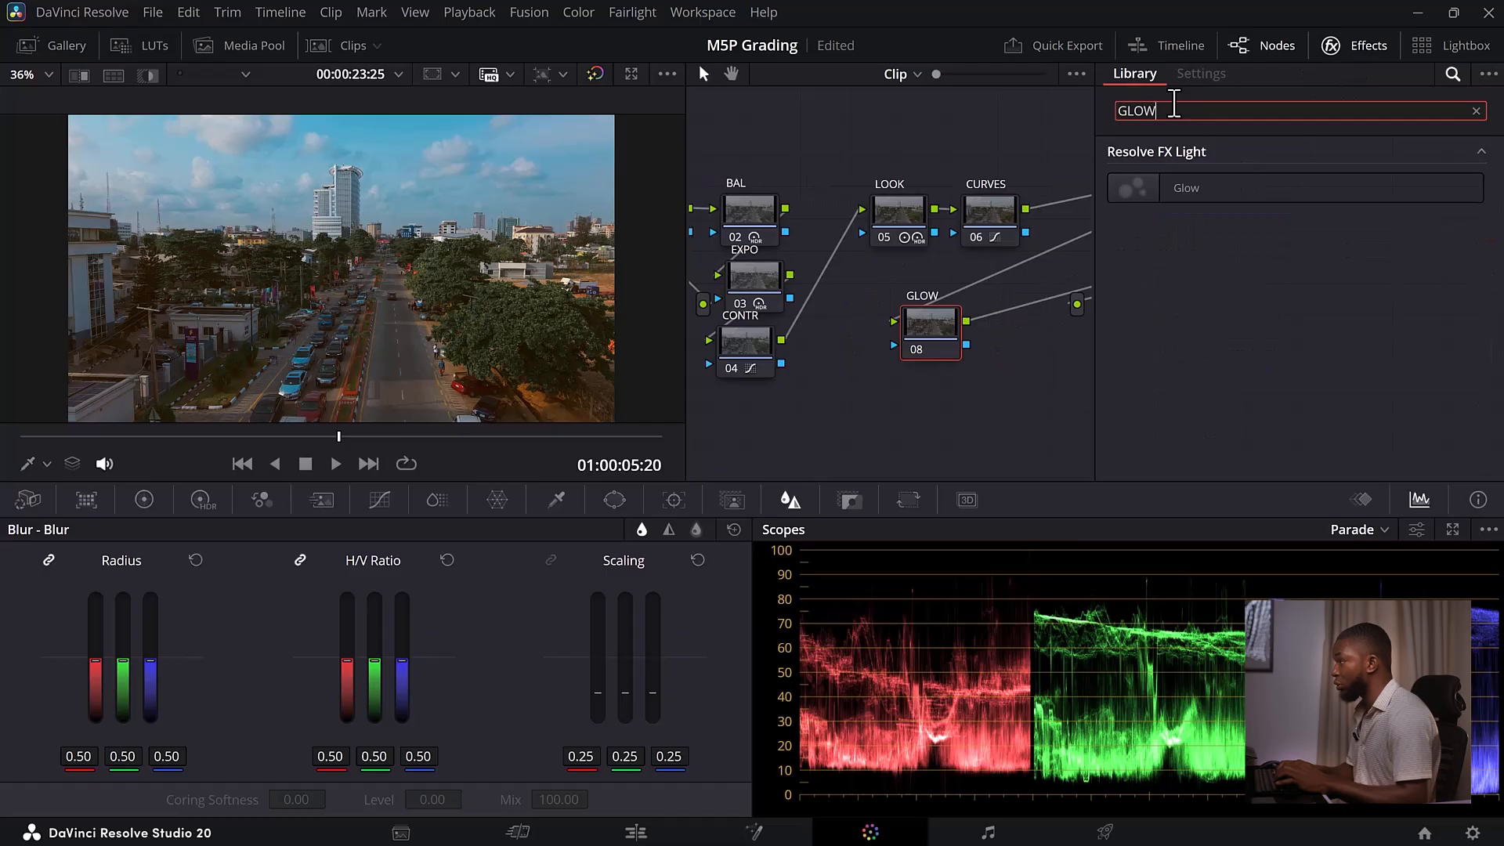
{"action": "left_click_drag", "start_coordinate": [1124, 185], "coordinate": [923, 332]}
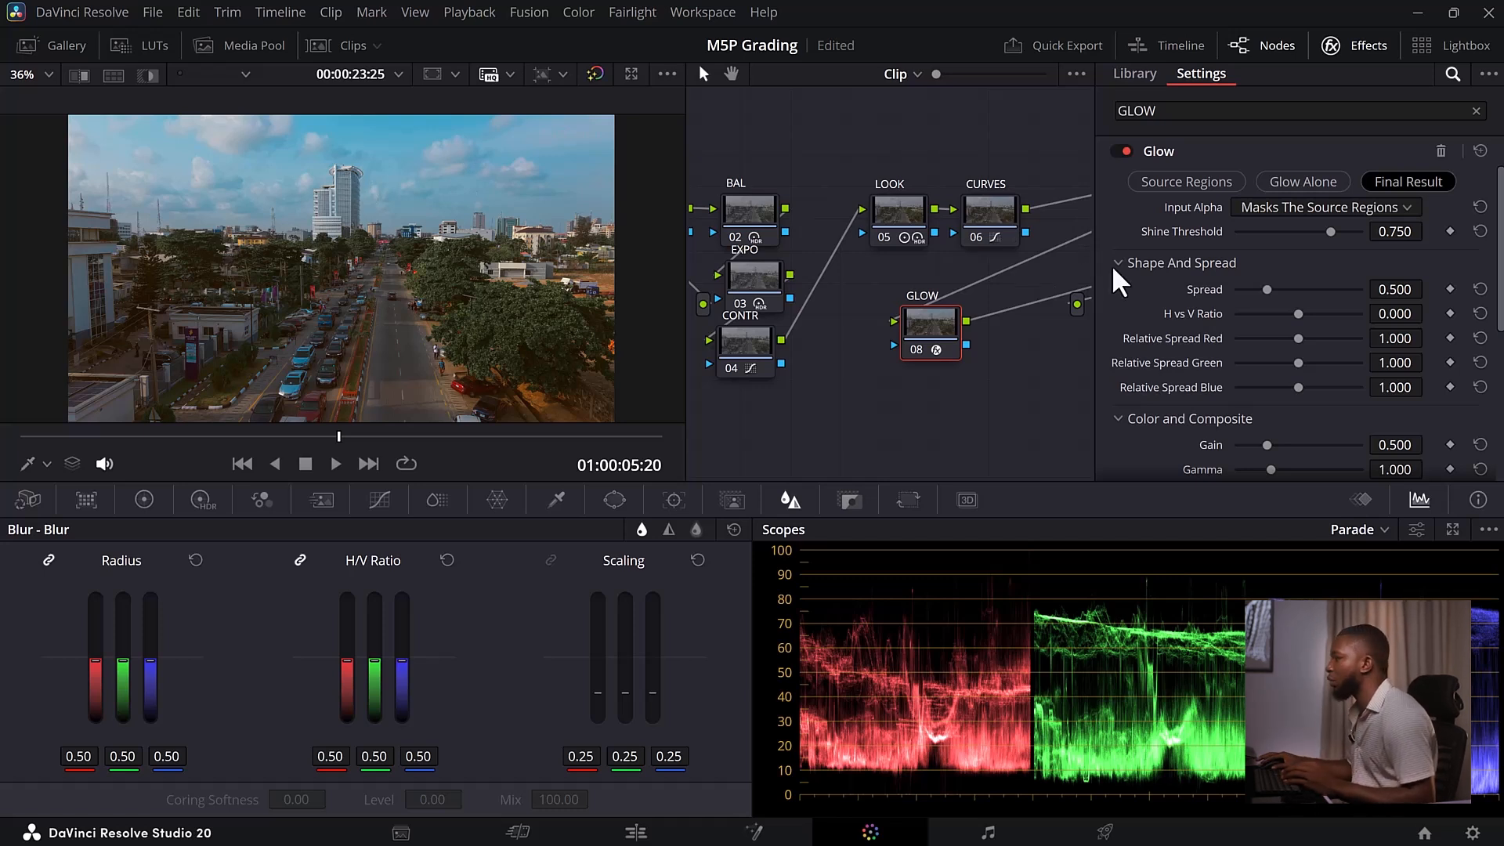
Preview the Glow effect's source regions and set the shine threshold to 0.504 to isolate the brightest highlights
{"action": "left_click", "coordinate": [1188, 182]}
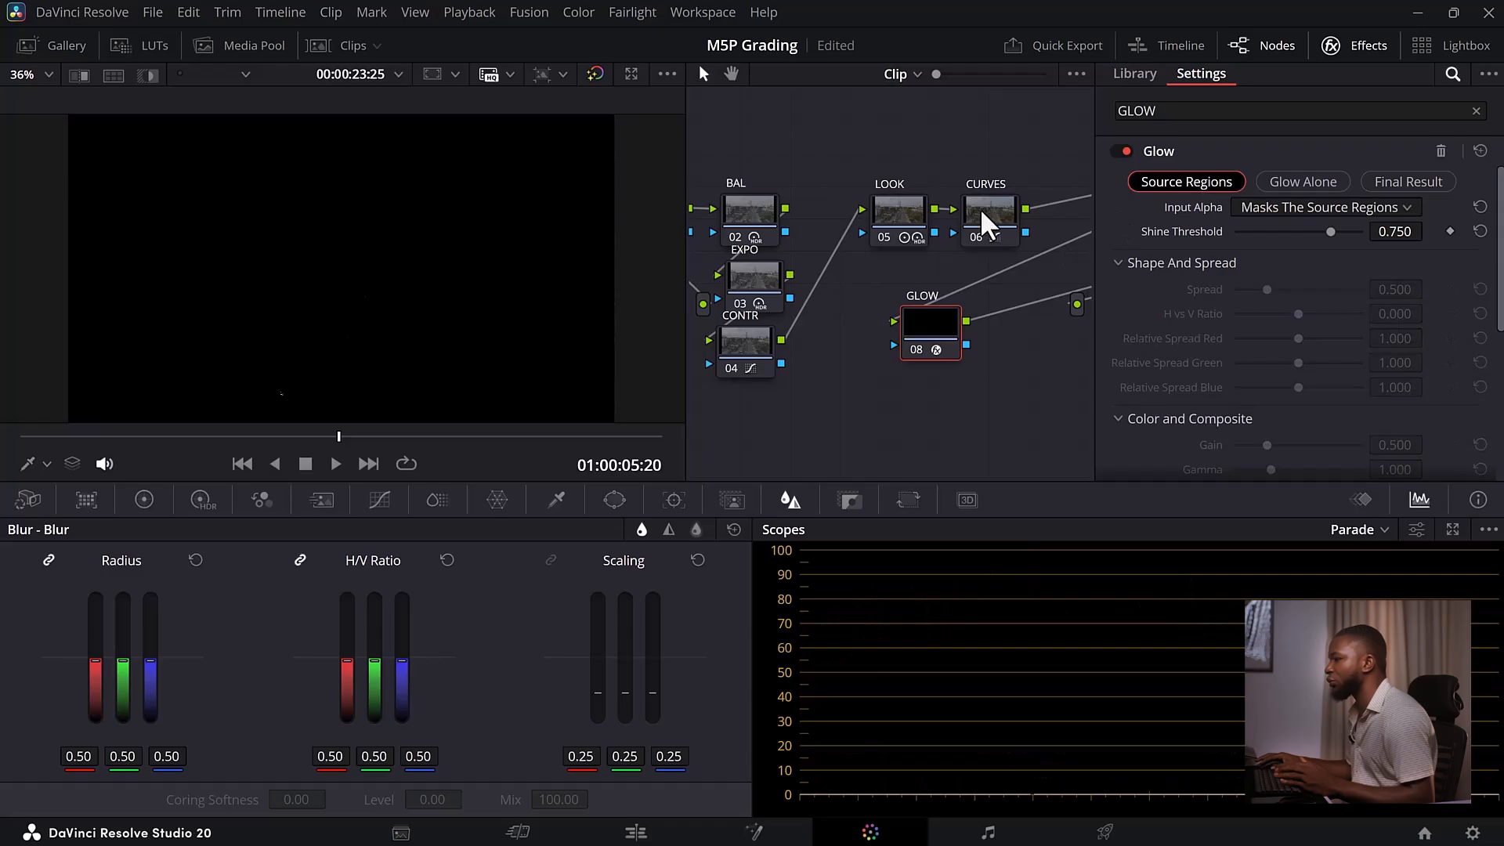
{"action": "left_click_drag", "start_coordinate": [1330, 231], "coordinate": [1277, 233]}
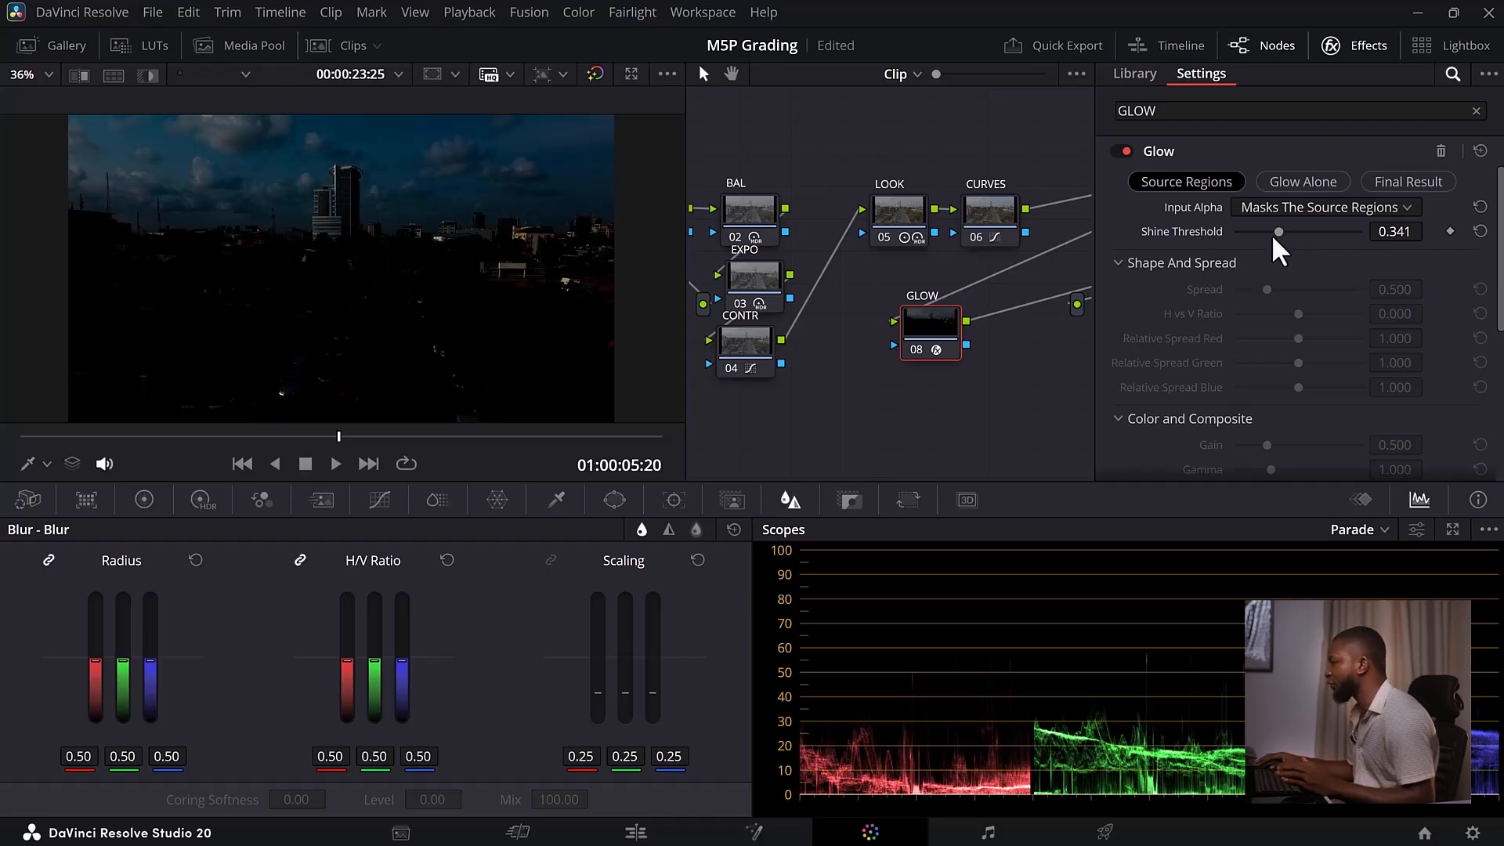
{"action": "left_click_drag", "start_coordinate": [1280, 230], "coordinate": [1300, 230]}
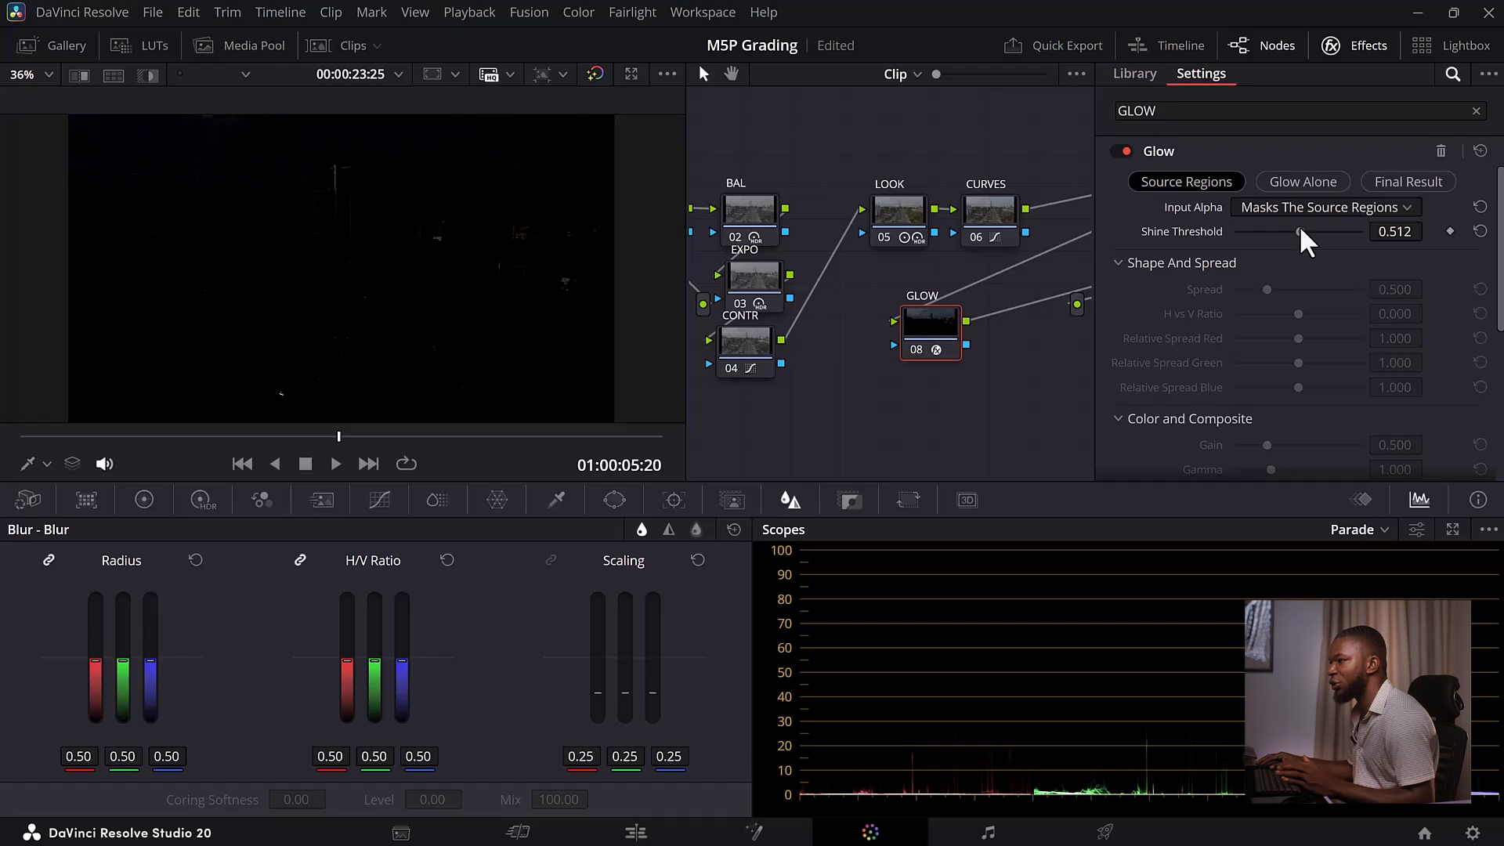
{"action": "left_click_drag", "start_coordinate": [1299, 227], "coordinate": [1295, 230]}
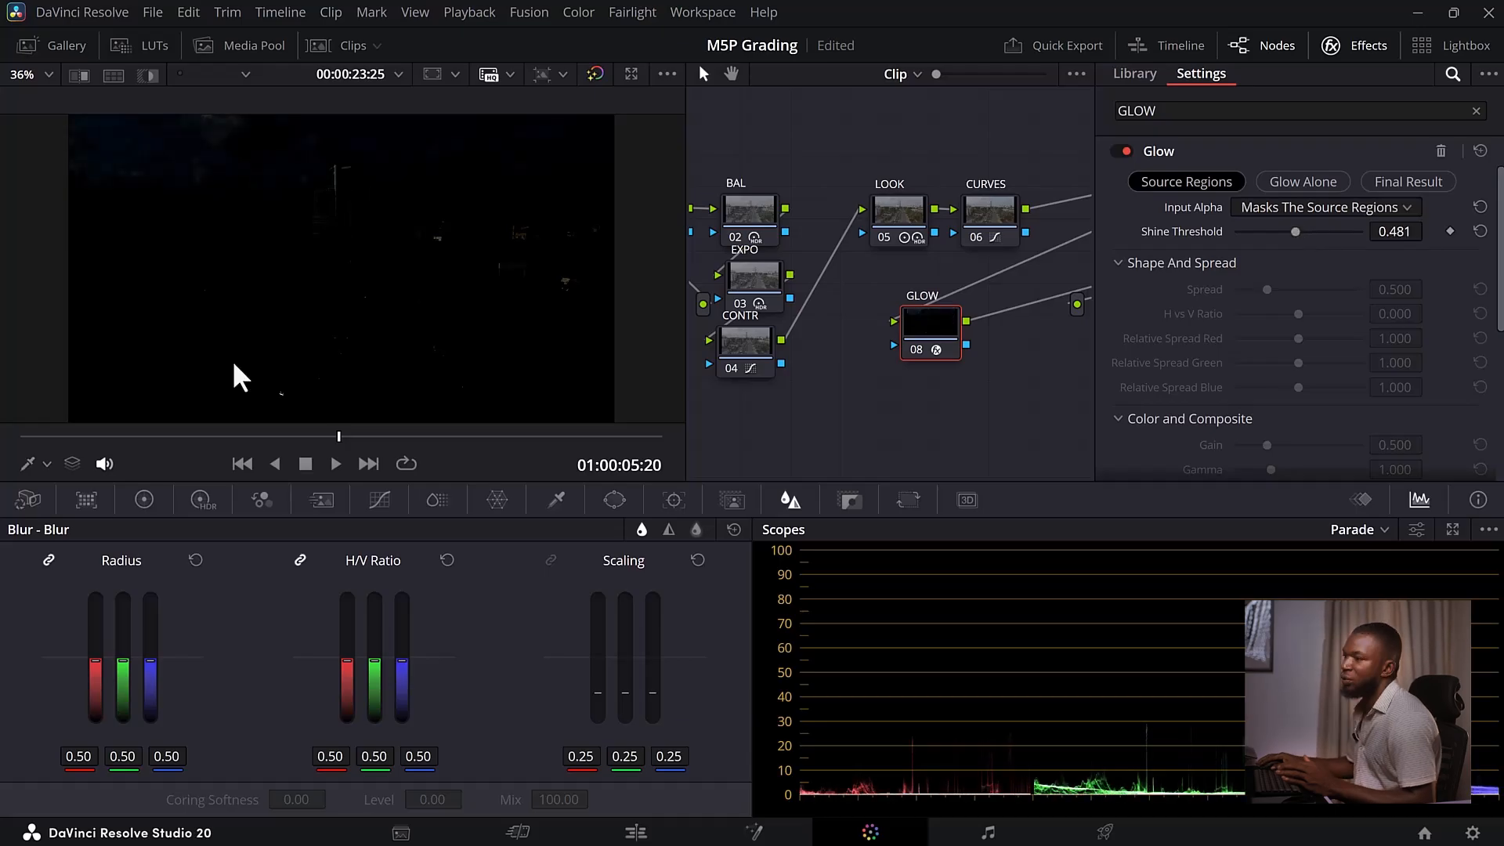
{"action": "left_click_drag", "start_coordinate": [1296, 231], "coordinate": [1300, 231]}
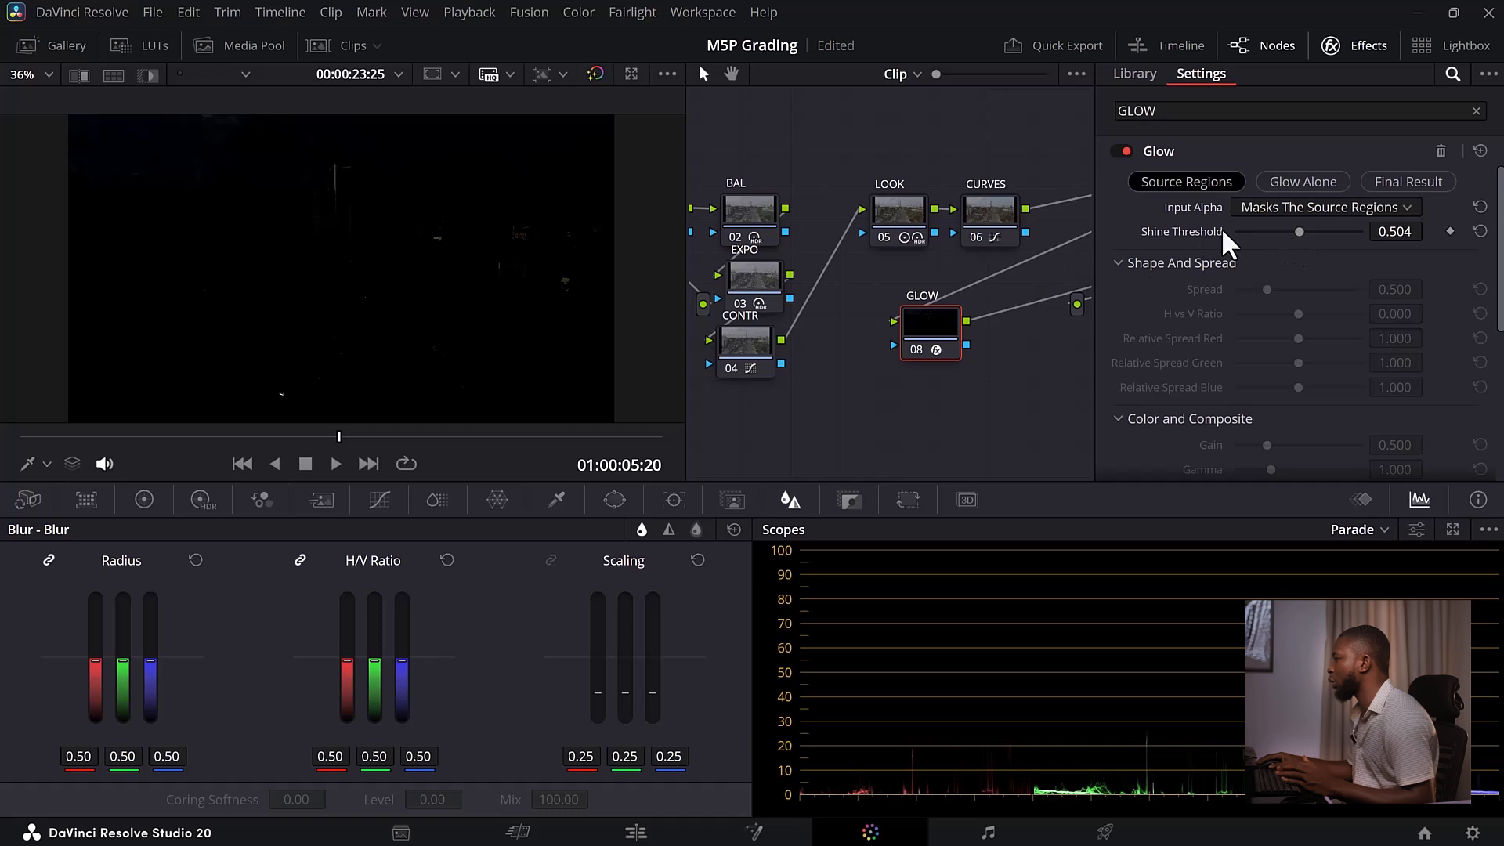
Show the final glow result and toggle the GLOW node to compare the whole shot and the tall building up close
{"action": "key", "text": "ctrl+d"}
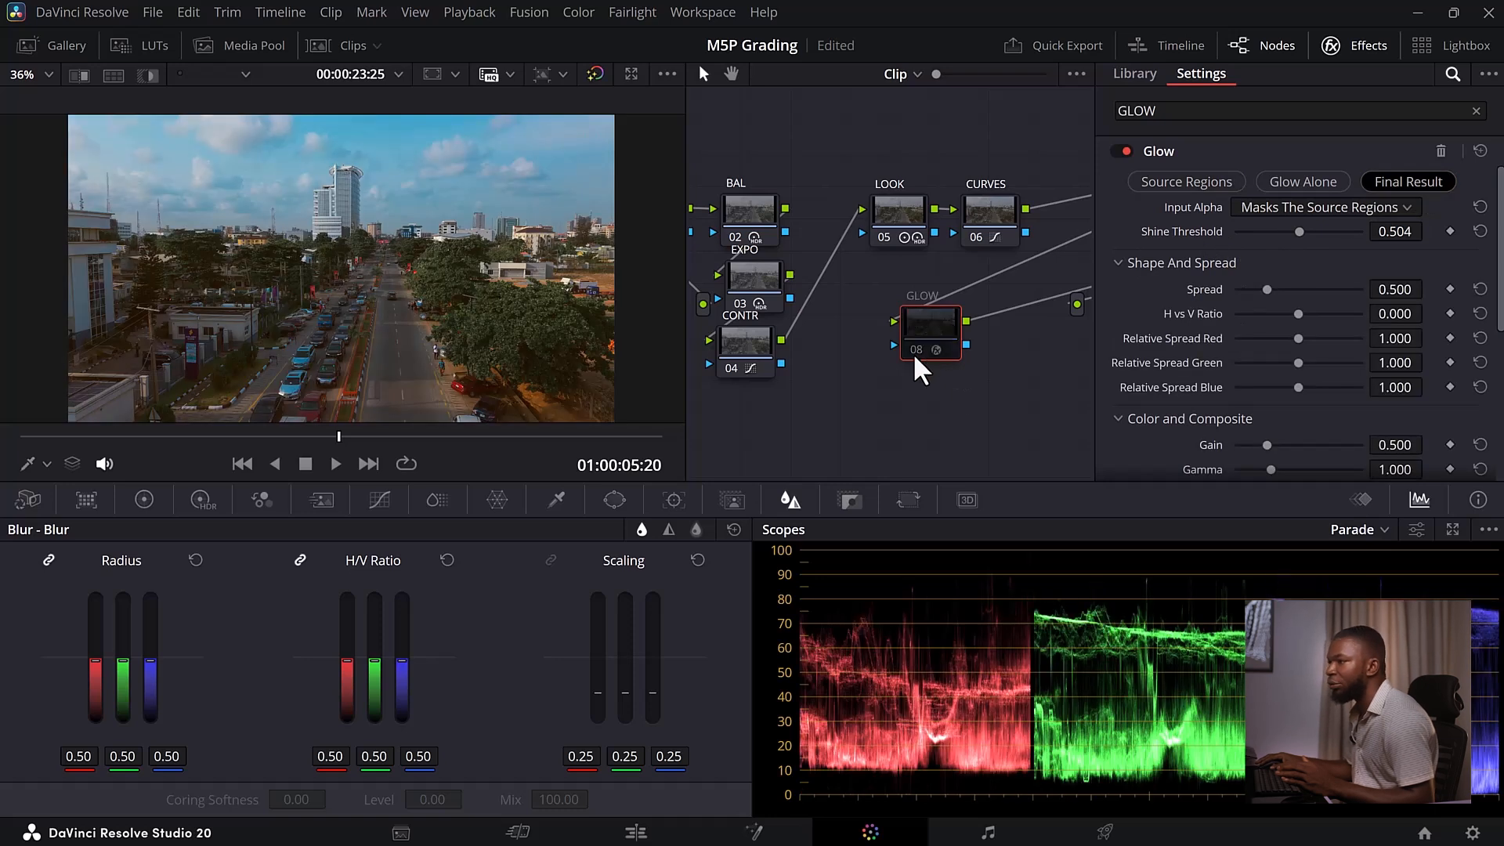
{"action": "key", "text": "ctrl+d"}
{"action": "key", "text": "ctrl+d"}
{"action": "left_click", "coordinate": [914, 354]}
{"action": "scroll", "coordinate": [345, 182], "scroll_direction": "up", "scroll_amount": 4}
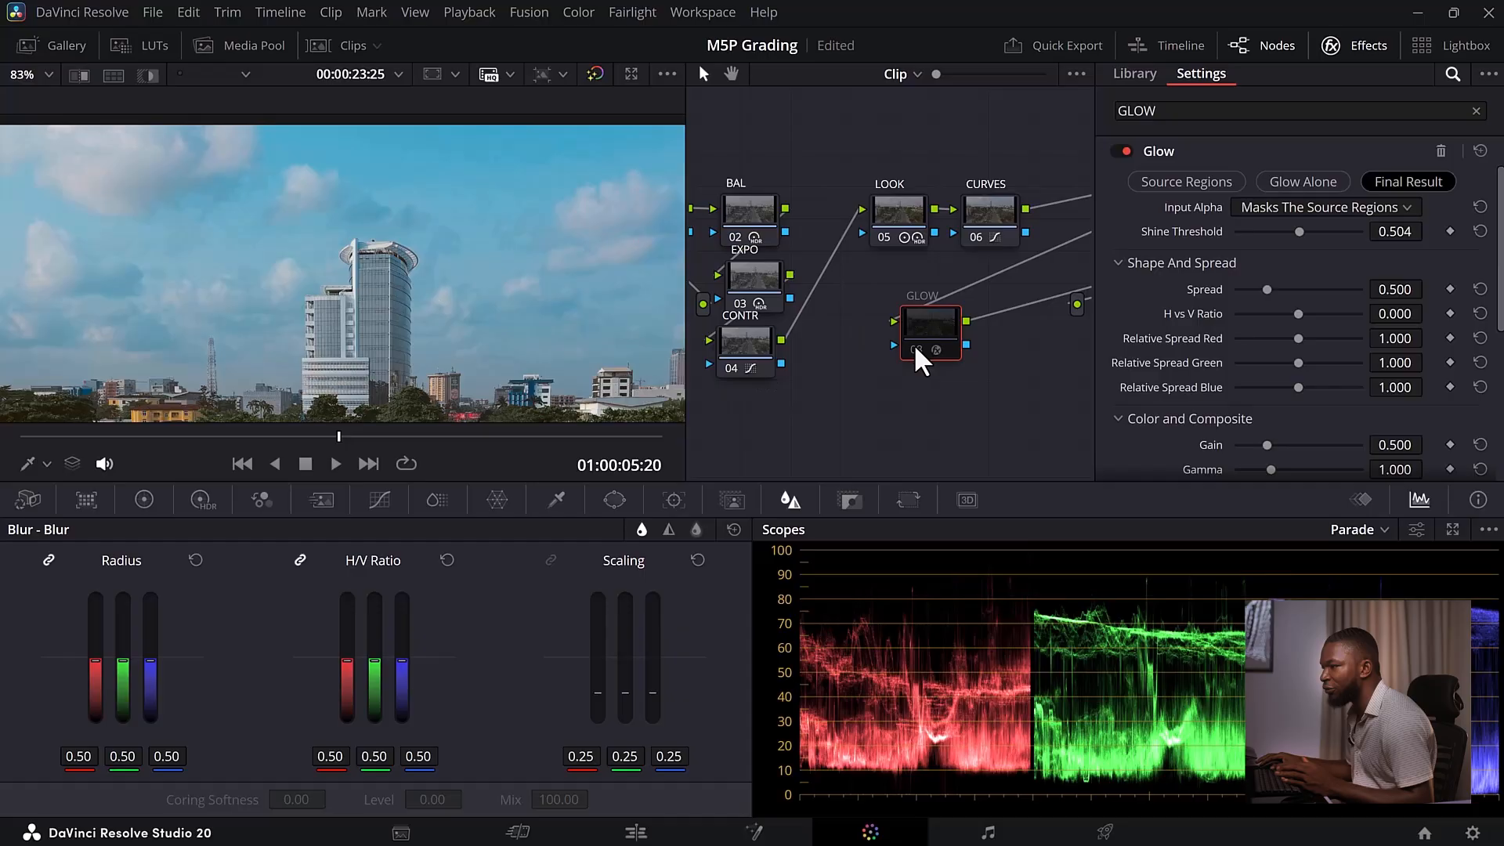
{"action": "key", "text": "ctrl+d"}
{"action": "key", "text": "ctrl+d"}
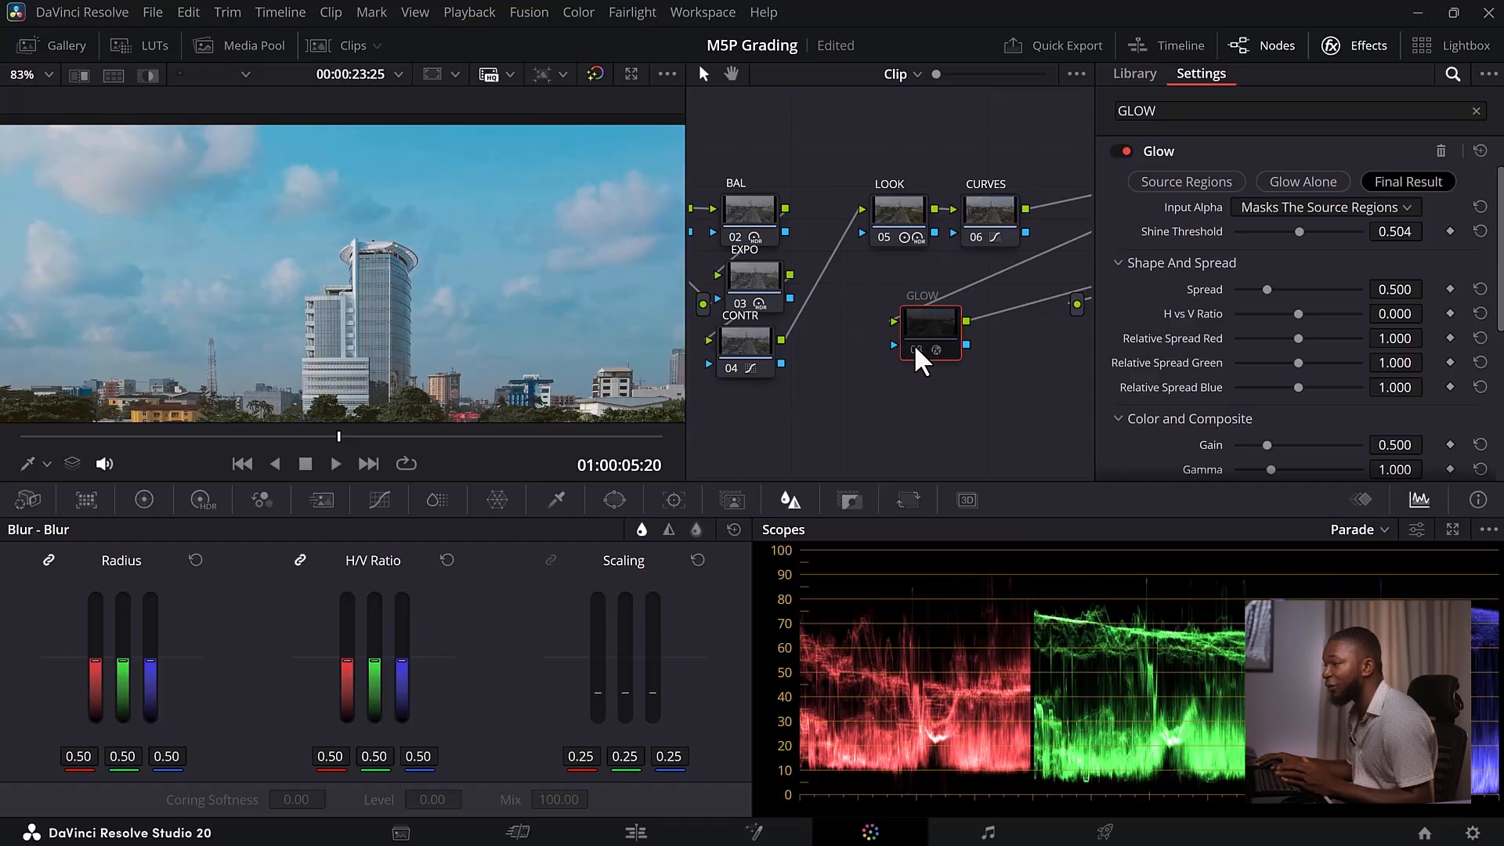
{"action": "key", "text": "ctrl+d"}
{"action": "scroll", "coordinate": [403, 271], "scroll_direction": "down", "scroll_amount": 4}
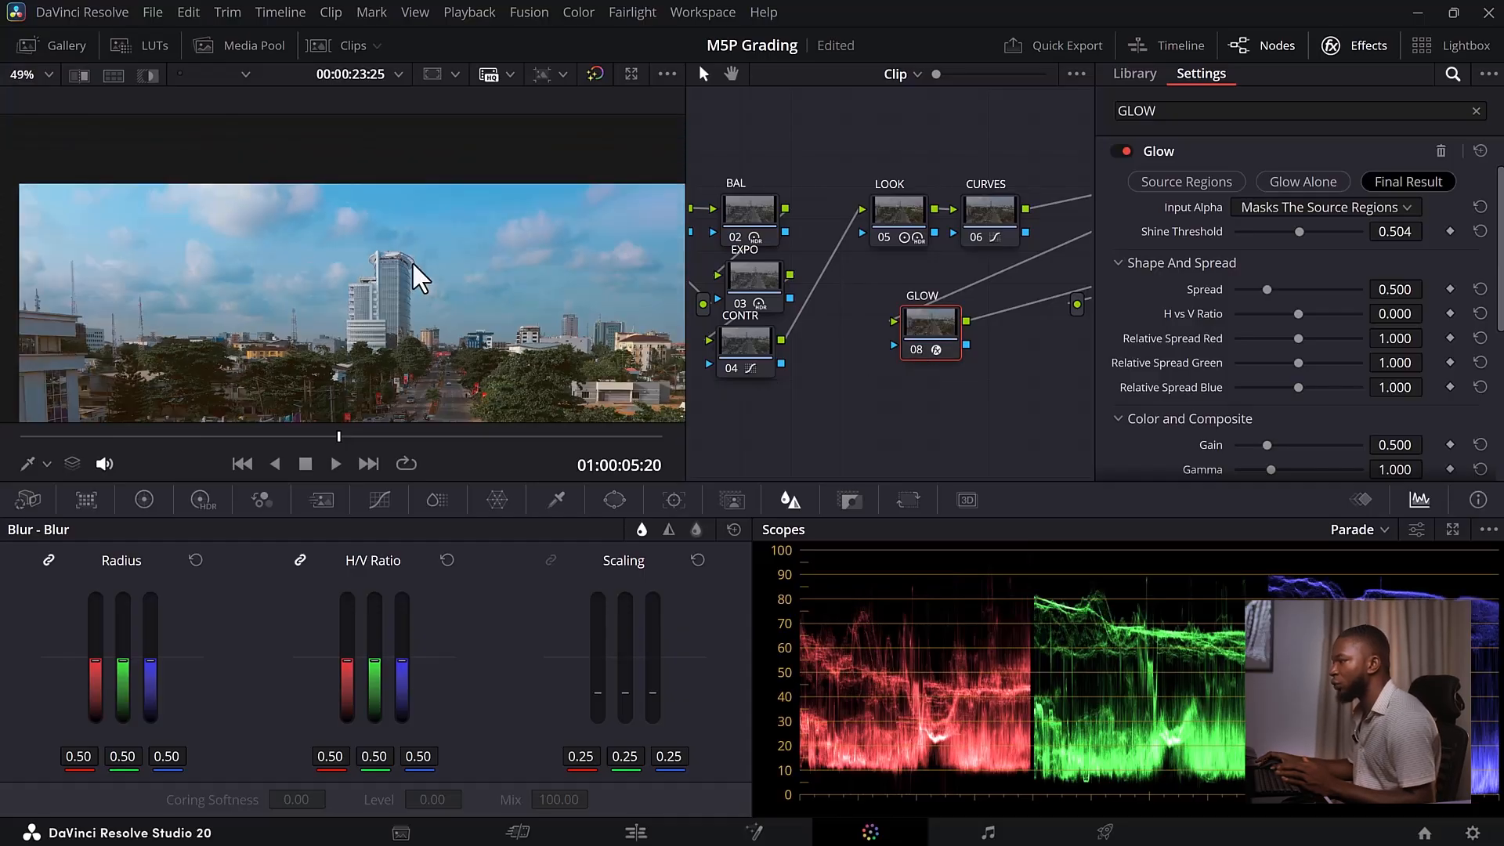
Reduce the glow's spread to 0.031 and toggle the GLOW node to compare the result
{"action": "left_click", "coordinate": [1266, 287]}
{"action": "mouse_move", "coordinate": [1266, 287]}
{"action": "left_mouse_down"}
{"action": "mouse_move", "coordinate": [1172, 293]}
{"action": "mouse_move", "coordinate": [1316, 294]}
{"action": "mouse_move", "coordinate": [1239, 290]}
{"action": "left_mouse_up"}
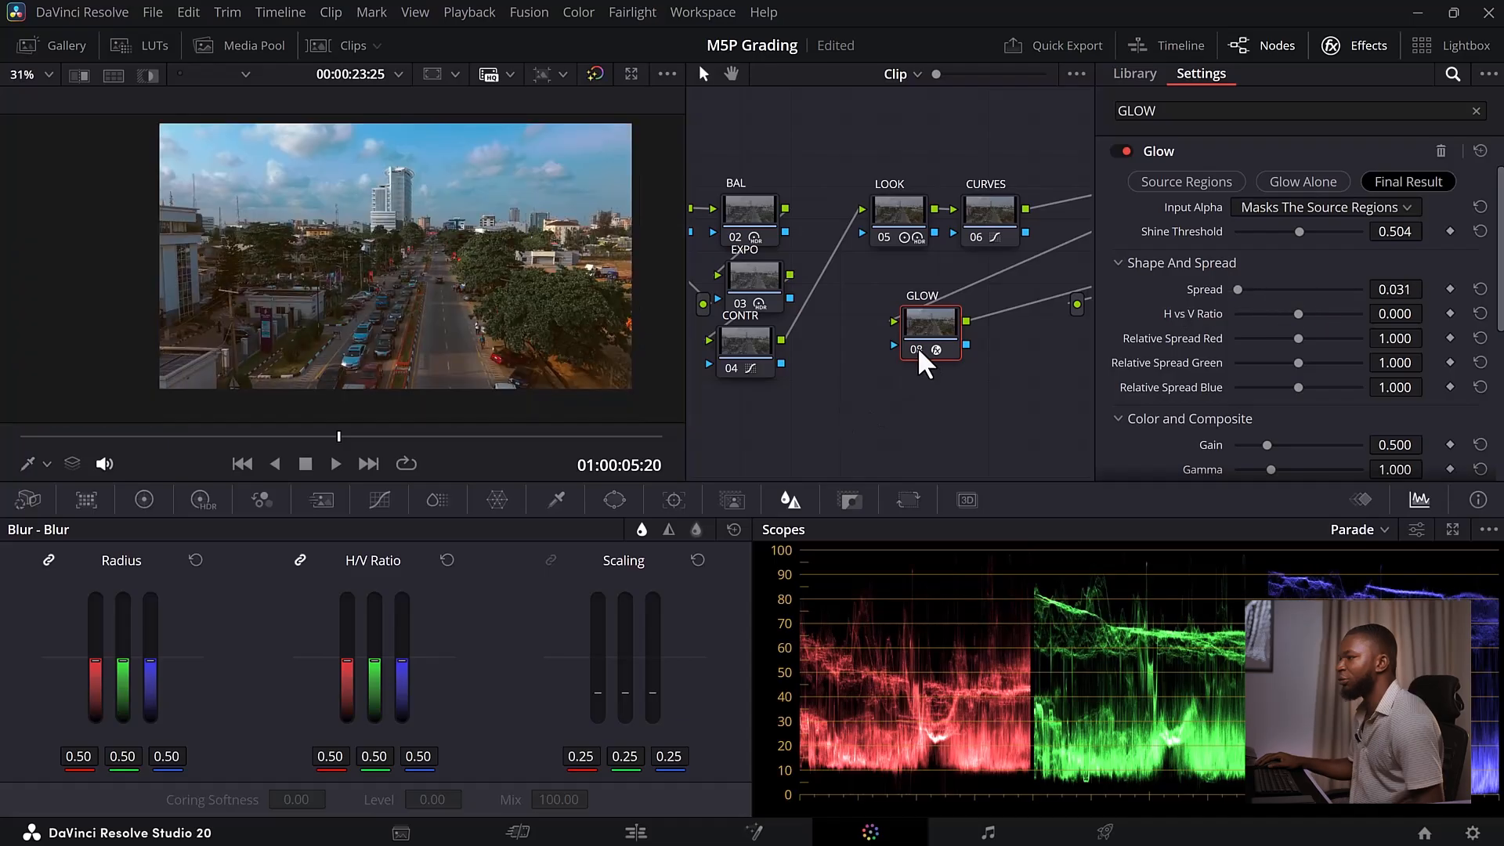
{"action": "key", "text": "ctrl+d"}
{"action": "key", "text": "ctrl+d"}
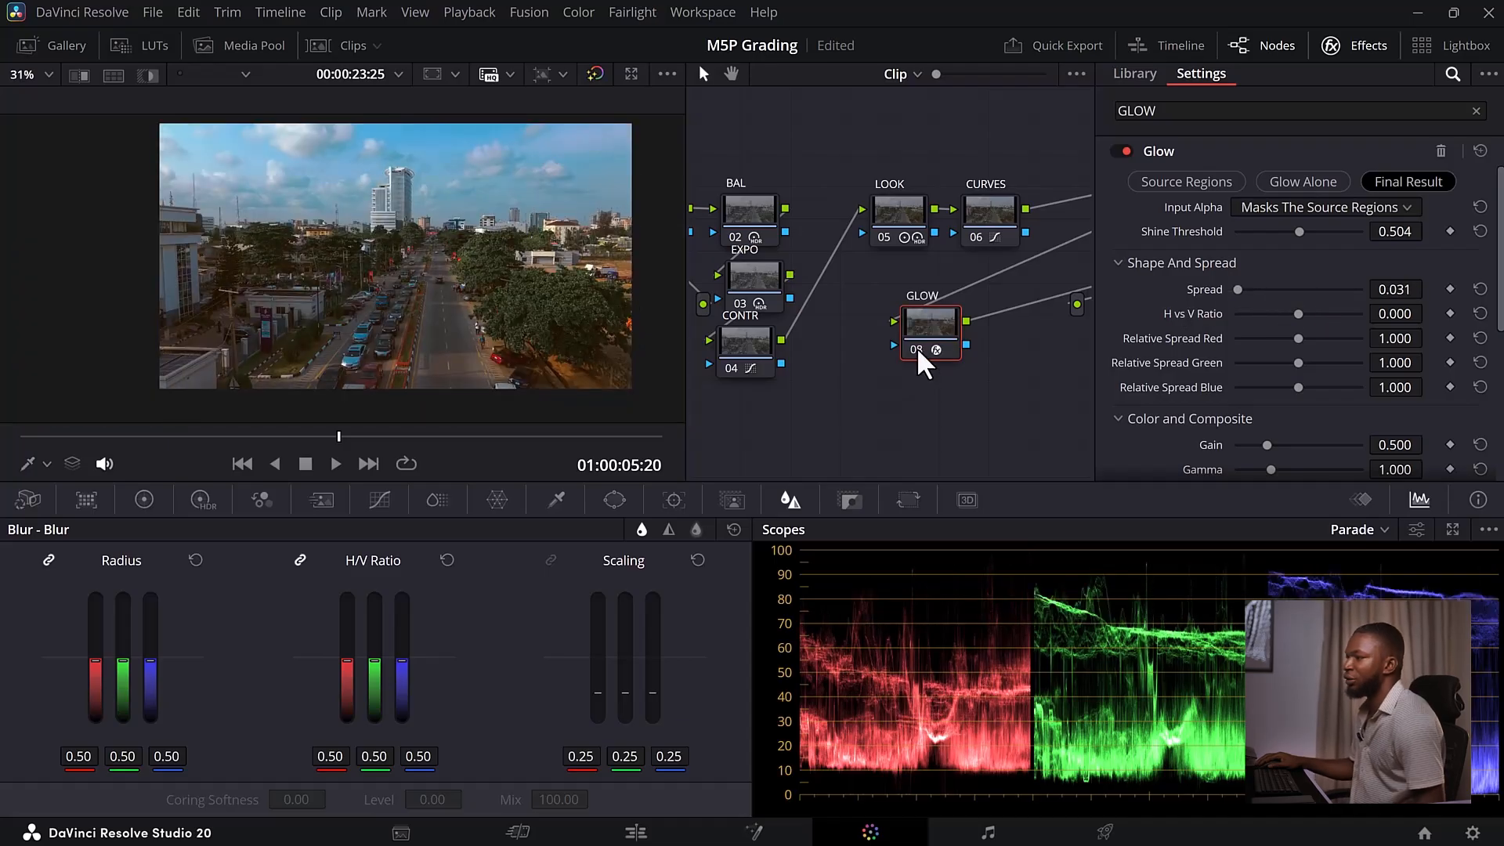
{"action": "key", "text": "ctrl+d"}
{"action": "key", "text": "ctrl+d"}
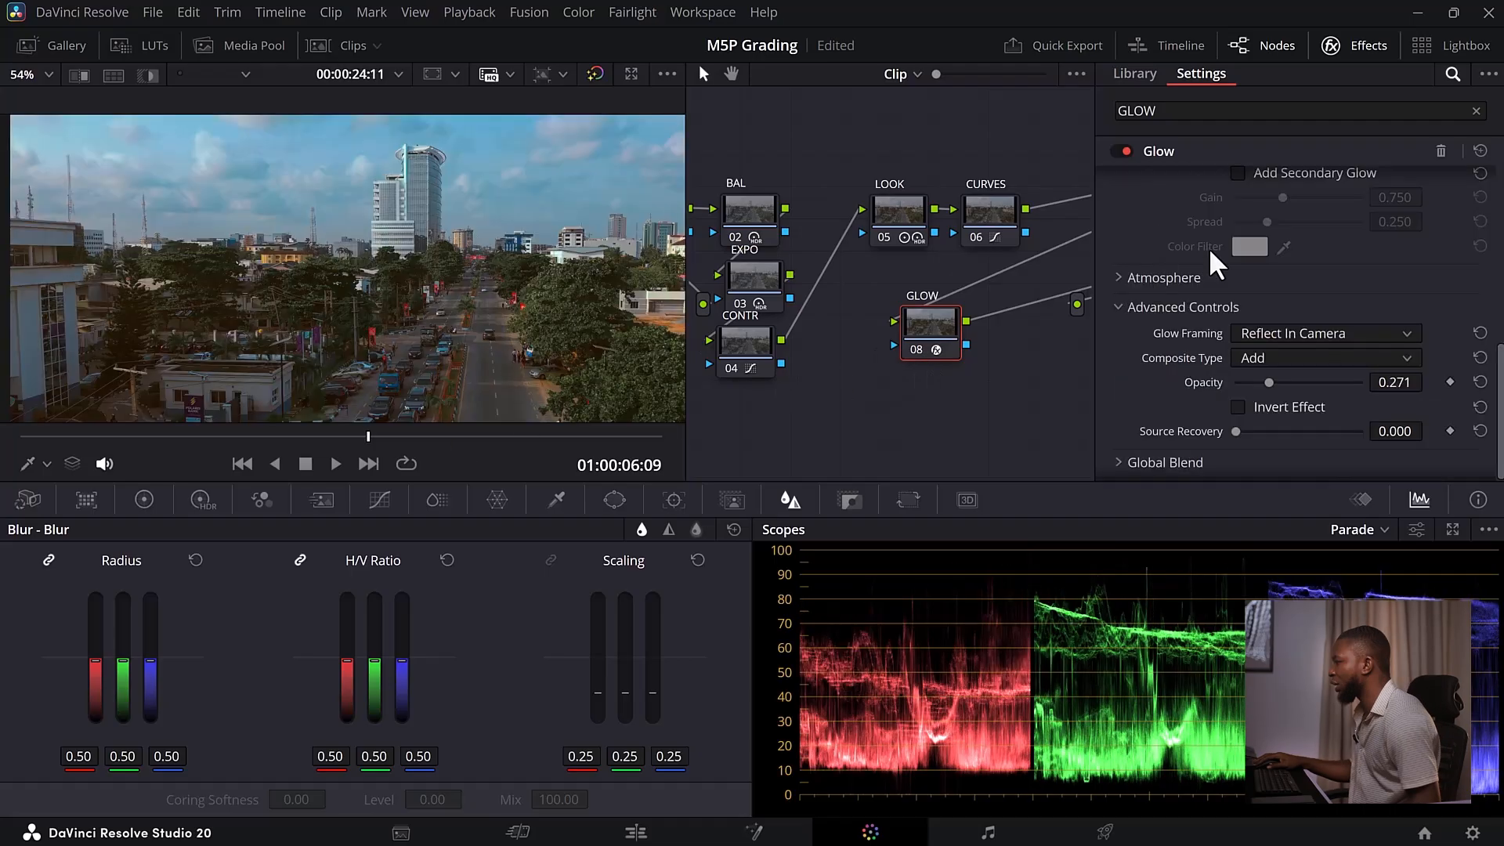
Try tinting the glow by setting its primary color filter to orange, #ff5500
{"action": "scroll", "coordinate": [1184, 271], "scroll_direction": "up", "scroll_amount": 5}
{"action": "scroll", "coordinate": [1182, 282], "scroll_direction": "down", "scroll_amount": 2}
{"action": "left_click", "coordinate": [1249, 342]}
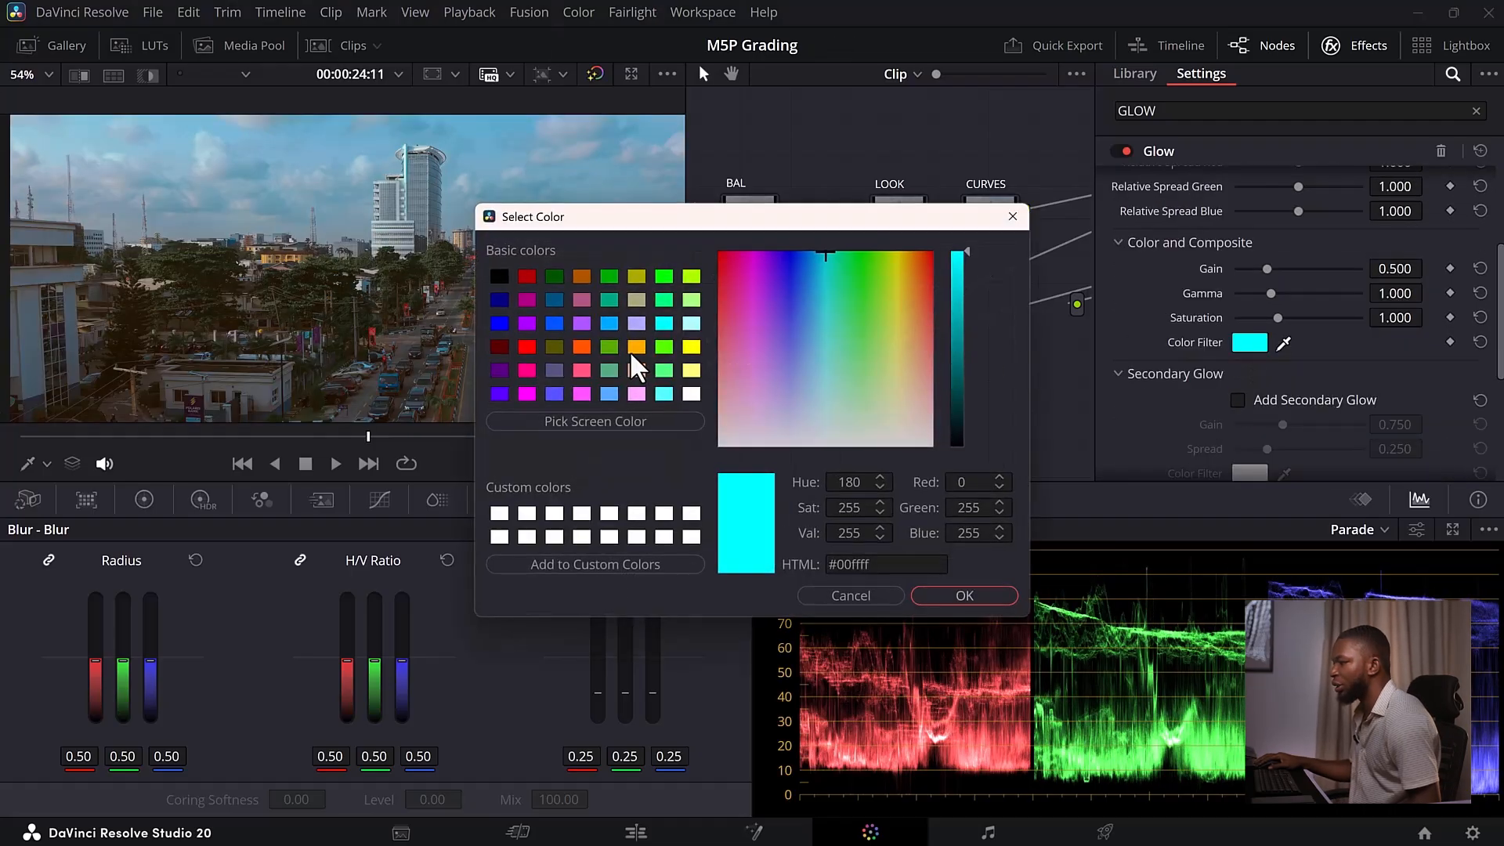
{"action": "left_click", "coordinate": [581, 346]}
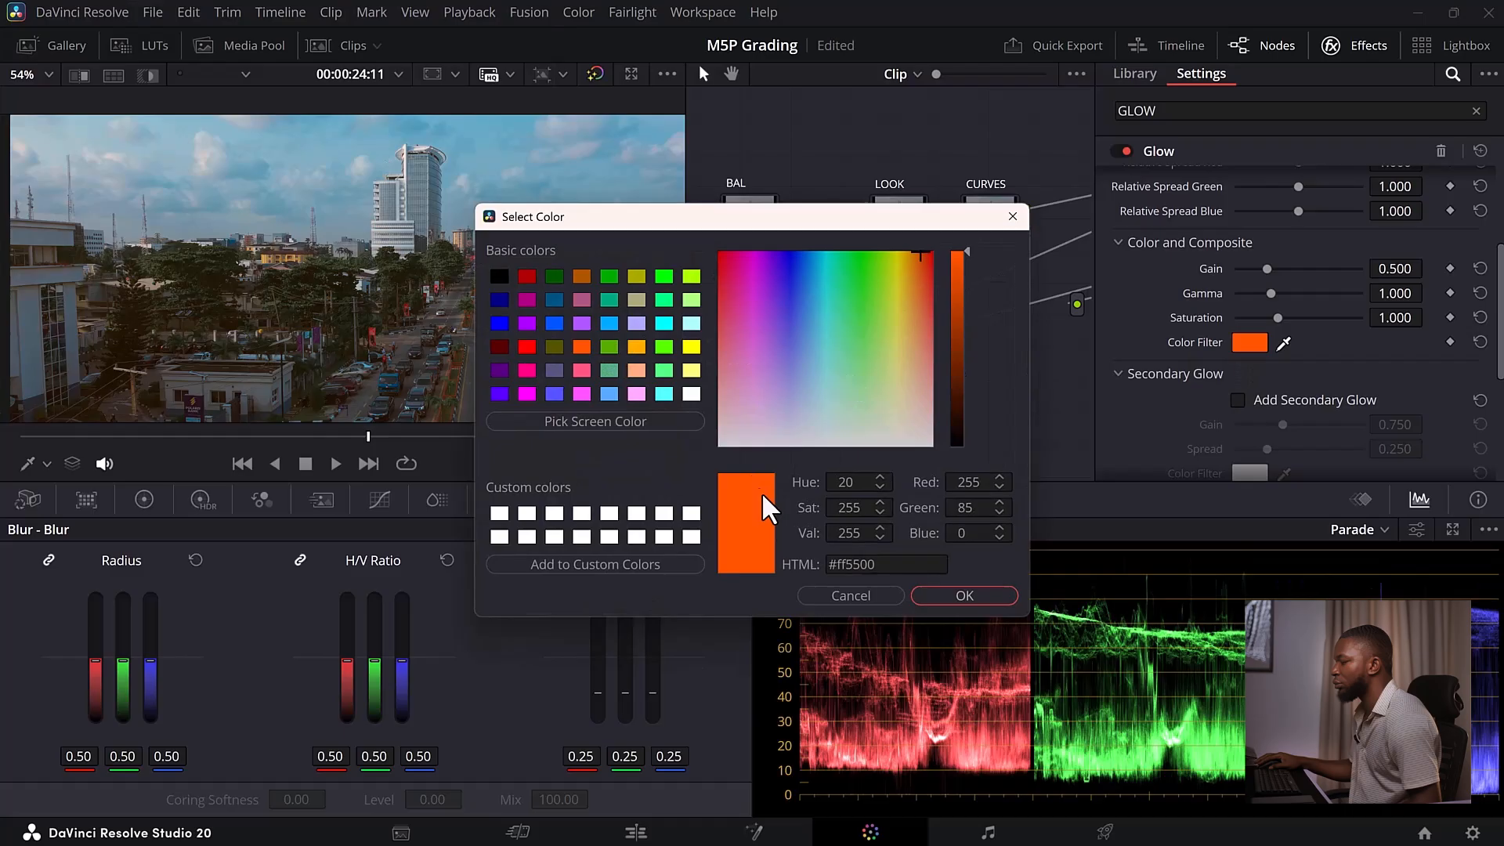
{"action": "key", "text": "Return"}
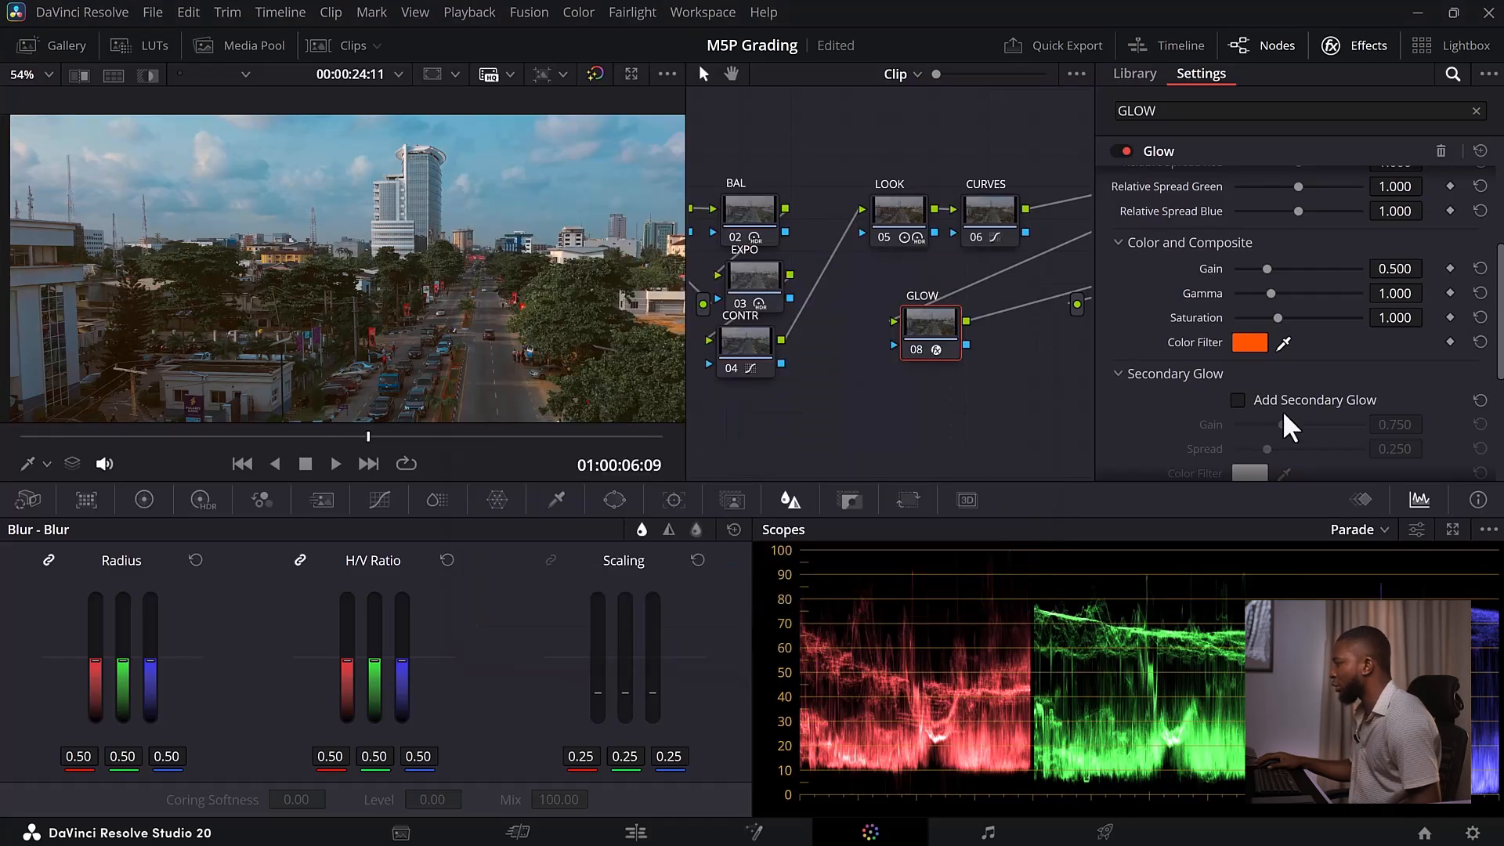
Reset the glow's opacity to its default of 0.500 and toggle the GLOW node to compare the result
{"action": "scroll", "coordinate": [1186, 423], "scroll_direction": "down", "scroll_amount": 4}
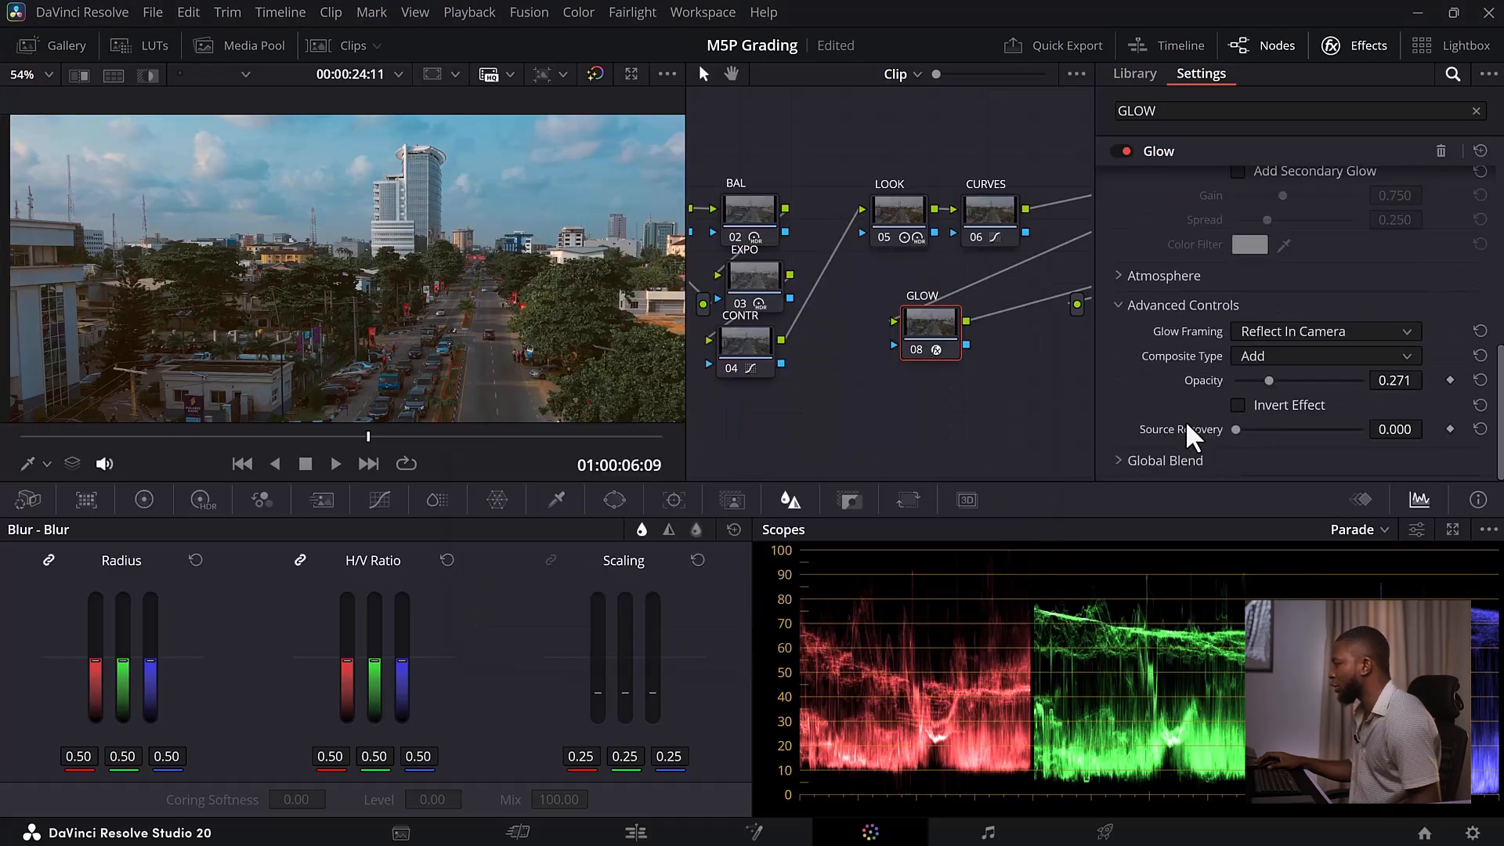
{"action": "left_click", "coordinate": [1480, 380]}
{"action": "scroll", "coordinate": [436, 205], "scroll_direction": "down", "scroll_amount": 3}
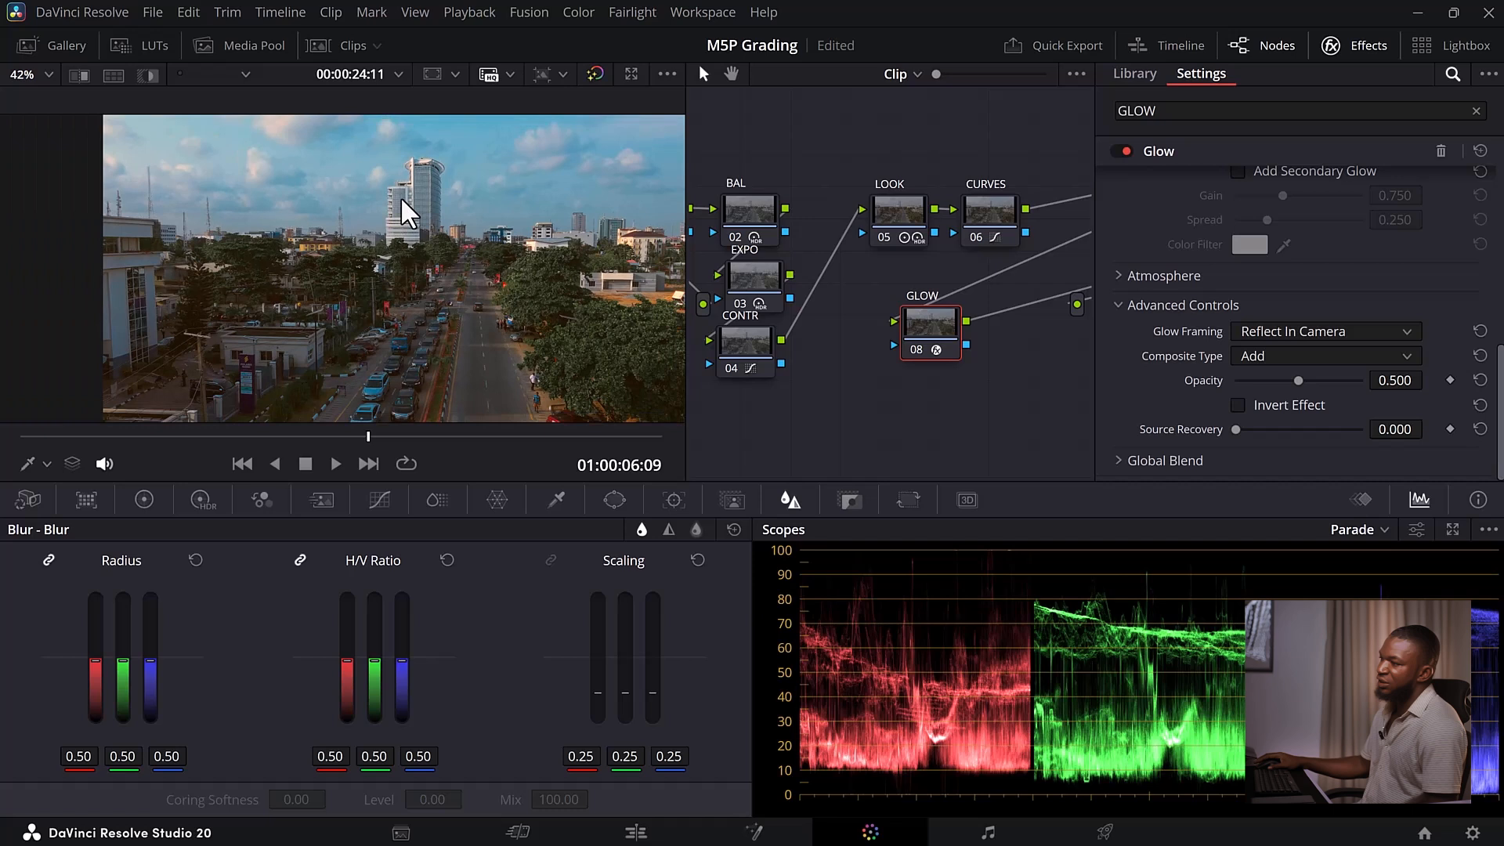
{"action": "left_click", "coordinate": [922, 349]}
{"action": "left_click", "coordinate": [922, 349]}
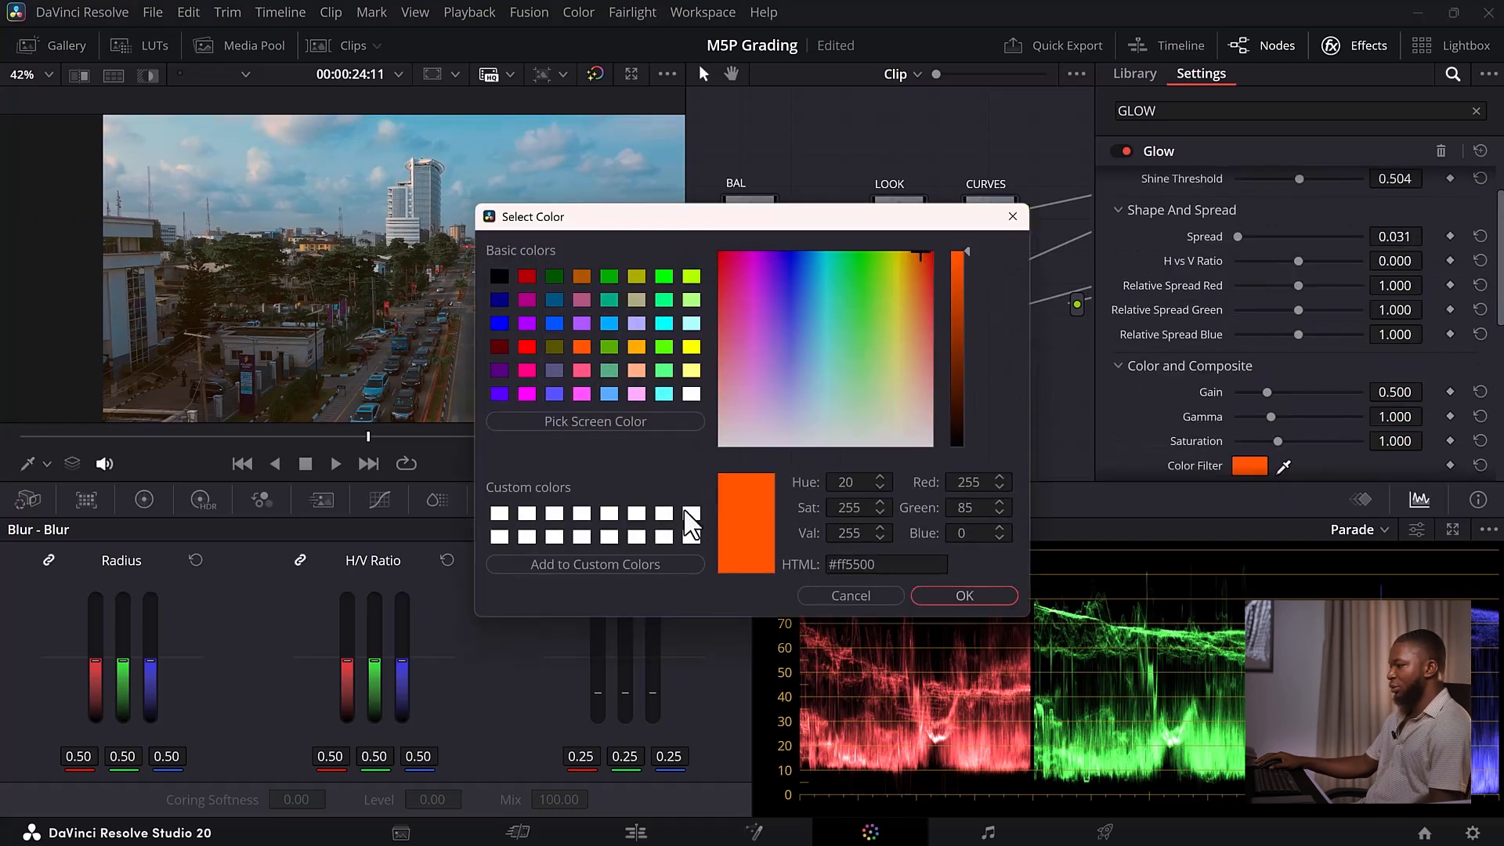
Set the glow's primary color filter to white, #ffffff
{"action": "left_click", "coordinate": [691, 513]}
{"action": "left_click", "coordinate": [960, 596]}
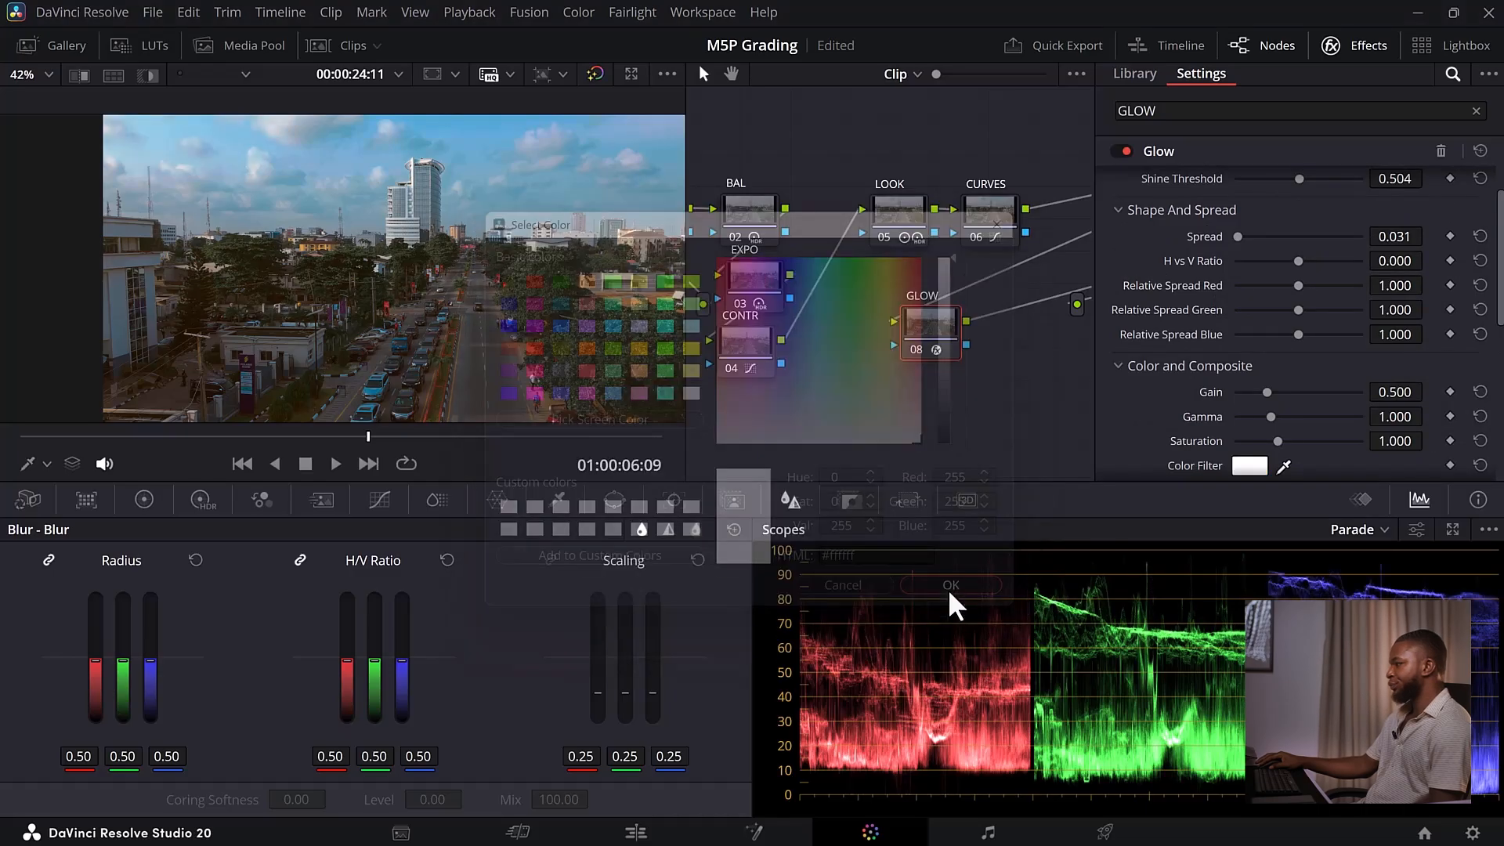